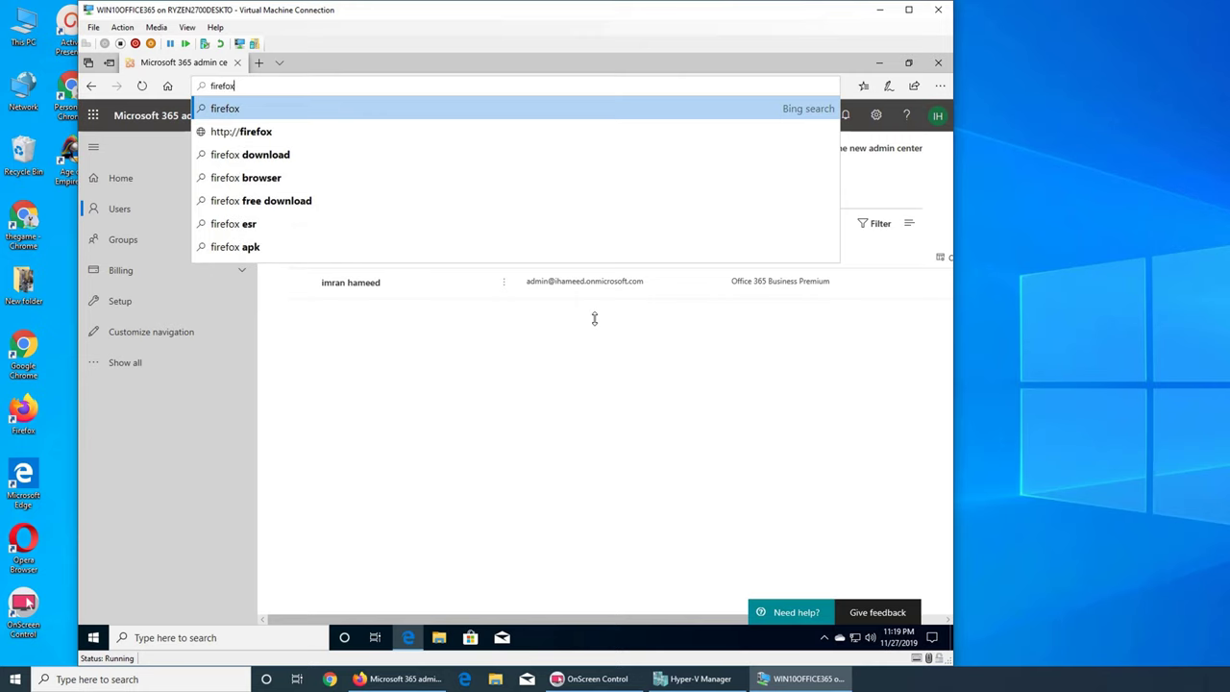
- Download the Firefox installer in Edge, run it, and approve the UAC prompt with Yes
key(Return)
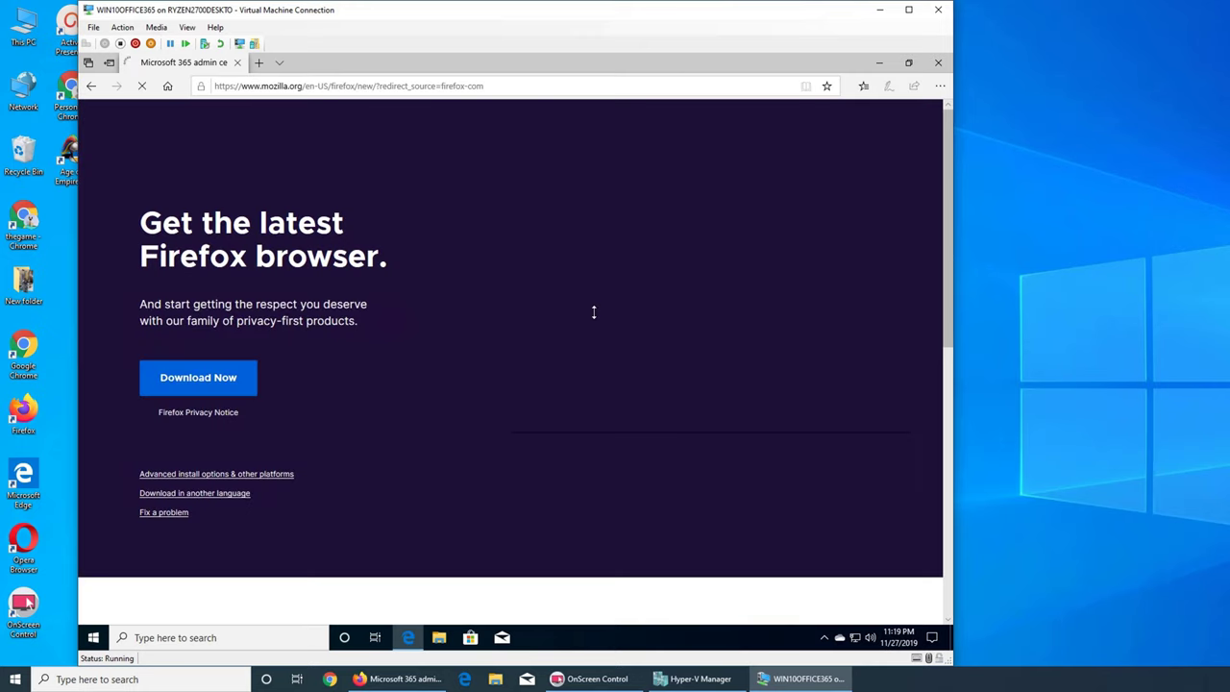
click(211, 380)
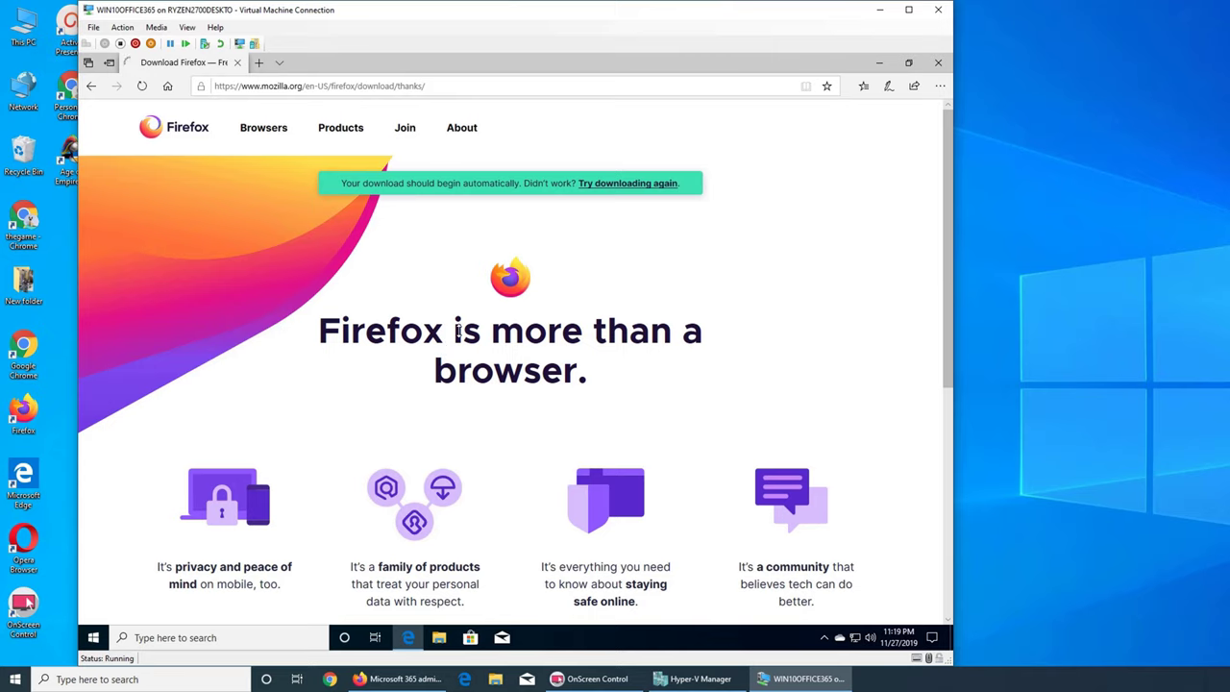
click(563, 606)
click(878, 63)
click(534, 637)
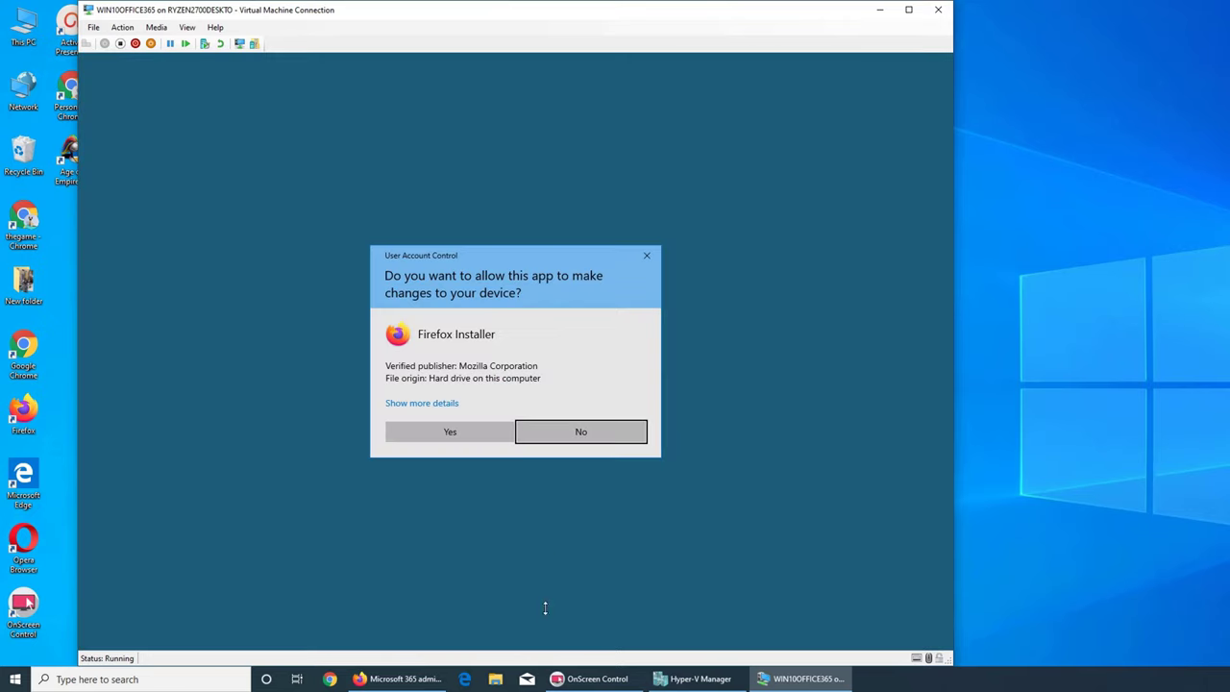
click(468, 430)
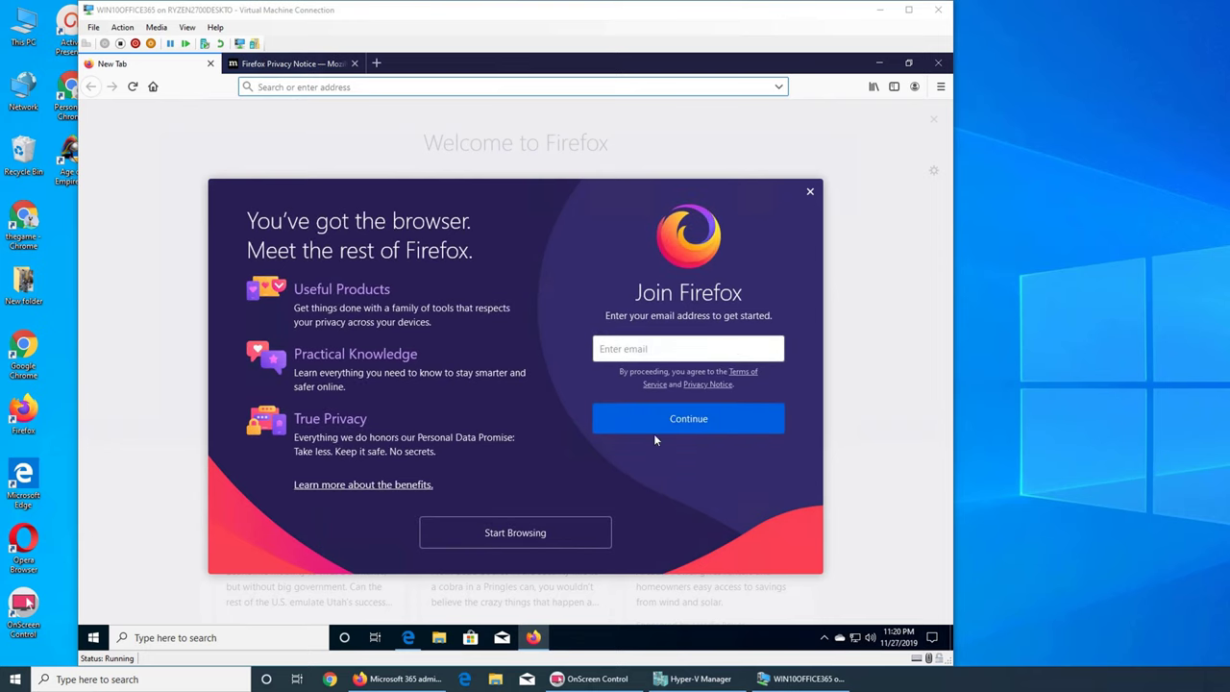
- Dismiss Firefox's welcome overlay and privacy tab, then go to portal.office.com
click(811, 192)
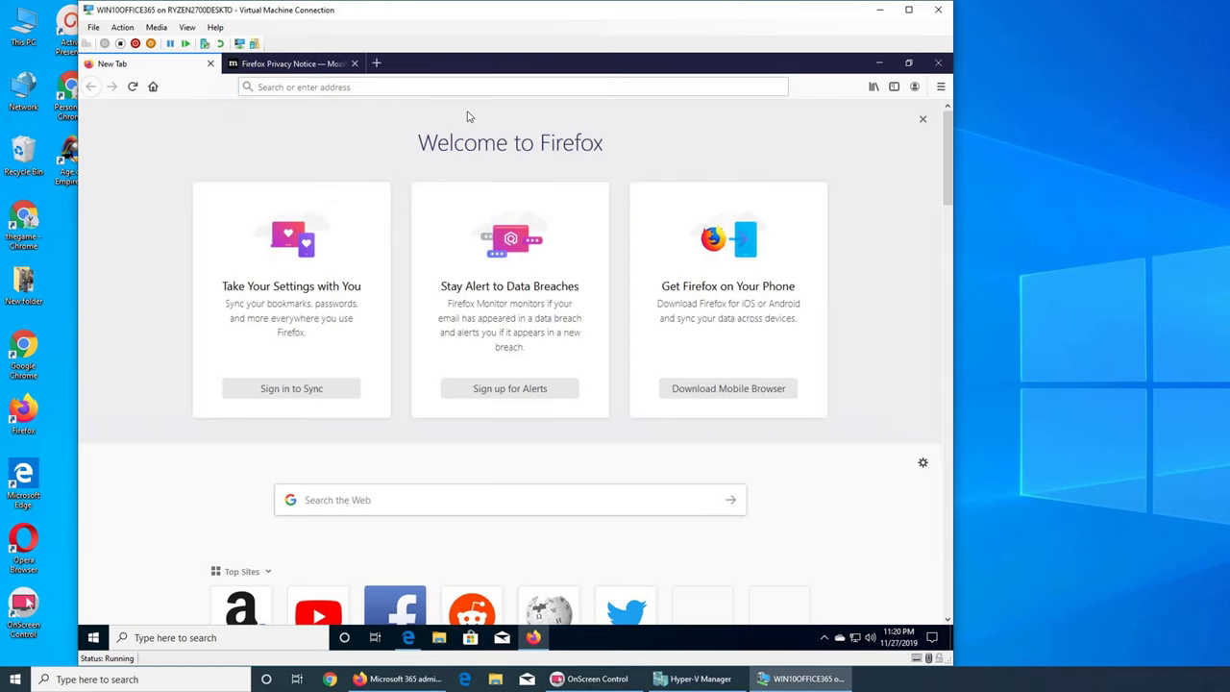
click(305, 64)
click(355, 64)
click(358, 87)
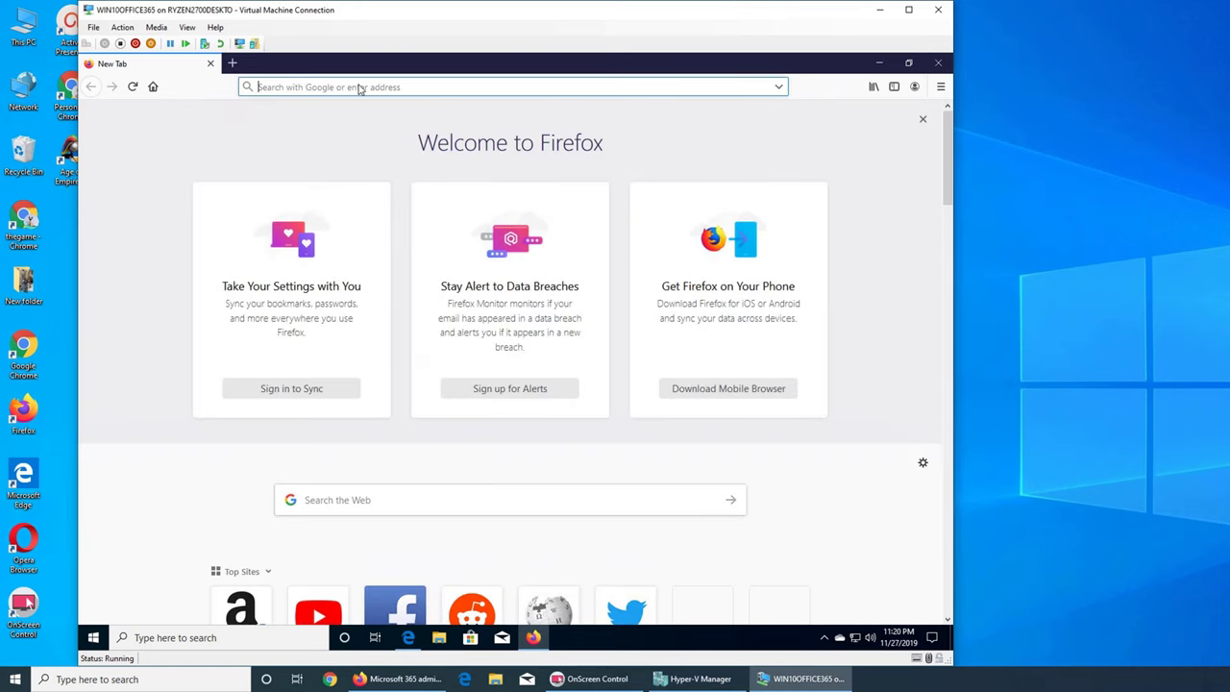
text(port)
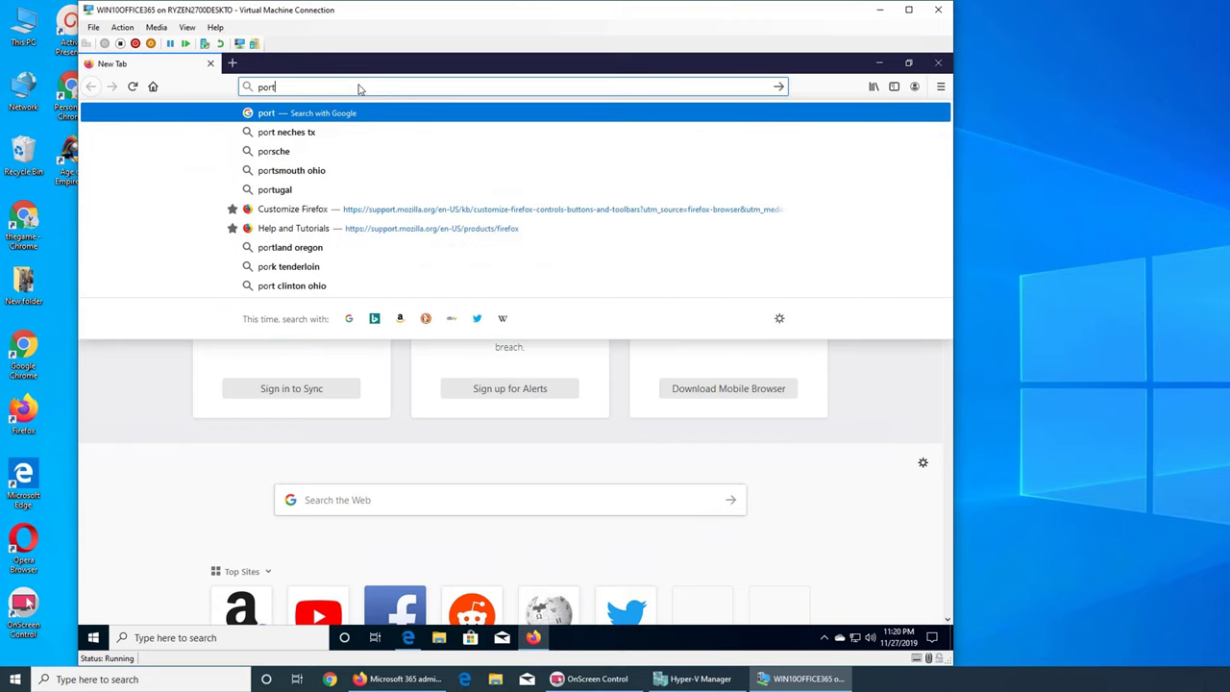
text(al.office)
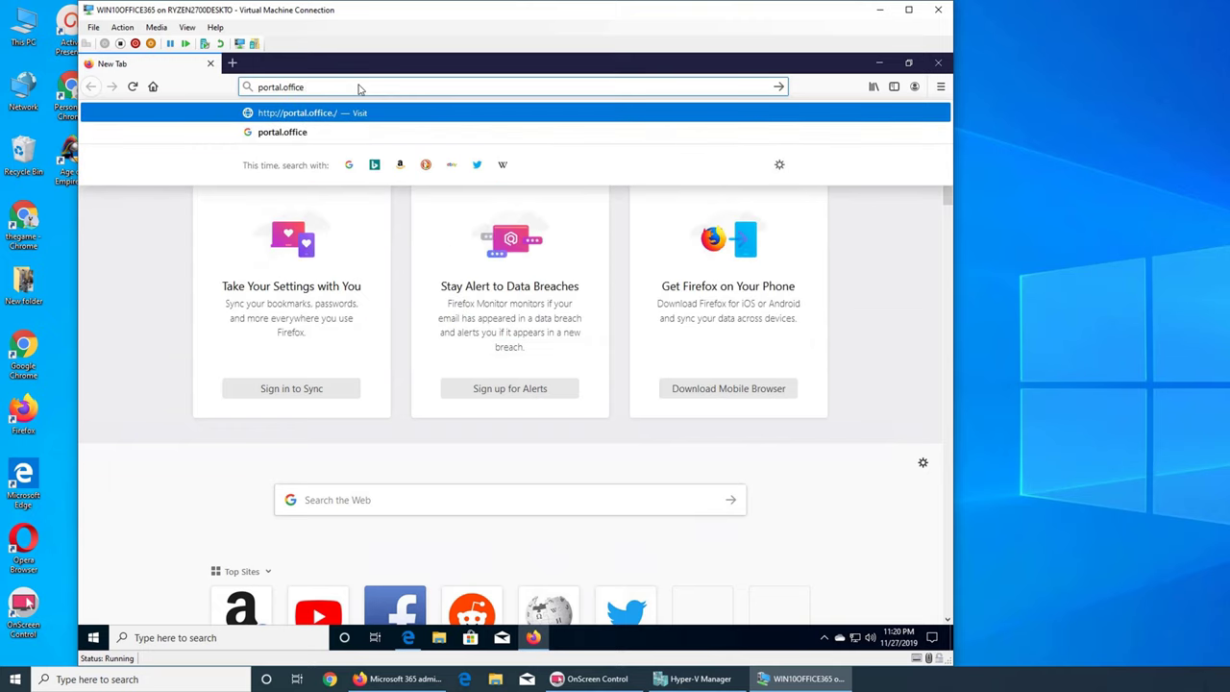
text(.com)
key(Return)
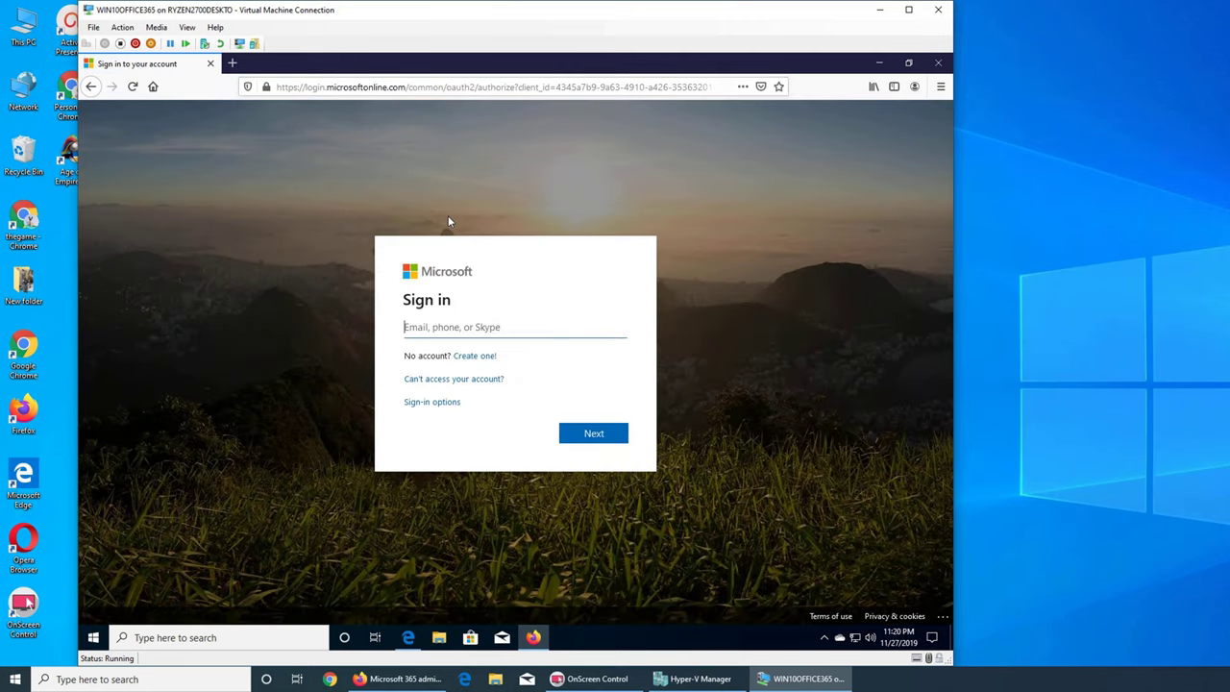
- Sign in with the admin account email and password, save the login, and stay signed in
text(a)
key(BackSpace)
key(Return)
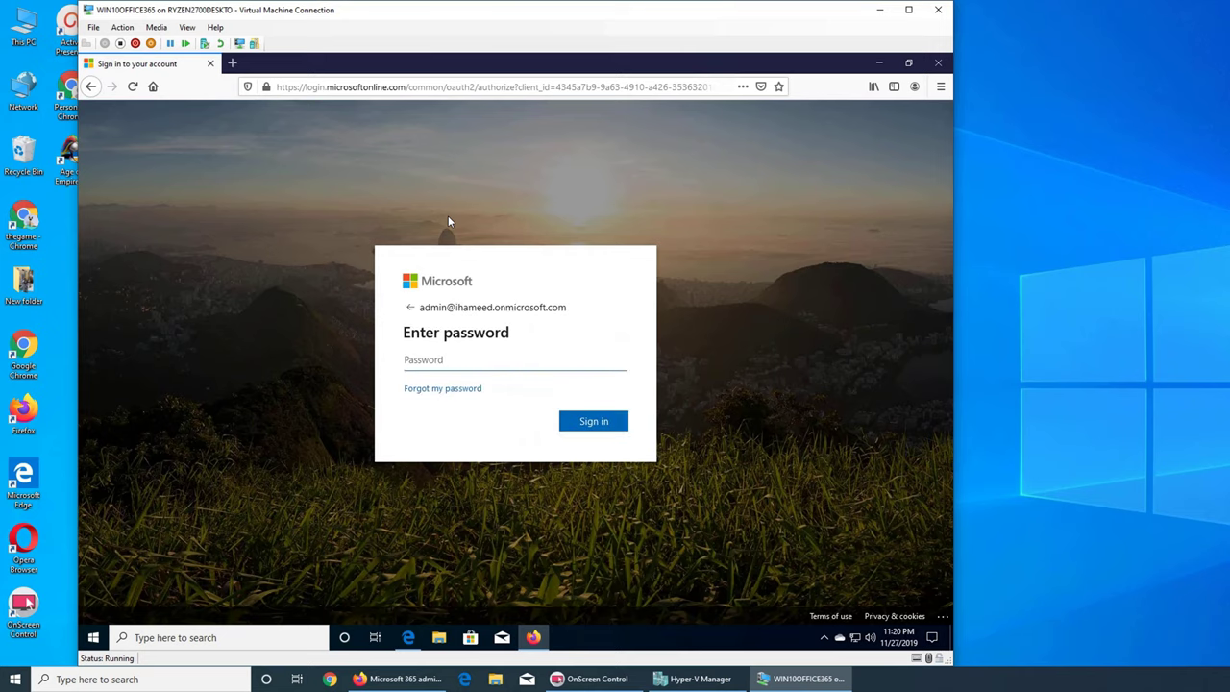
text(•••••••••••)
key(Return)
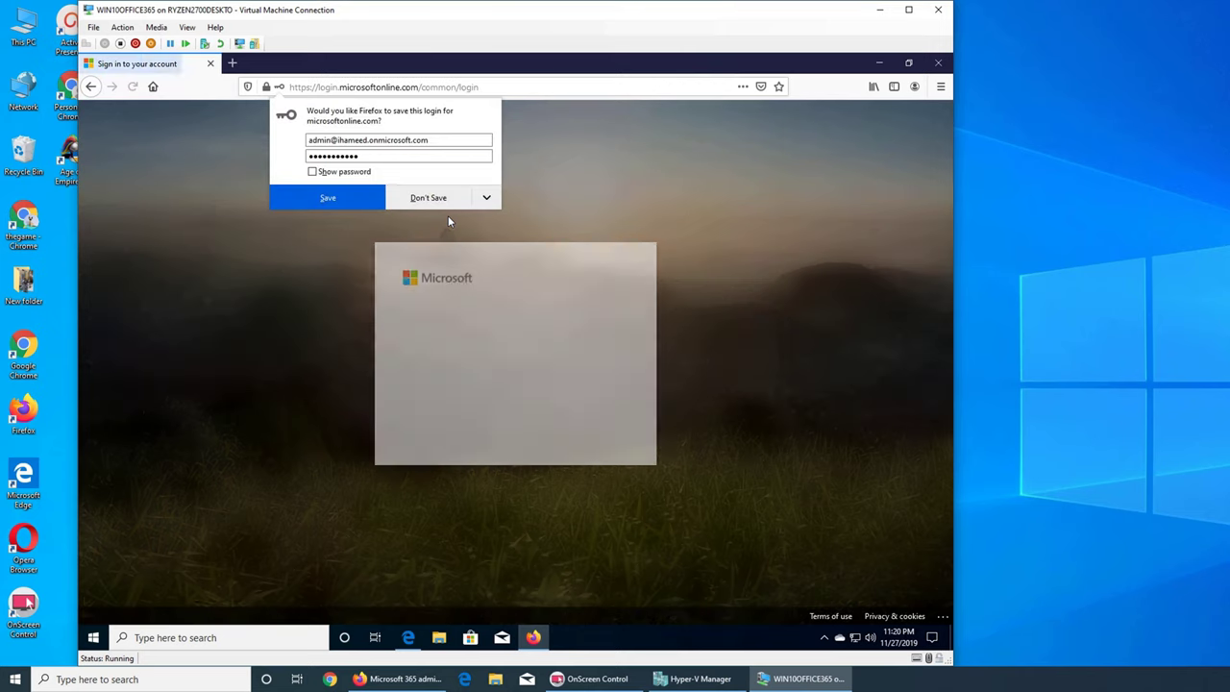
click(355, 201)
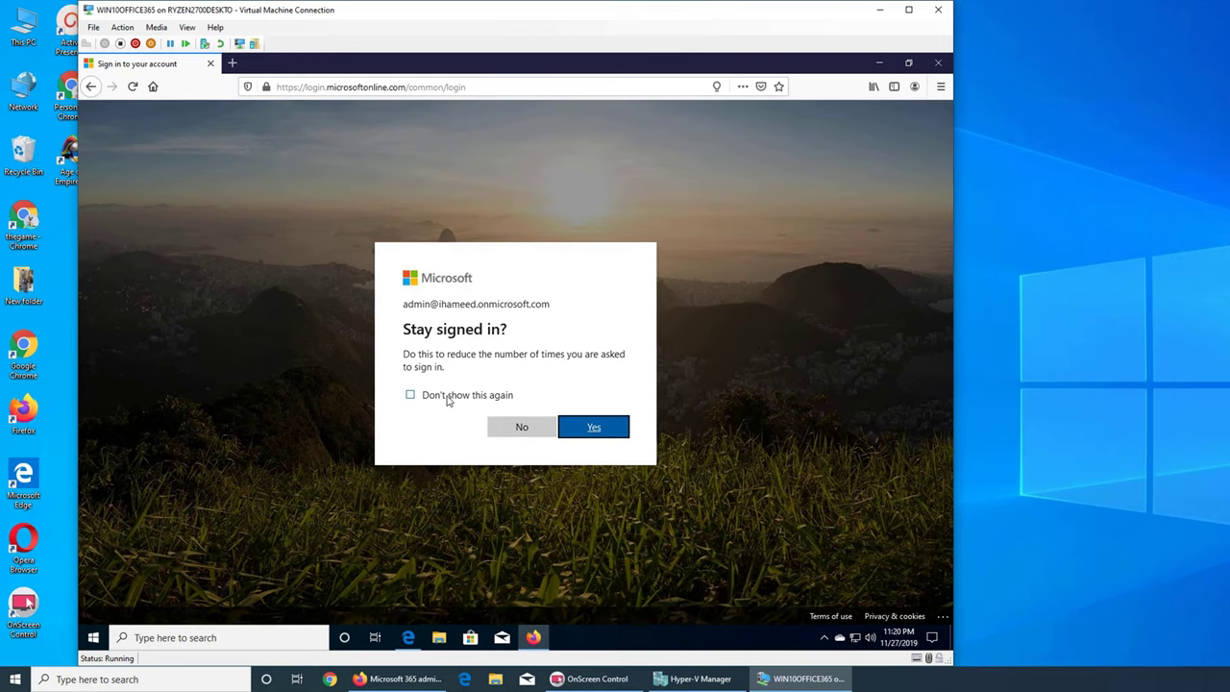
click(592, 428)
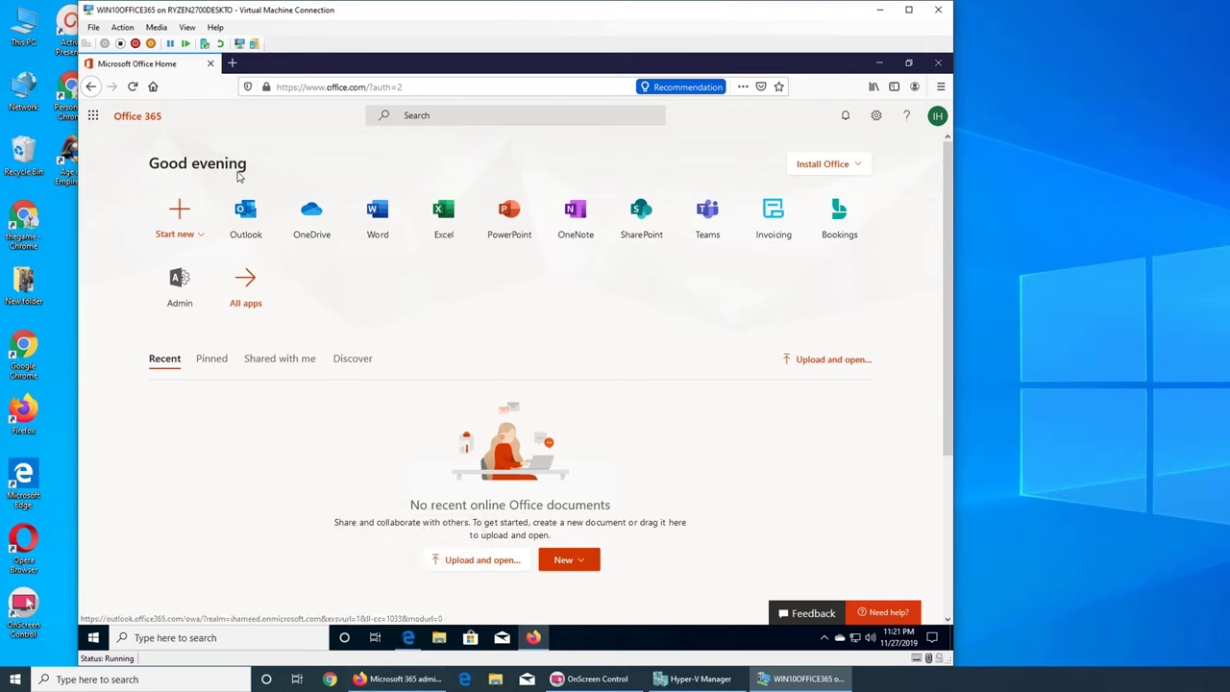
- Open the Microsoft 365 admin center and add the Domains card to the home page
click(175, 290)
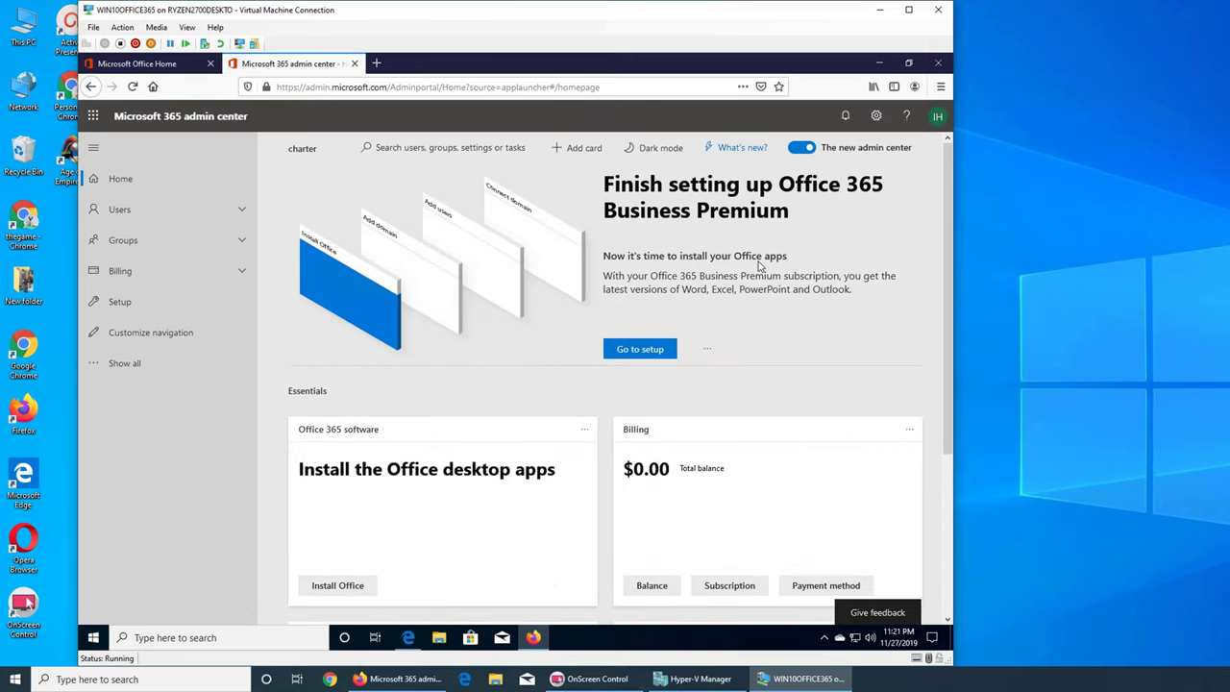
scroll(769, 269, down, 3)
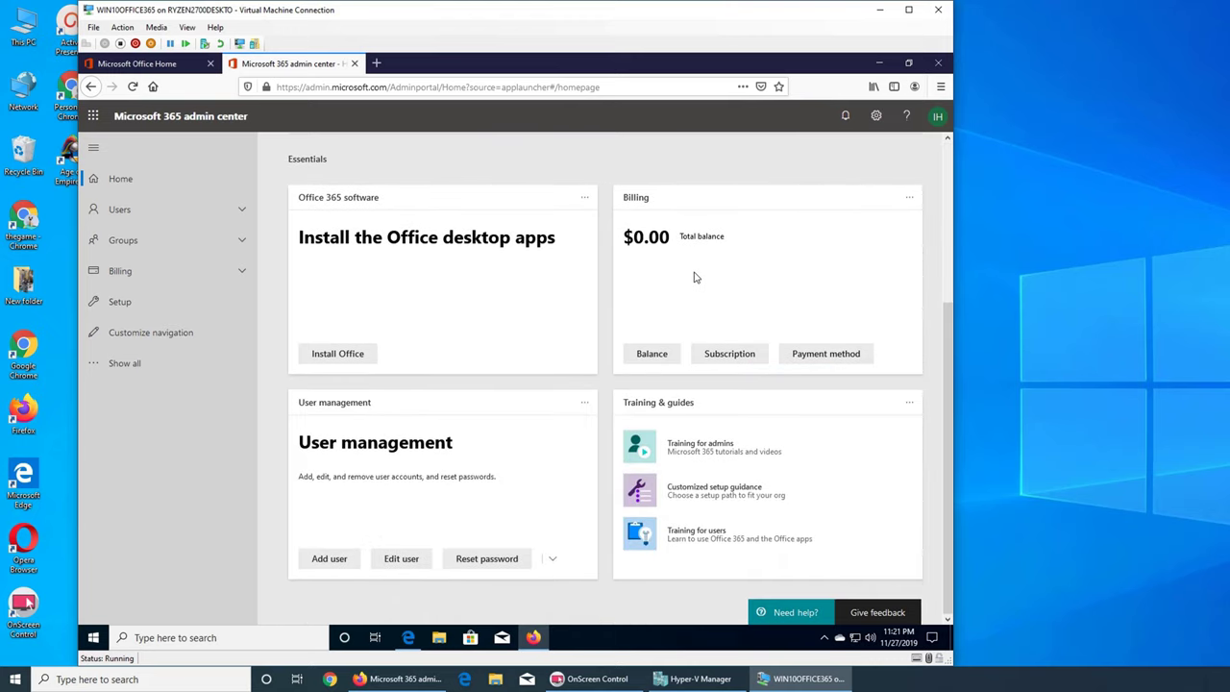
scroll(720, 338, up, 3)
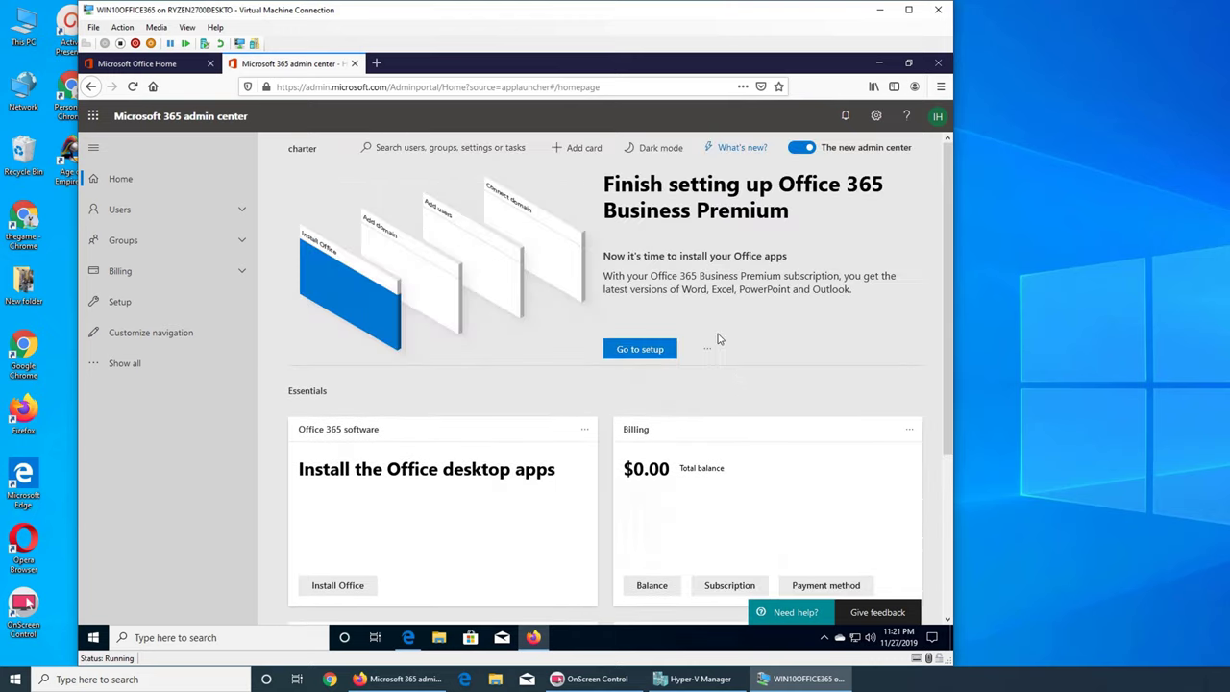
click(583, 149)
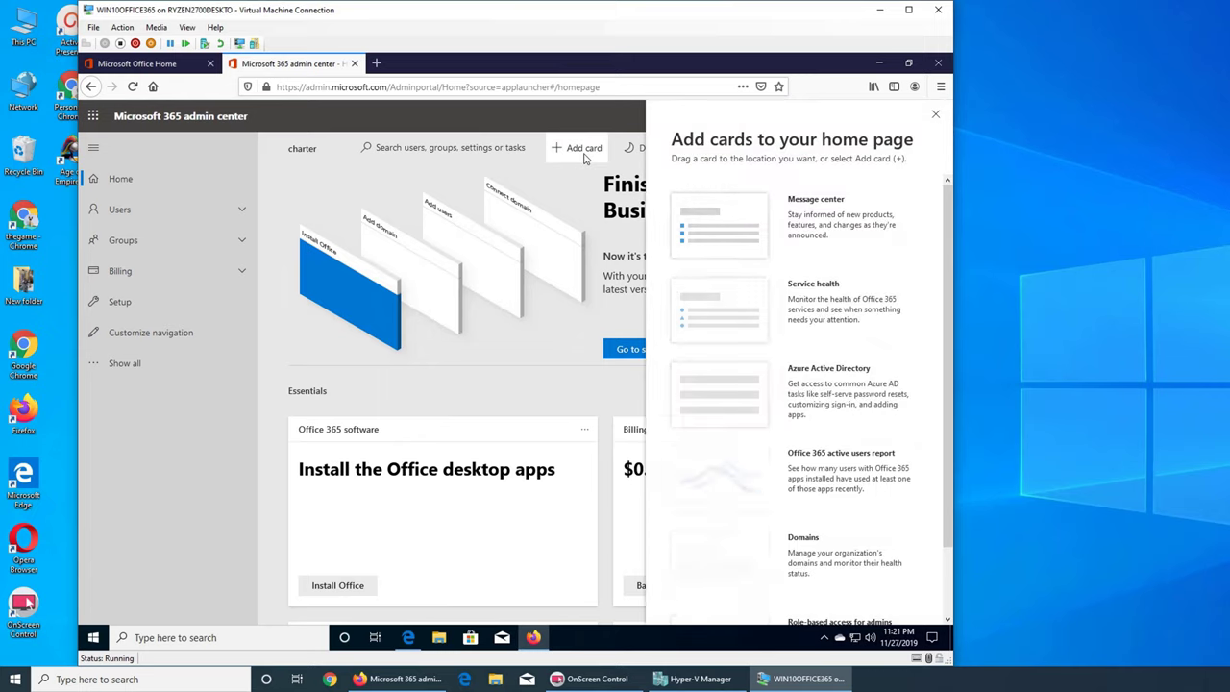
scroll(823, 313, down, 1)
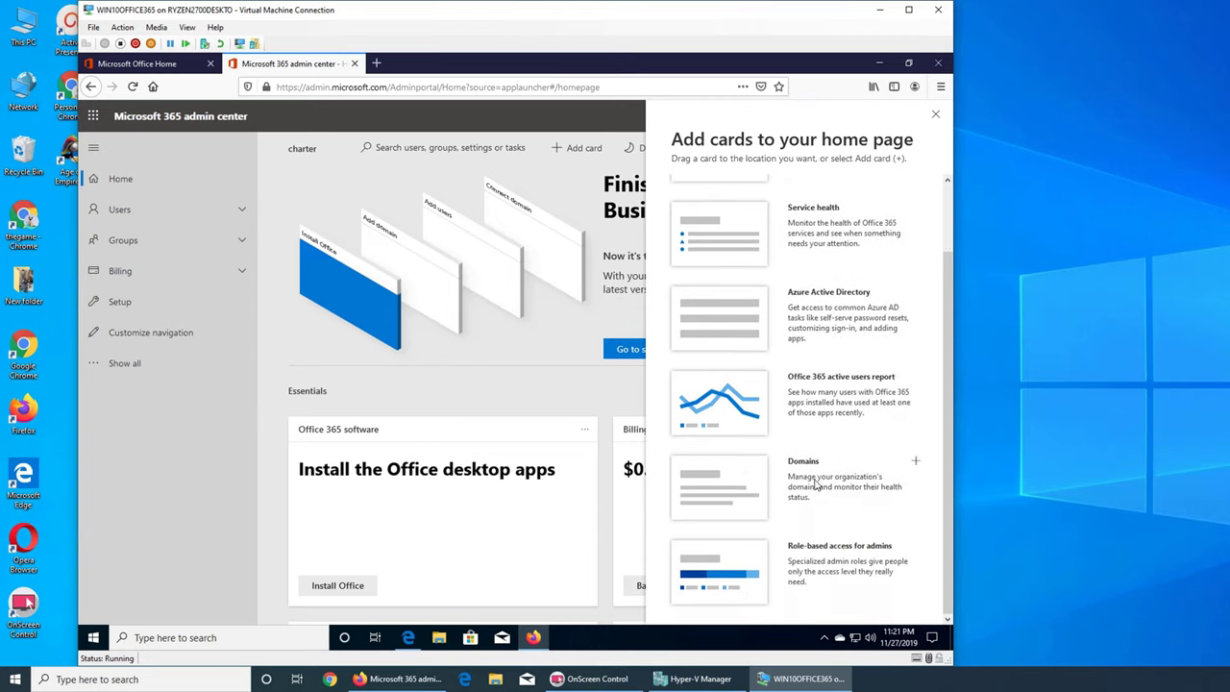
click(915, 461)
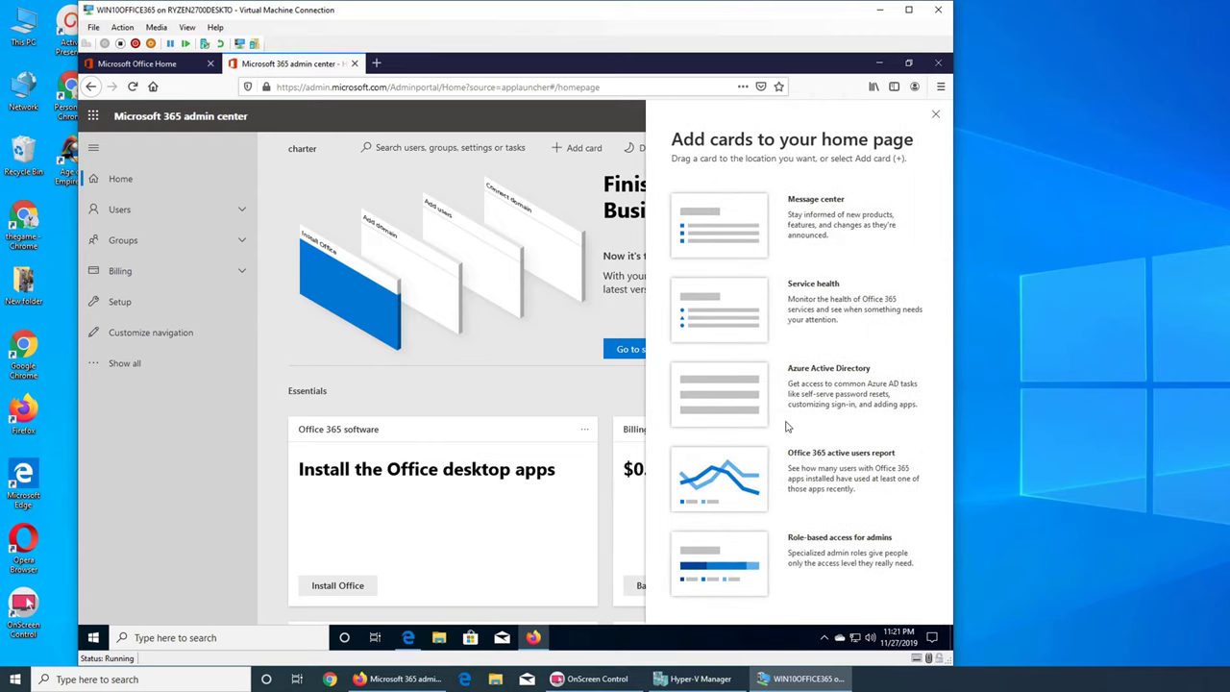
click(935, 114)
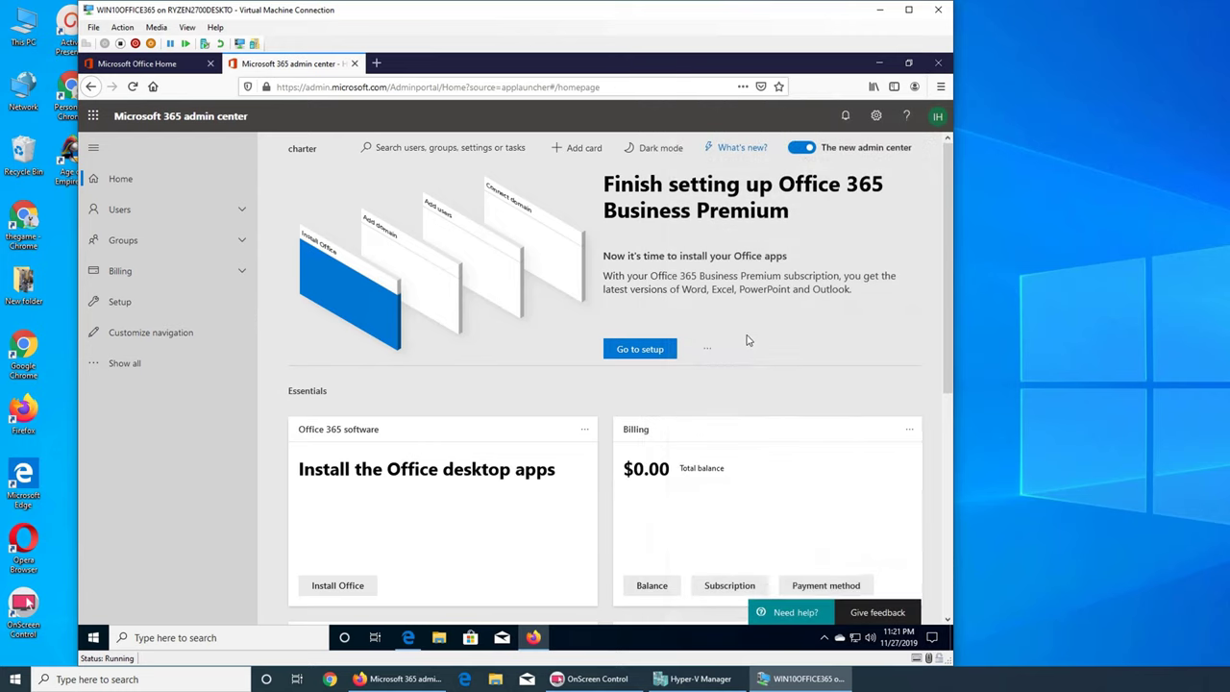
- Drag the Domains card beside User management, moving Training & guides further down
scroll(749, 340, down, 4)
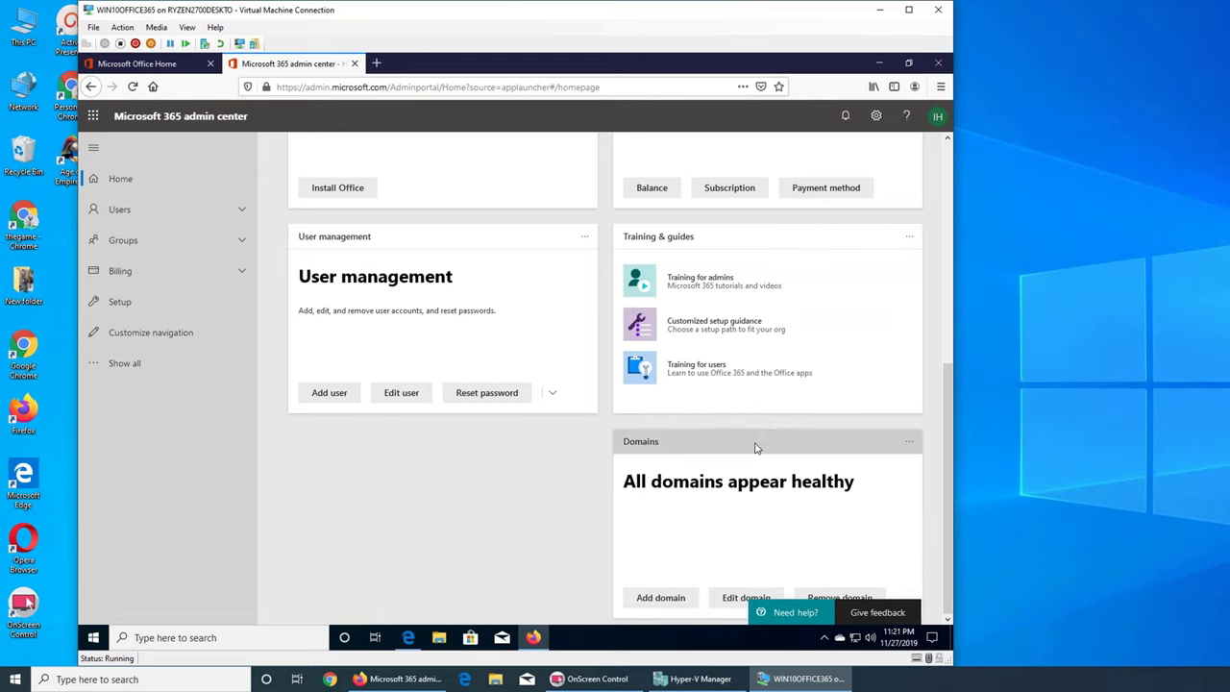
drag(755, 448, 488, 480)
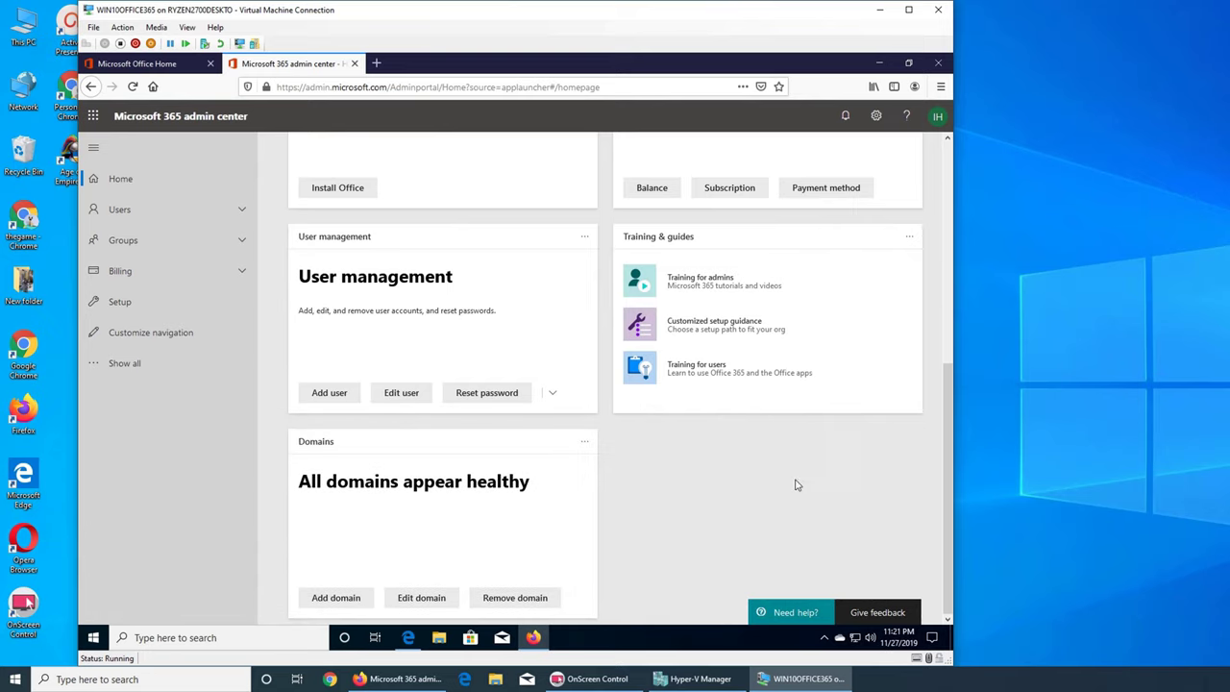
drag(777, 242, 781, 415)
drag(571, 441, 819, 247)
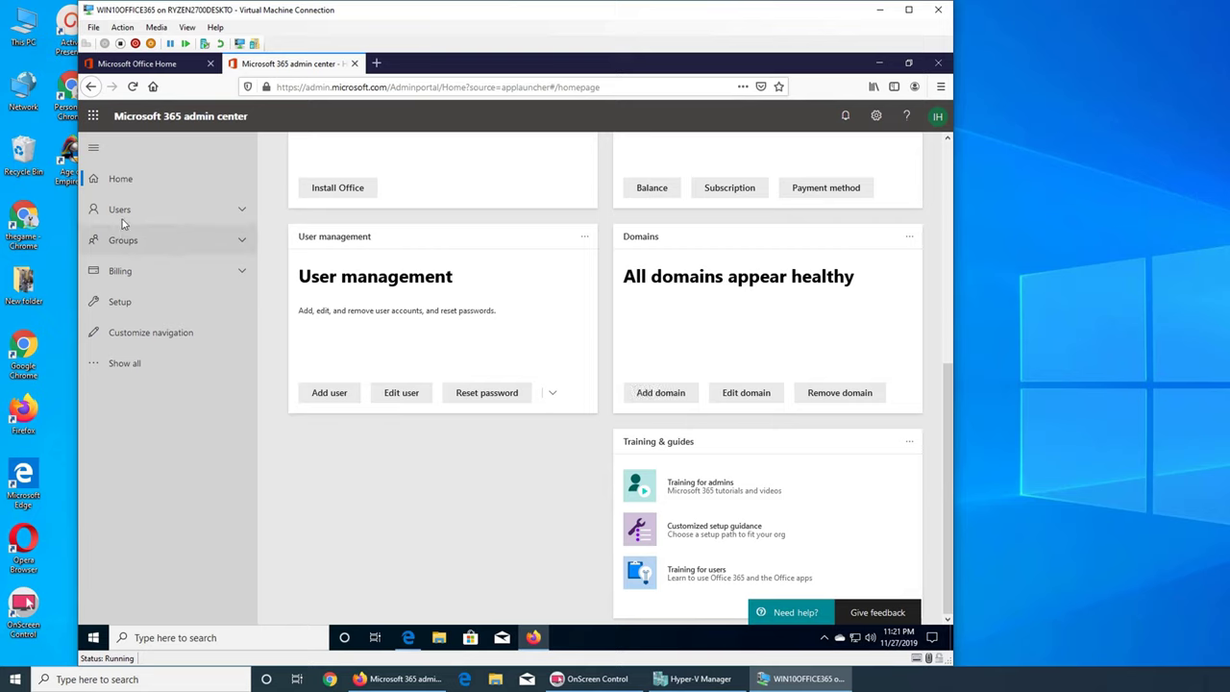
- Show all navigation sections, then go to Settings > Domains in the left nav
click(130, 364)
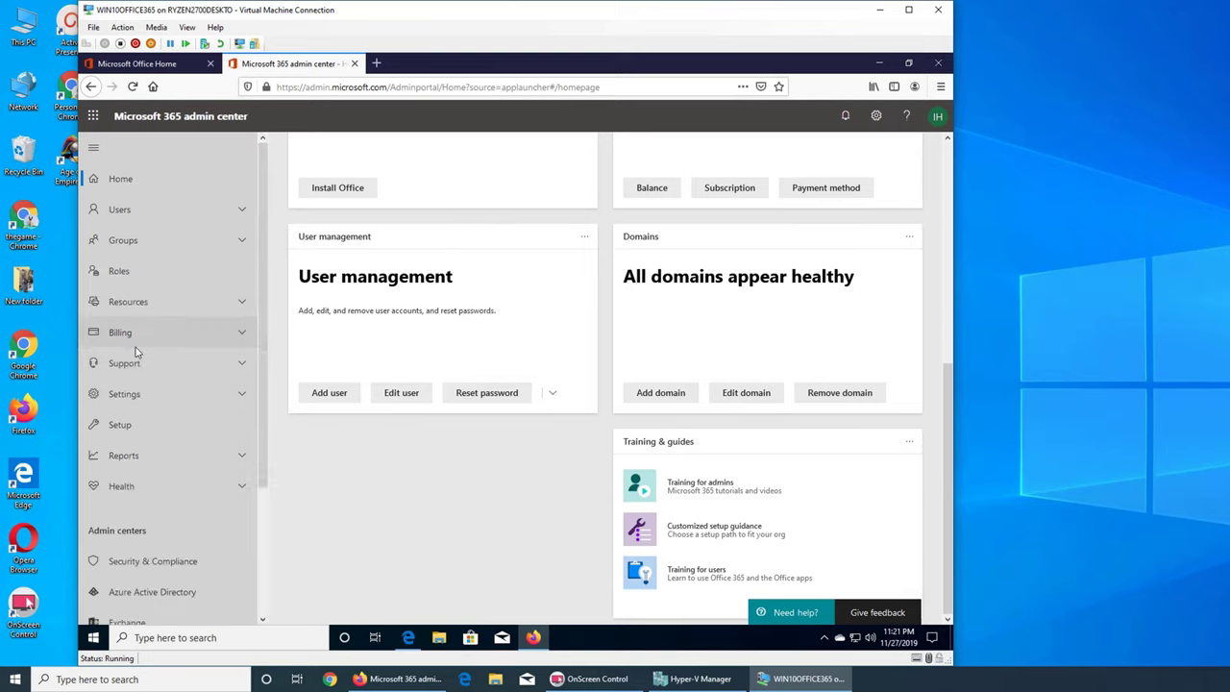
click(149, 425)
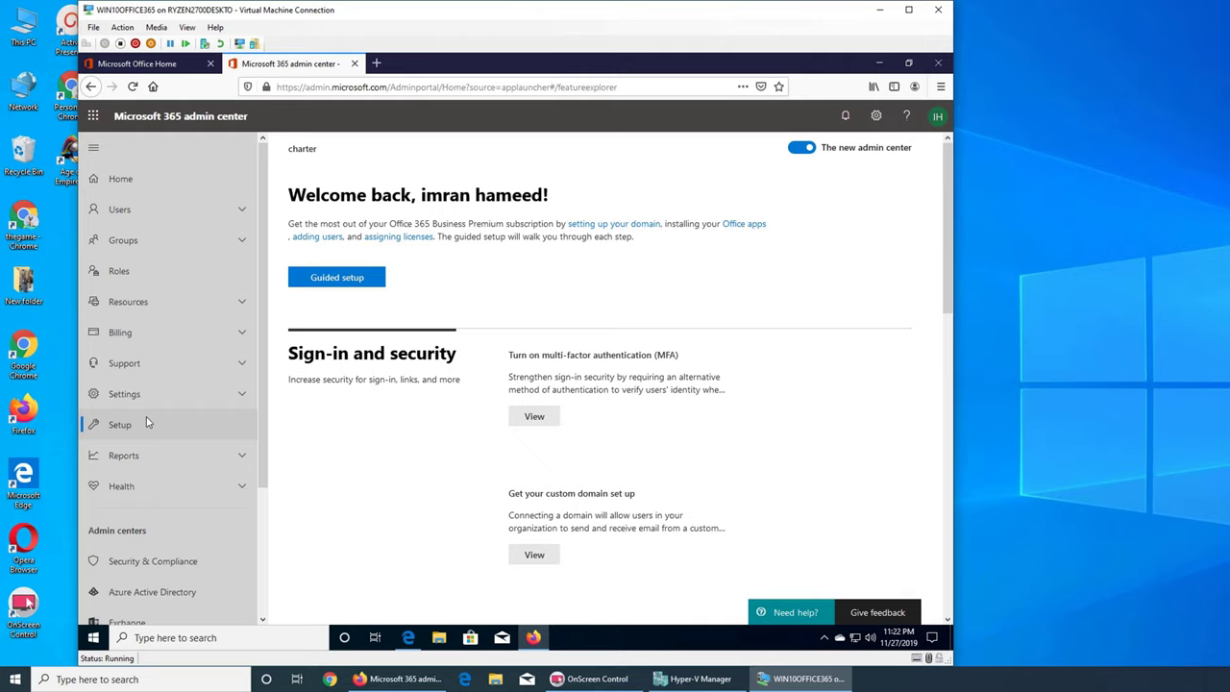
click(187, 391)
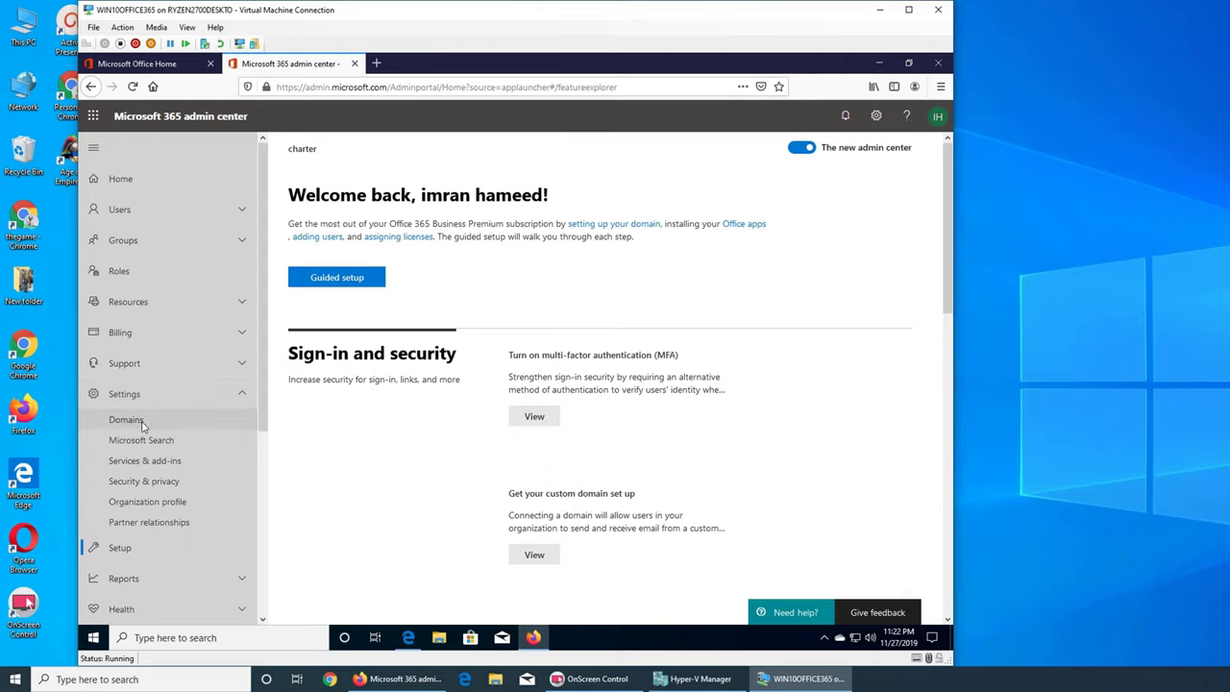
click(126, 420)
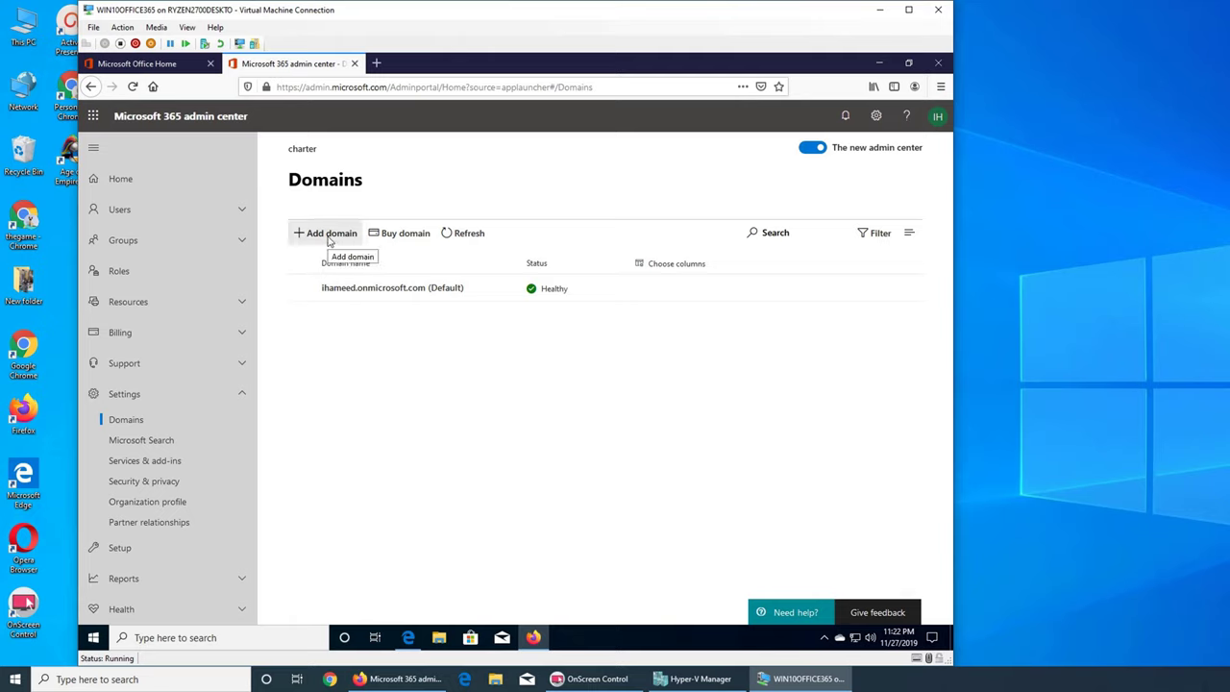
- Add the domain 'ihamee' and continue to its TXT-record Verify domain step
click(329, 239)
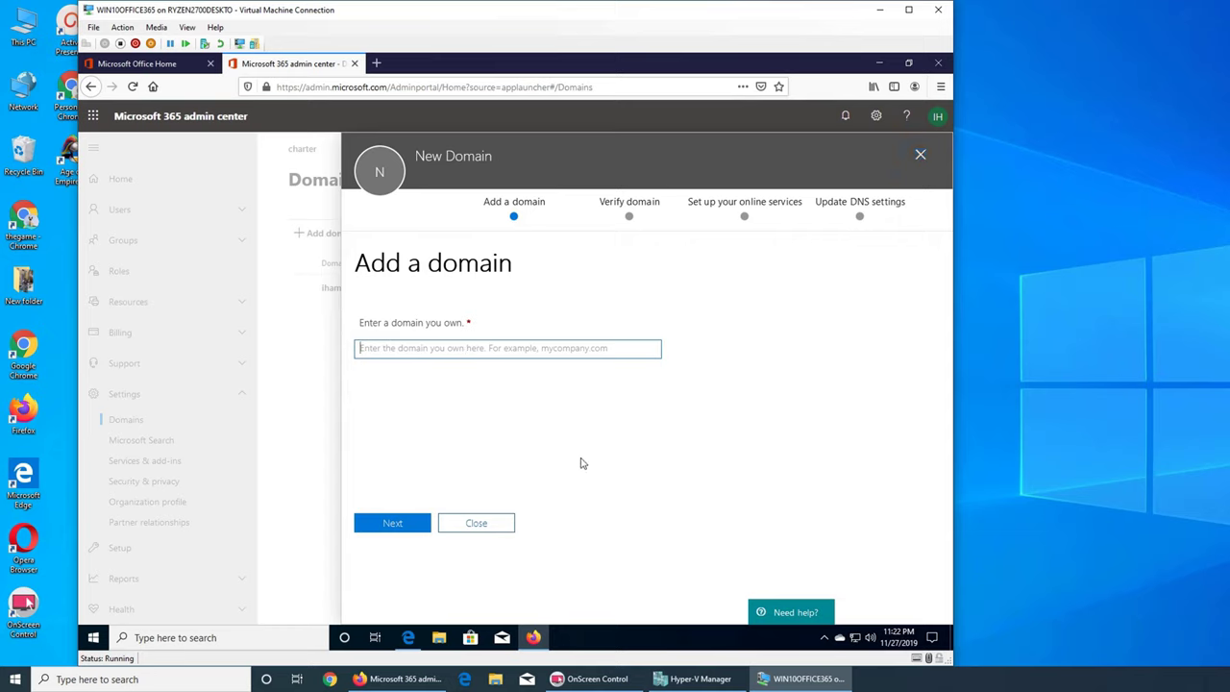
text(ihameed.org)
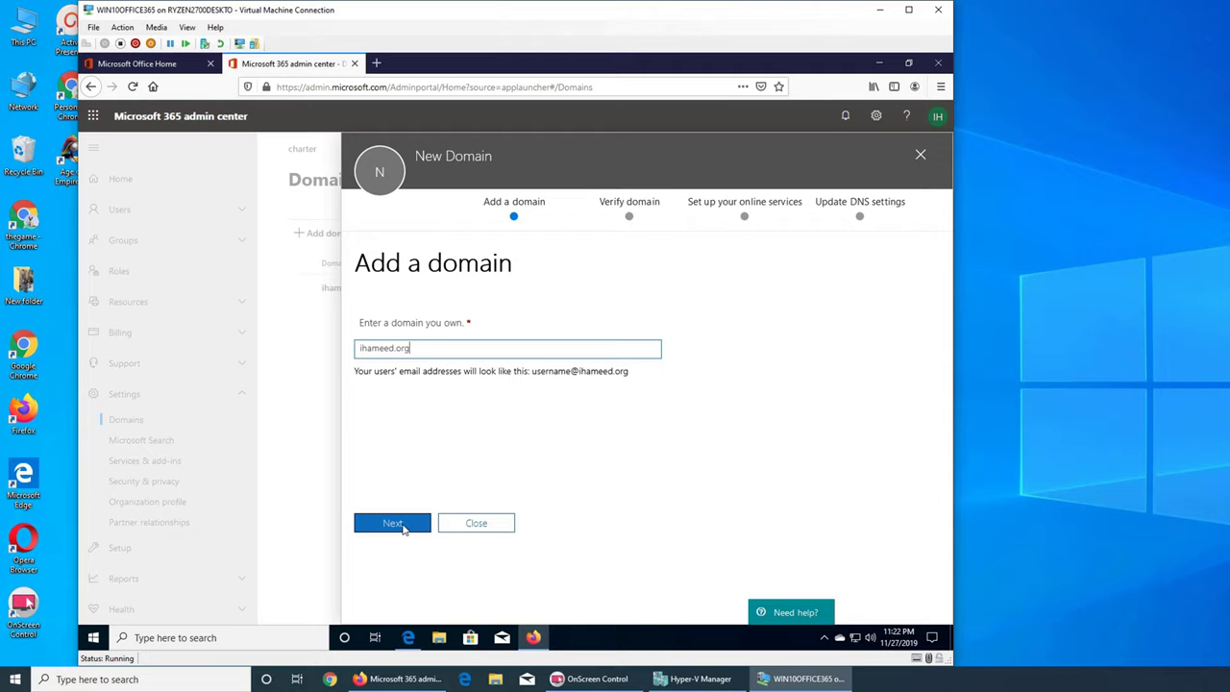
click(402, 527)
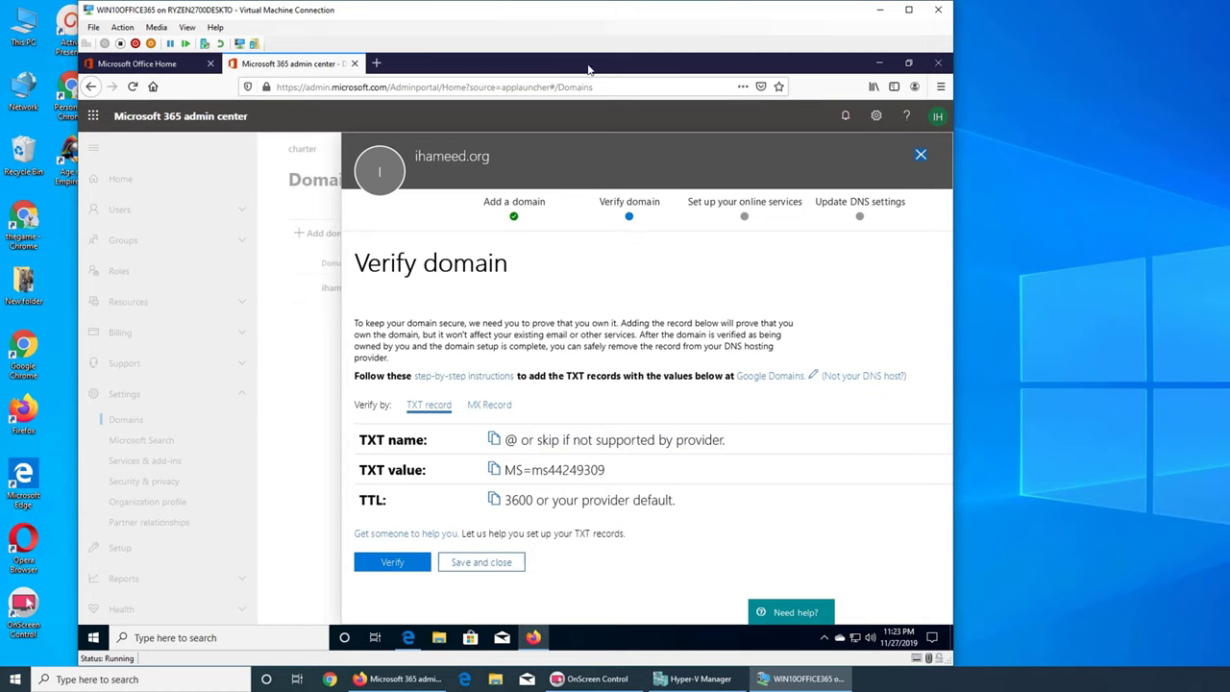
- Open the step-by-step Google Domains DNS instructions article in a new tab and skim it
click(485, 376)
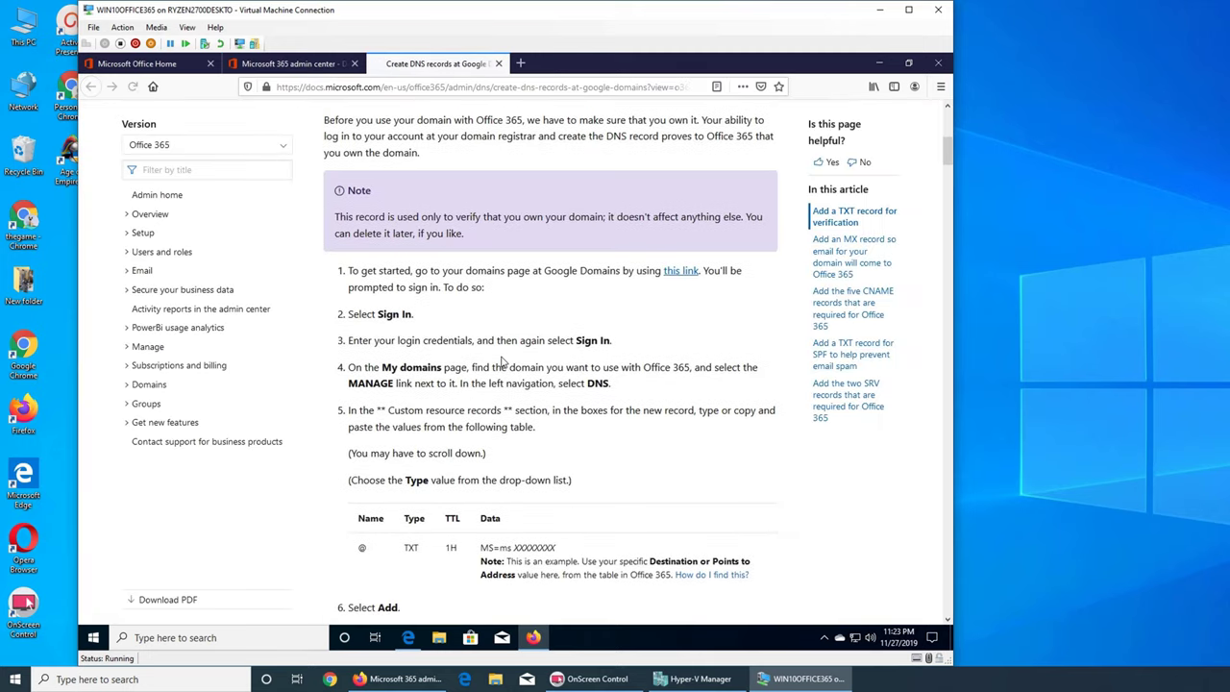
scroll(581, 344, down, 3)
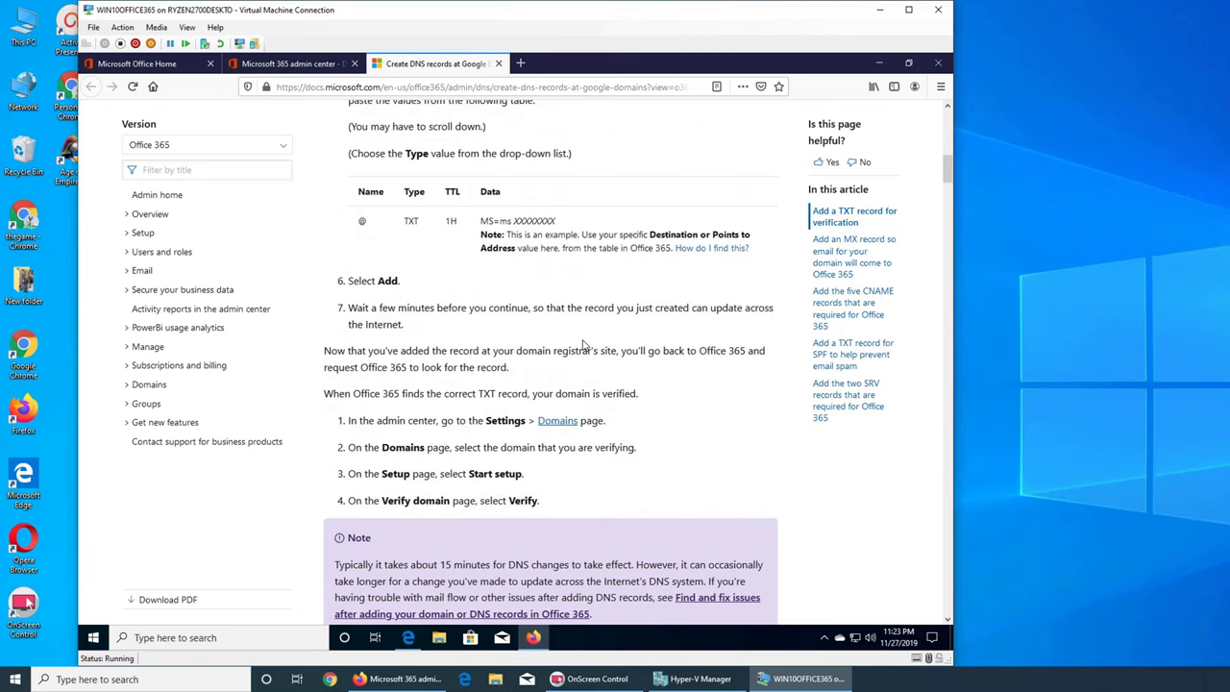
scroll(581, 345, down, 3)
scroll(581, 344, down, 4)
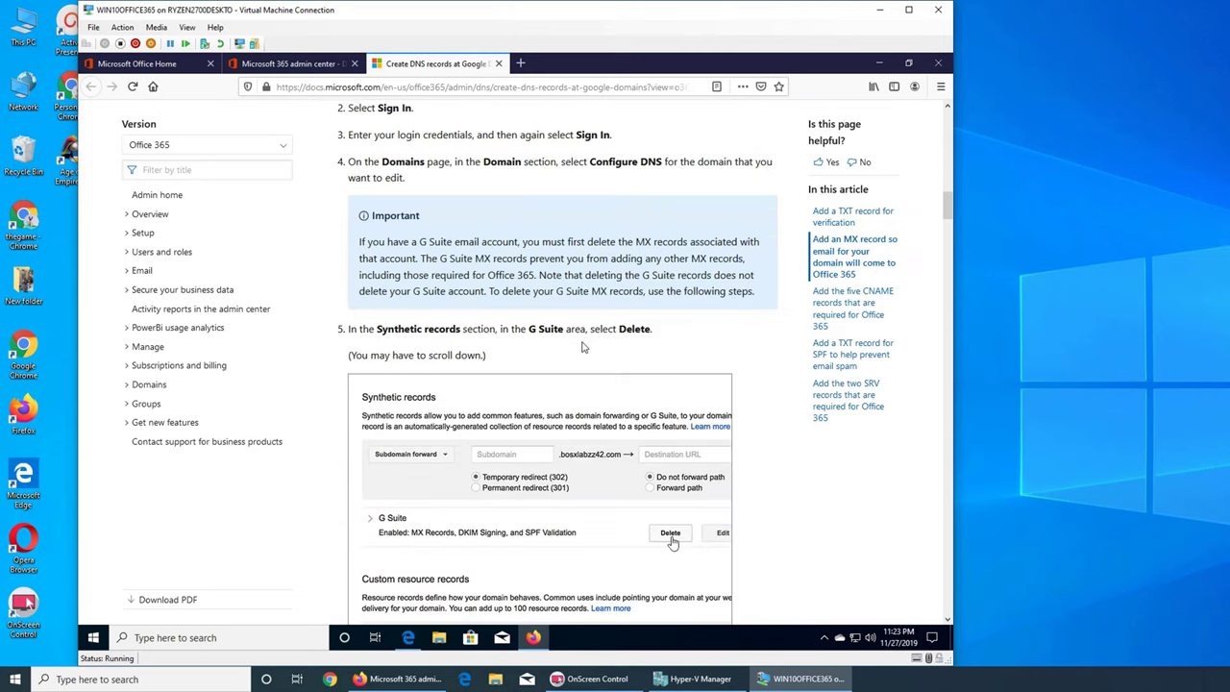
scroll(582, 347, up, 10)
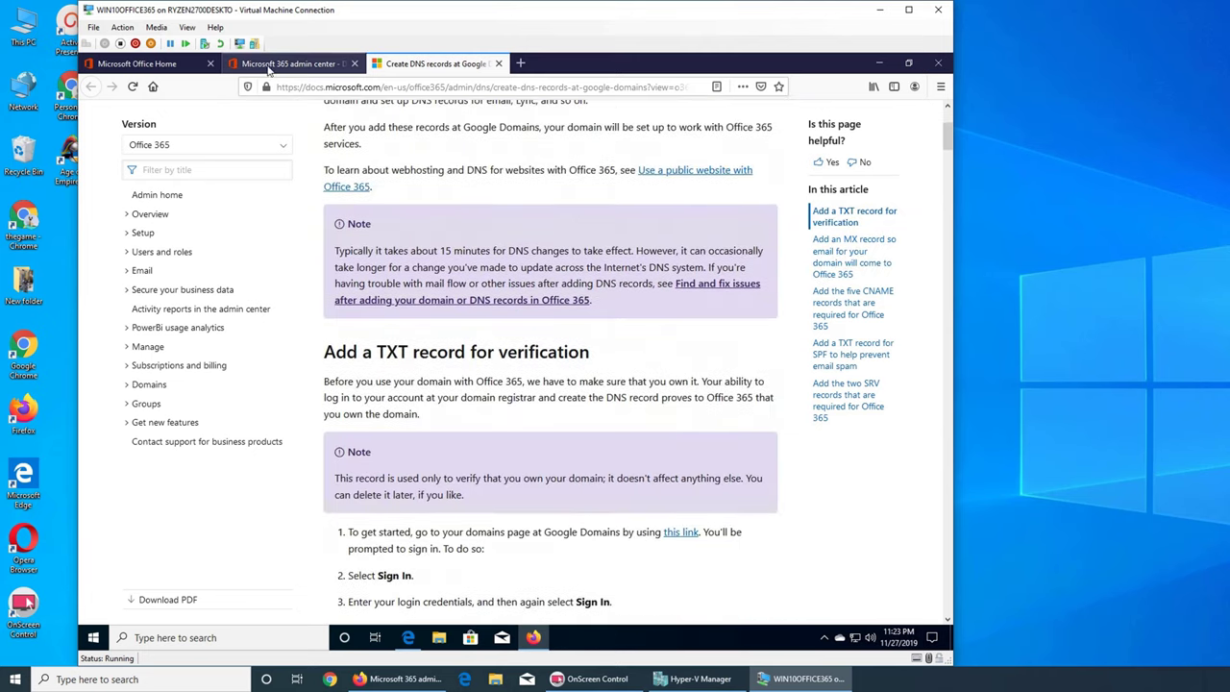
- Return to the verification panel, open the Google Domains link, then close that tab
click(288, 64)
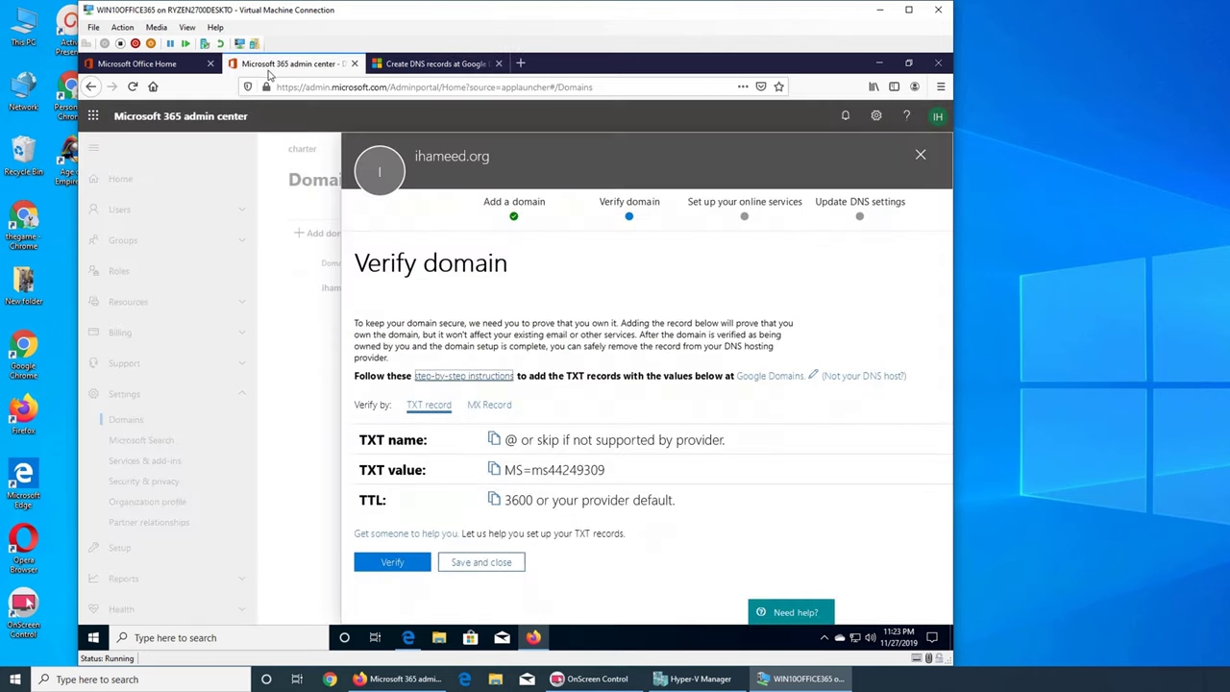
click(751, 376)
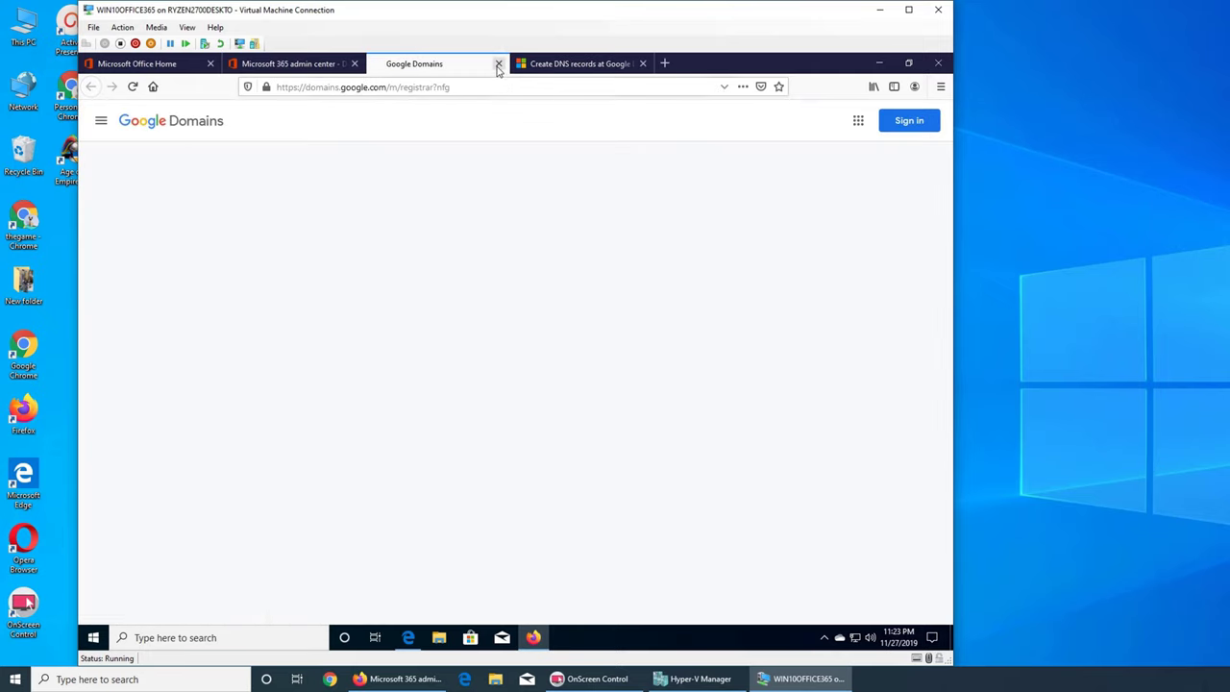
click(498, 64)
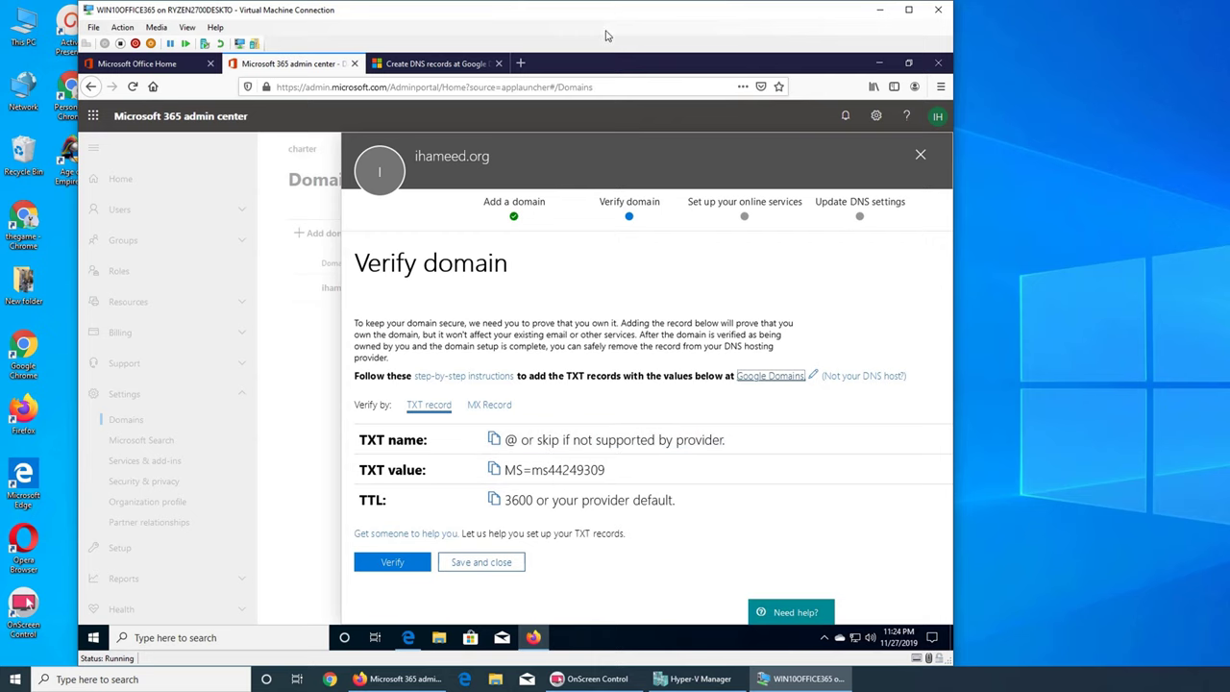
- Place a new Chrome window on the right beside the VM and load domains.google.com
drag(606, 35, 525, 33)
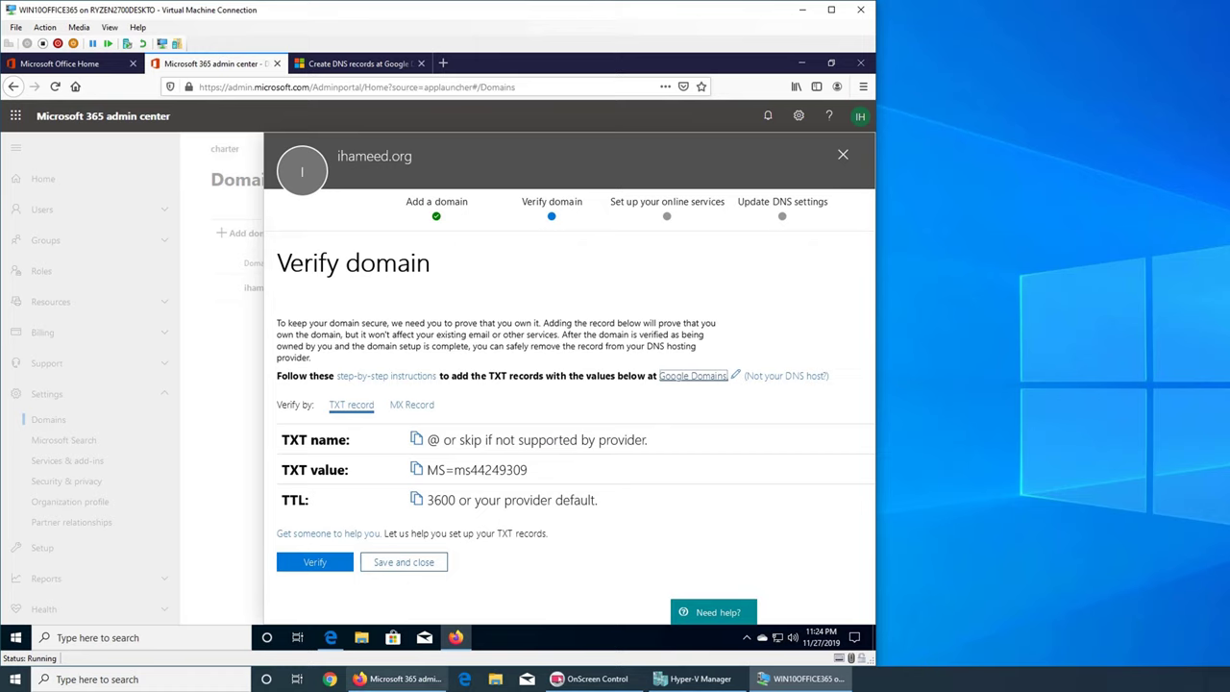
click(330, 679)
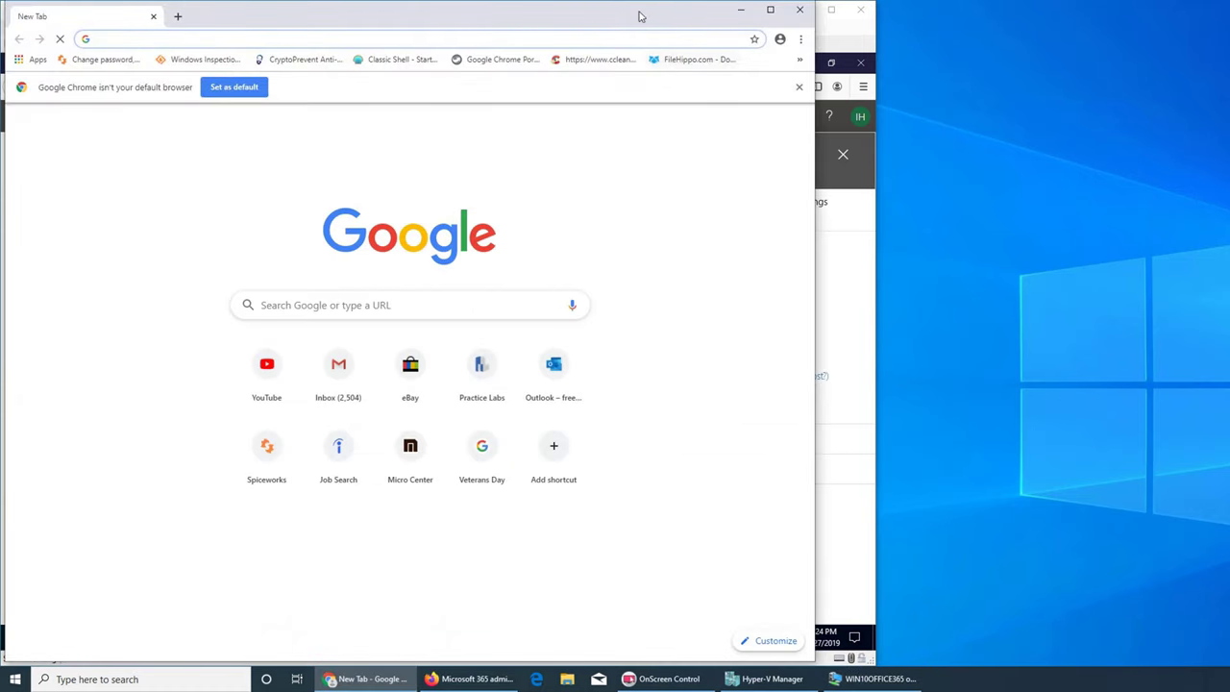
drag(365, 16, 1190, 16)
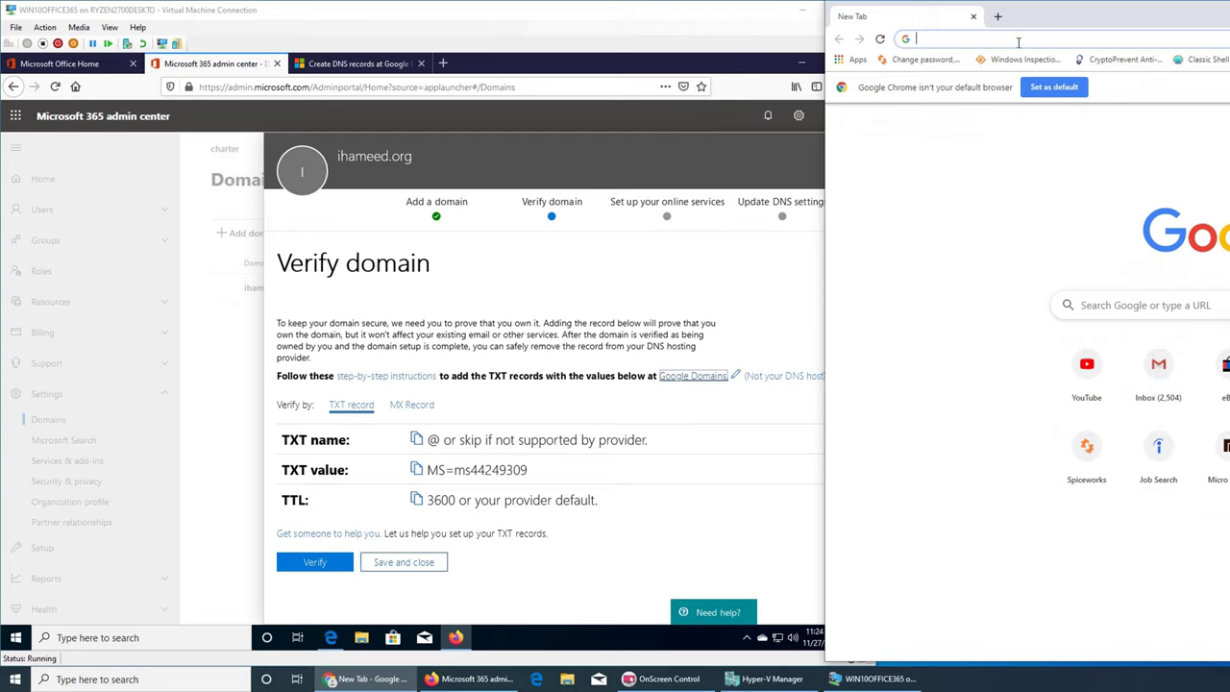
text(domain)
key(Return)
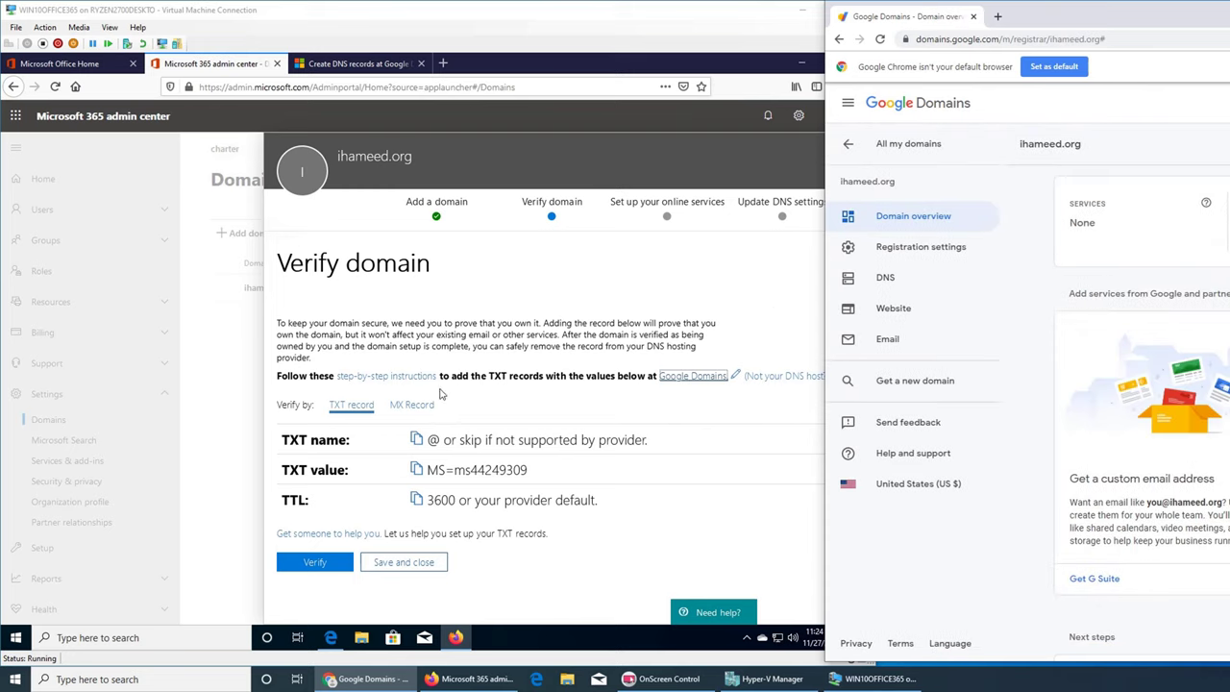
- Scroll the docs article to 'Add a TXT record for verification' and open the domain's DNS page
click(327, 69)
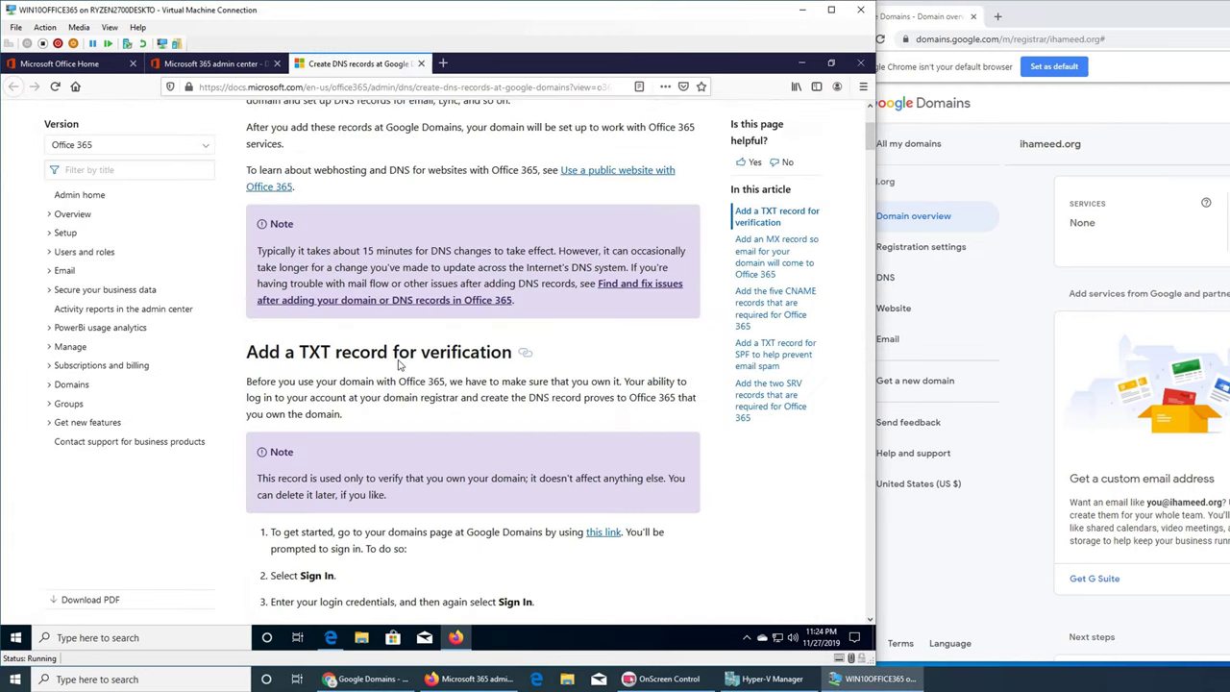
scroll(524, 351, up, 3)
scroll(514, 281, down, 5)
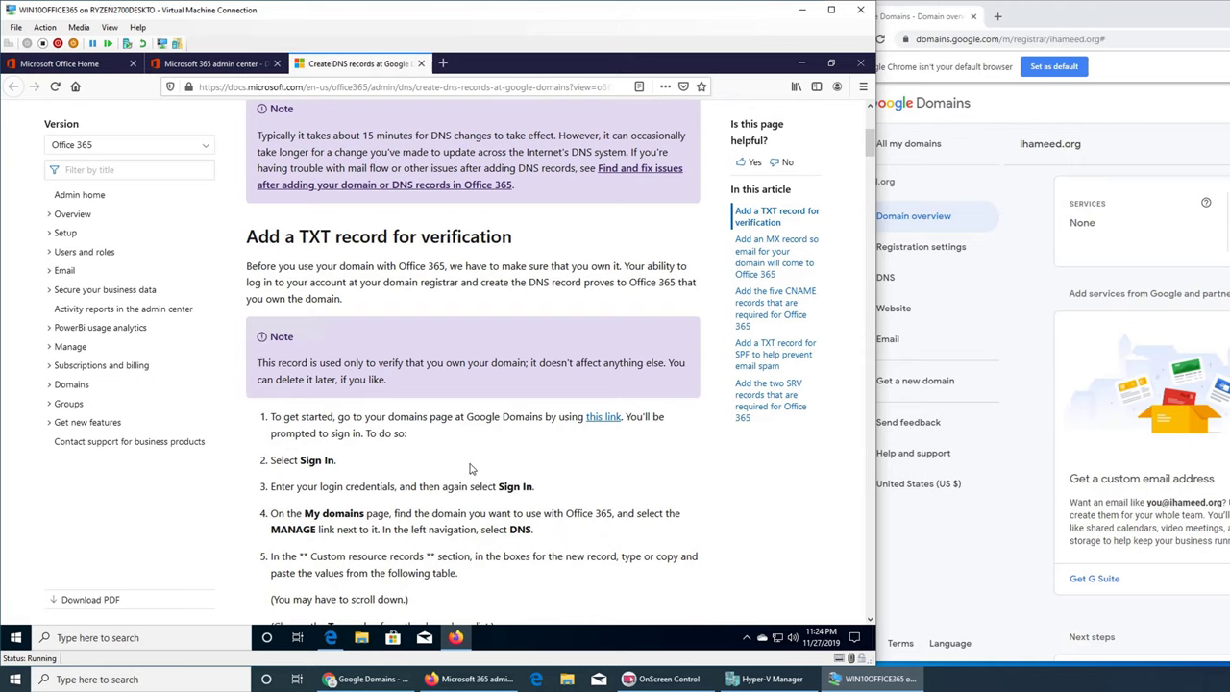
scroll(470, 468, down, 4)
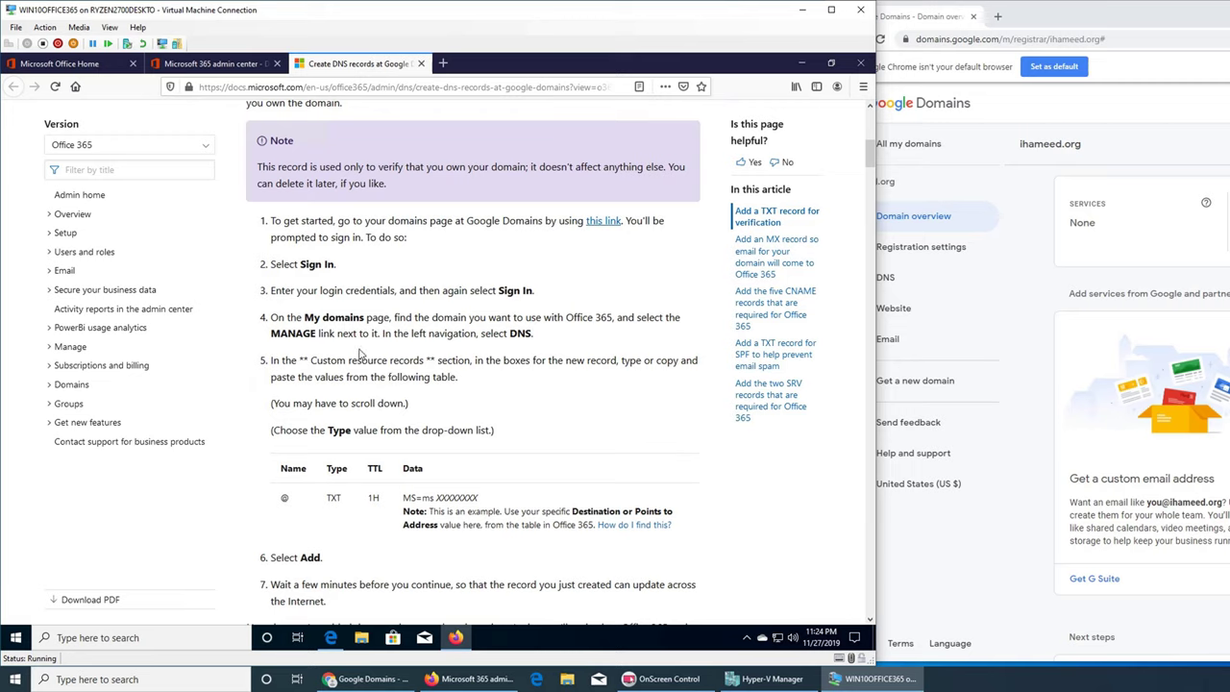
click(884, 280)
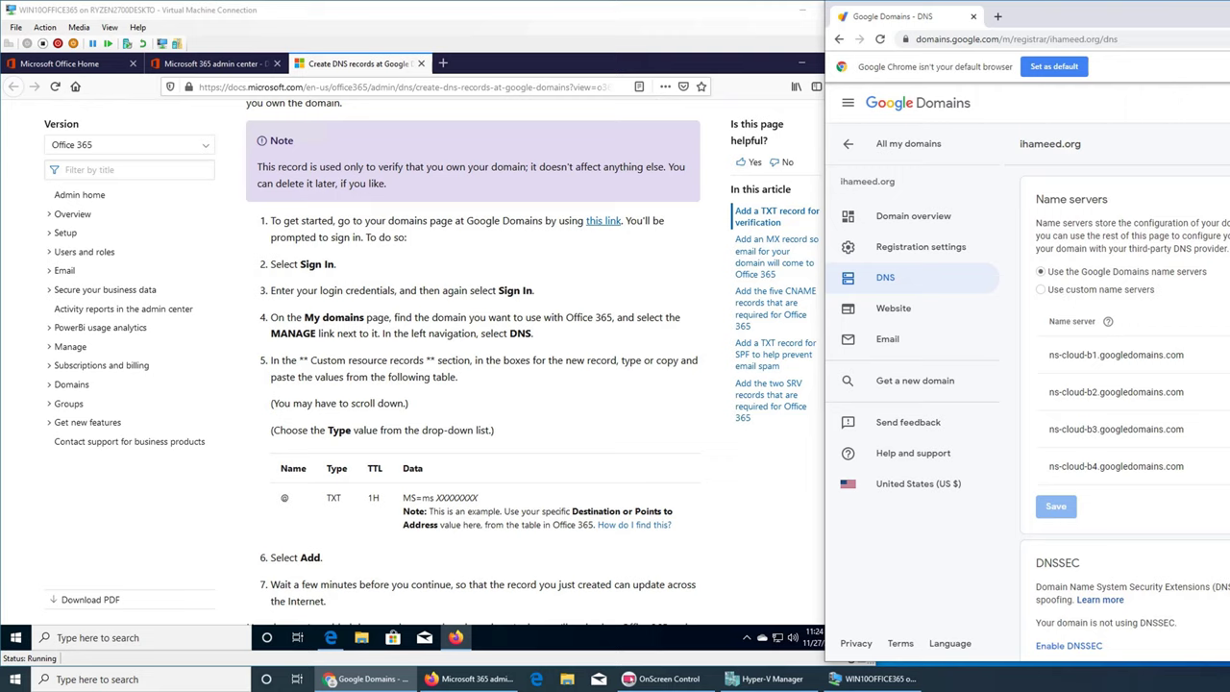
- Minimize and restore the Chrome window, then scroll the DNS page to Custom resource records
click(368, 679)
scroll(354, 381, down, 3)
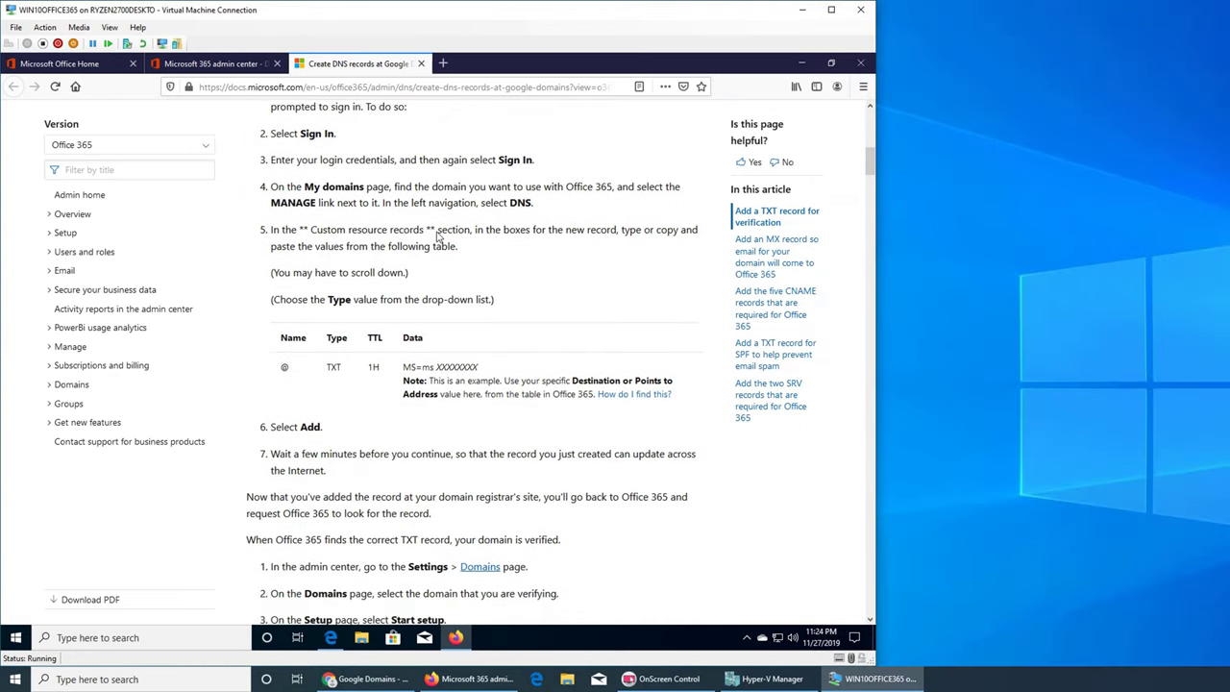
click(397, 679)
scroll(1158, 378, down, 5)
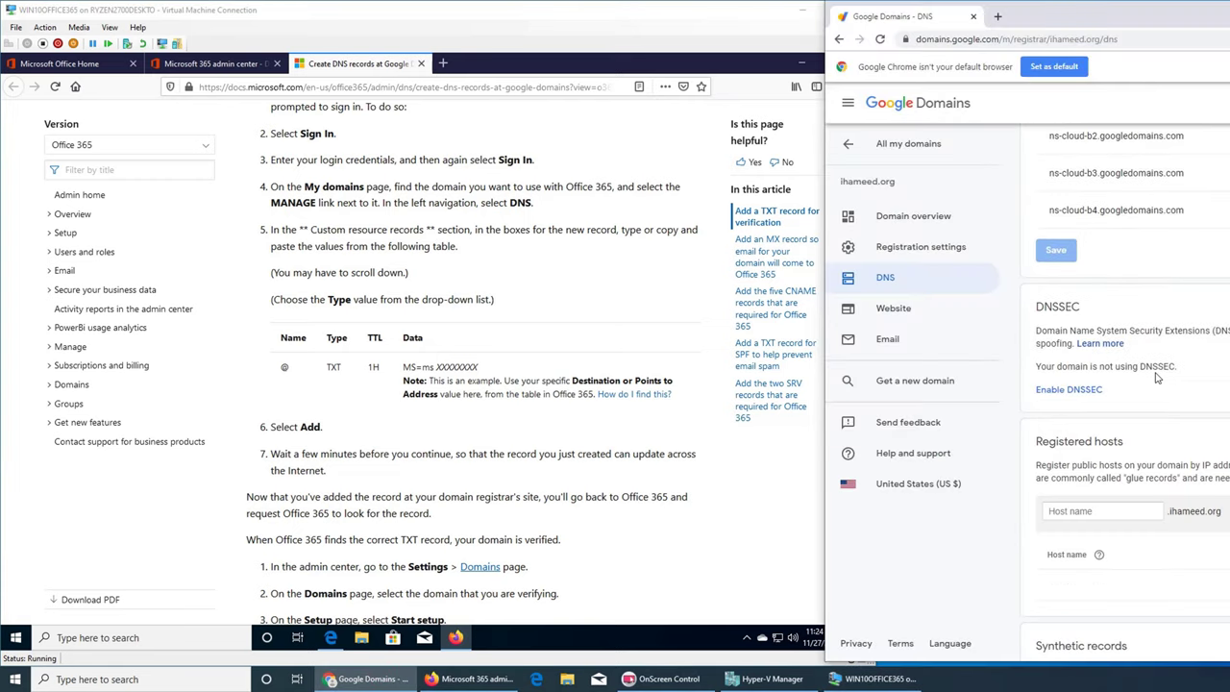
scroll(1158, 378, down, 3)
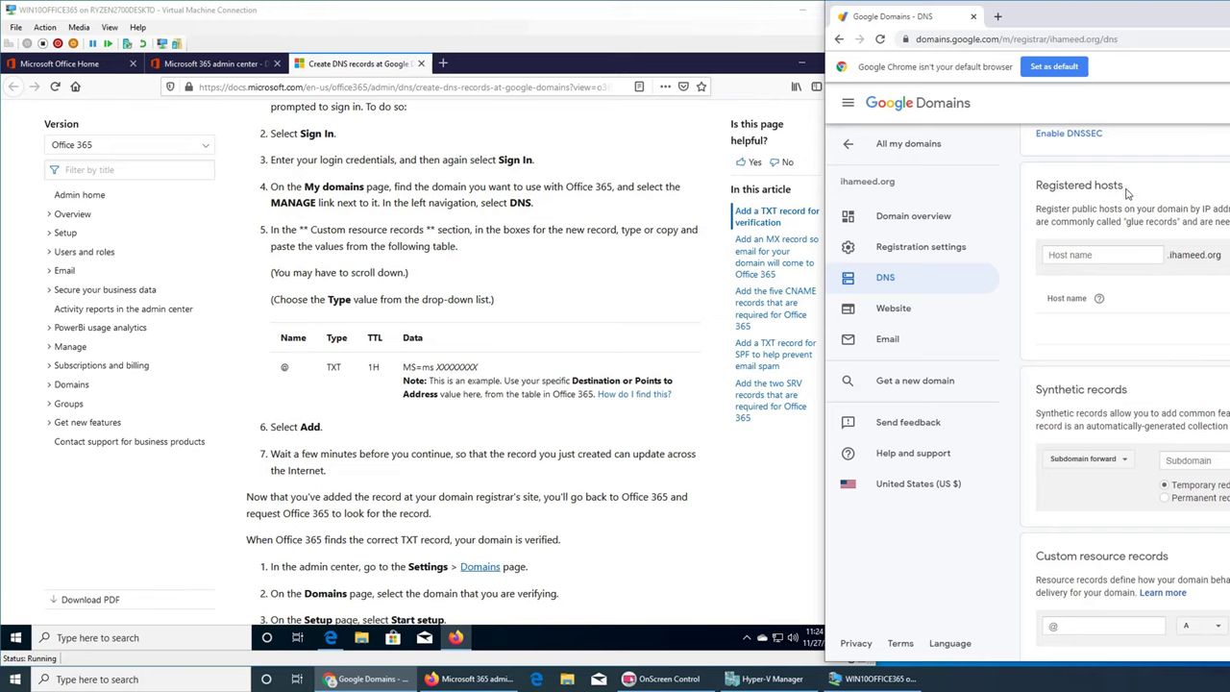
scroll(1158, 345, down, 1)
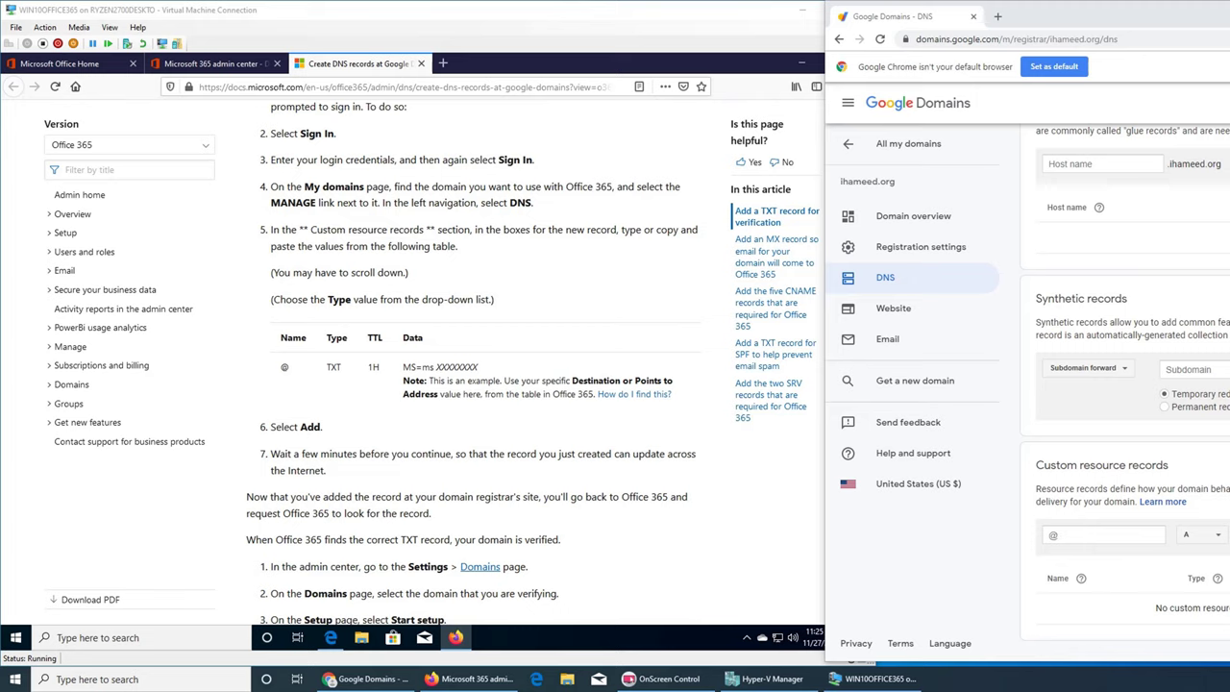
- Resize and reposition the Google Domains window and choose TXT as the record type
click(1104, 535)
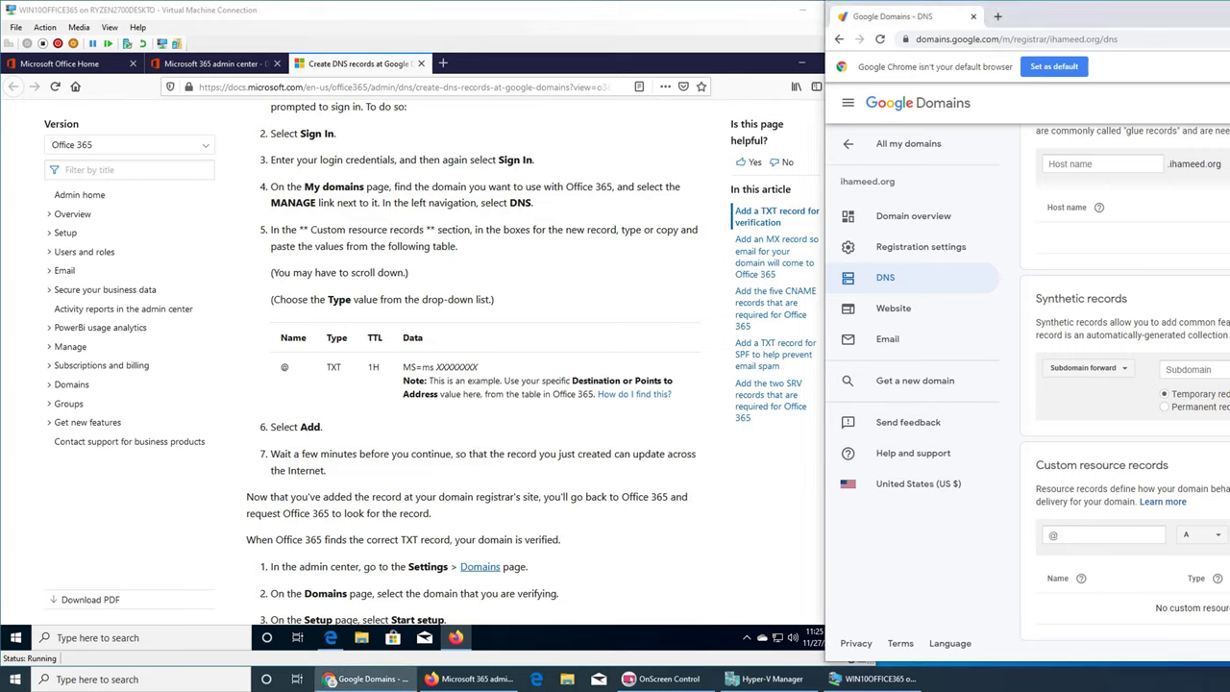
click(1207, 538)
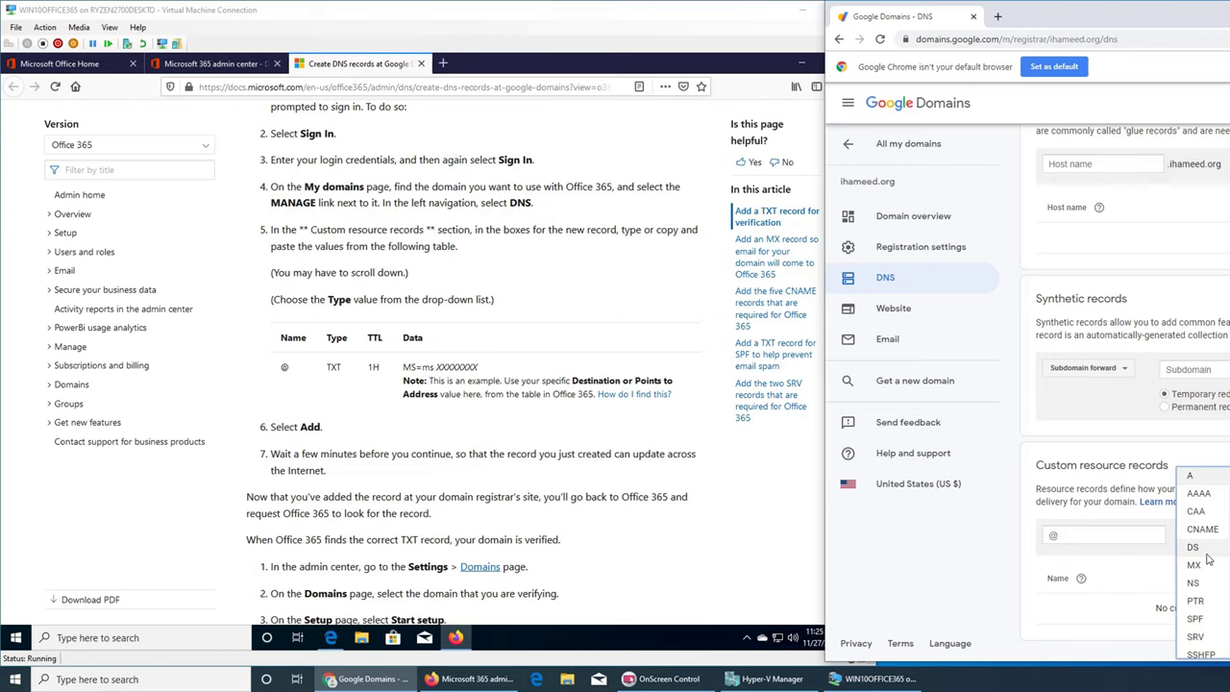
drag(1062, 1, 1062, 45)
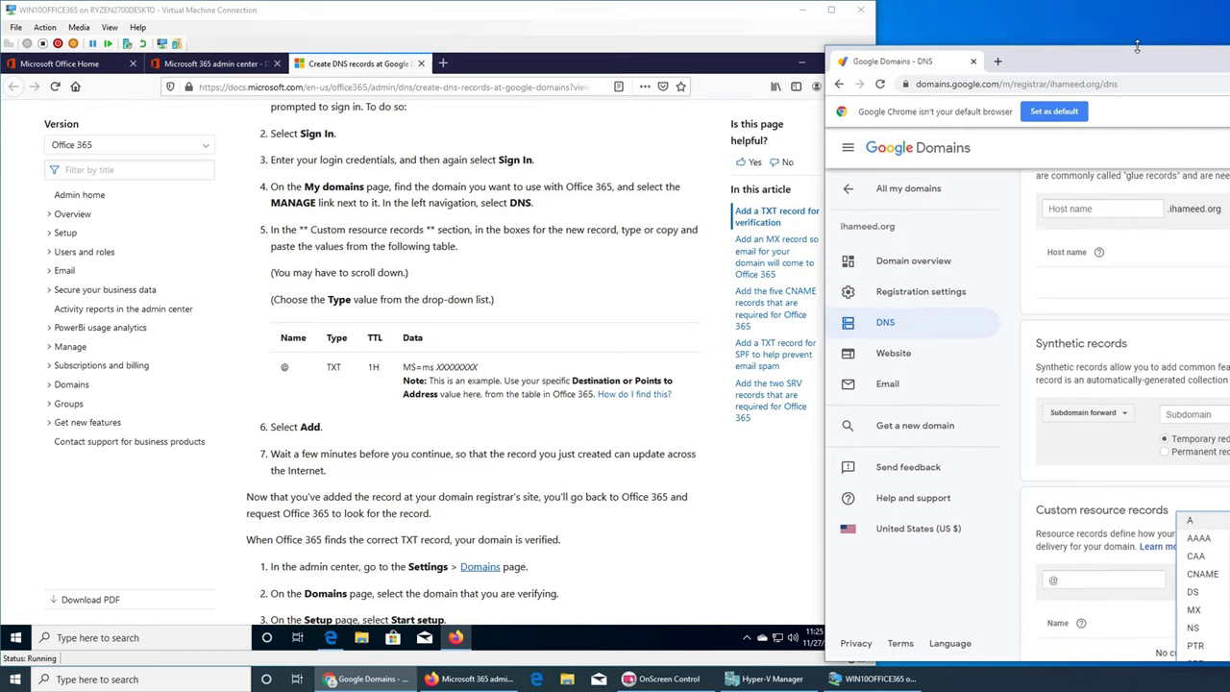
drag(1137, 46, 1172, 14)
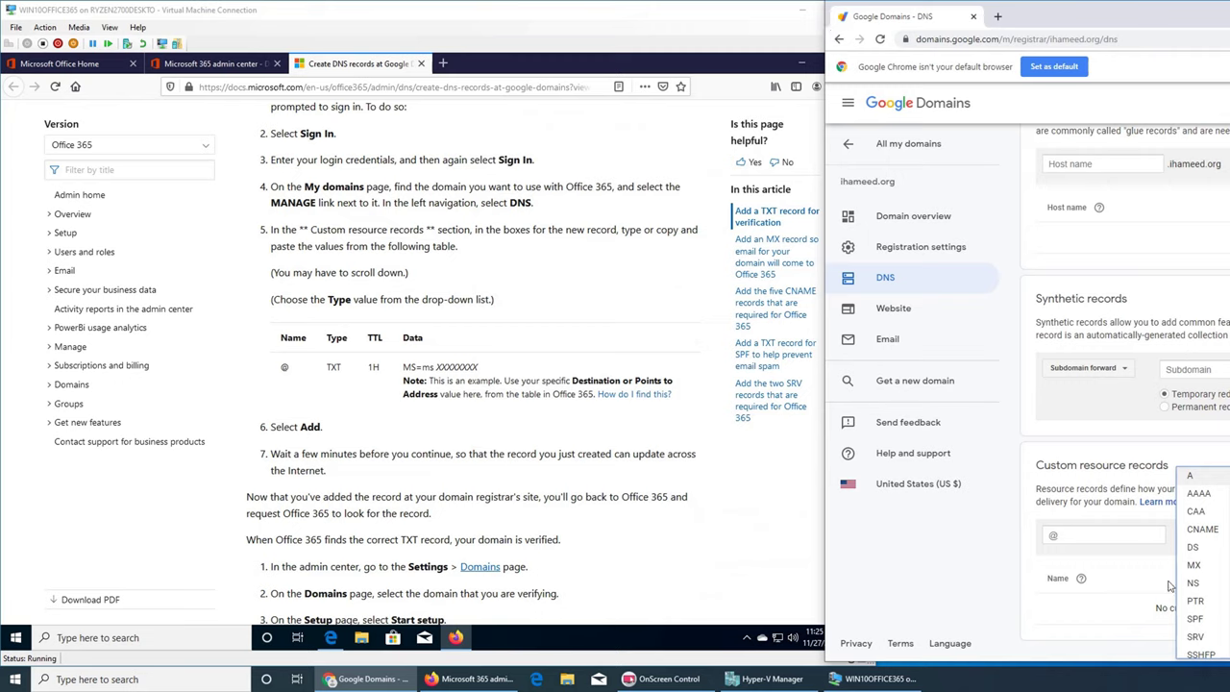
scroll(1192, 576, down, 3)
click(1188, 650)
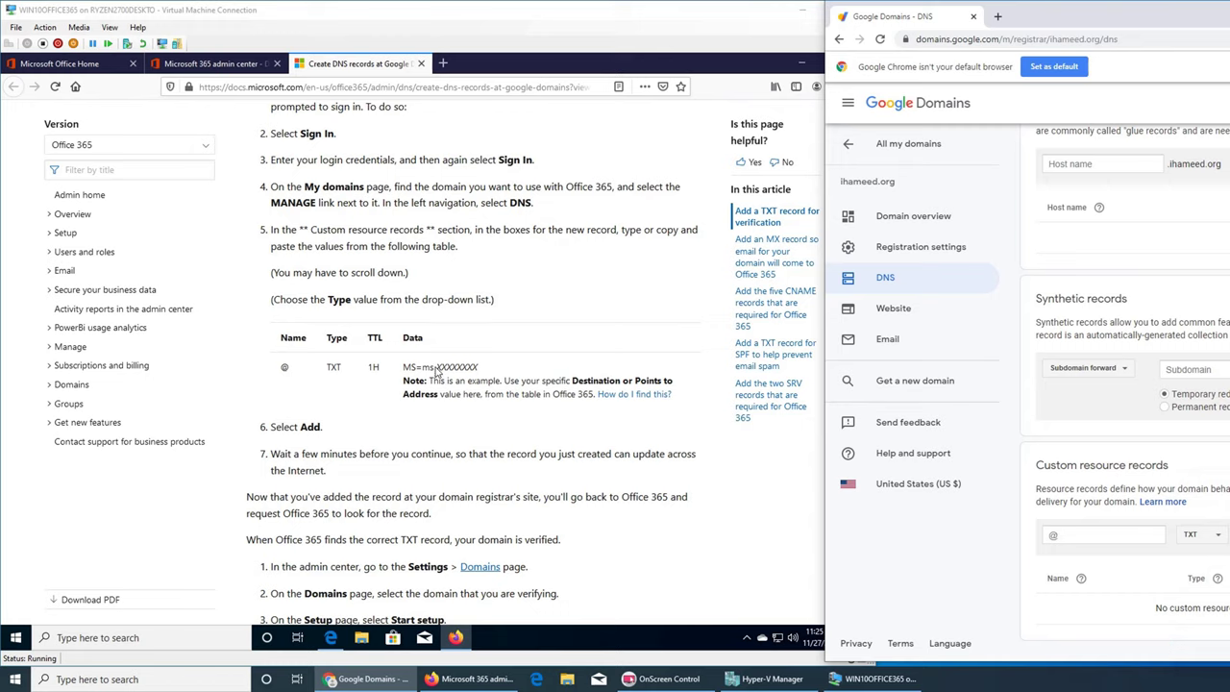
- Copy the TXT verification value from the docs article and return to Google Domains
click(407, 371)
triple_click(437, 367)
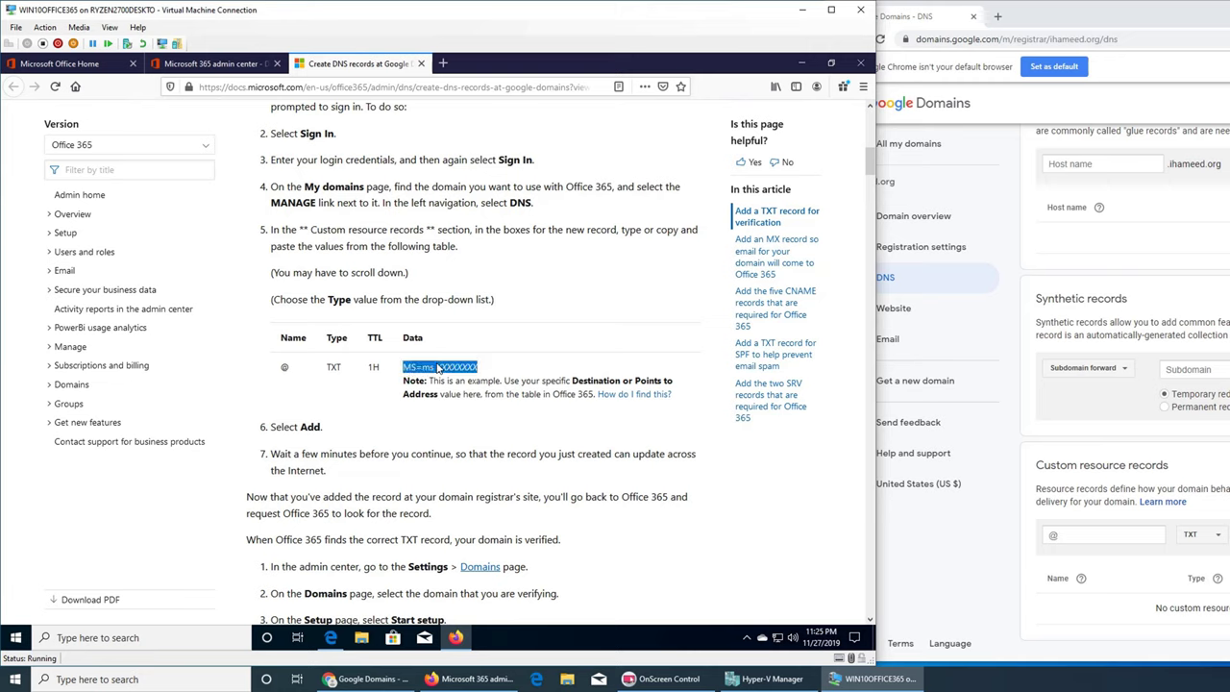
right_click(438, 368)
click(457, 375)
key(alt+Tab)
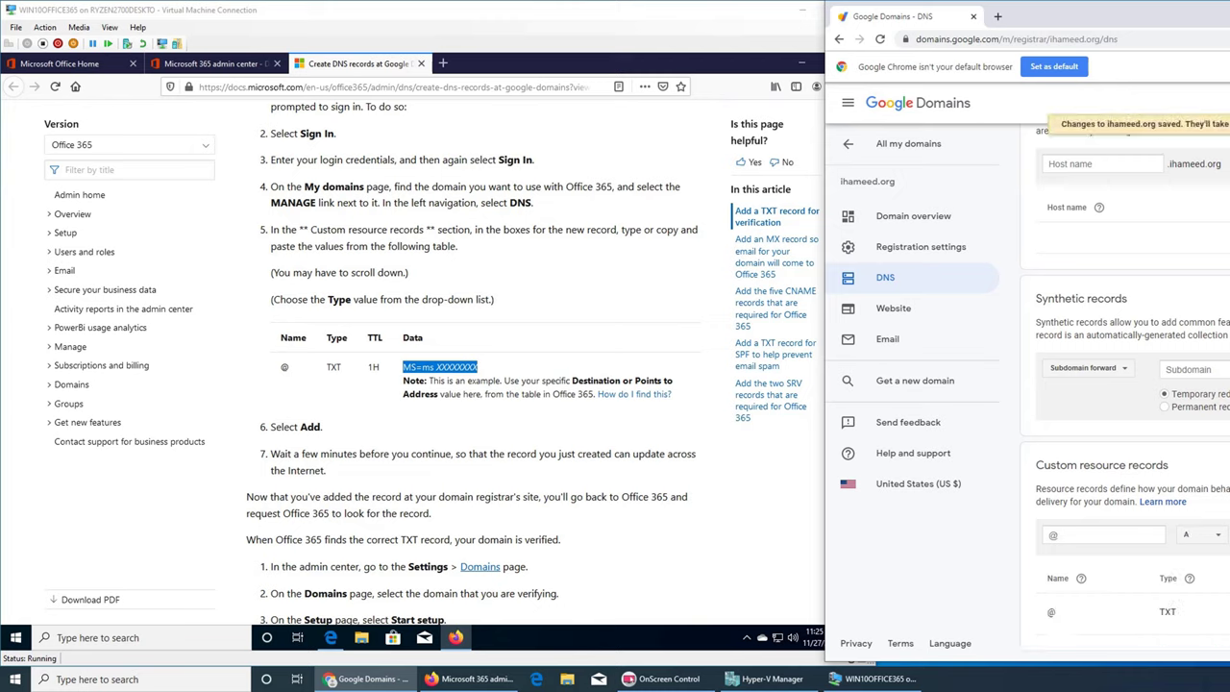
- Scroll the docs article to 'Add an MX record so email for your domain will come to Office 365', then return to Google Domains DNS
click(588, 509)
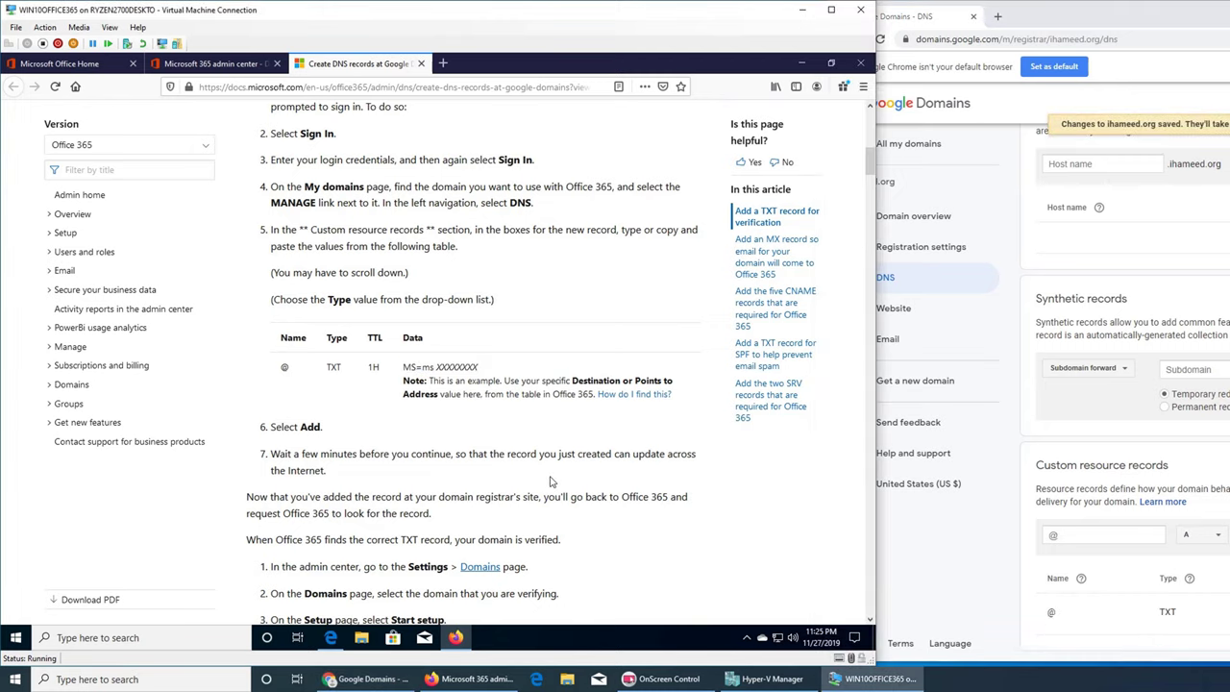
scroll(563, 454, down, 2)
scroll(563, 454, down, 3)
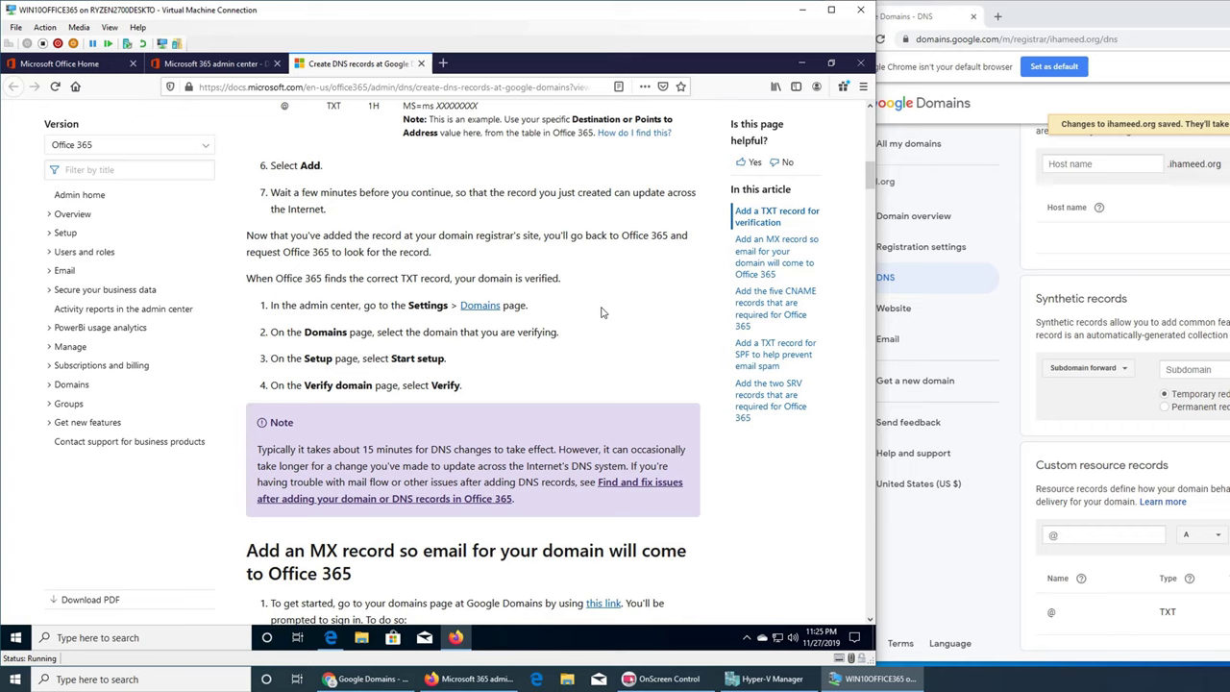
scroll(601, 312, down, 4)
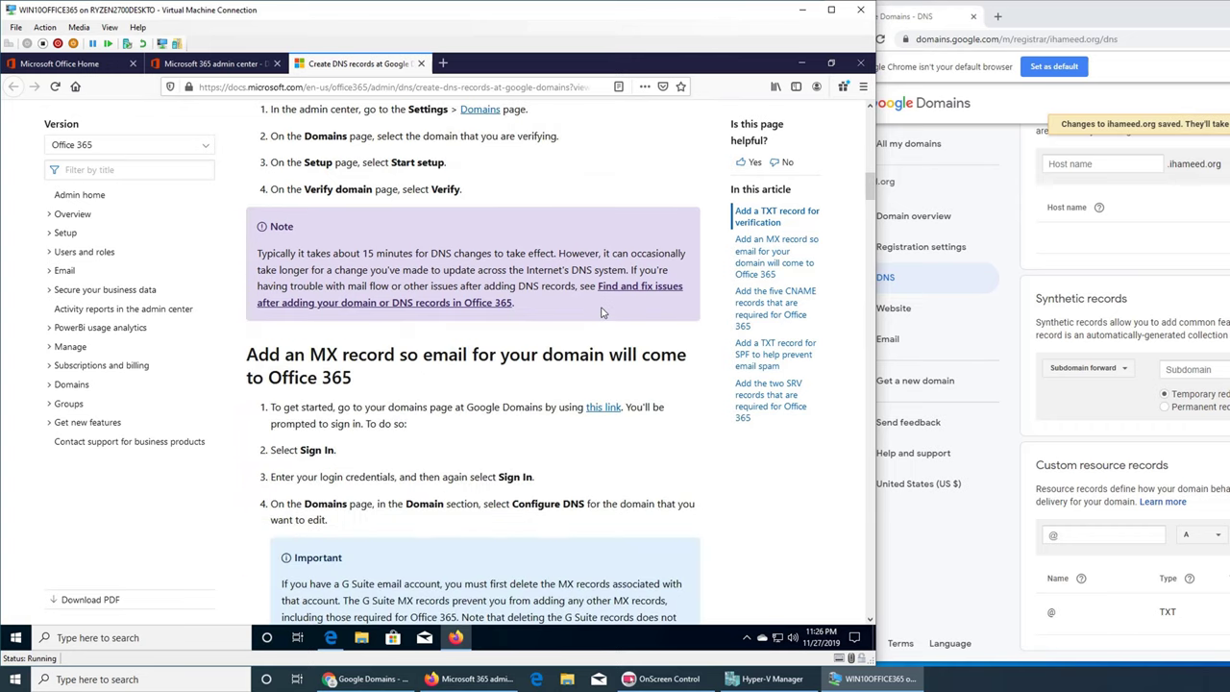
scroll(602, 313, up, 5)
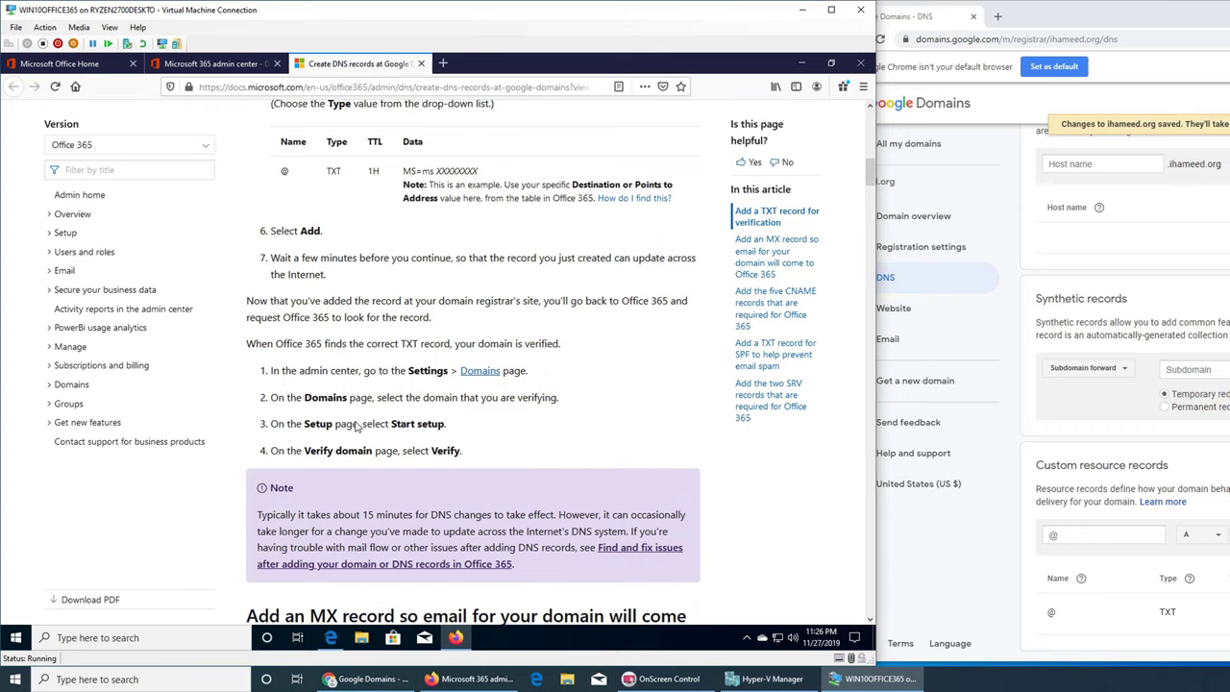
scroll(357, 423, down, 3)
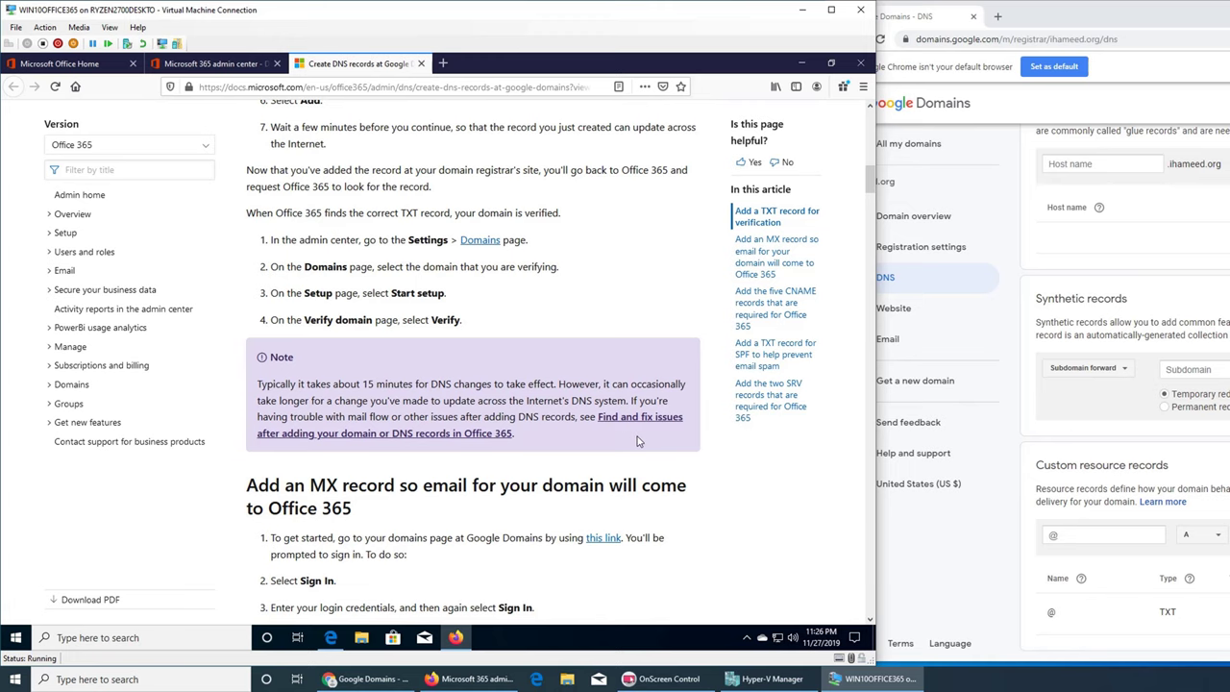
scroll(637, 441, down, 5)
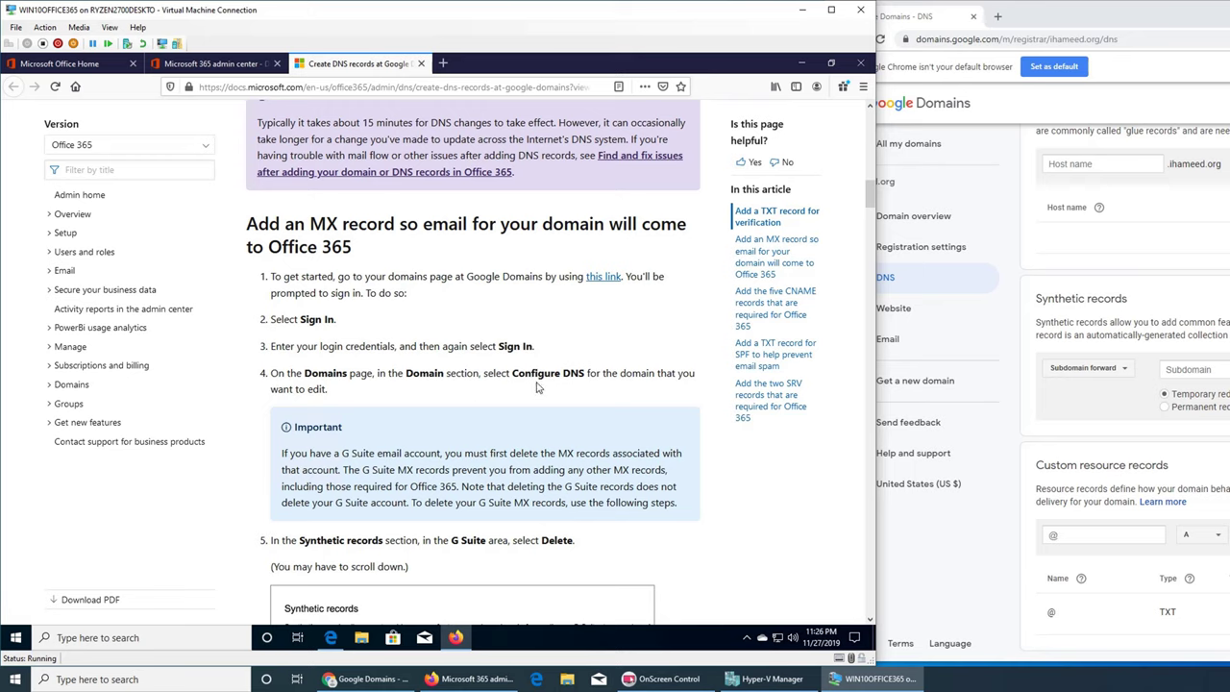
click(1020, 359)
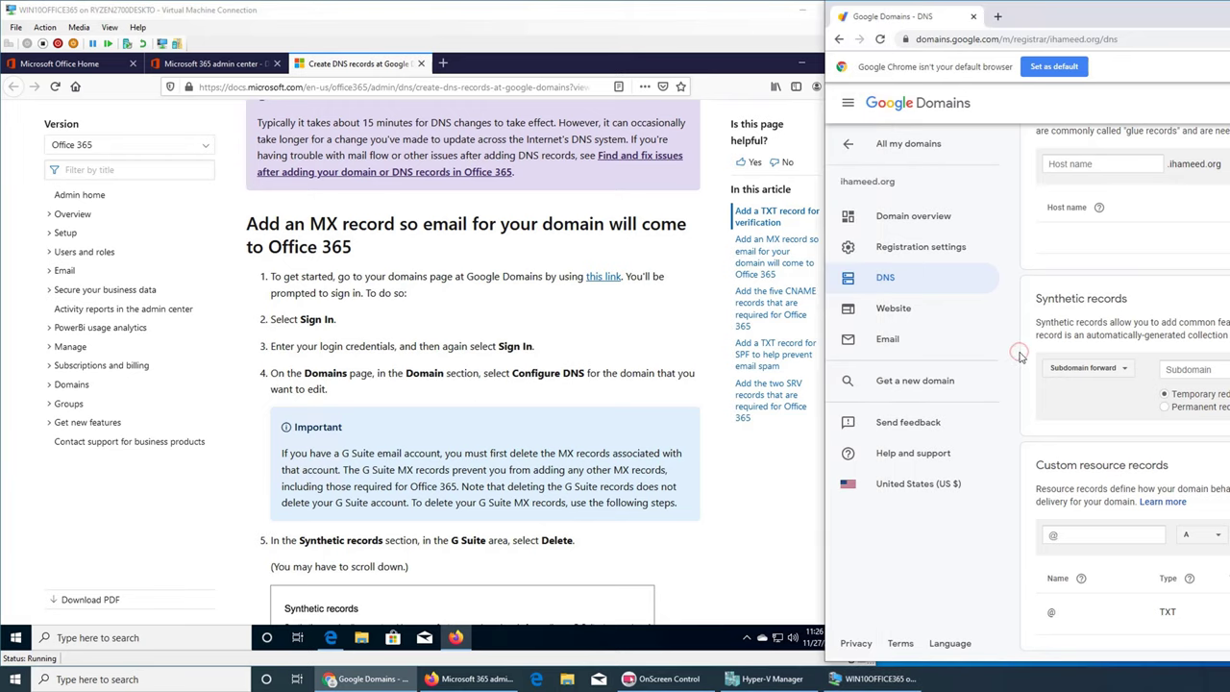
scroll(1038, 317, up, 3)
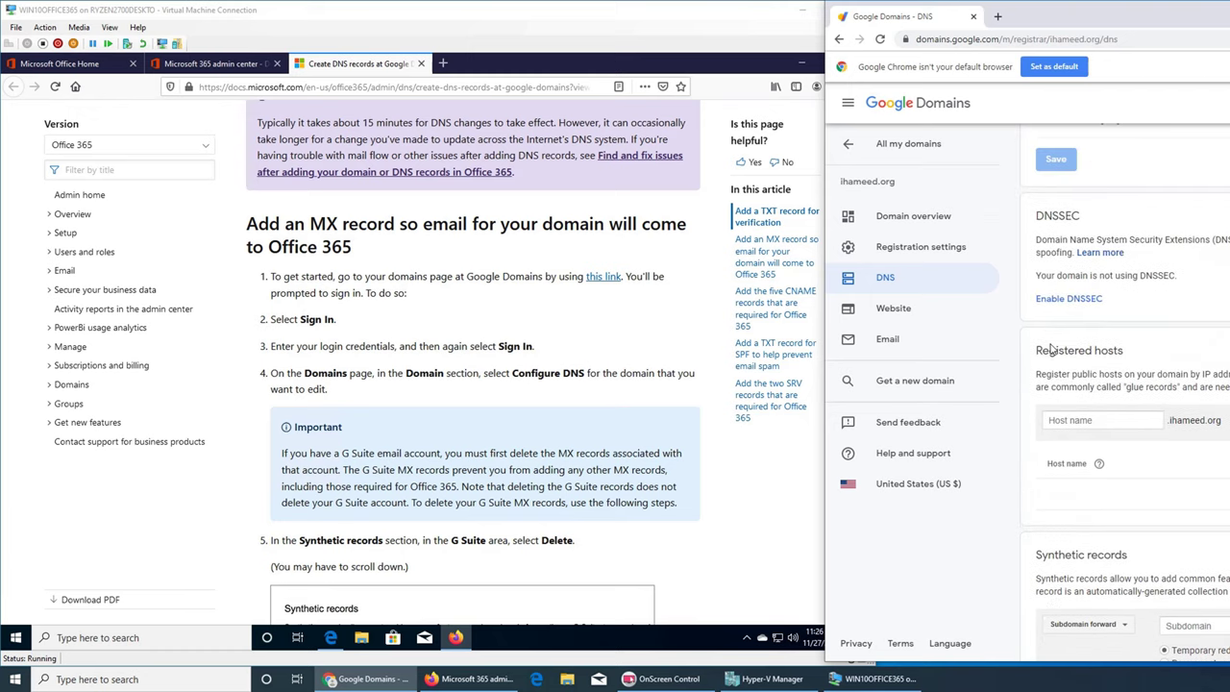
scroll(1051, 348, up, 4)
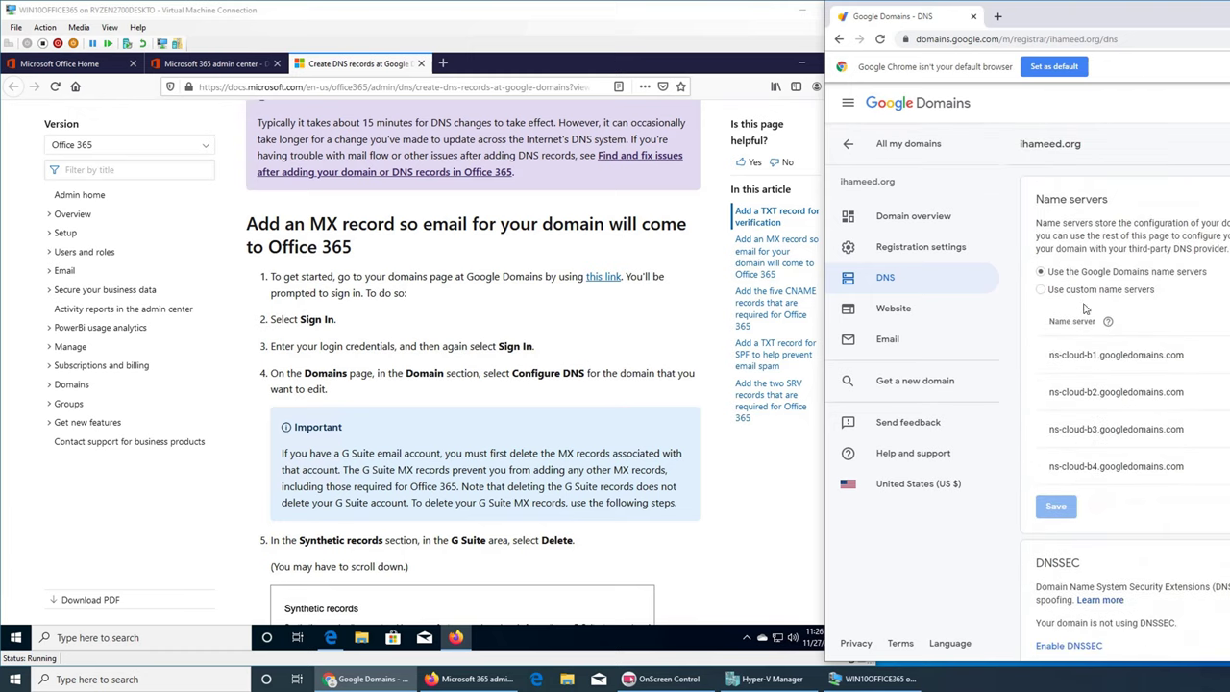
scroll(1084, 307, down, 4)
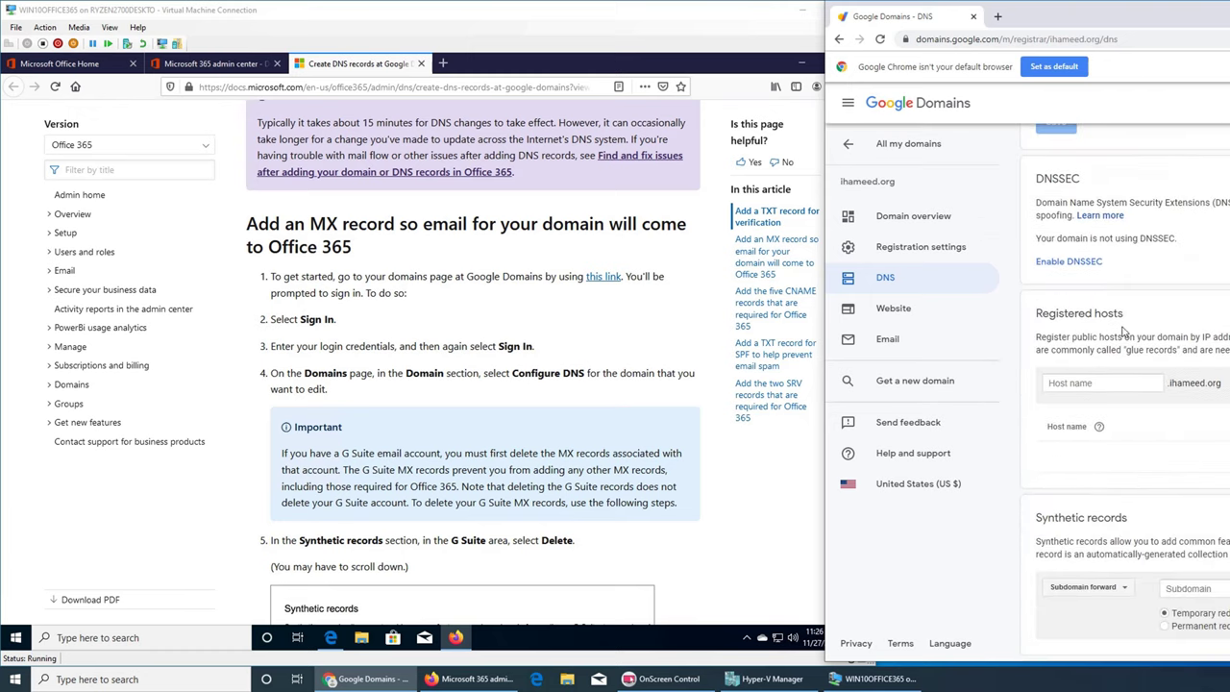
scroll(1123, 331, down, 2)
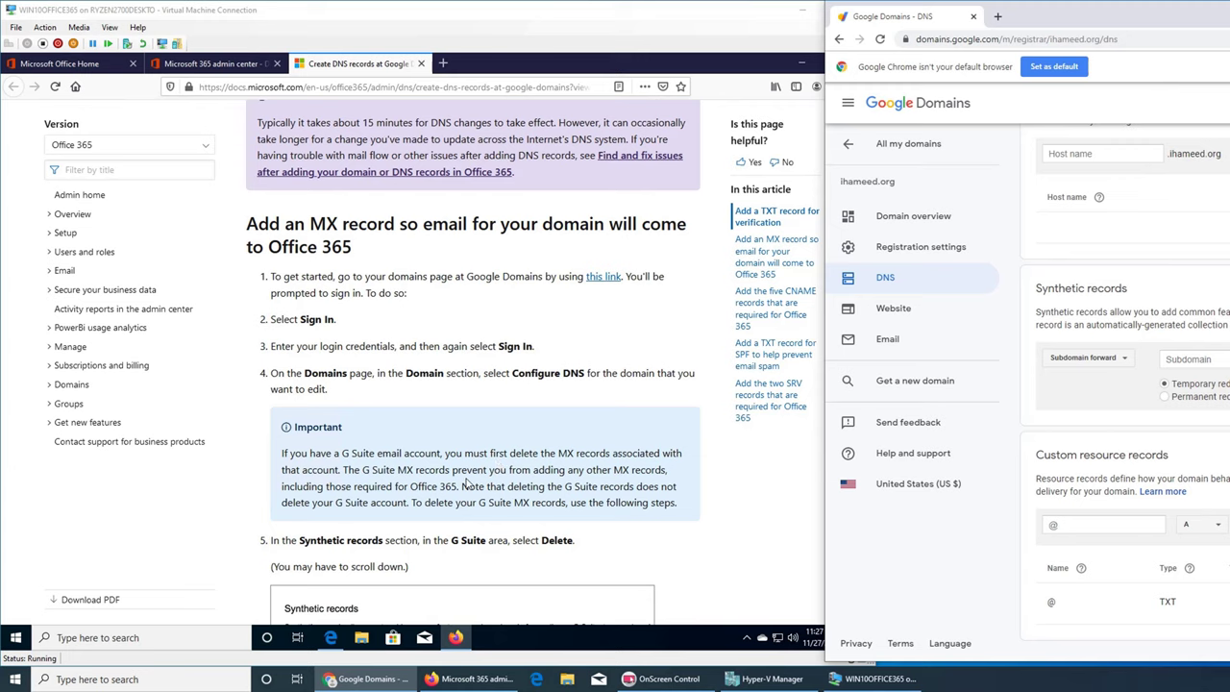
- Find the MX values in the docs and set the new custom record's type to MX
click(647, 522)
scroll(647, 522, down, 3)
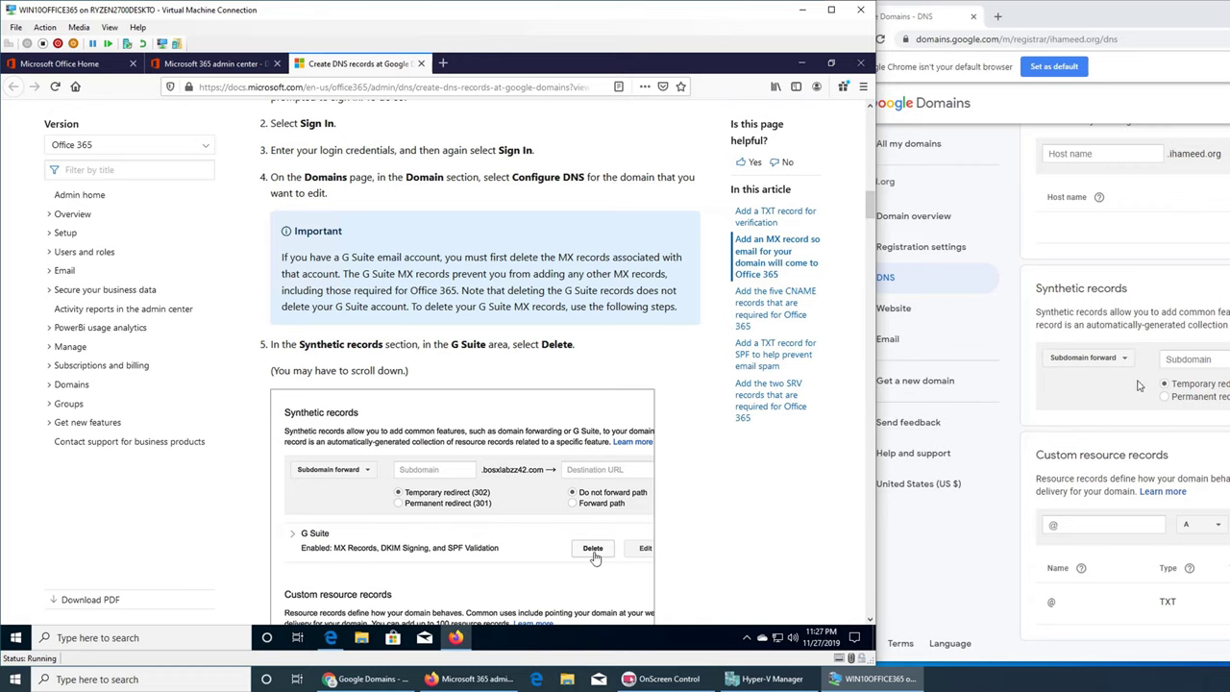
scroll(508, 491, down, 1)
scroll(508, 491, down, 4)
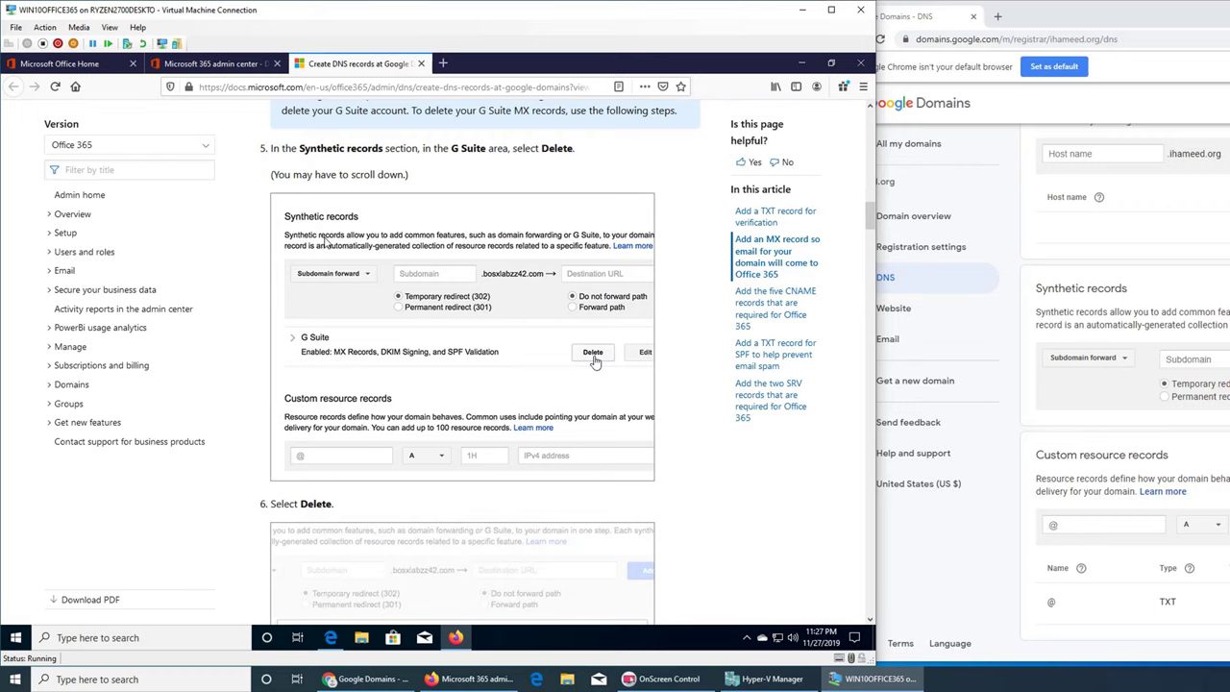
scroll(383, 353, down, 10)
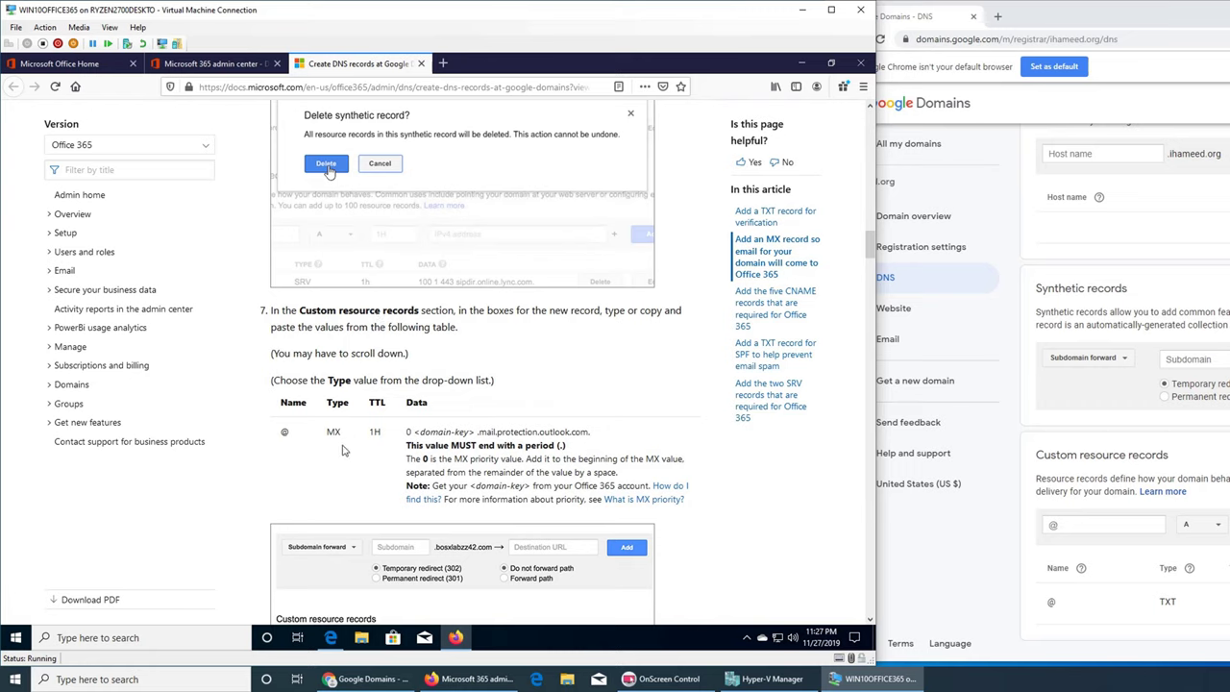
click(1214, 524)
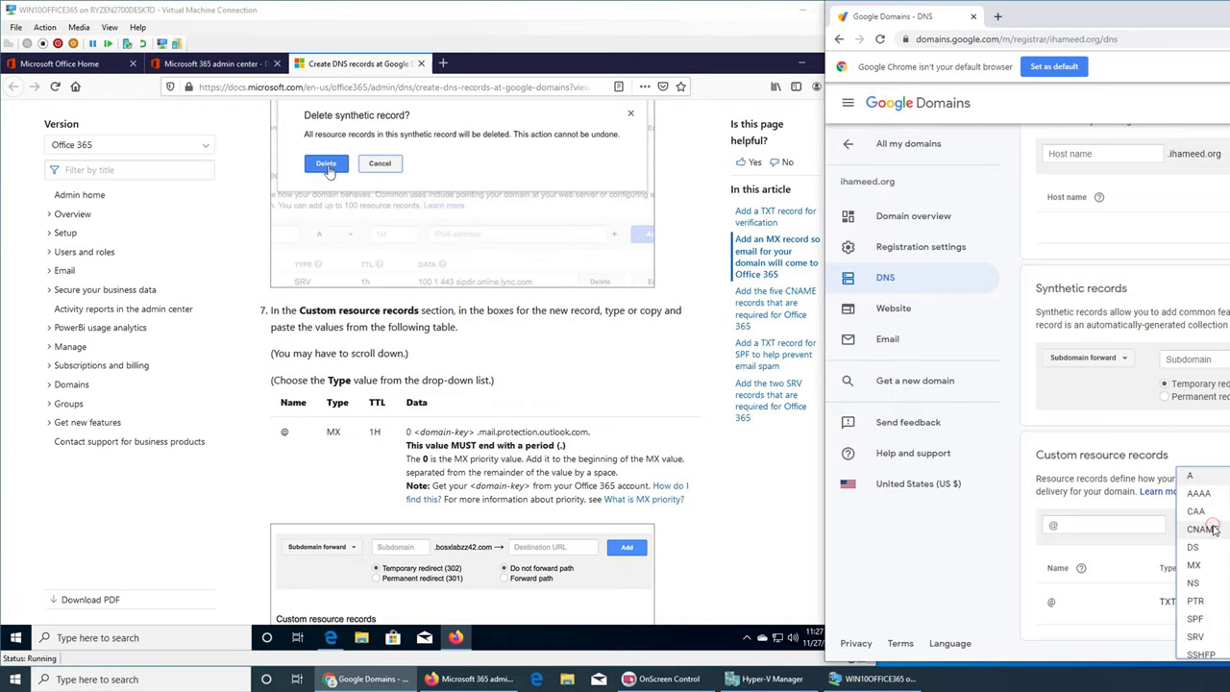
click(1199, 567)
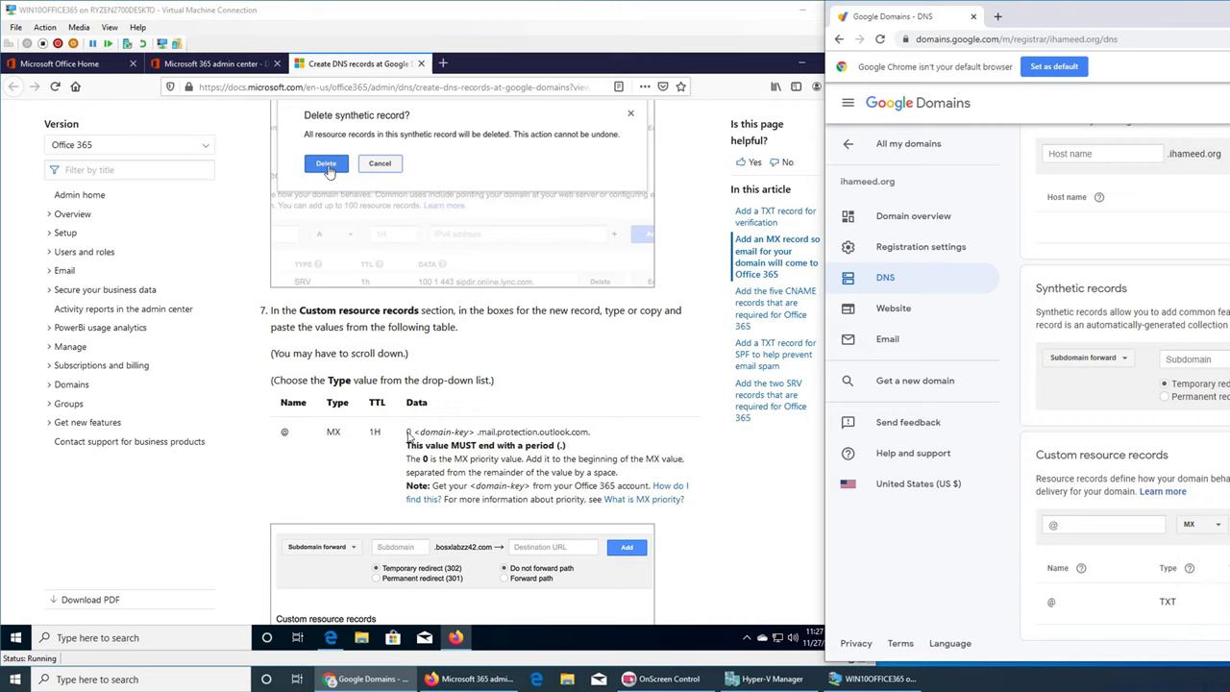
- Copy the MX record's Office 365 data value from the docs table for the @ MX record
click(408, 434)
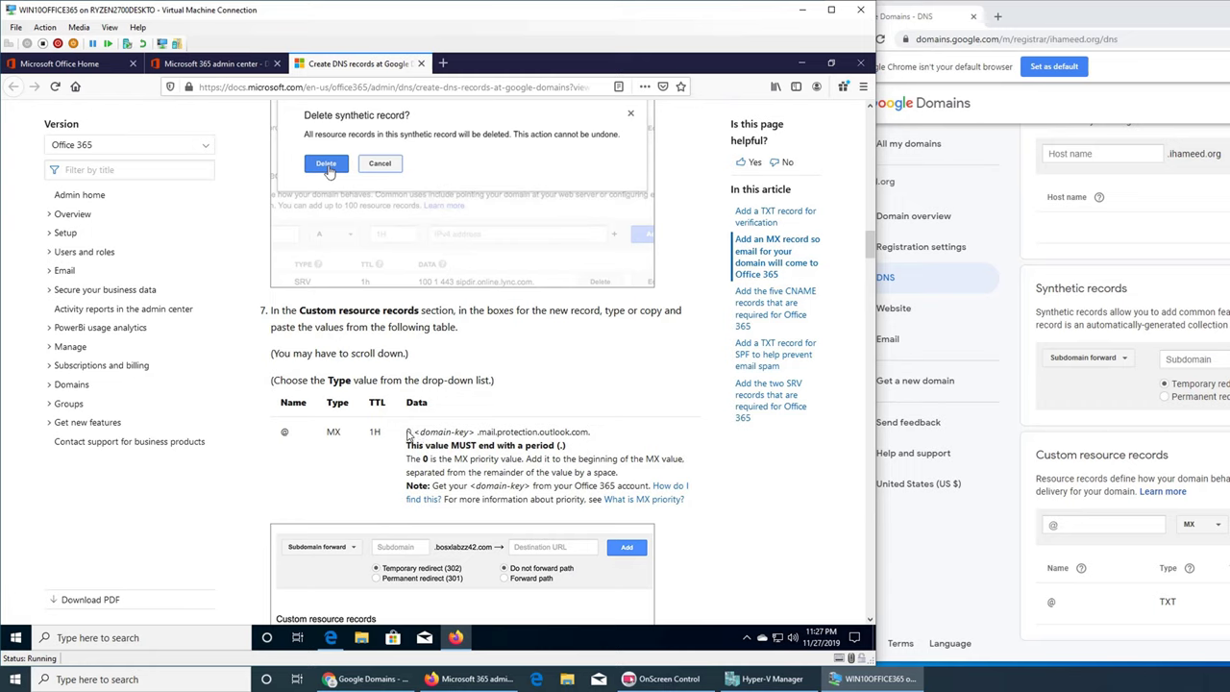
drag(408, 434, 588, 435)
right_click(566, 438)
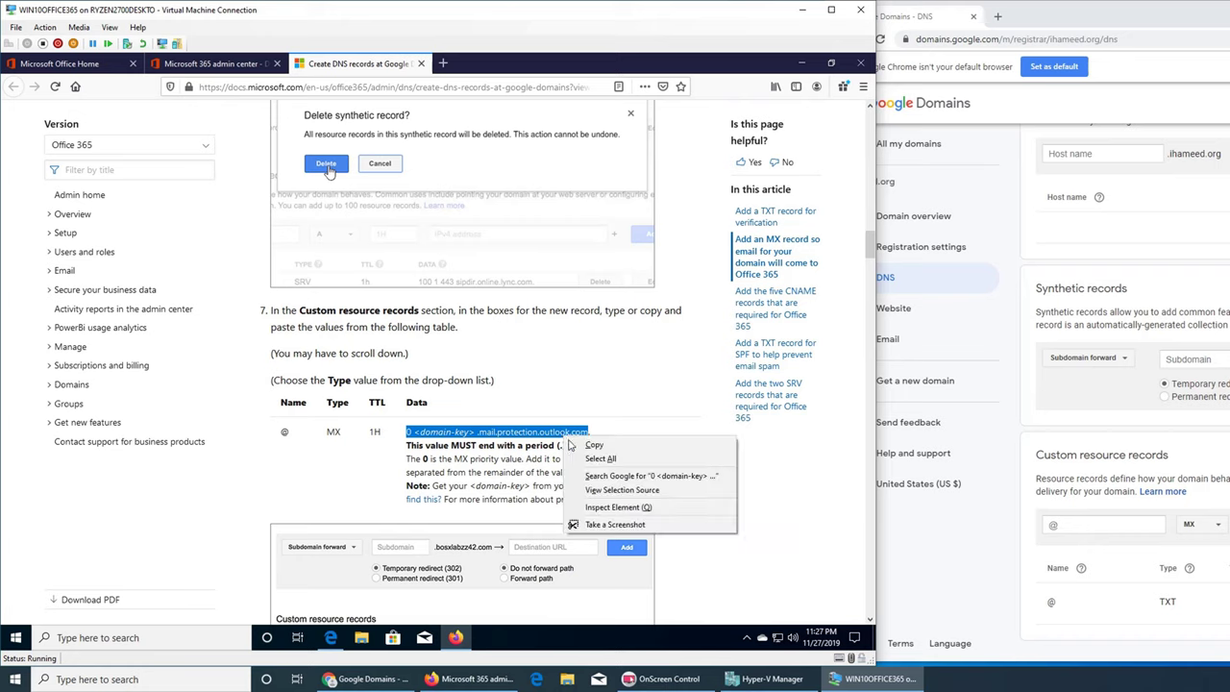
click(587, 446)
click(365, 679)
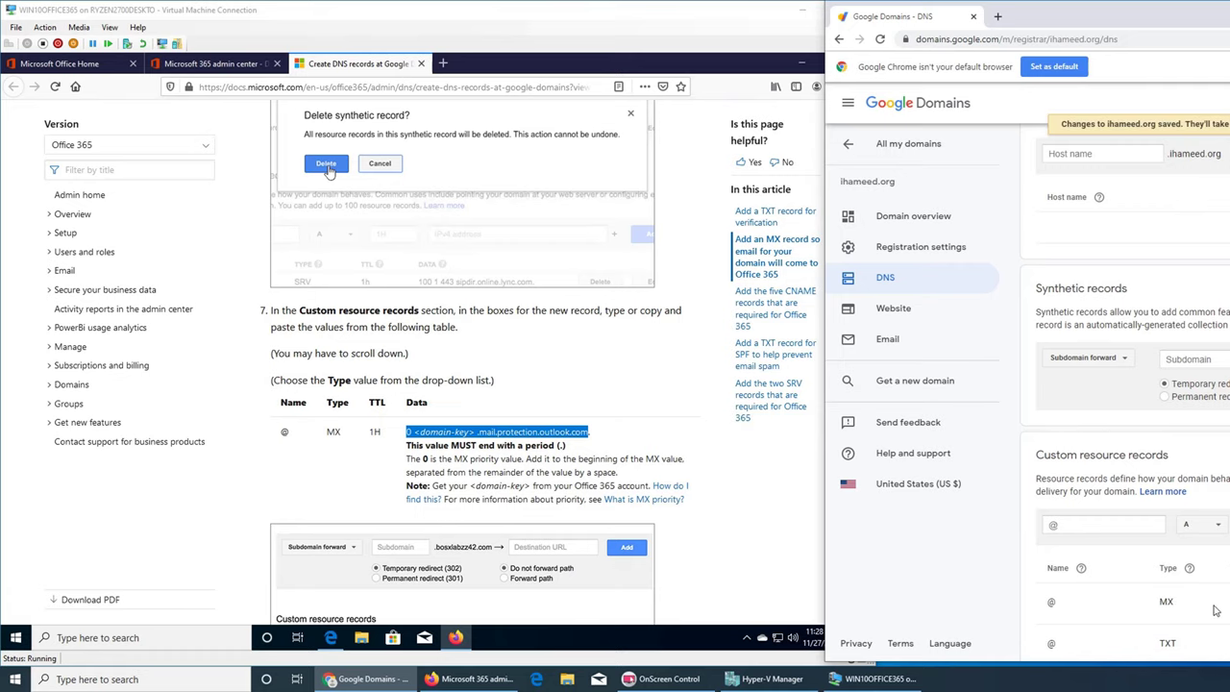
click(520, 478)
scroll(524, 485, down, 6)
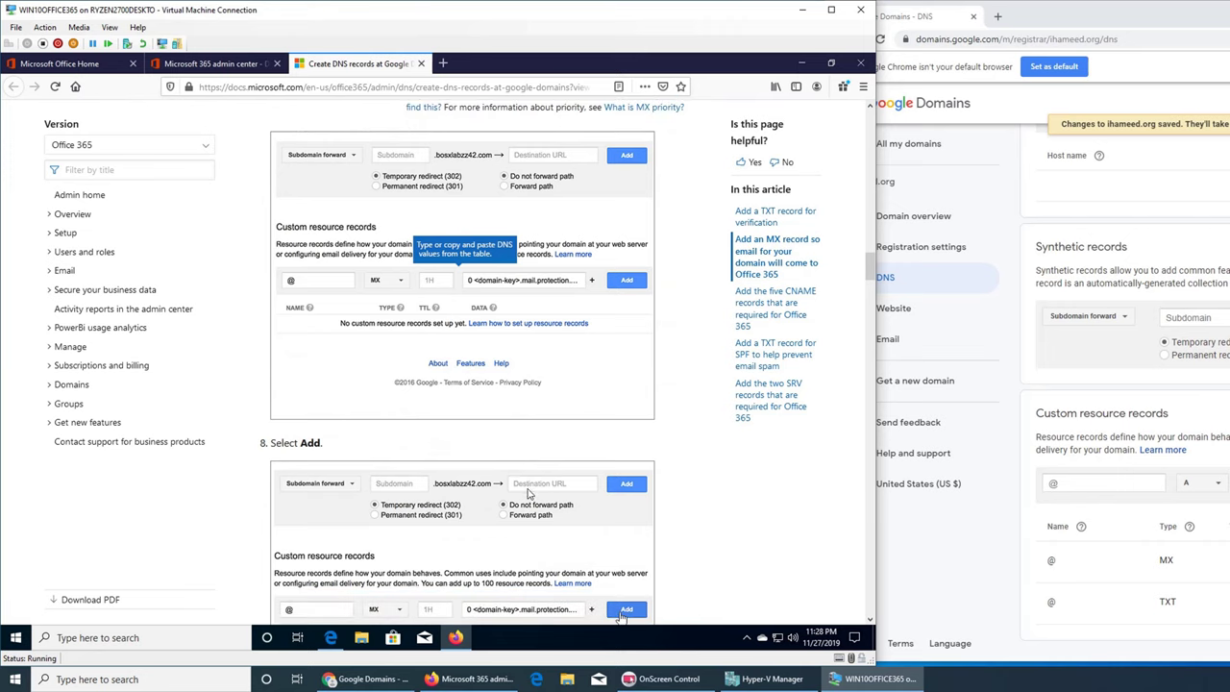
- Scroll the docs to steps 9–11 on removing other MX records, then edit the @ MX record in Google Domains
scroll(527, 493, up, 5)
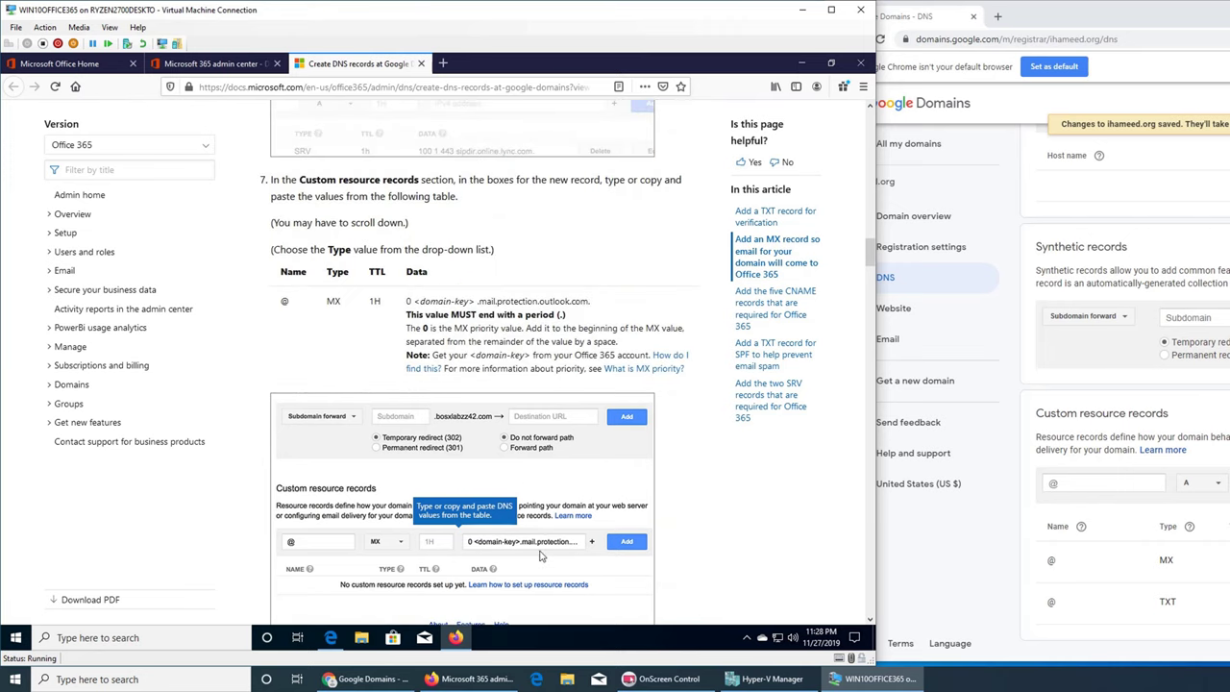
scroll(524, 503, down, 5)
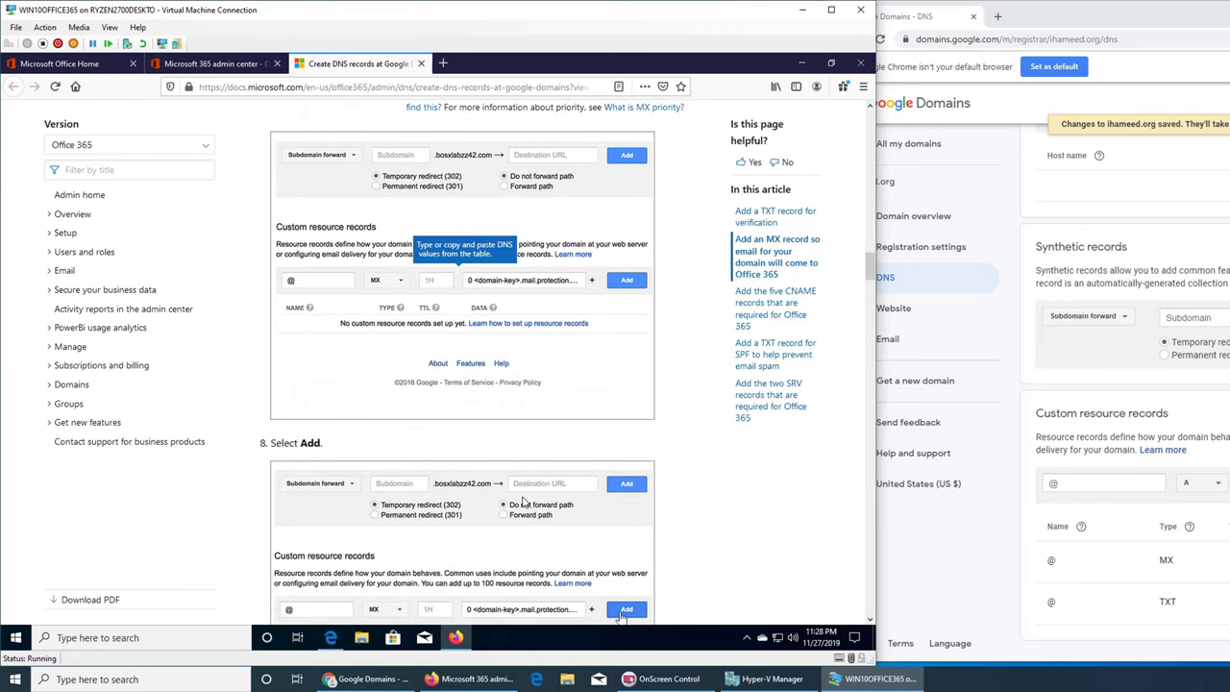
scroll(524, 502, down, 4)
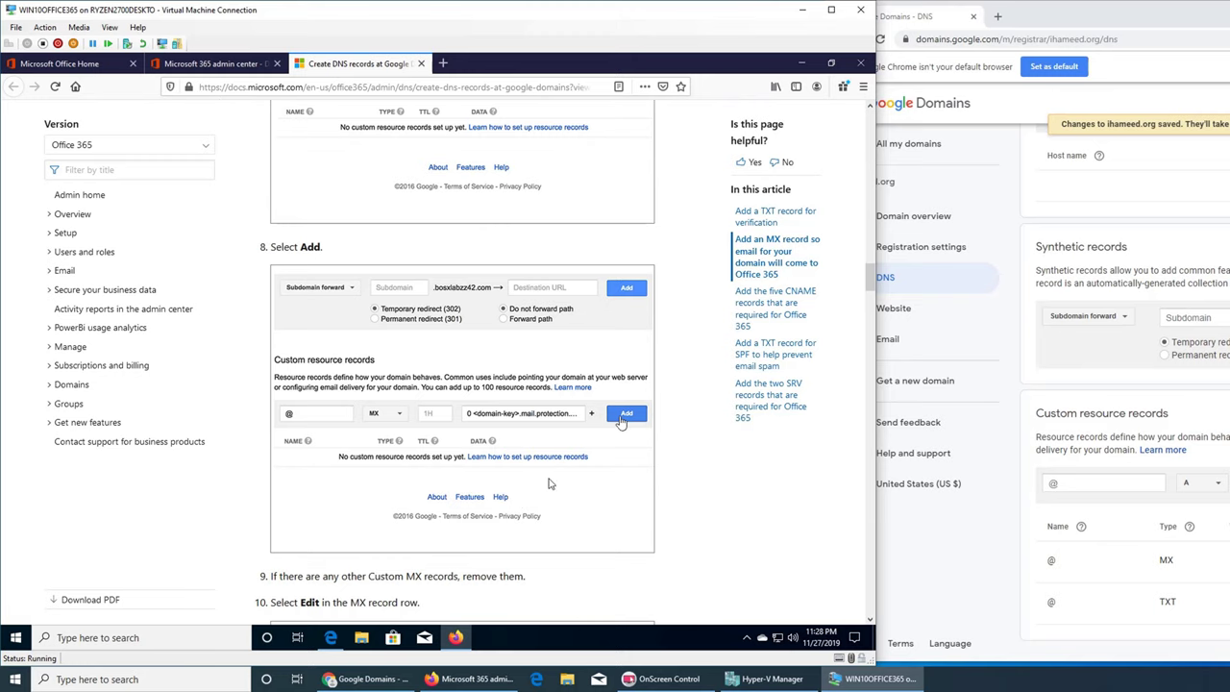
scroll(549, 483, down, 4)
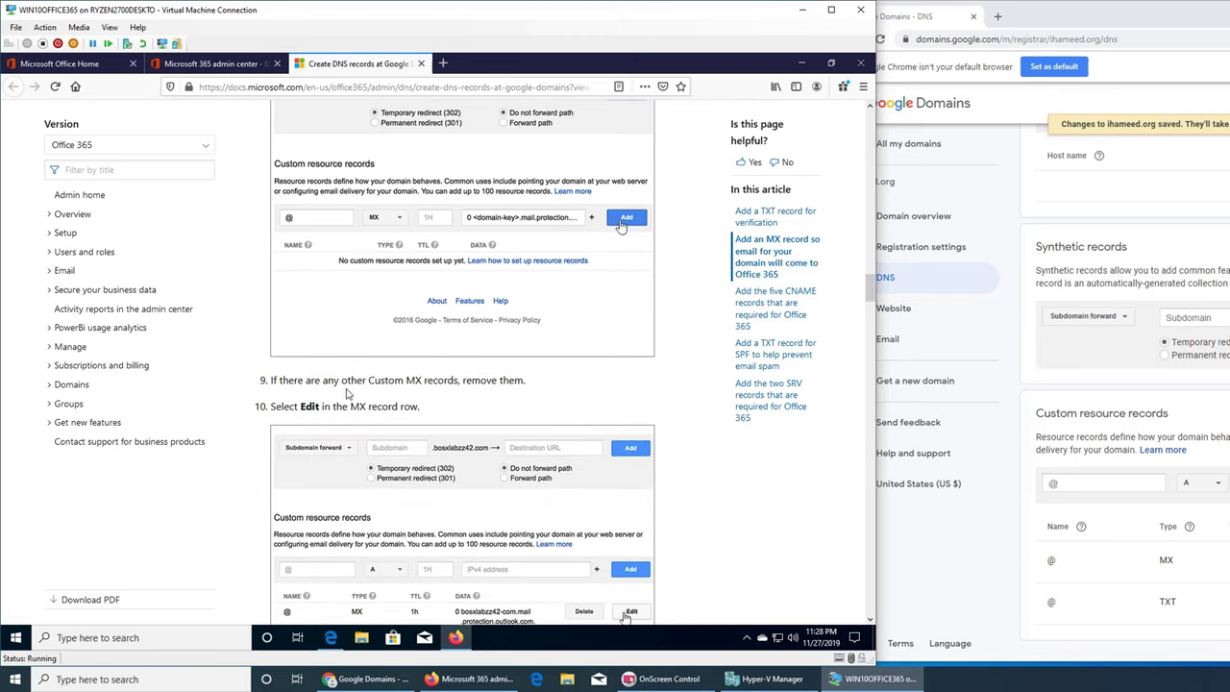
scroll(478, 414, down, 4)
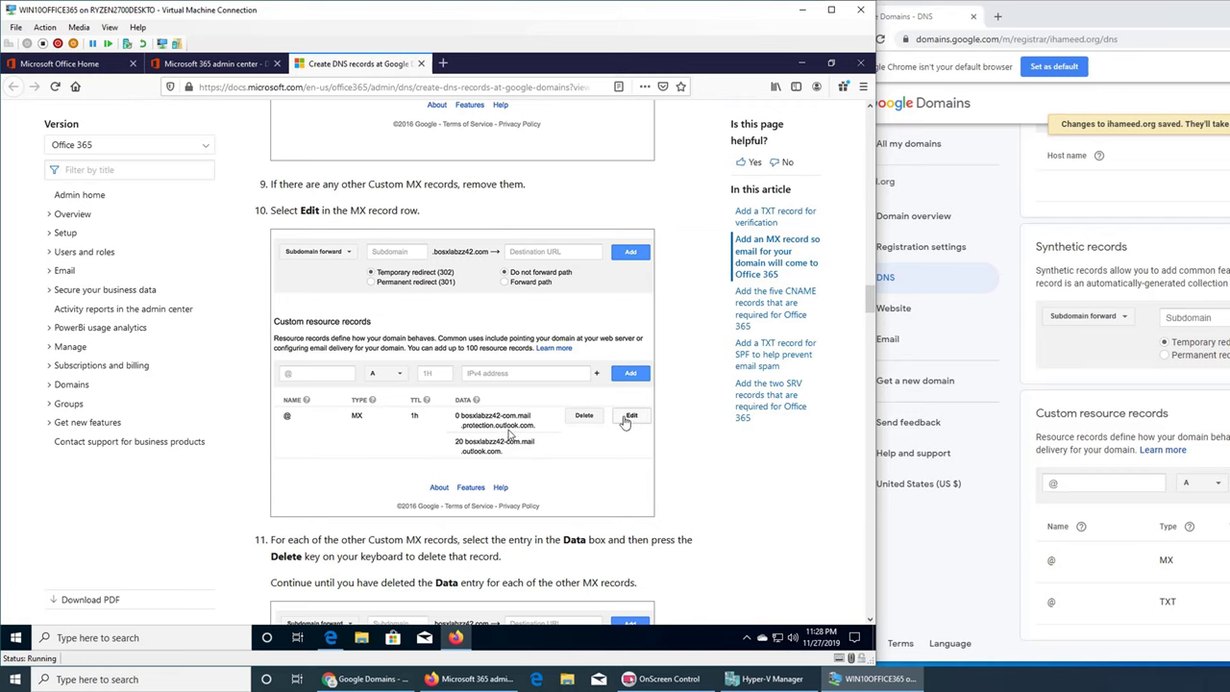
scroll(469, 476, down, 1)
scroll(475, 510, down, 3)
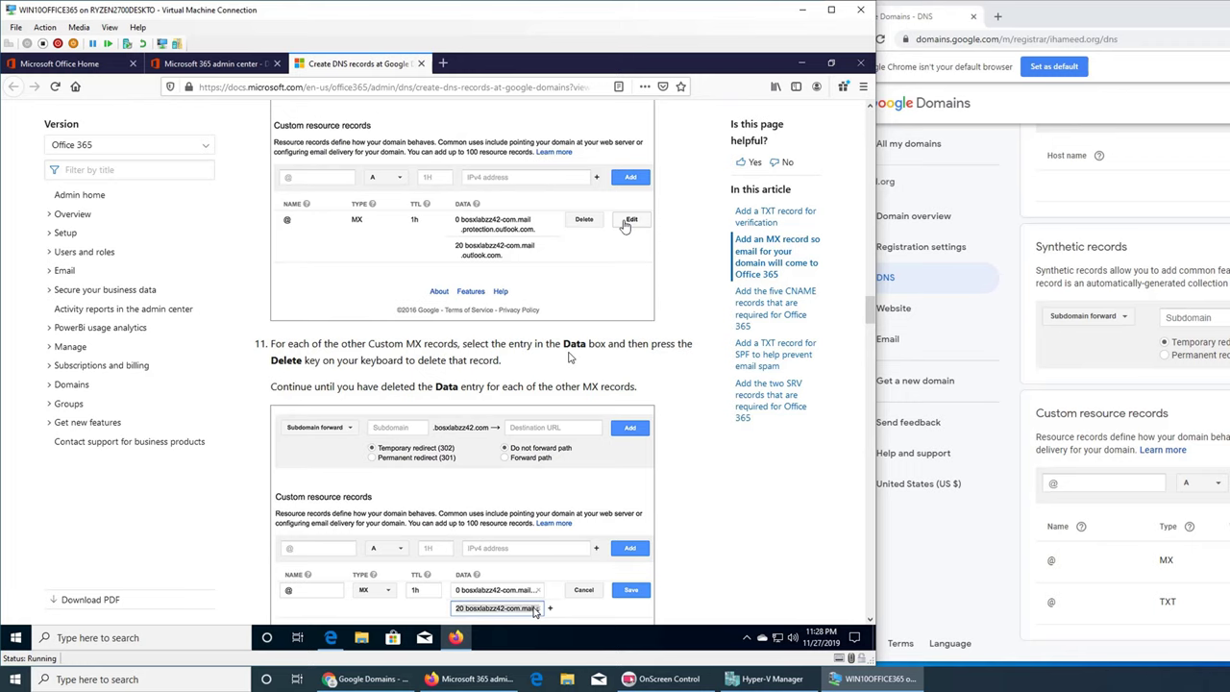
scroll(569, 356, down, 3)
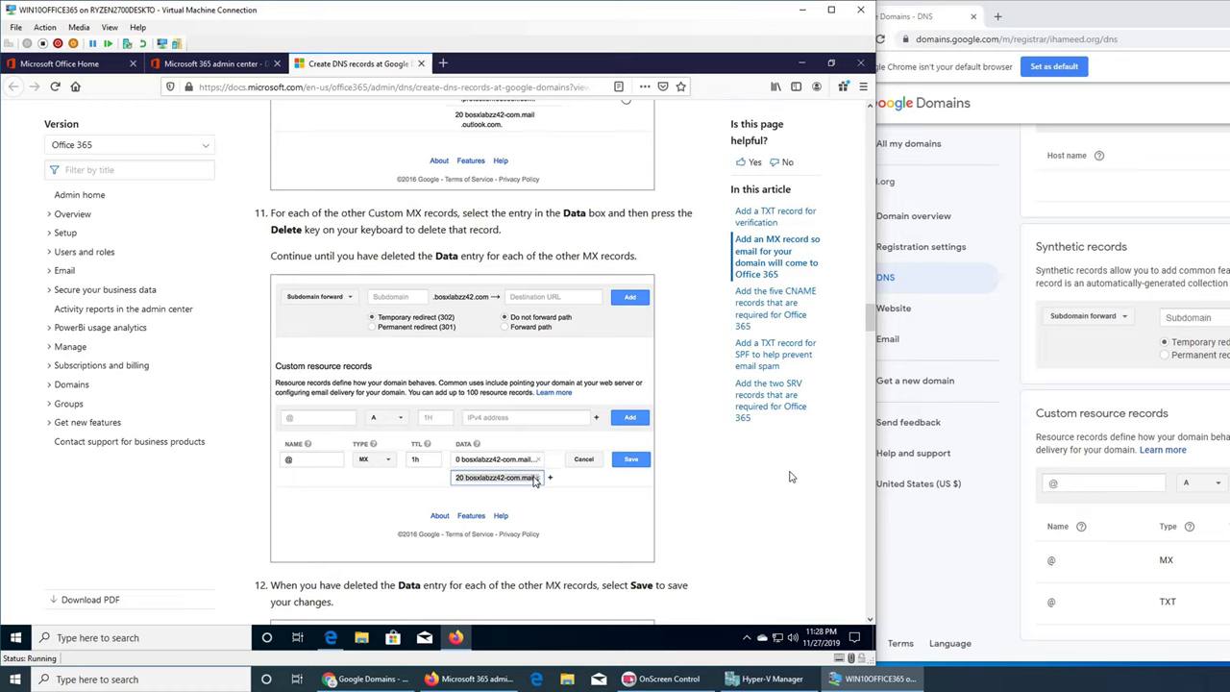
scroll(567, 385, up, 12)
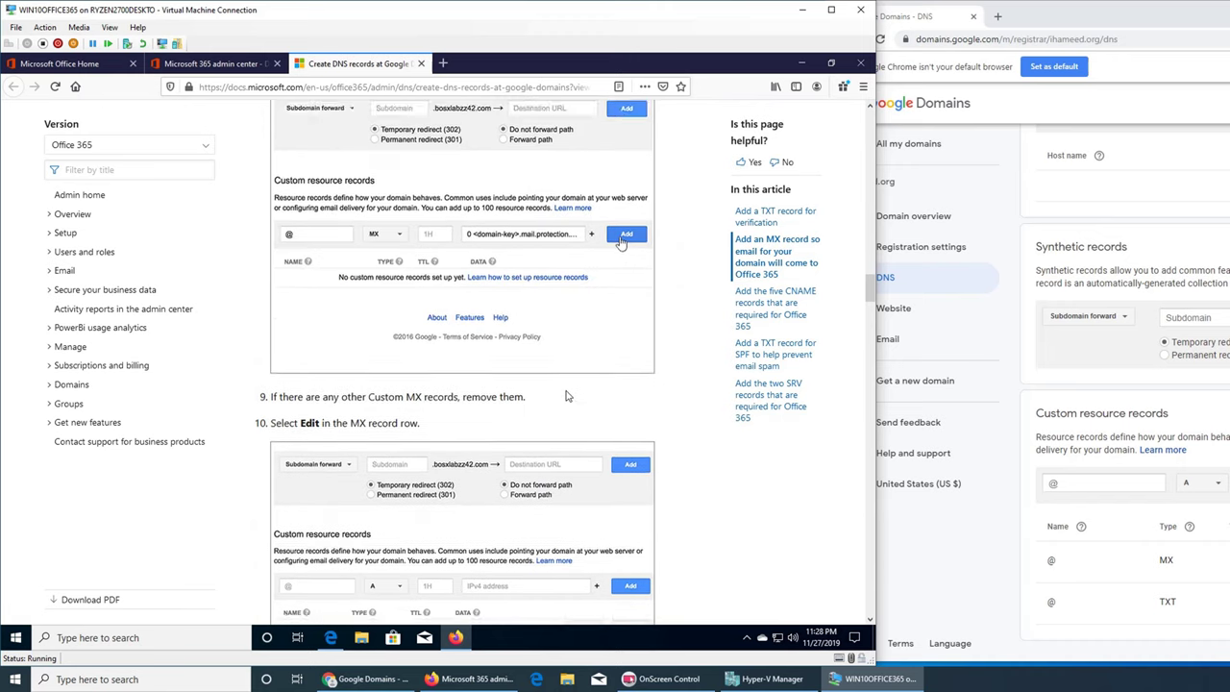
scroll(567, 396, up, 5)
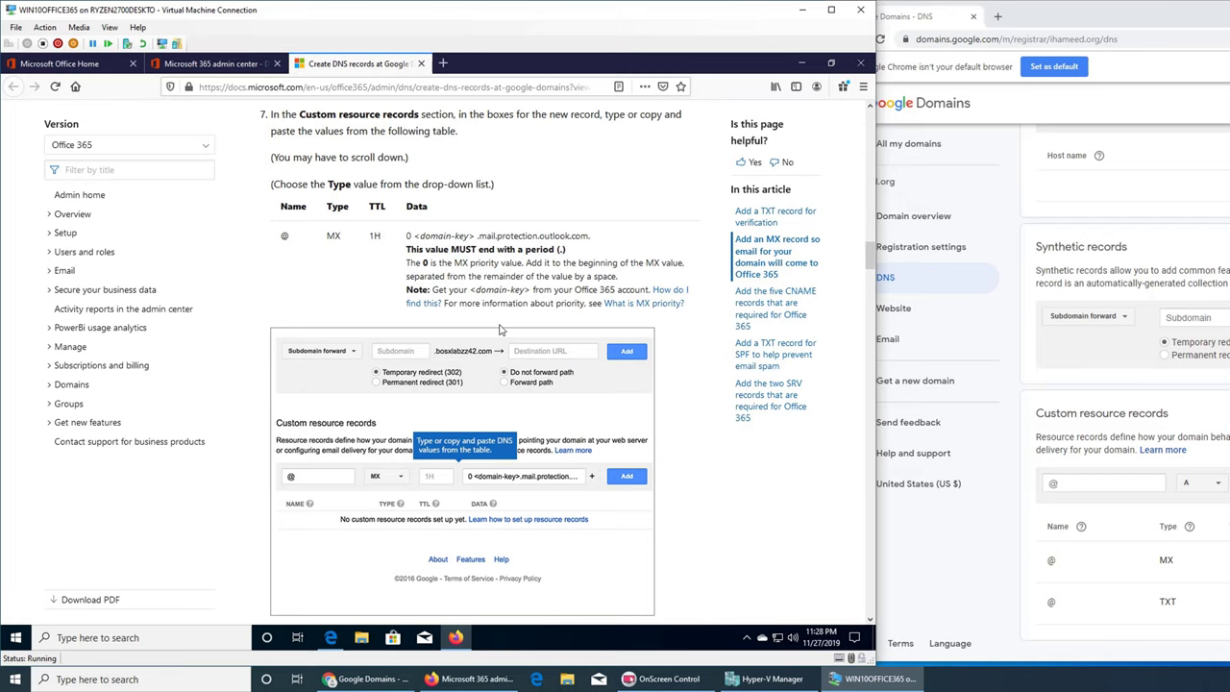
scroll(499, 330, down, 3)
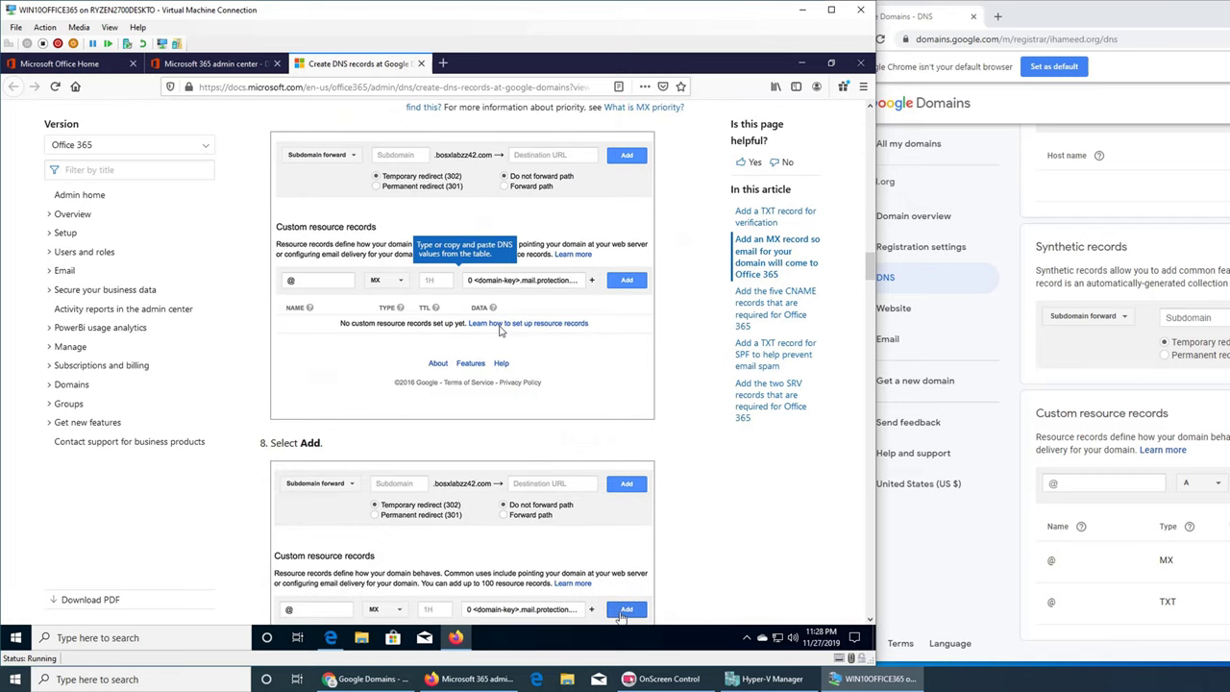
scroll(498, 330, down, 2)
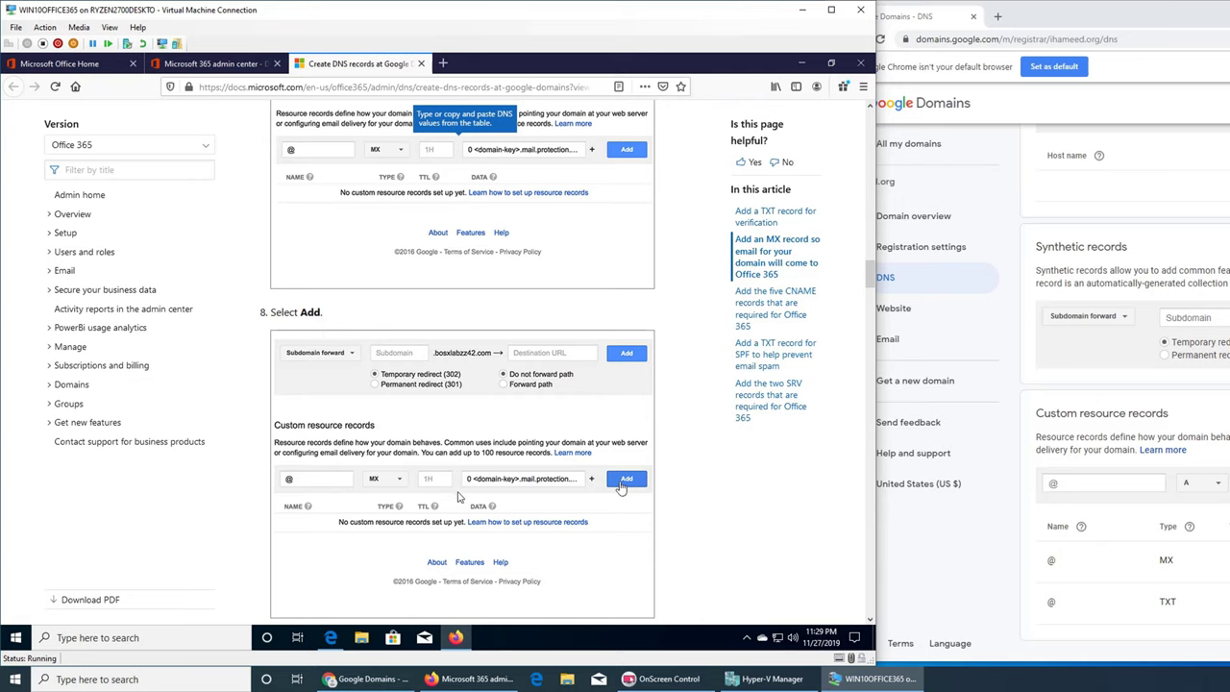
scroll(459, 495, down, 3)
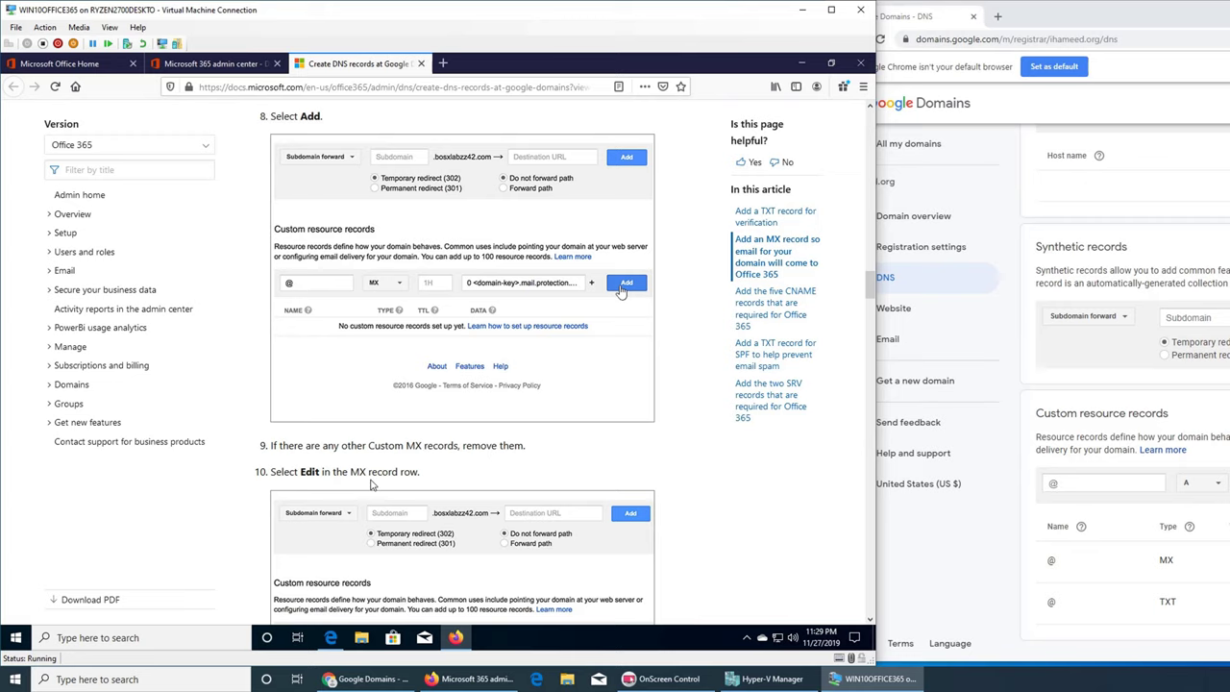
scroll(371, 485, down, 2)
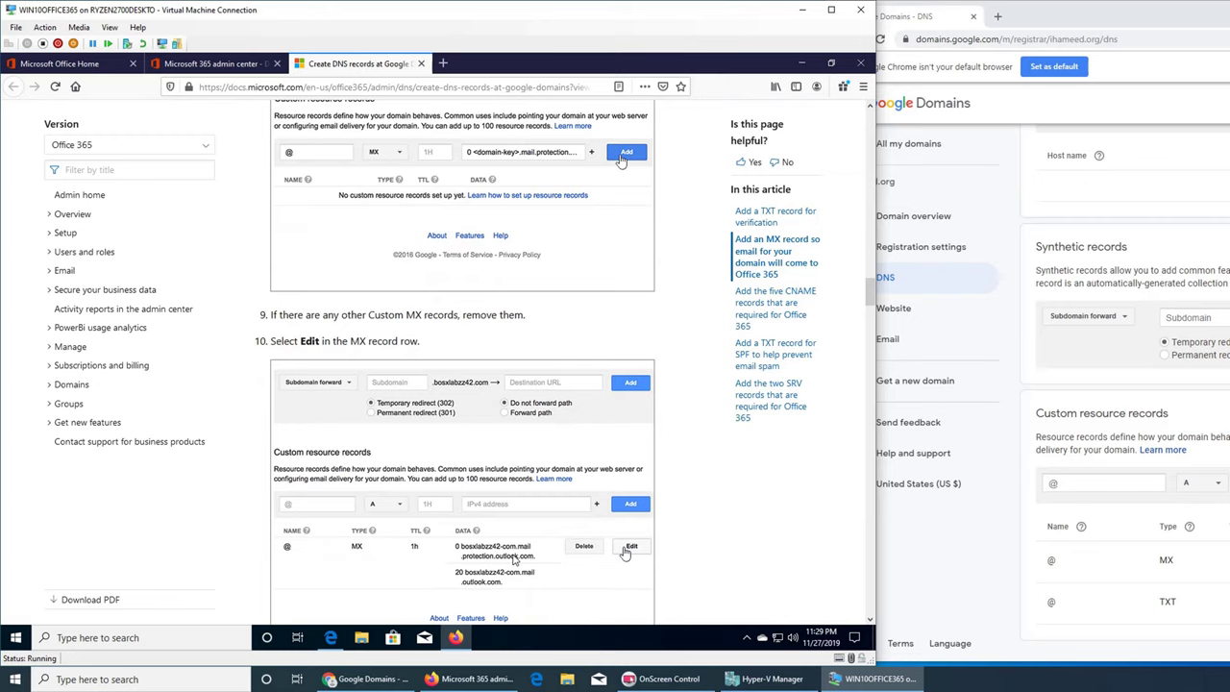
scroll(512, 562, down, 2)
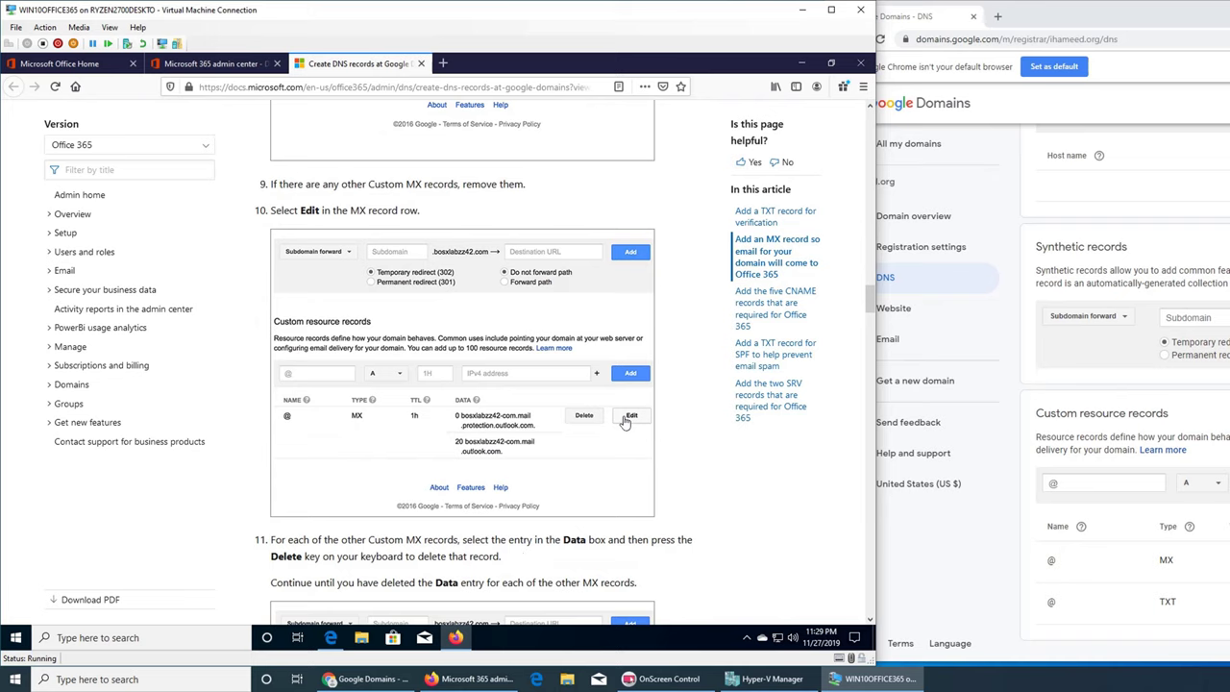
click(1166, 559)
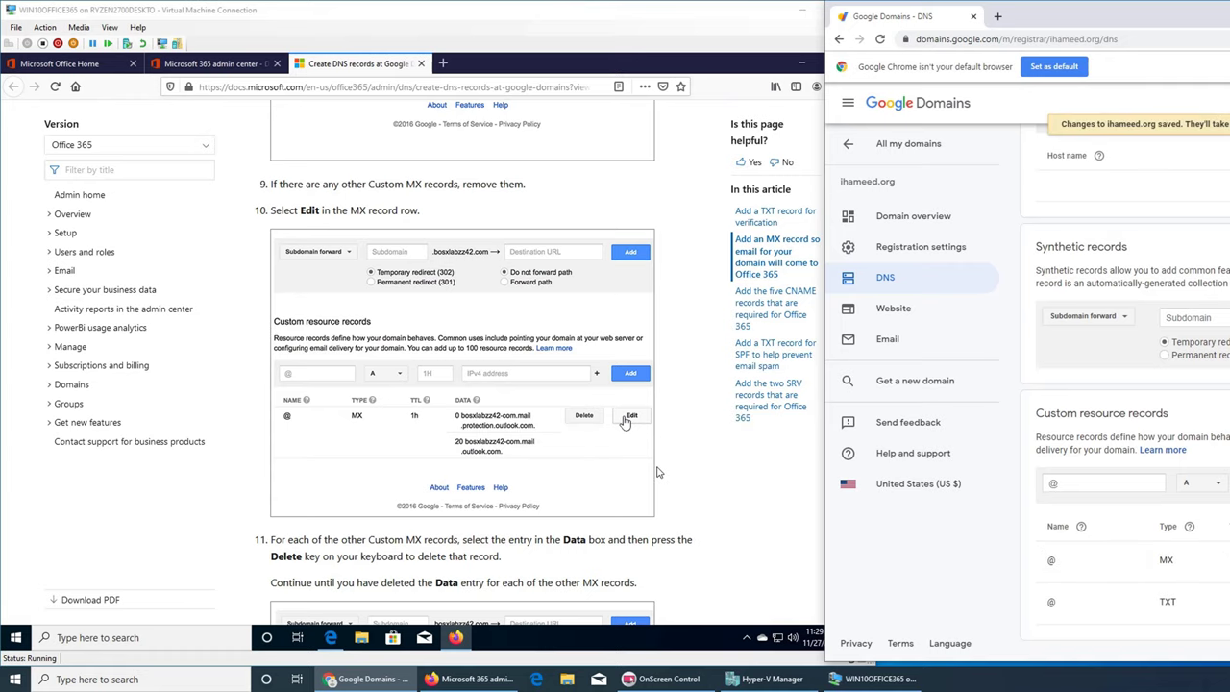
- Scroll the docs to the CNAME table: autodiscover, sip, lyncdiscover, enterpriseregistration and enterpriseenrollment
click(736, 467)
scroll(740, 456, down, 3)
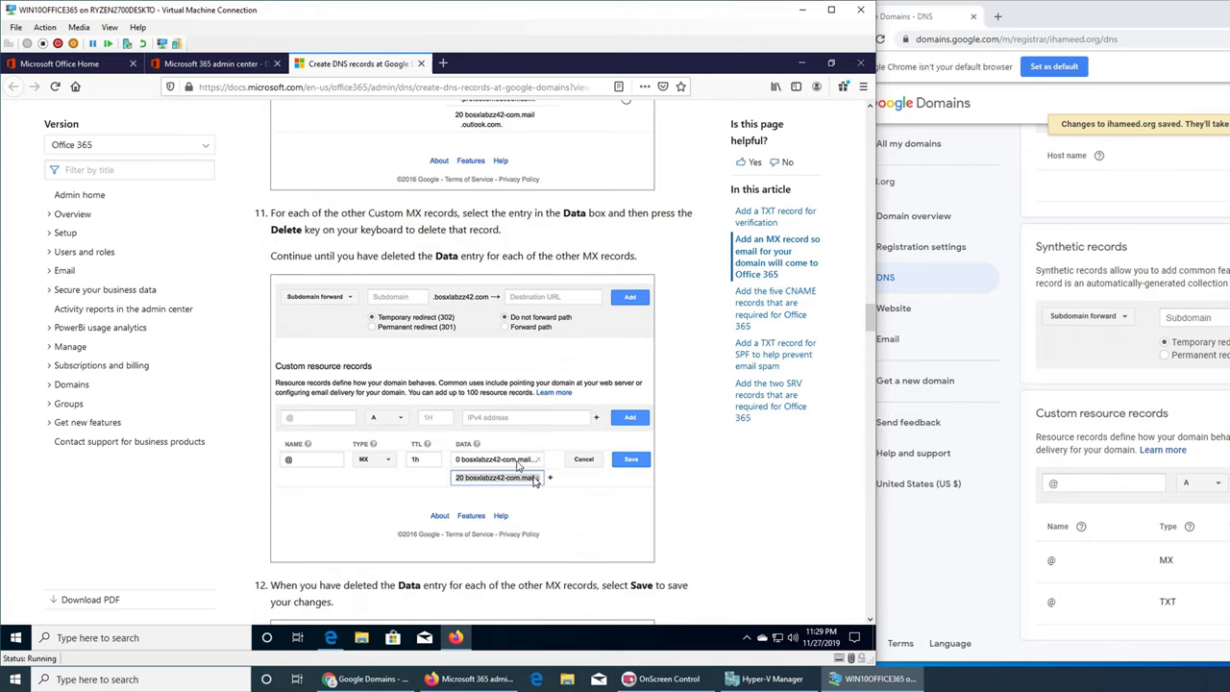
scroll(643, 541, down, 3)
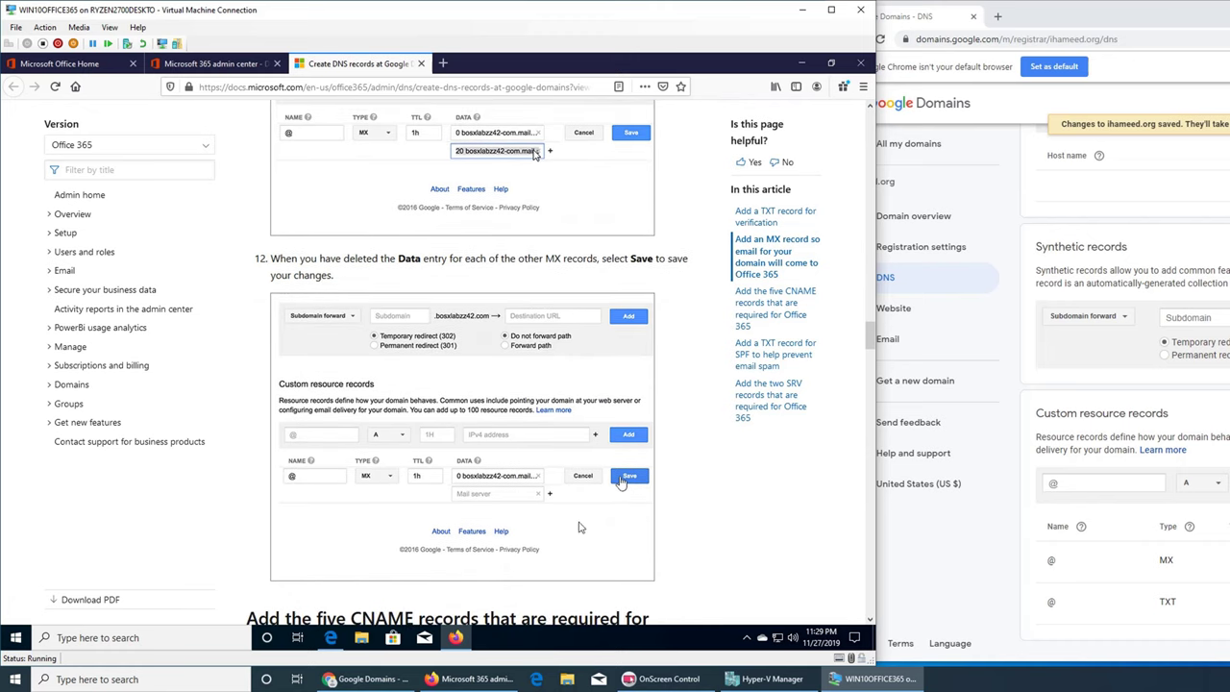
scroll(564, 507, down, 5)
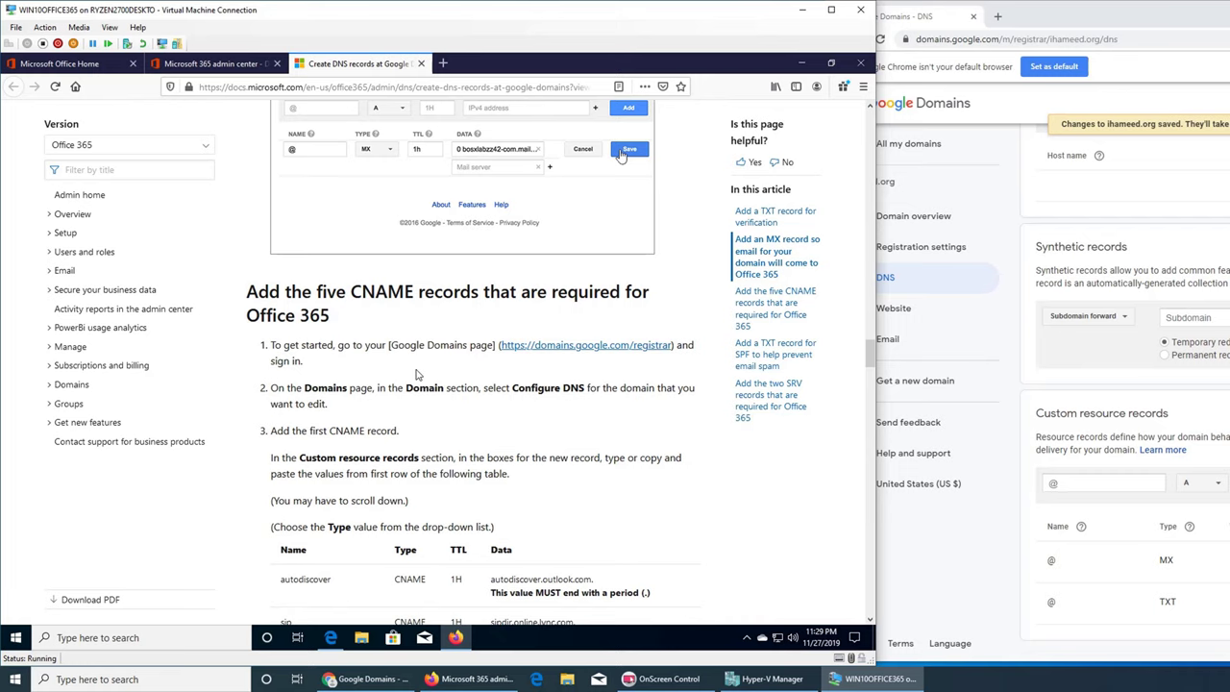
scroll(416, 374, down, 1)
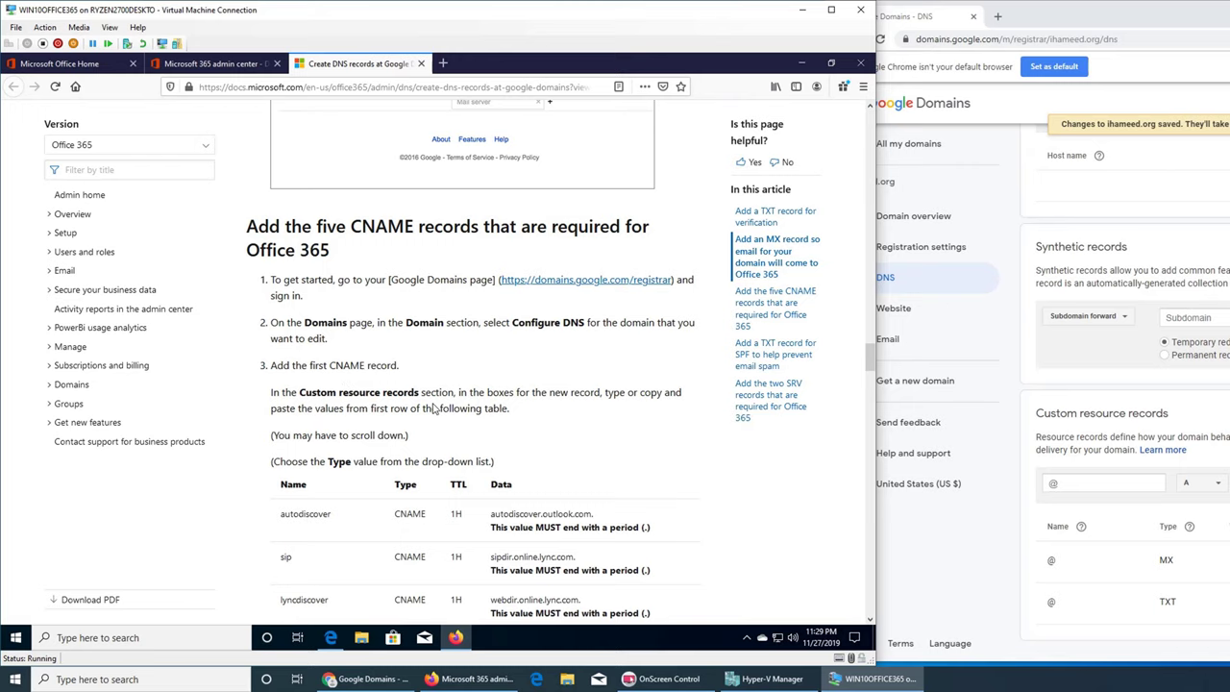
scroll(370, 432, down, 3)
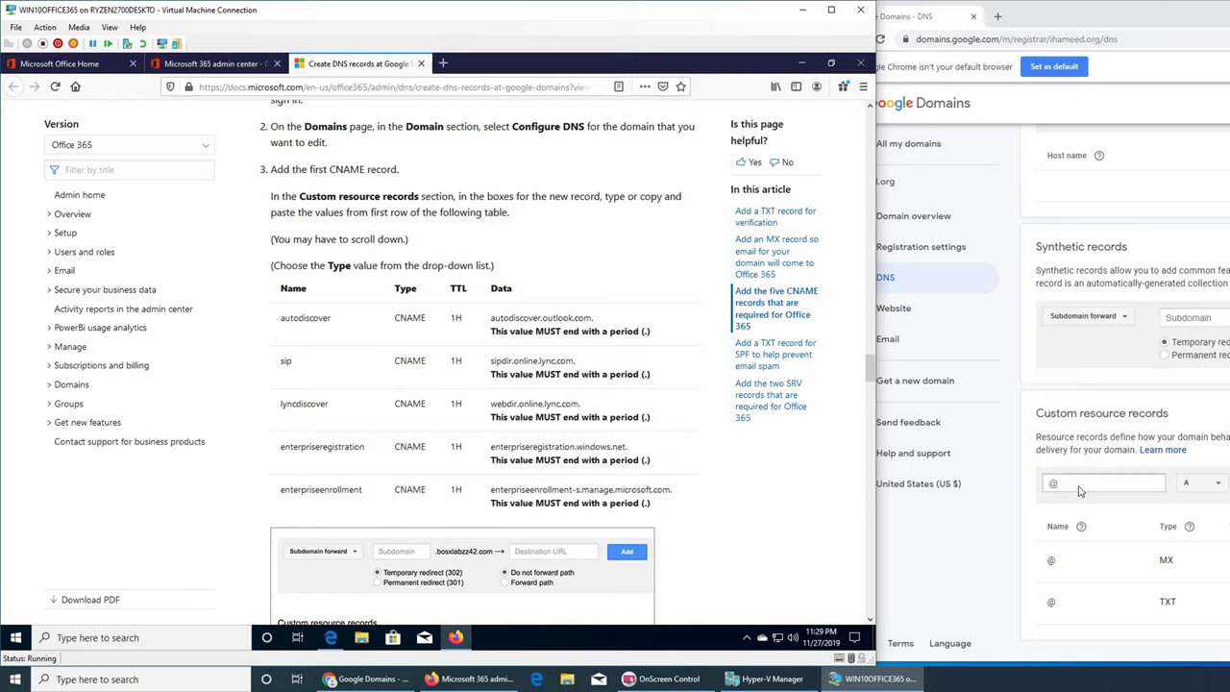
- Add an autodiscover CNAME record with data autodiscover.outlook.com. in Google Domains
click(1079, 486)
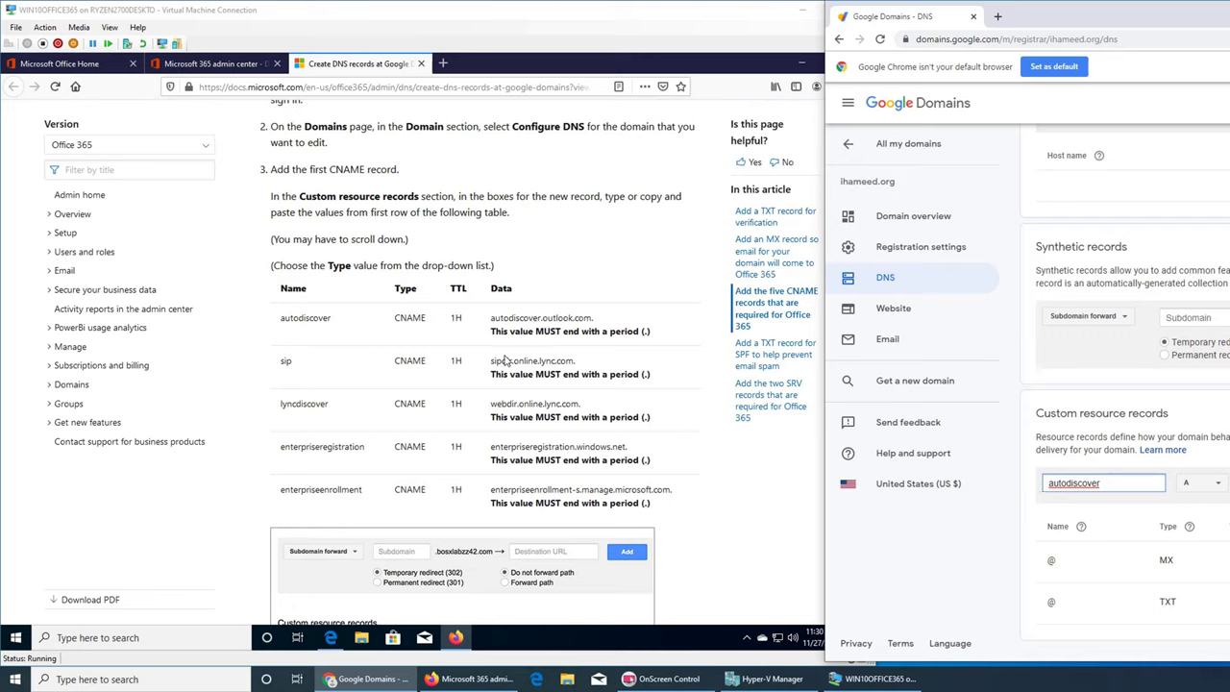
click(1216, 484)
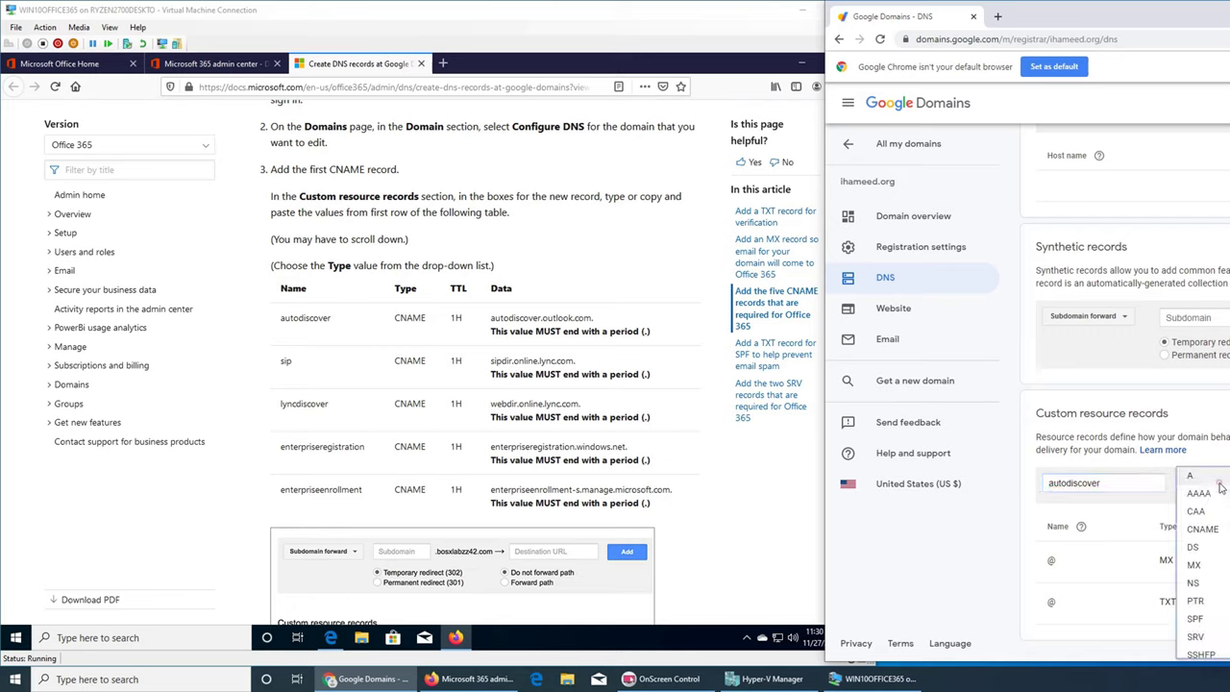
click(1204, 532)
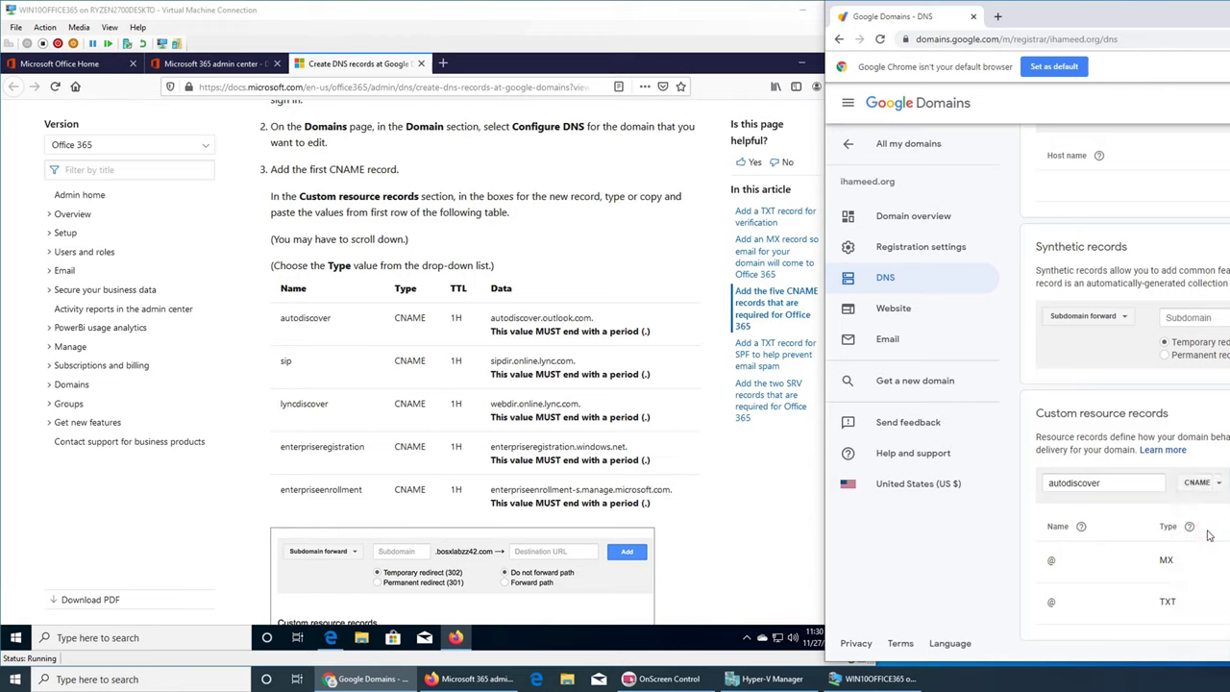
click(491, 325)
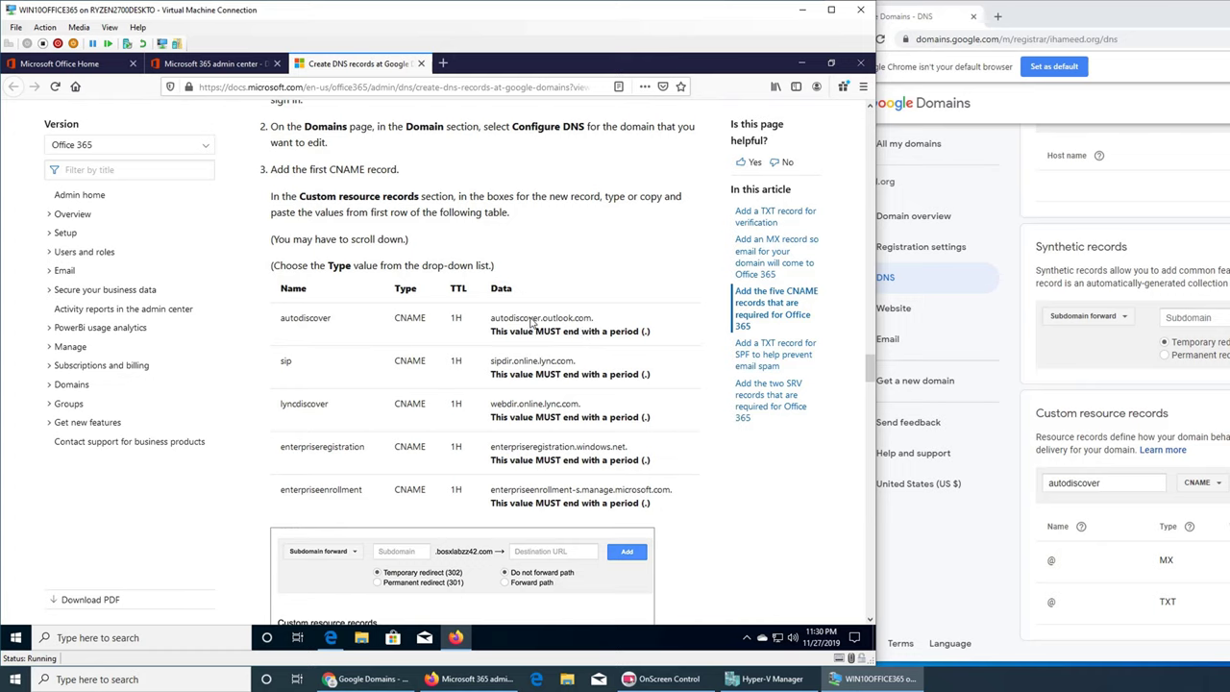
triple_click(533, 321)
triple_click(533, 321)
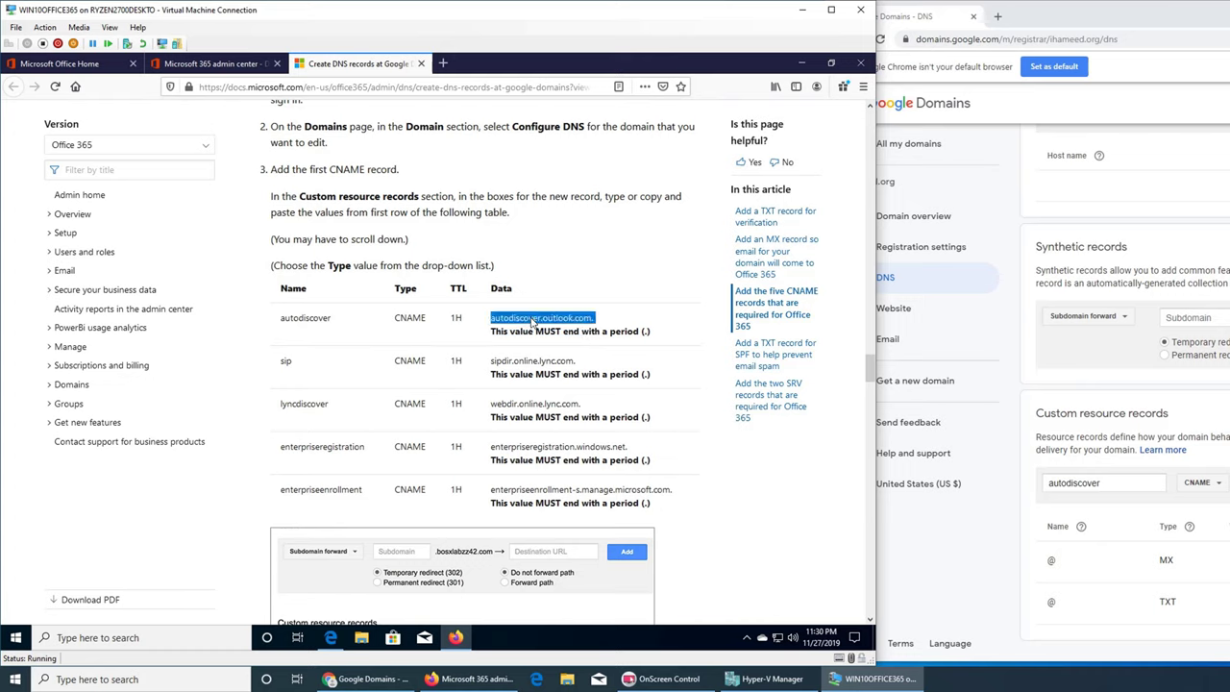
key(alt+Tab)
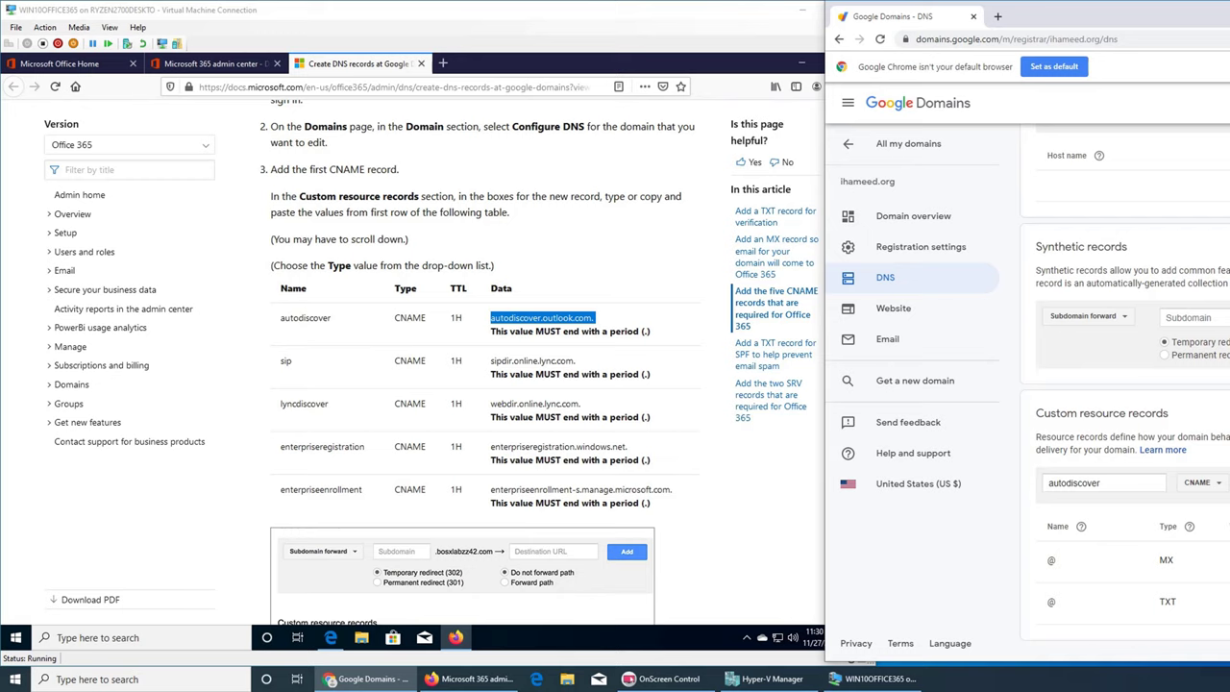
key(Return)
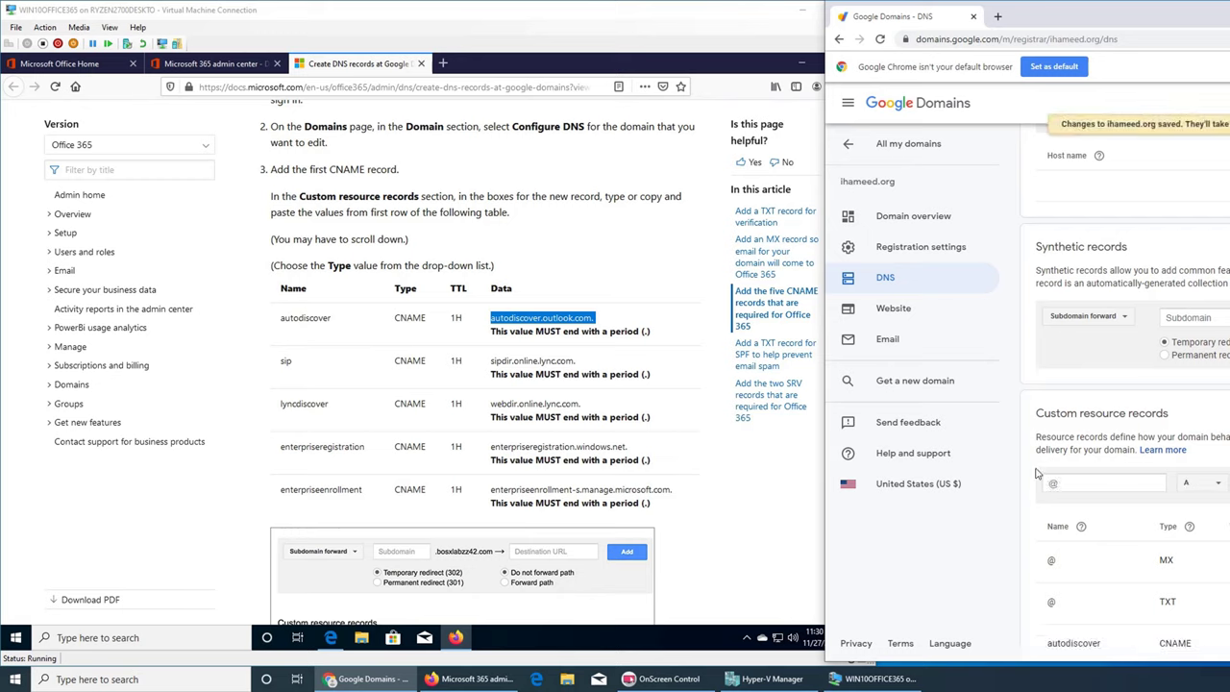
- Add a sip CNAME record pointing to sipdir.online.lync.com
click(1093, 484)
text(sip)
click(1204, 482)
click(1202, 525)
click(548, 365)
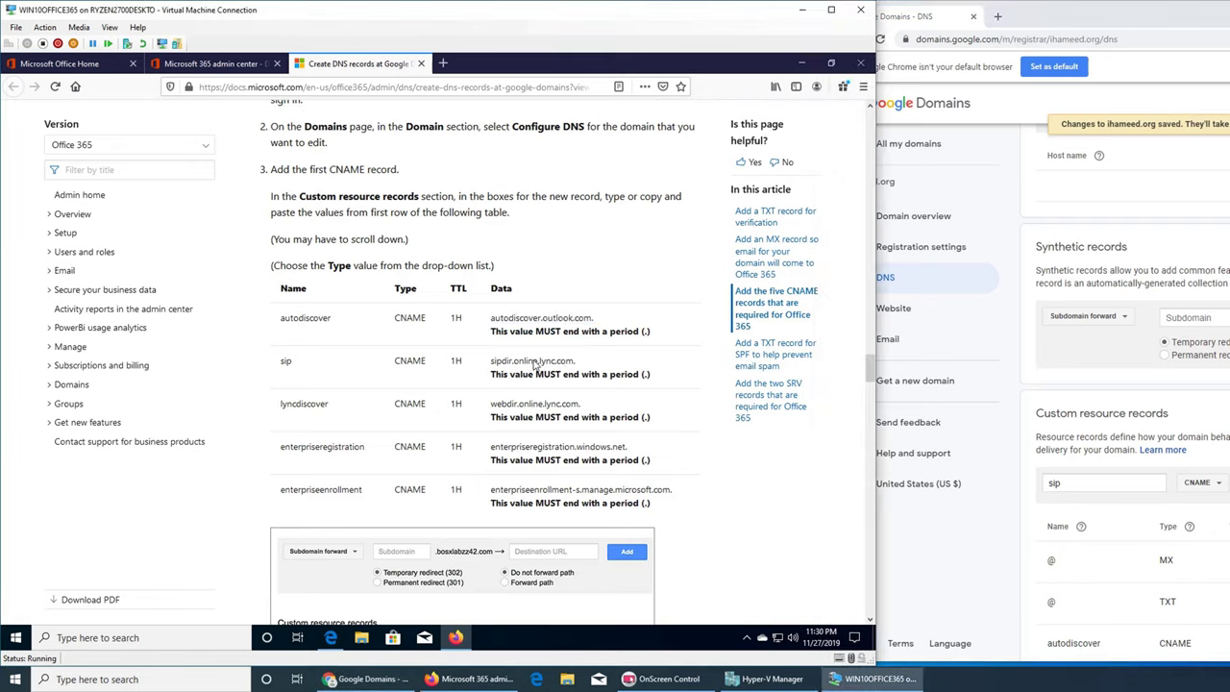
triple_click(536, 363)
click(894, 370)
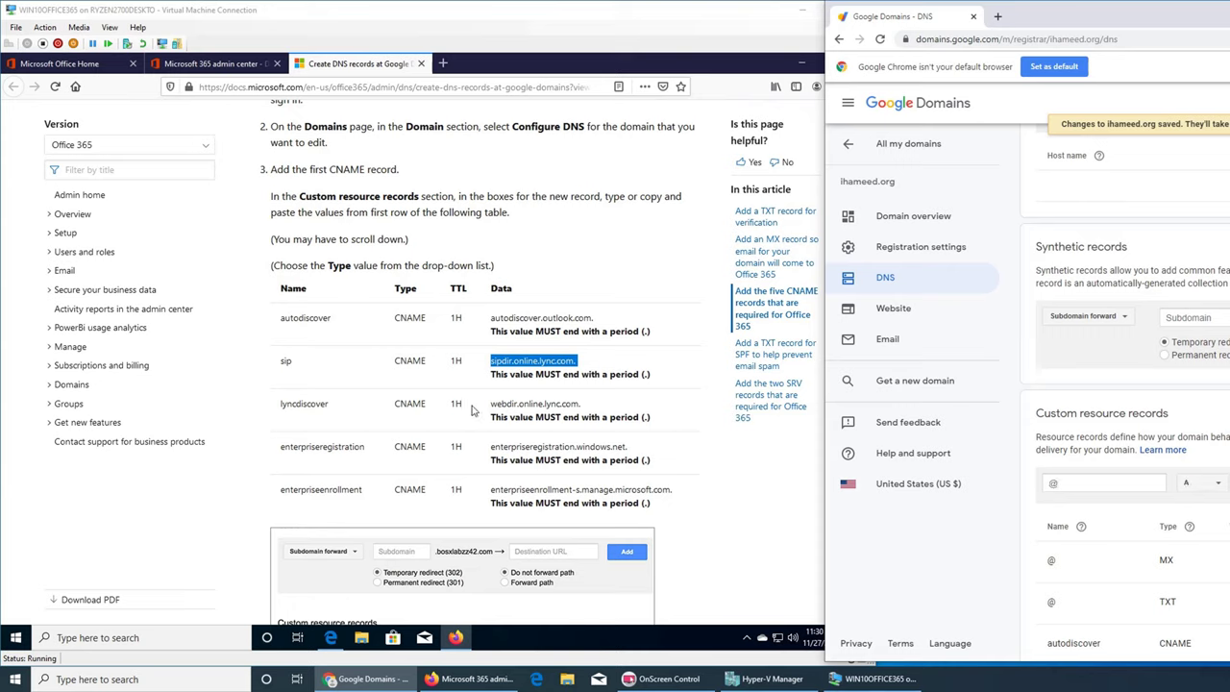
- Add a lyncdiscover CNAME record pointing to webdir.online.lync.com
double_click(304, 405)
key(ctrl+c)
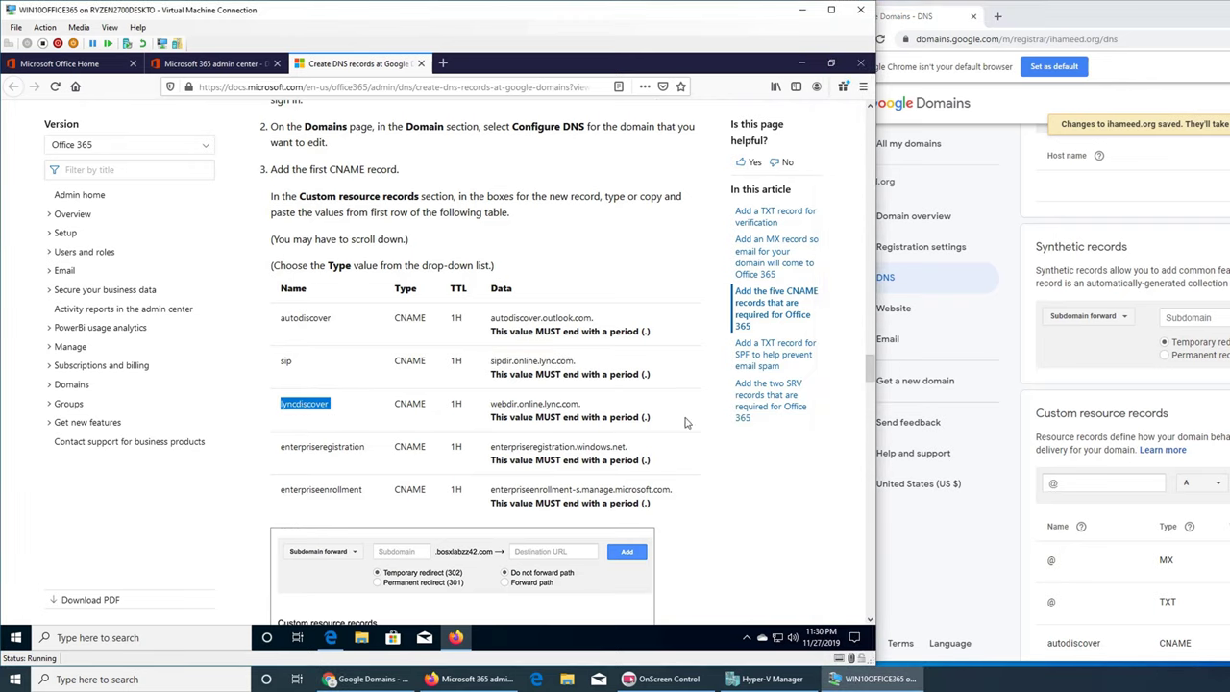
click(1076, 483)
key(ctrl+v)
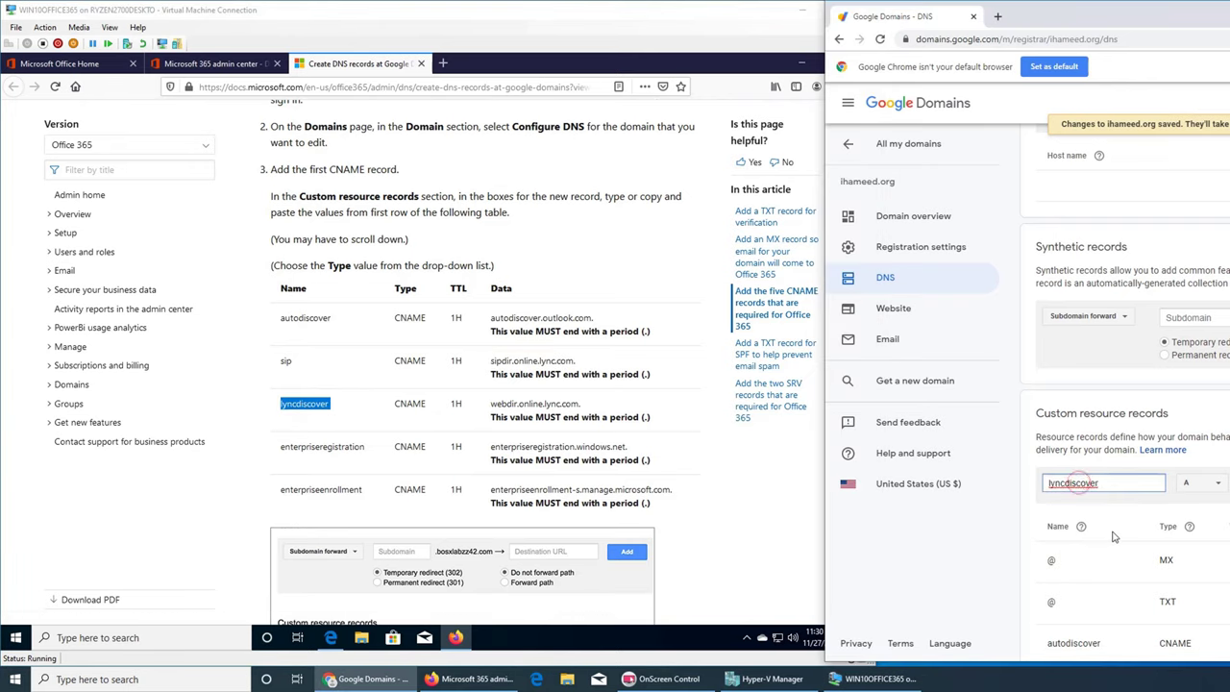
click(1203, 483)
click(1209, 529)
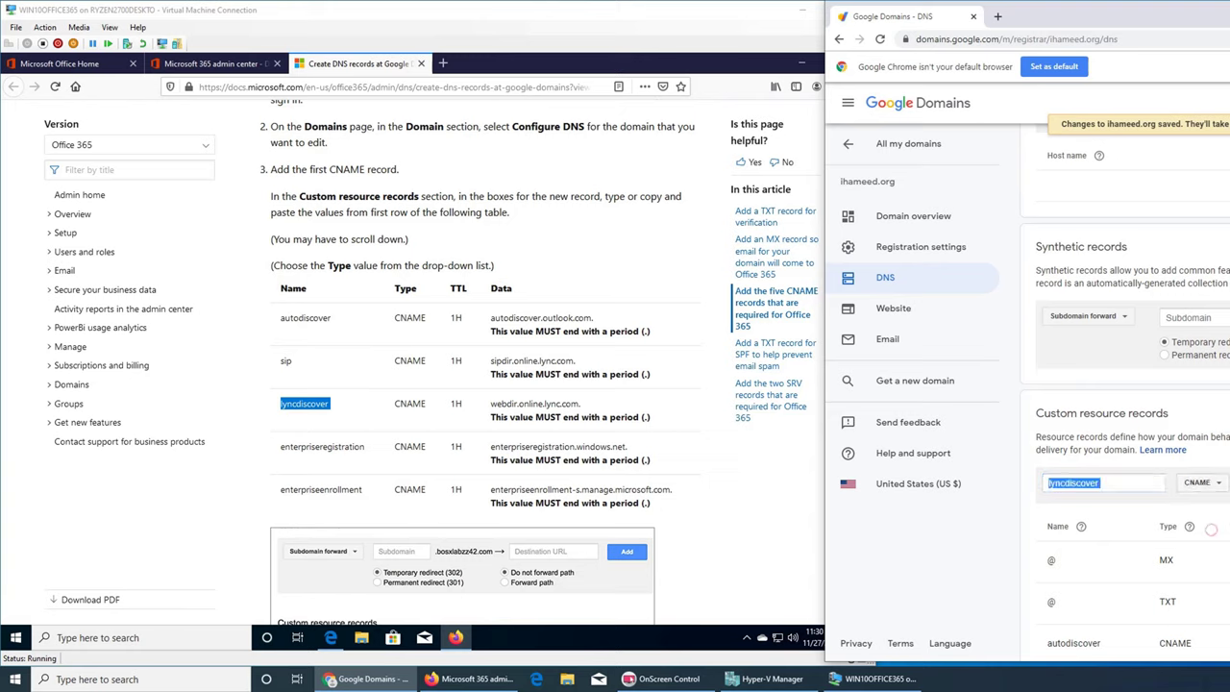
triple_click(558, 404)
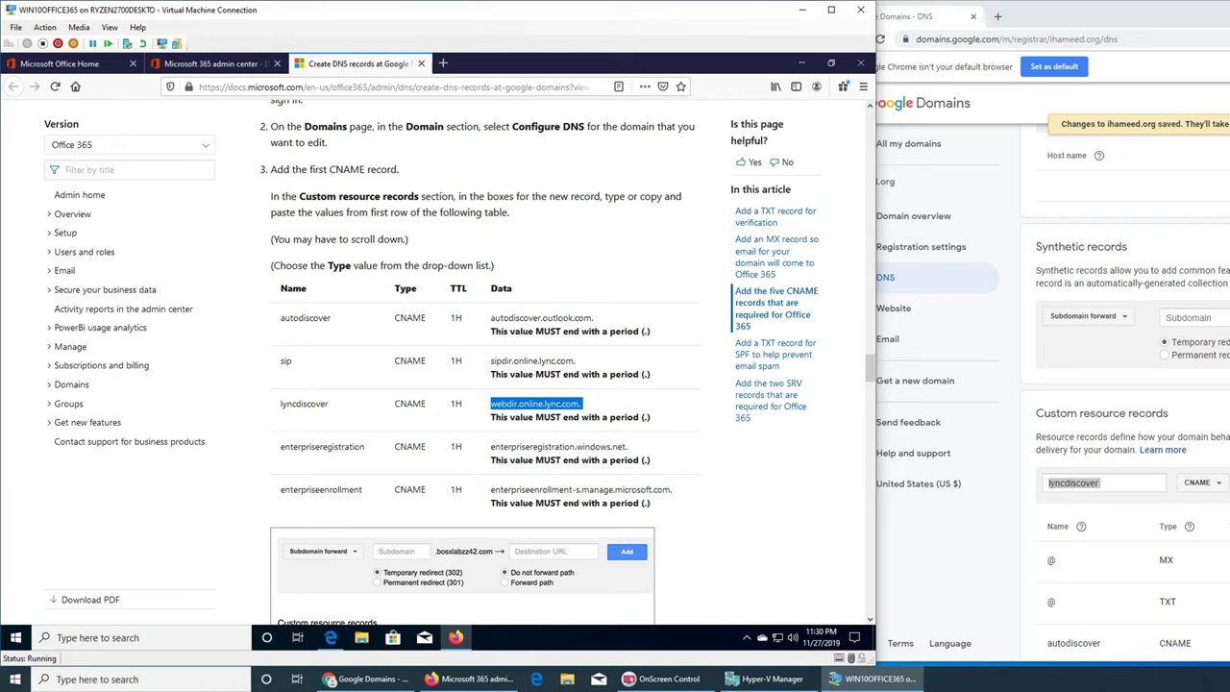
key(alt+Tab)
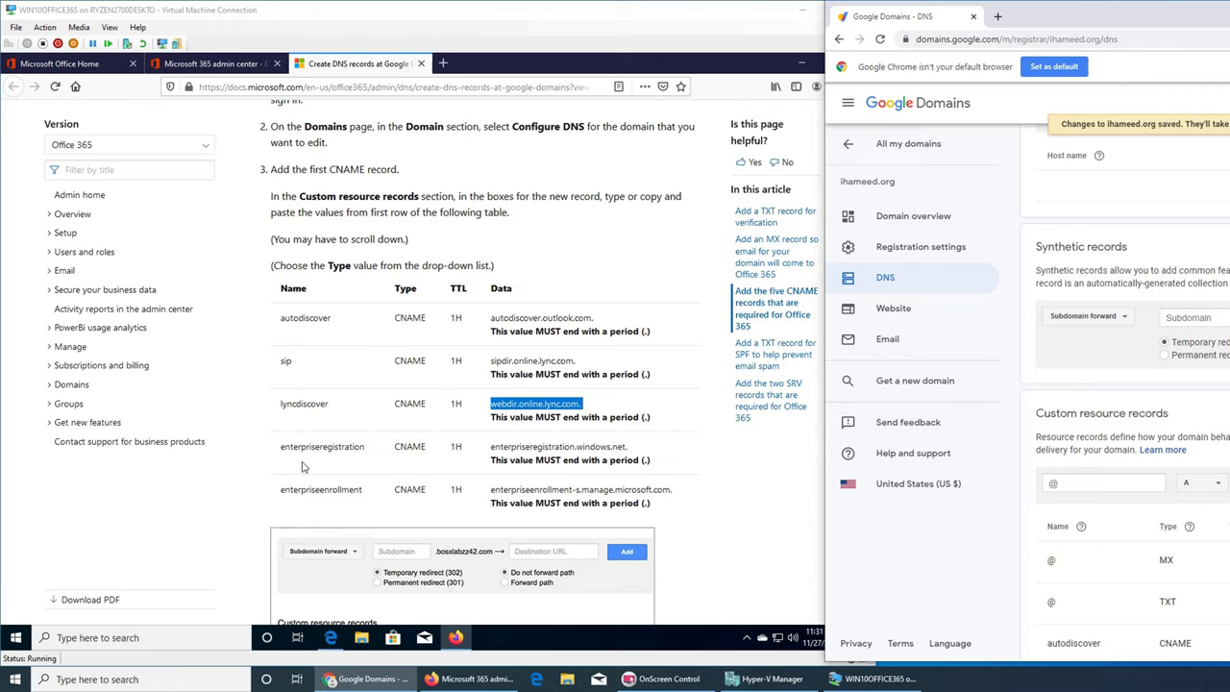
- Add an enterpriseregistration CNAME record pointing to enterpriseregistration.windows.net
double_click(327, 447)
key(ctrl+c)
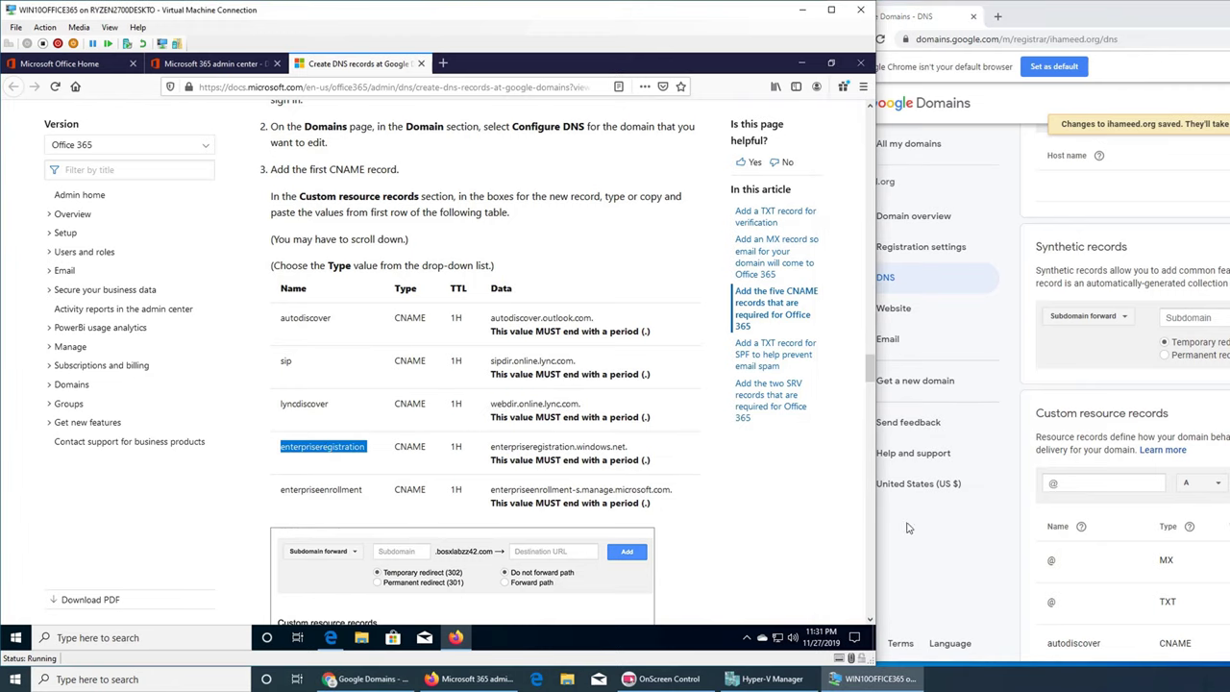
click(1067, 484)
key(ctrl+v)
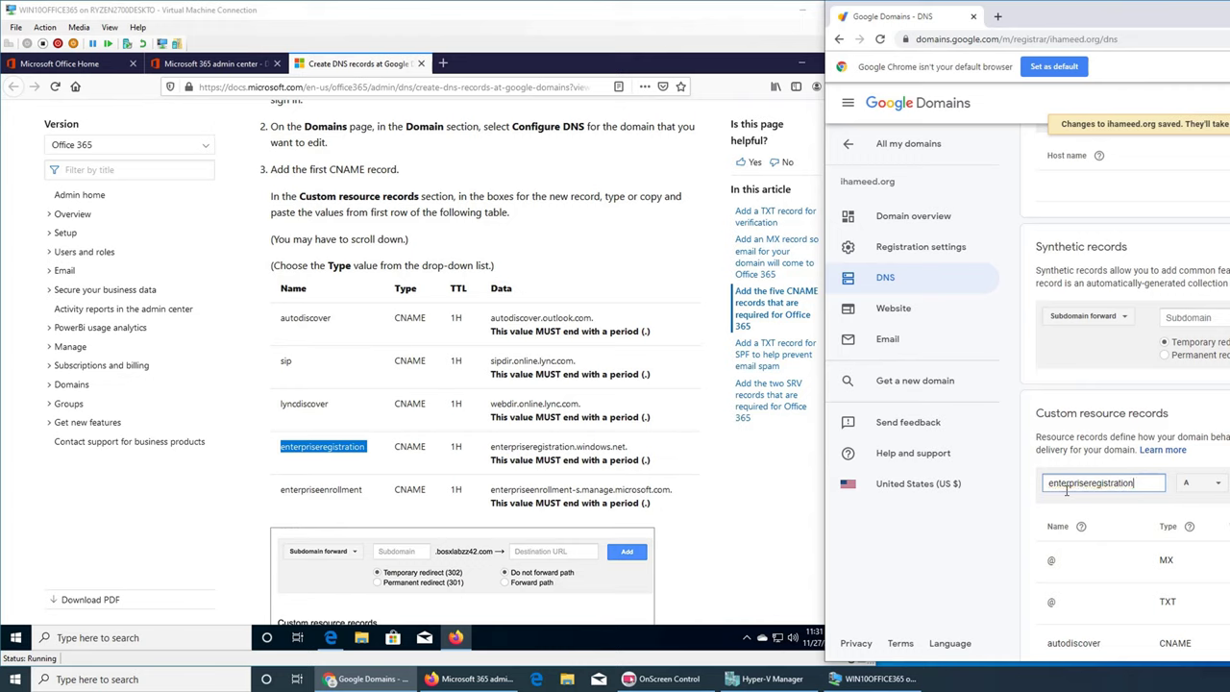
click(1209, 483)
click(1200, 527)
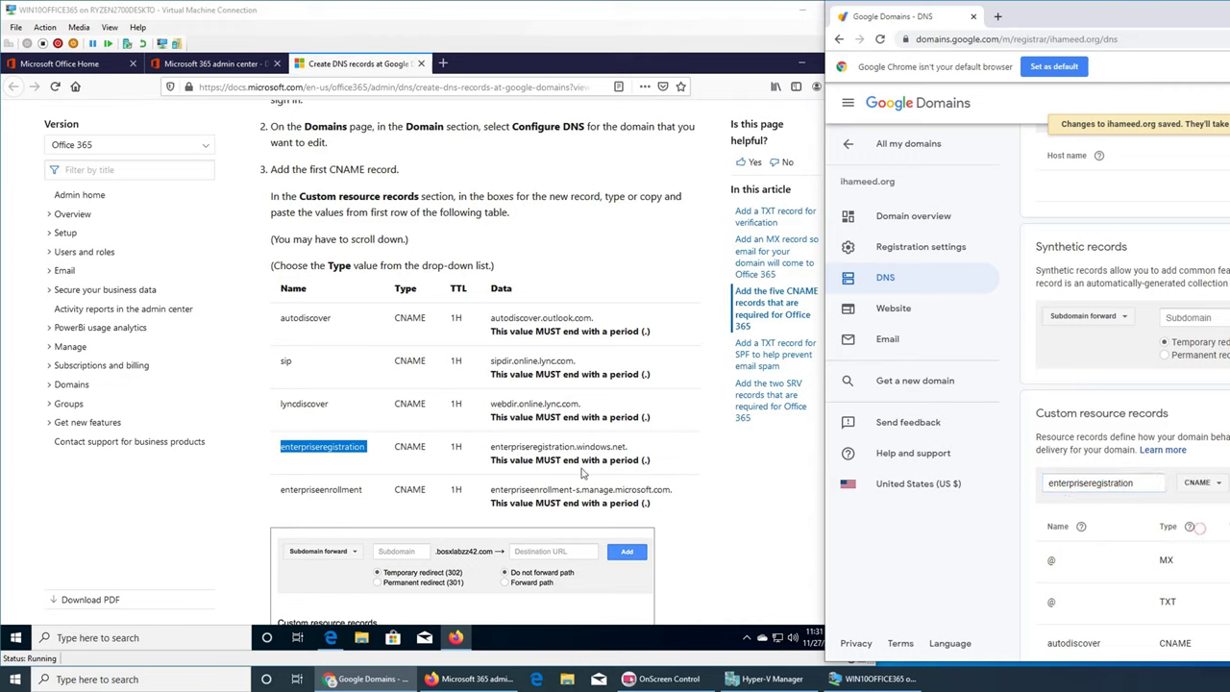
triple_click(550, 449)
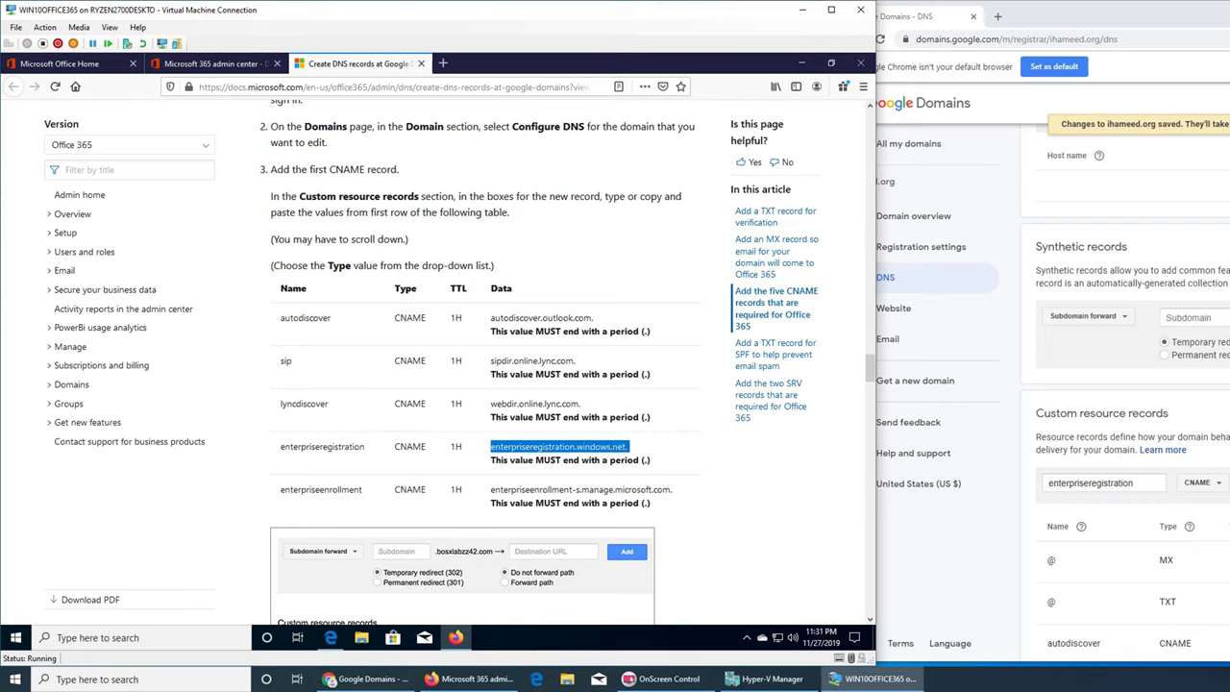
key(alt+Tab)
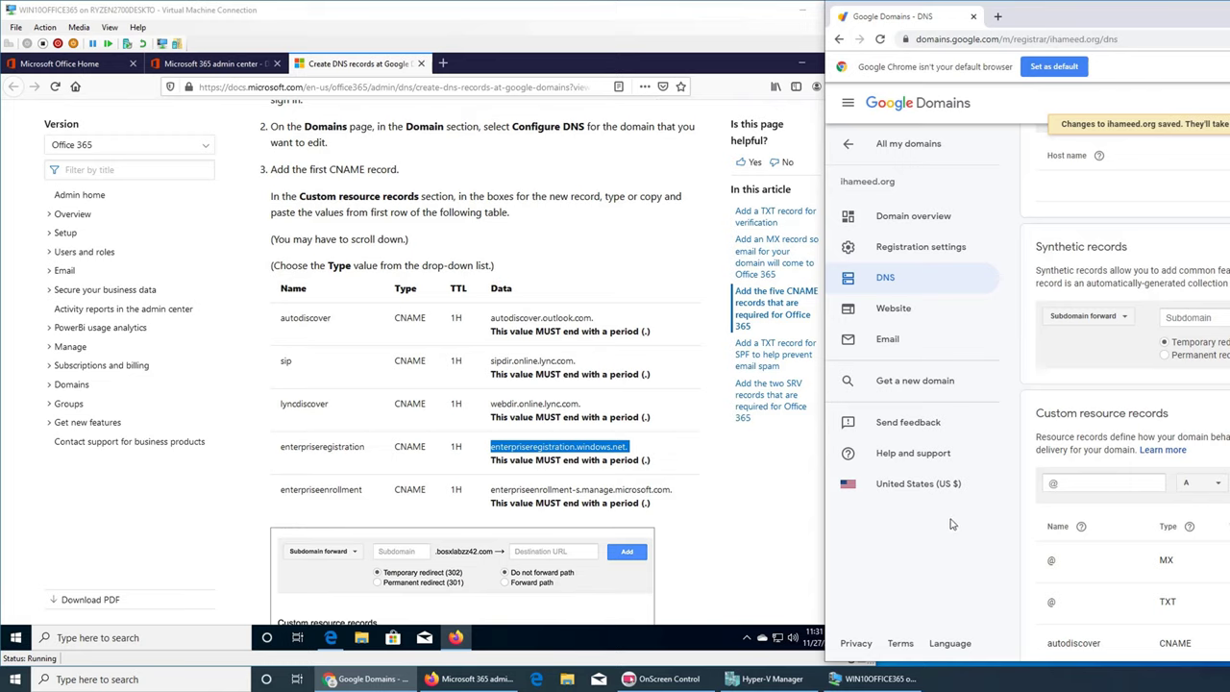
- Add an enterpriseenrollment CNAME record pointing to enterpriseenrollment-s.manage.microsoft.com
double_click(323, 490)
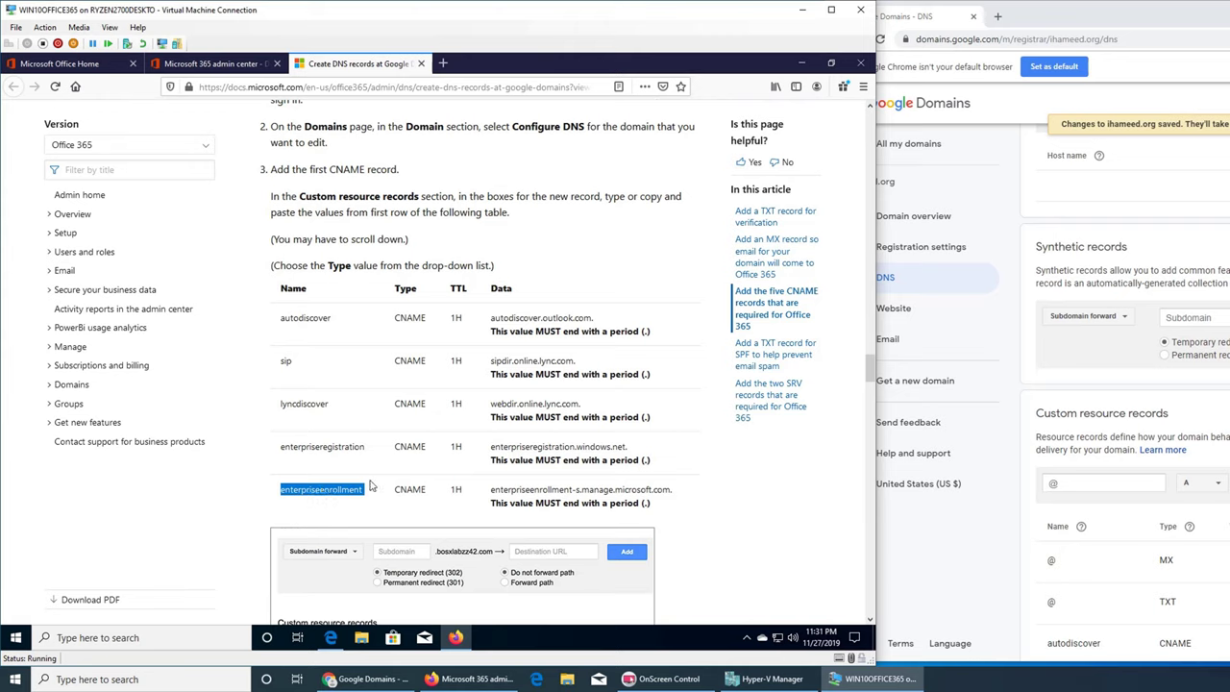
click(1063, 490)
key(ctrl+v)
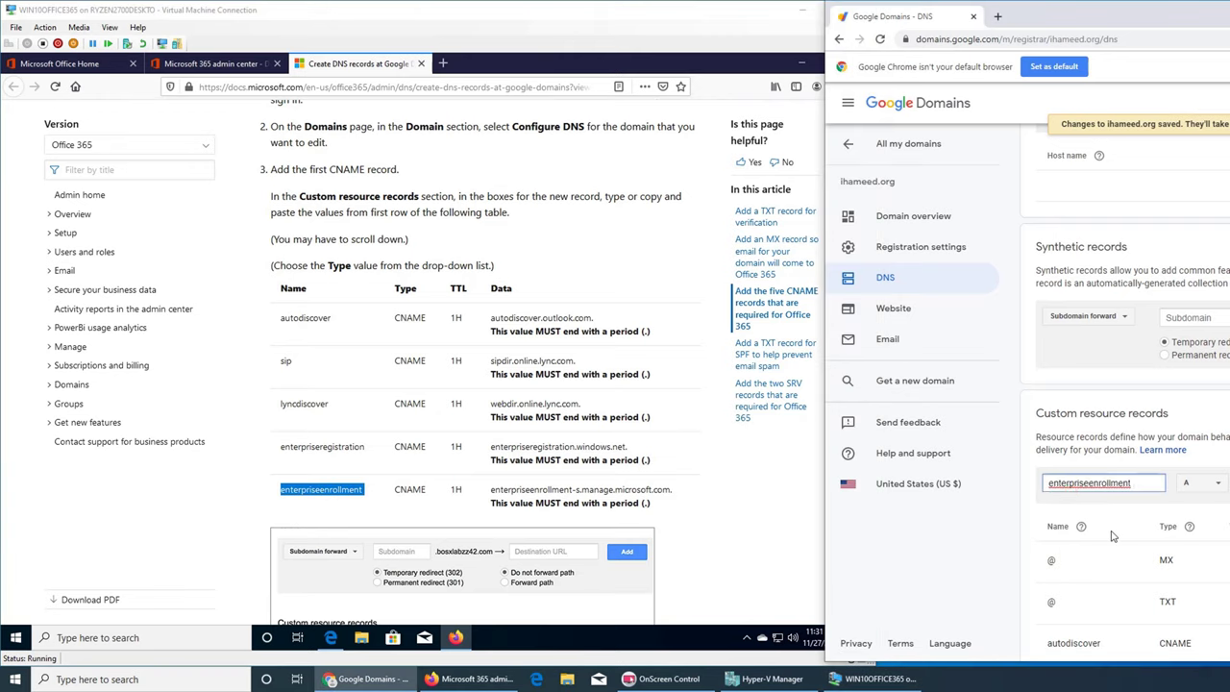
click(1209, 484)
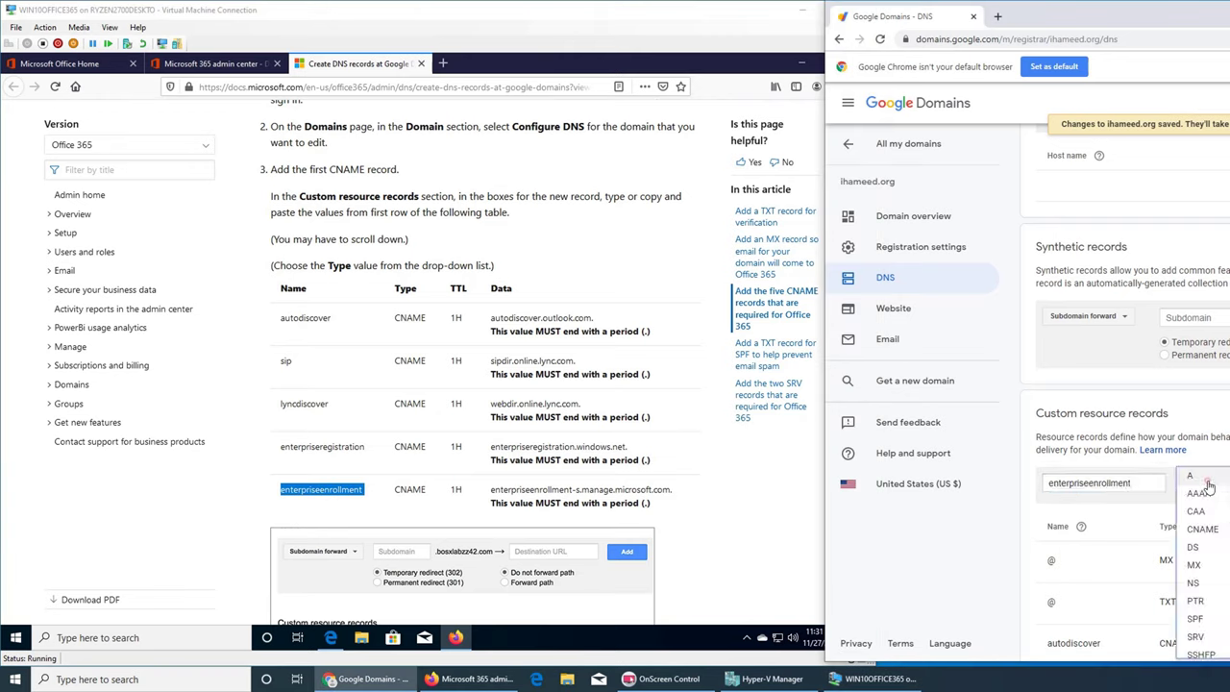
click(1214, 532)
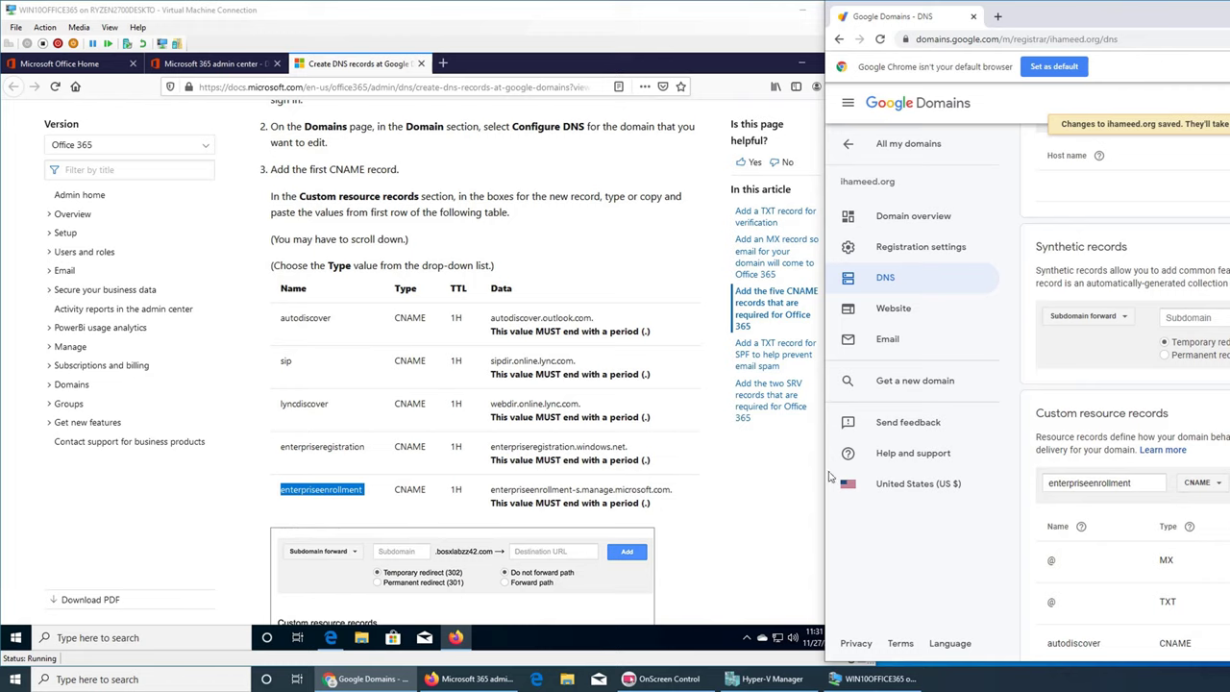
click(544, 492)
triple_click(543, 492)
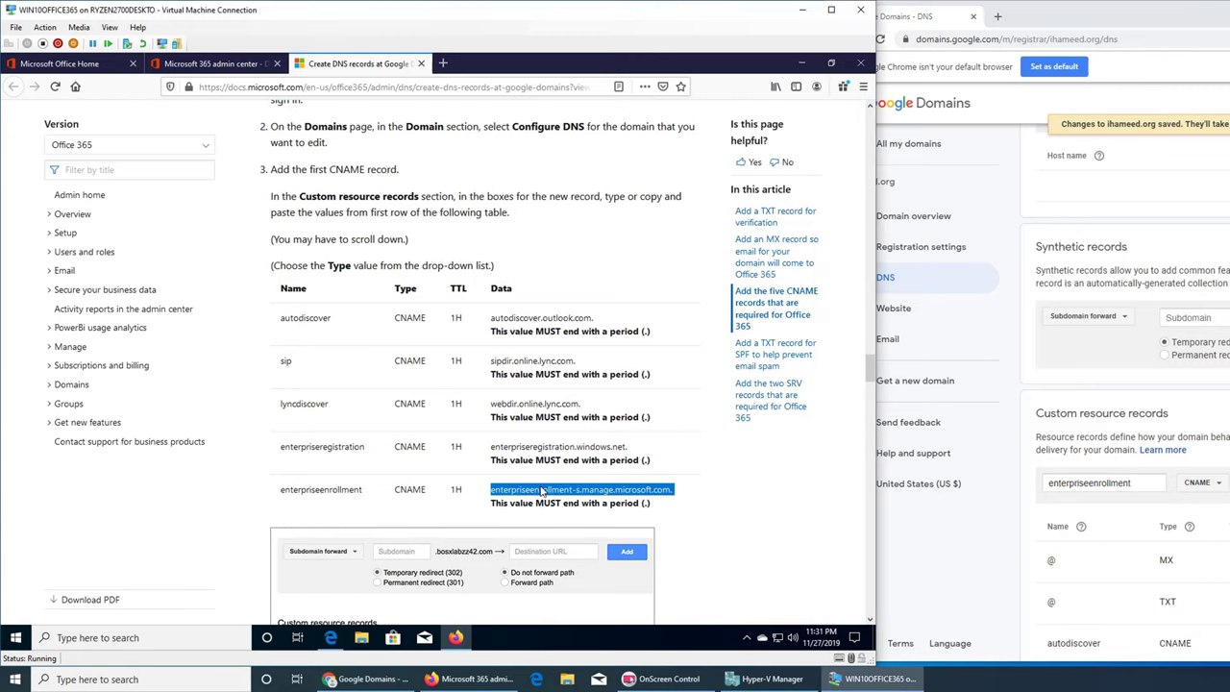
key(alt+Tab)
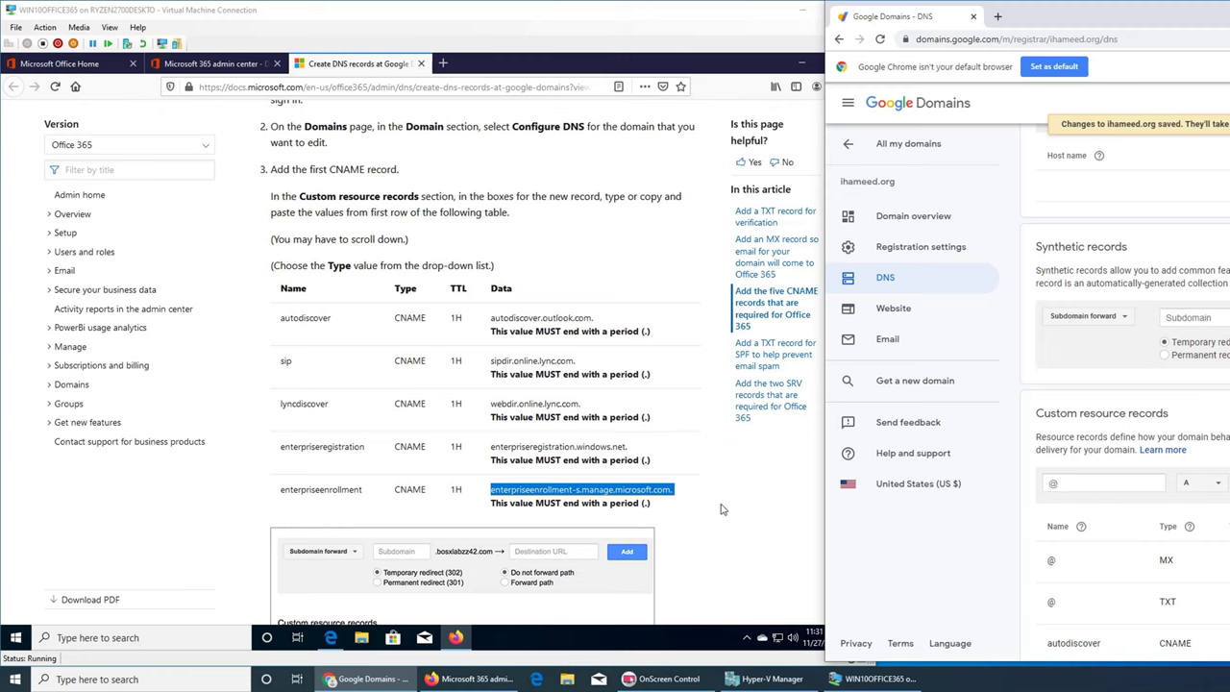
click(729, 511)
- Scroll the docs article back up to the 'Add a TXT record for verification' steps and example values table
scroll(729, 513, down, 3)
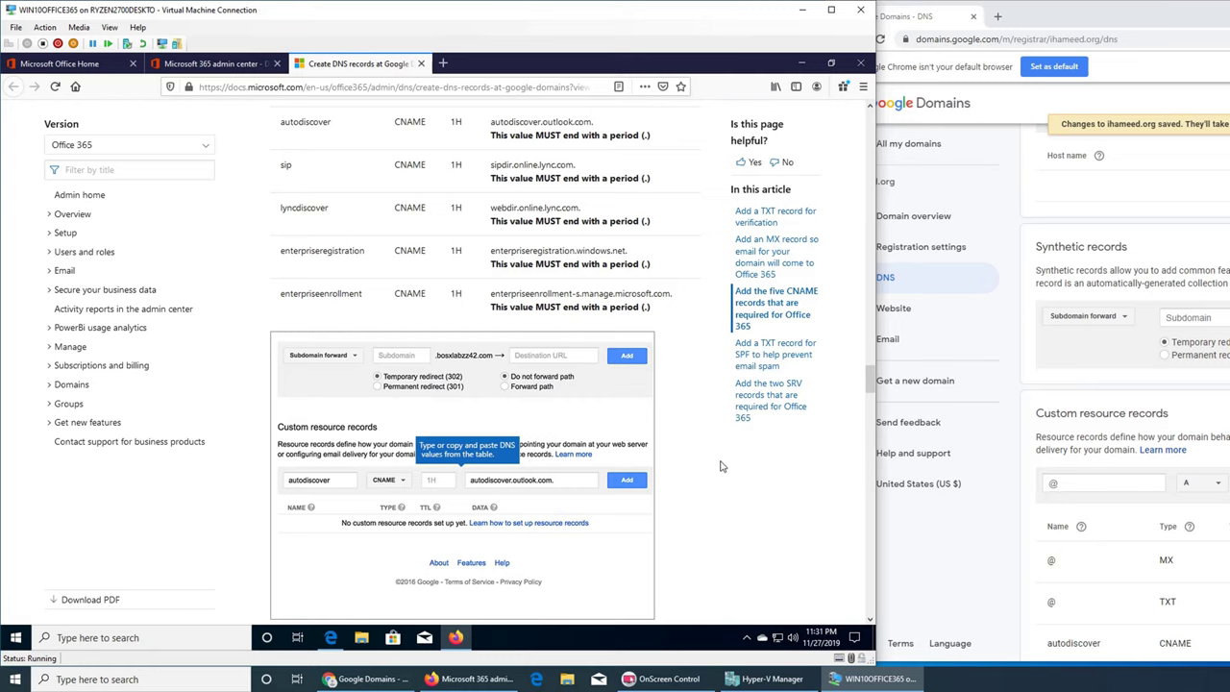
scroll(709, 453, down, 2)
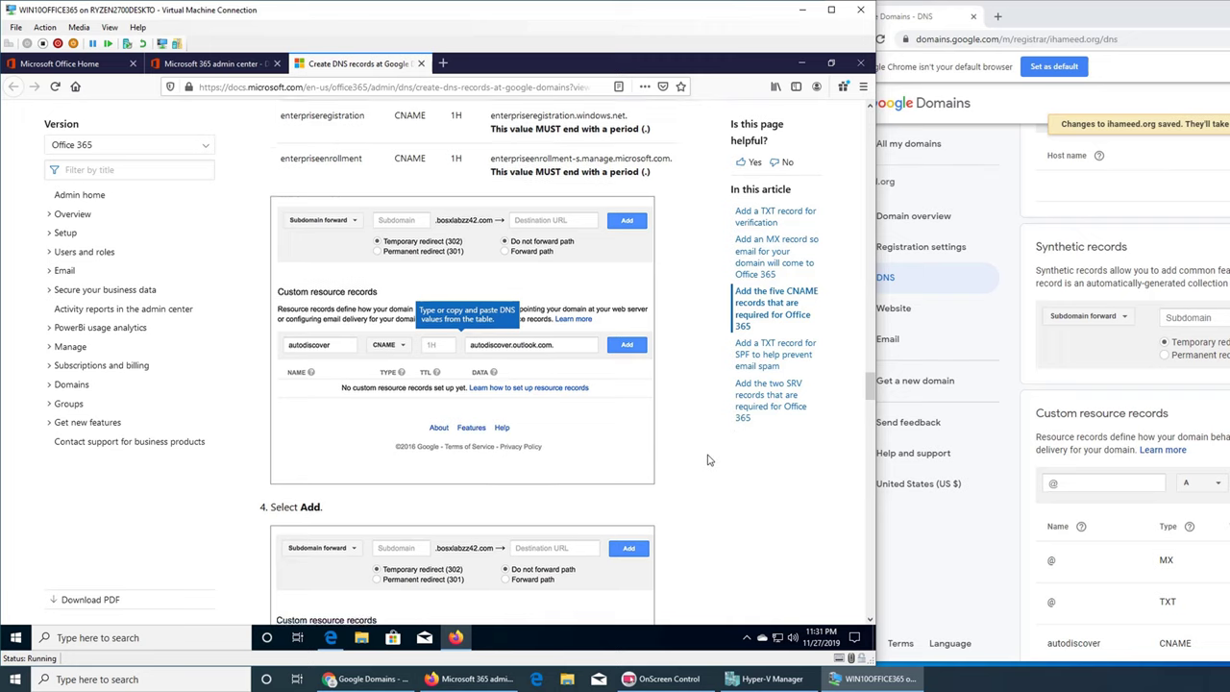
scroll(711, 452, down, 5)
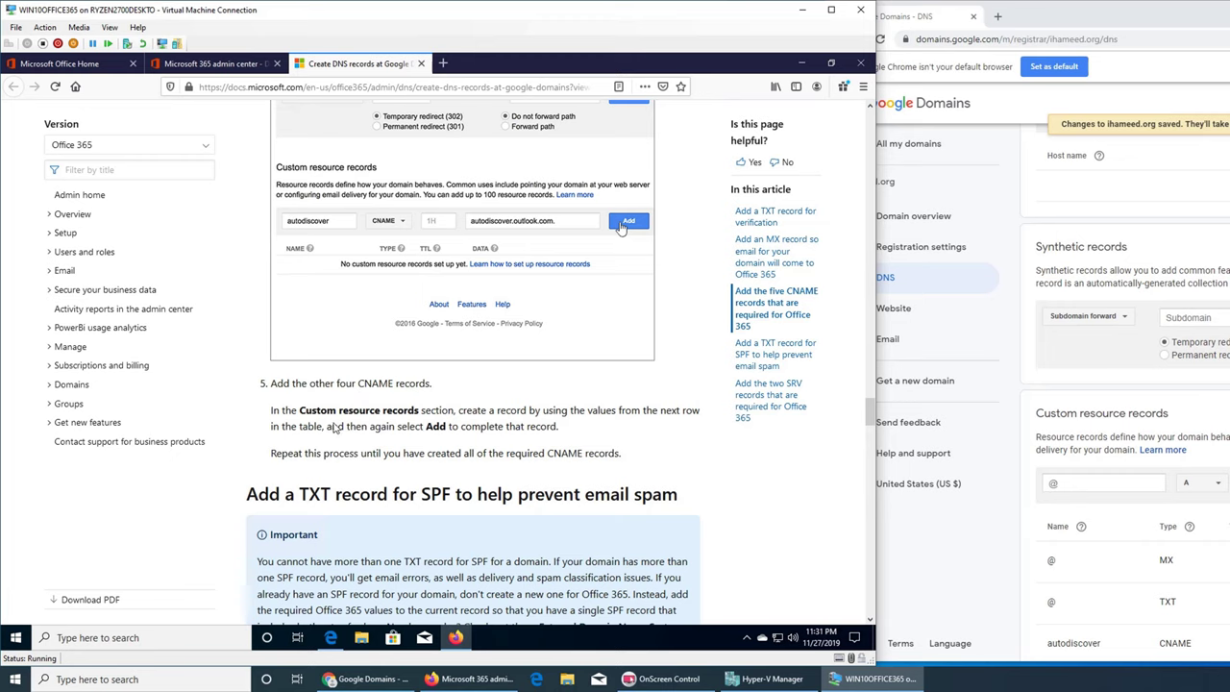
scroll(412, 438, down, 2)
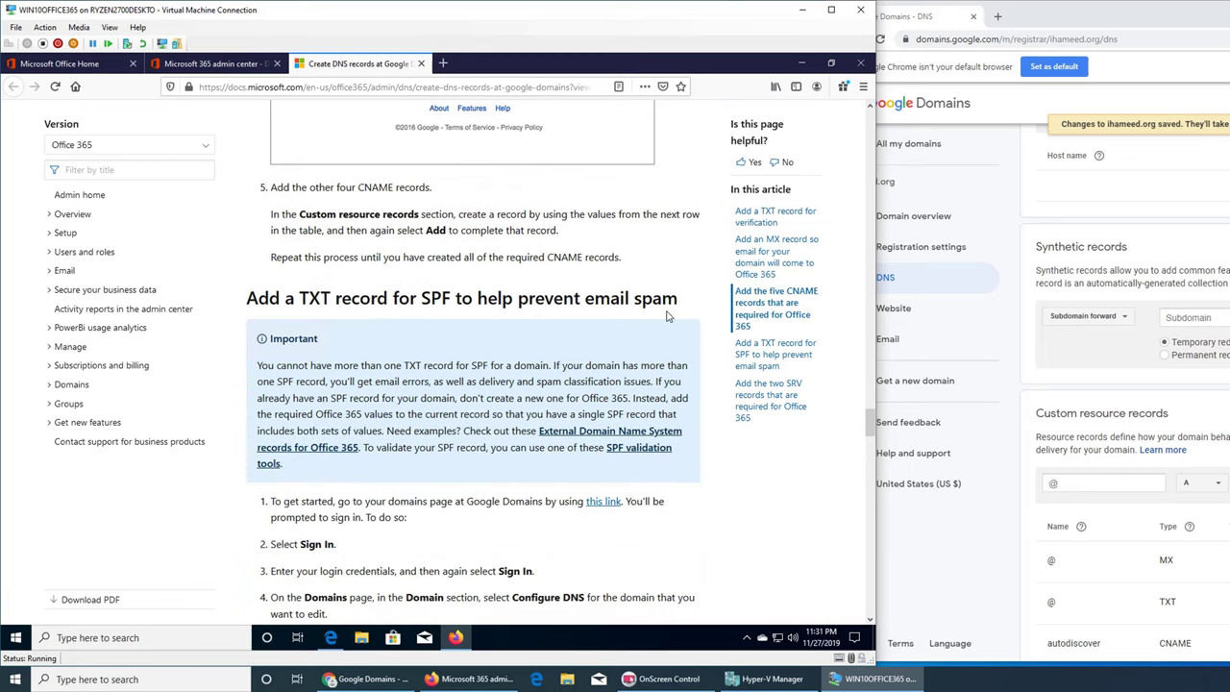
scroll(668, 317, down, 1)
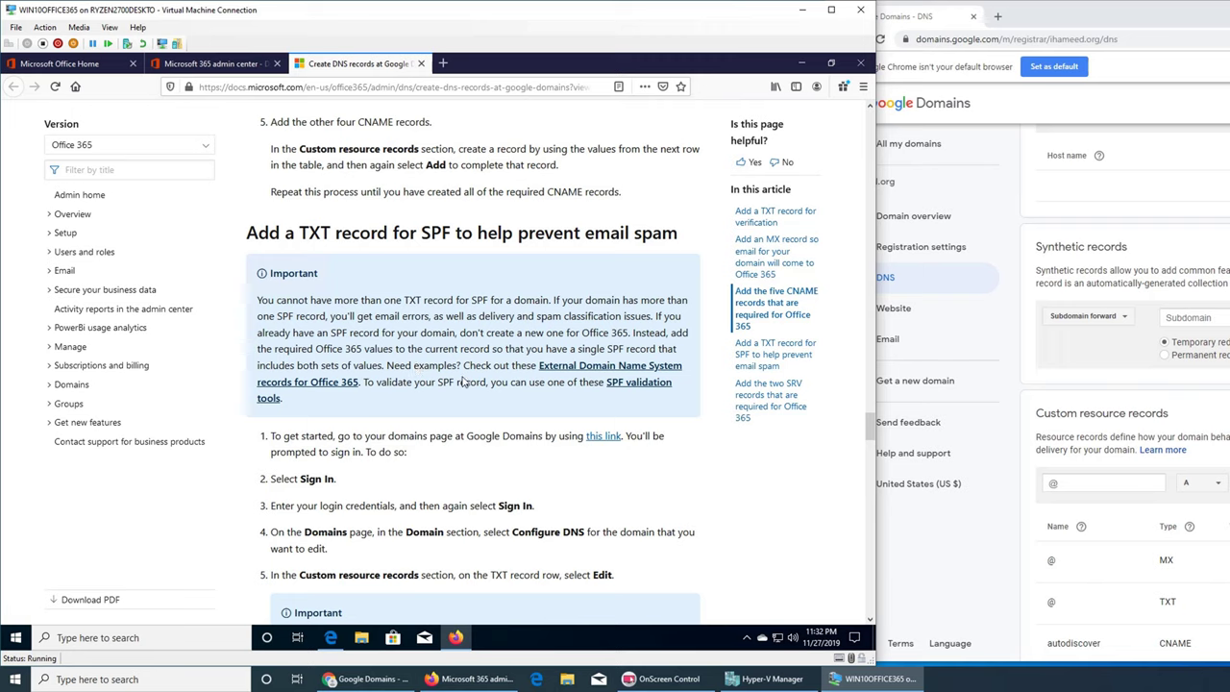
scroll(468, 382, down, 5)
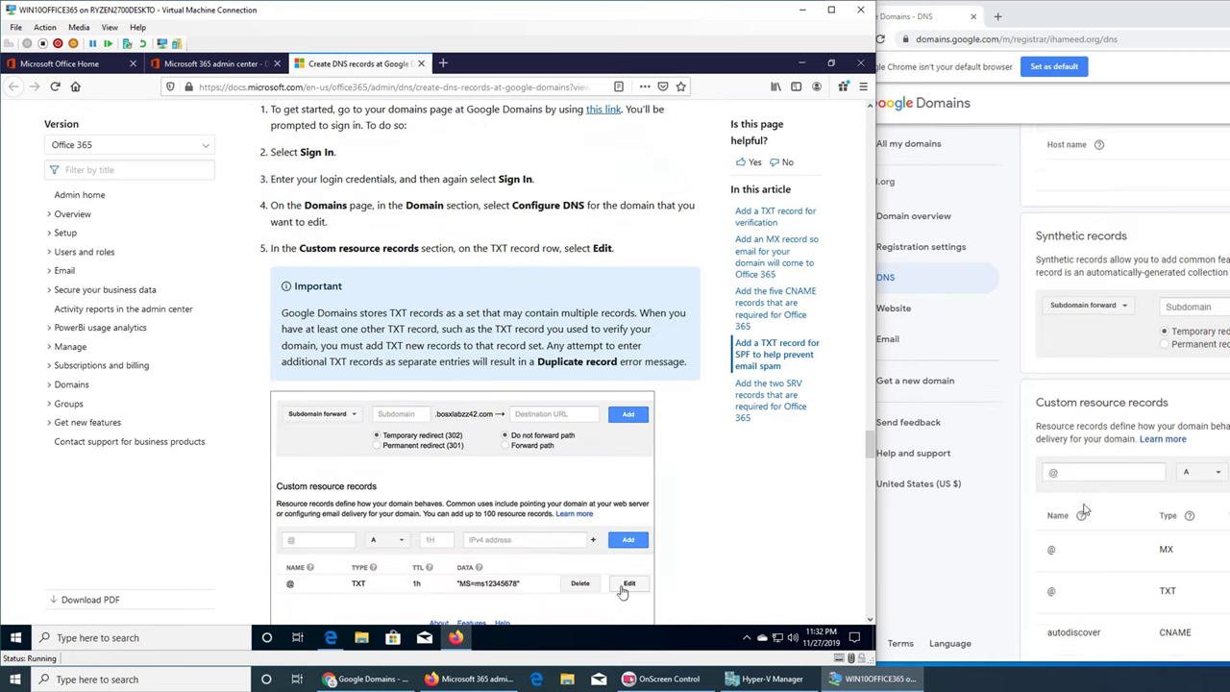
scroll(1083, 509, down, 2)
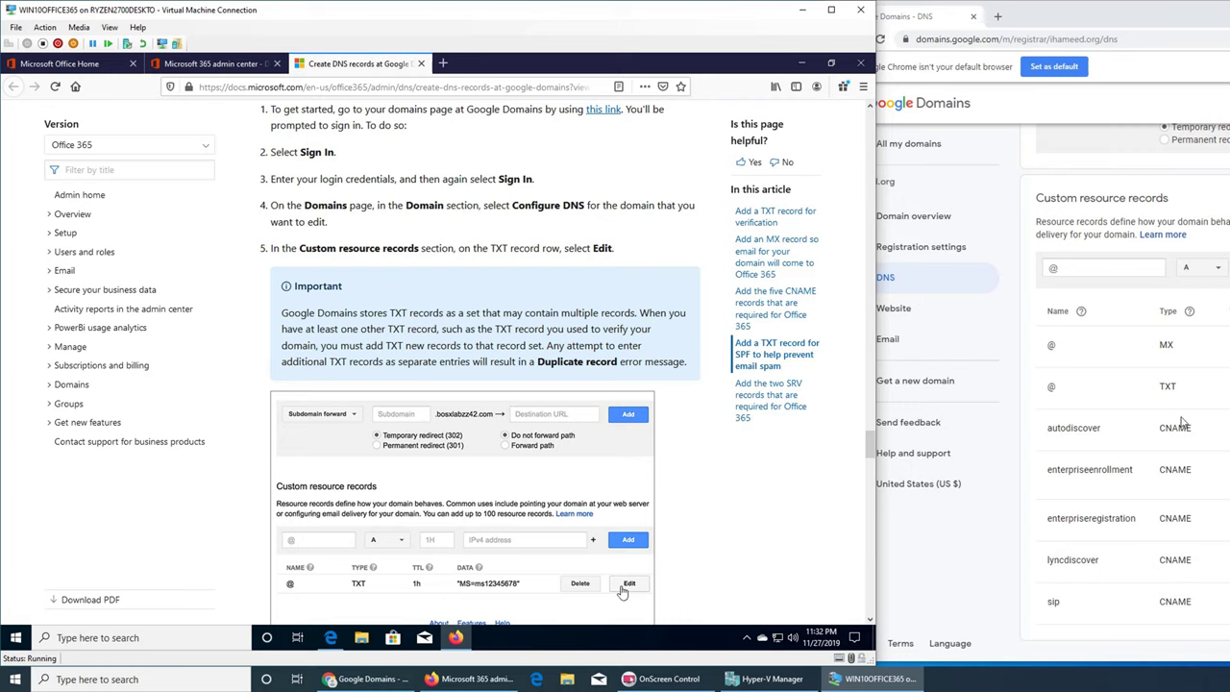
scroll(780, 523, down, 3)
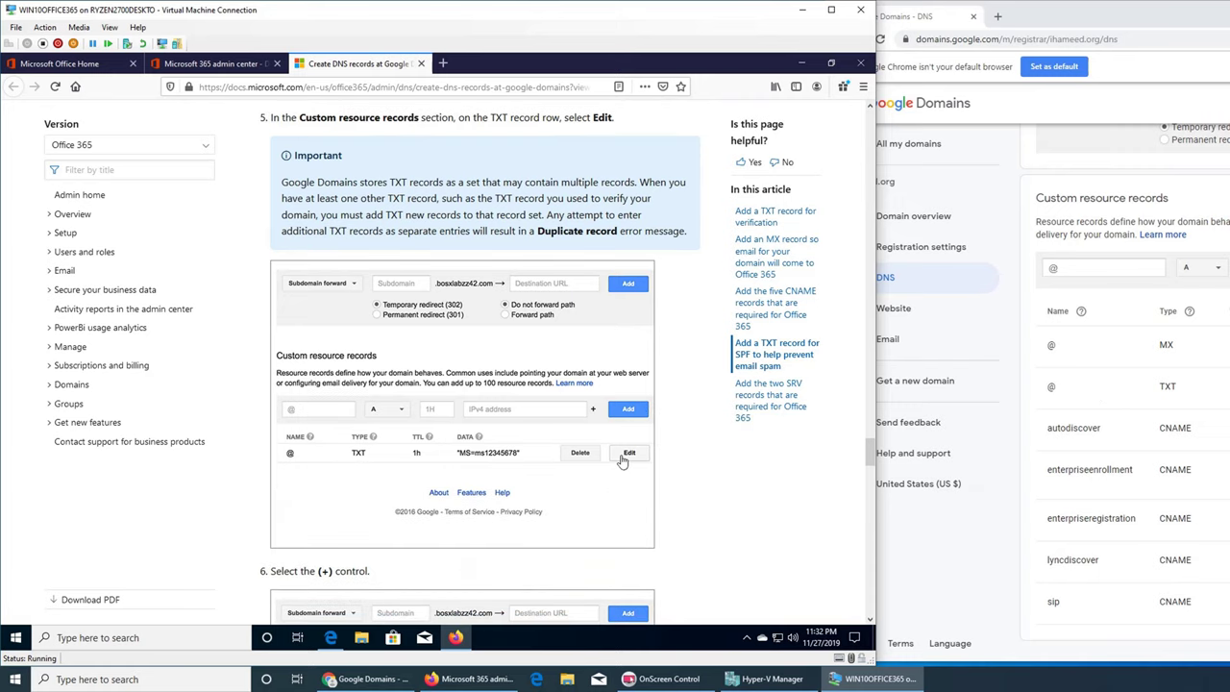
scroll(707, 389, up, 15)
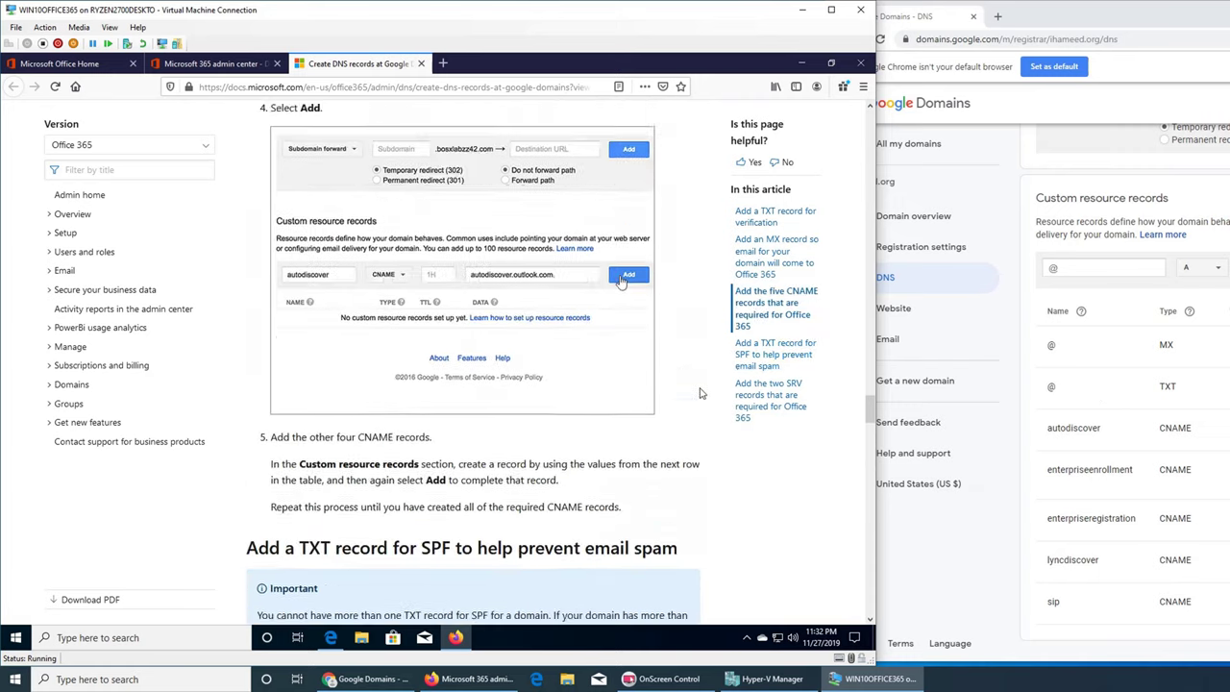
scroll(700, 393, up, 15)
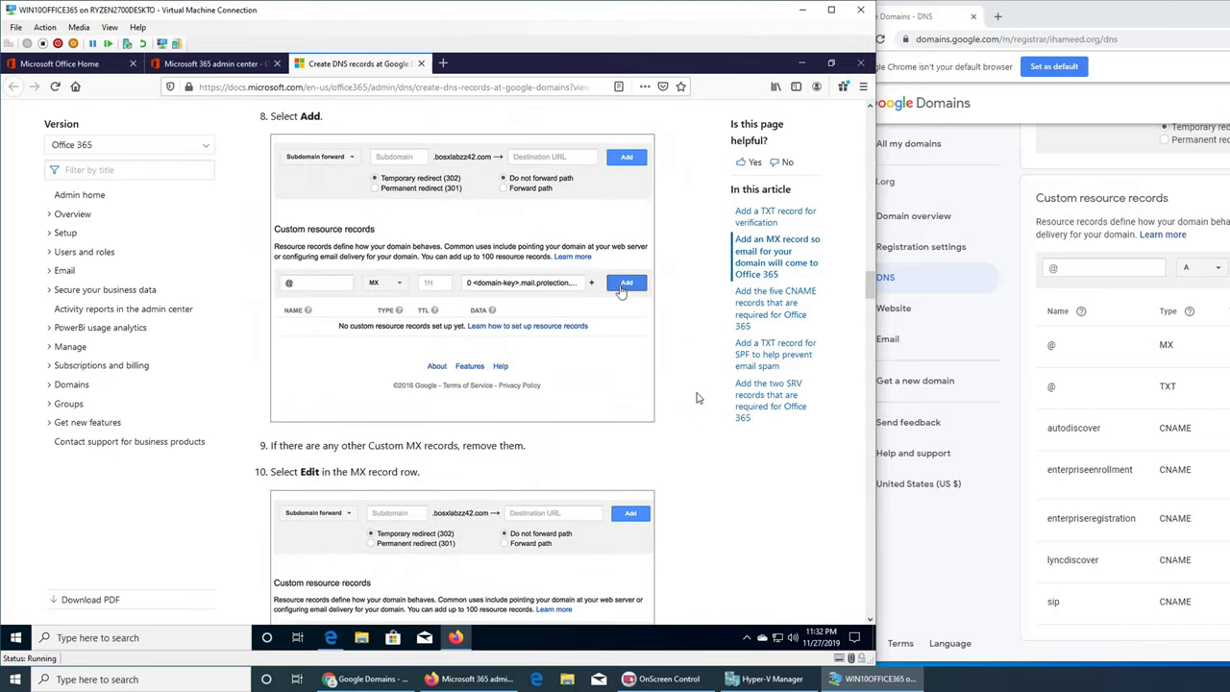
scroll(697, 398, up, 10)
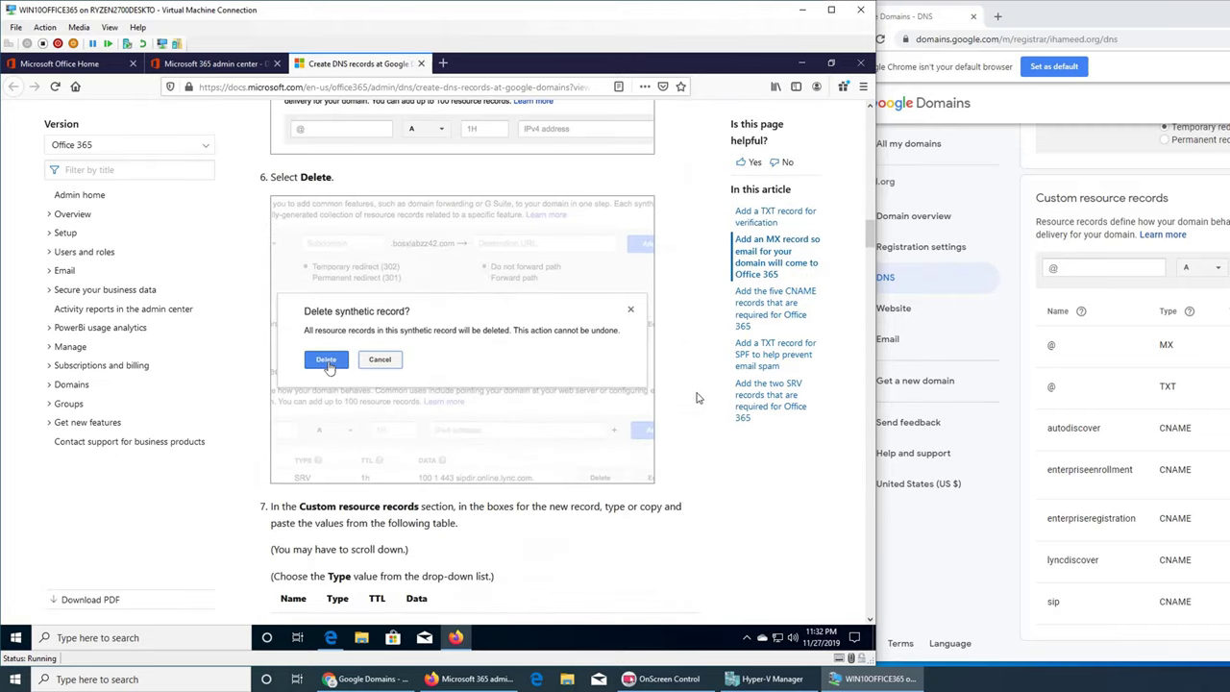
scroll(698, 398, up, 10)
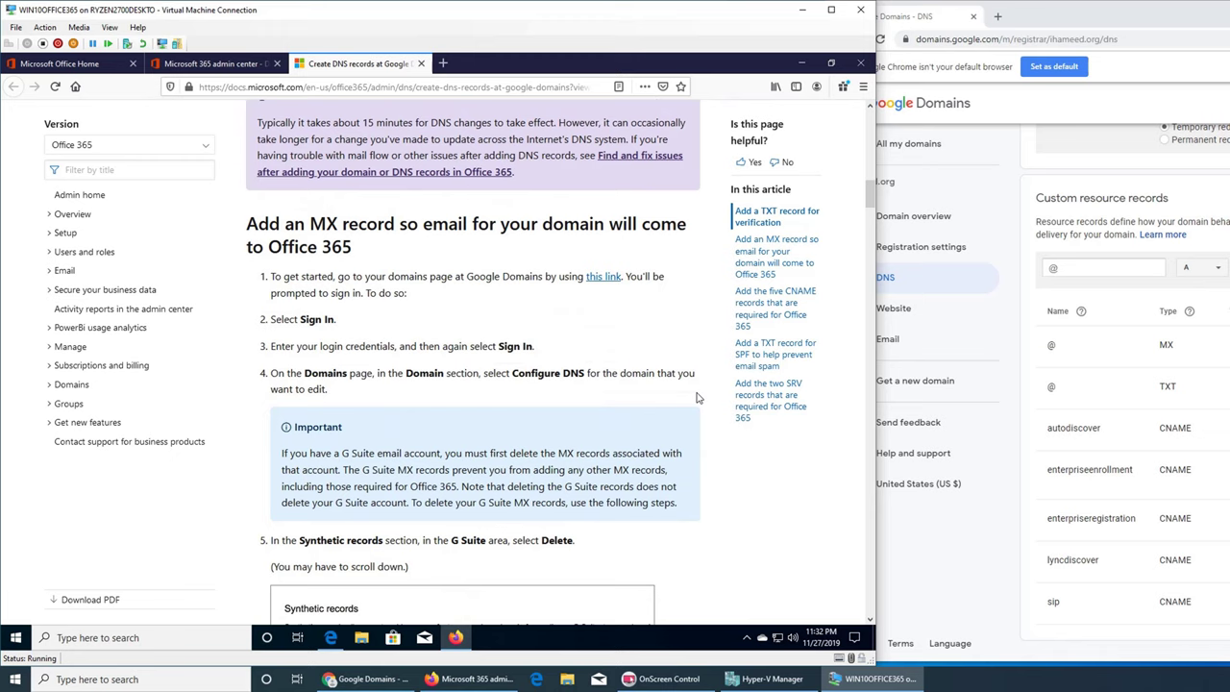
scroll(697, 398, up, 10)
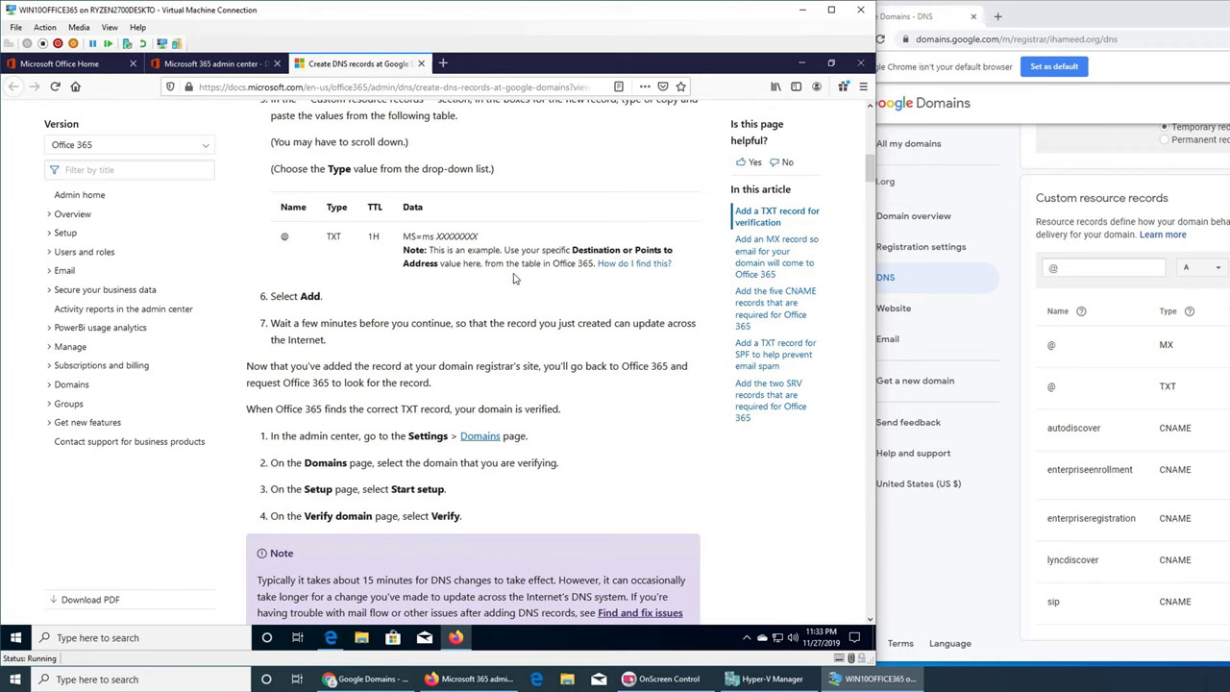
- Check 'How do I find this?' for the TXT value, then show the admin center's Verify domain panel
click(623, 264)
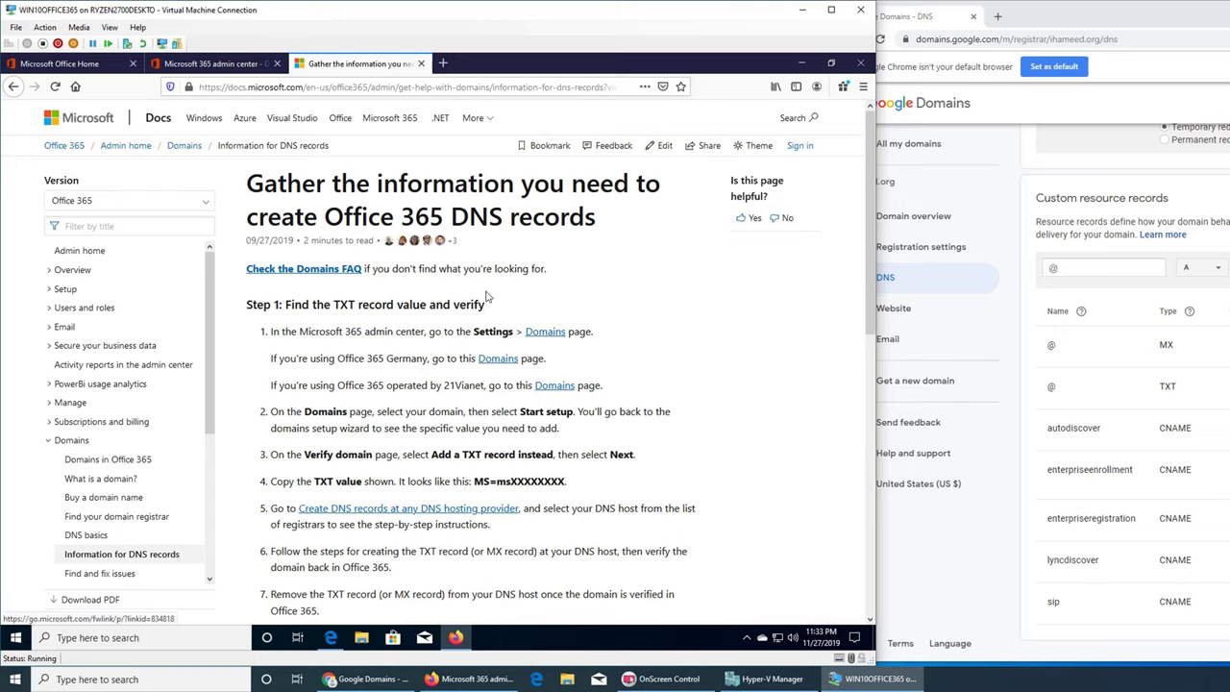
click(193, 65)
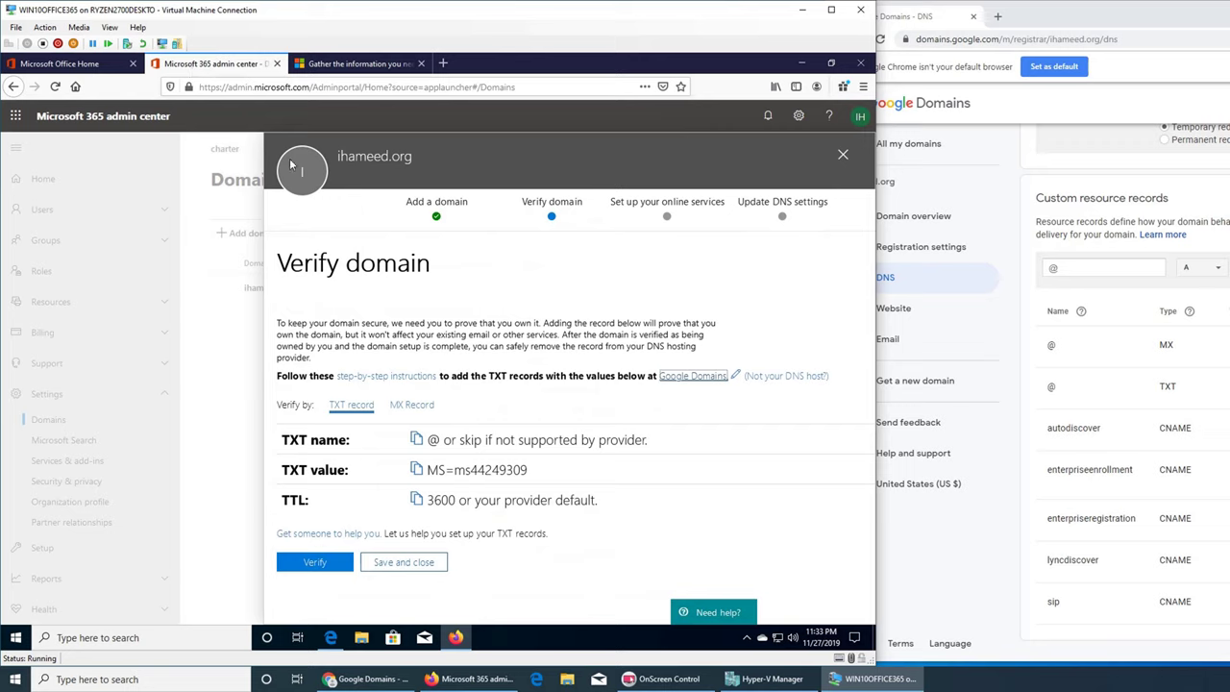
- Copy the TXT verification value from admin center and edit the @ TXT record in Google Domains
click(473, 475)
click(1096, 386)
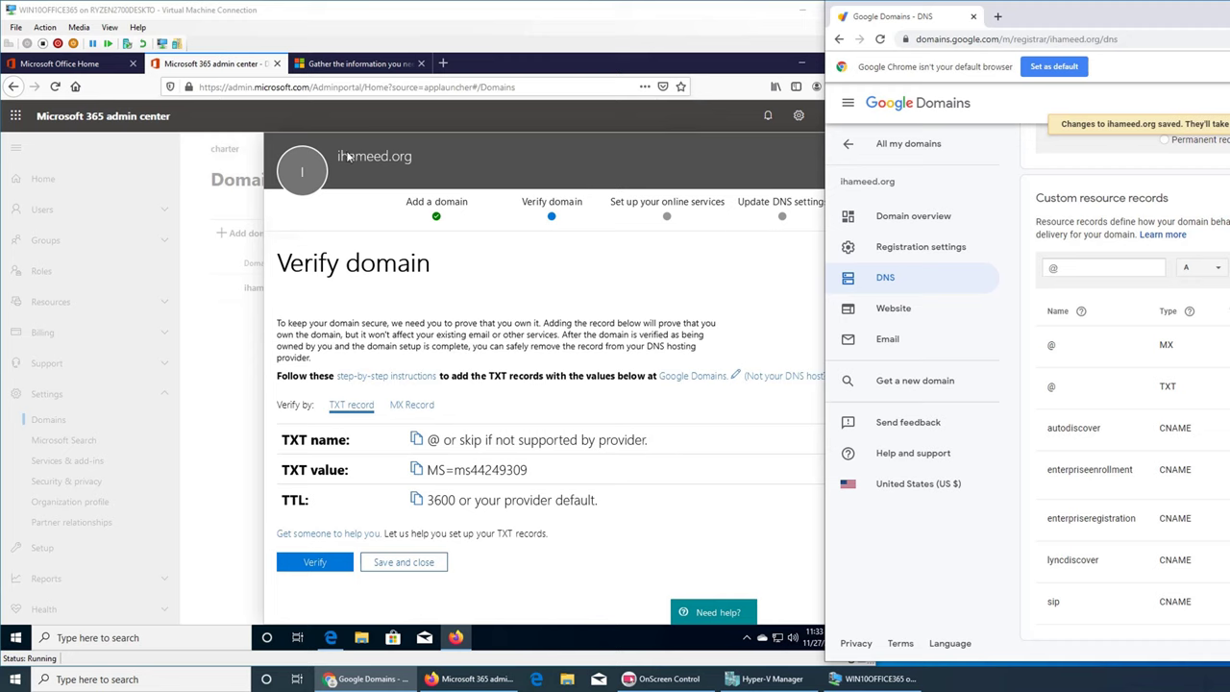
- Return to the Google Domains DNS article and scroll to step 6 of 'Add a TXT record for SPF'
click(343, 69)
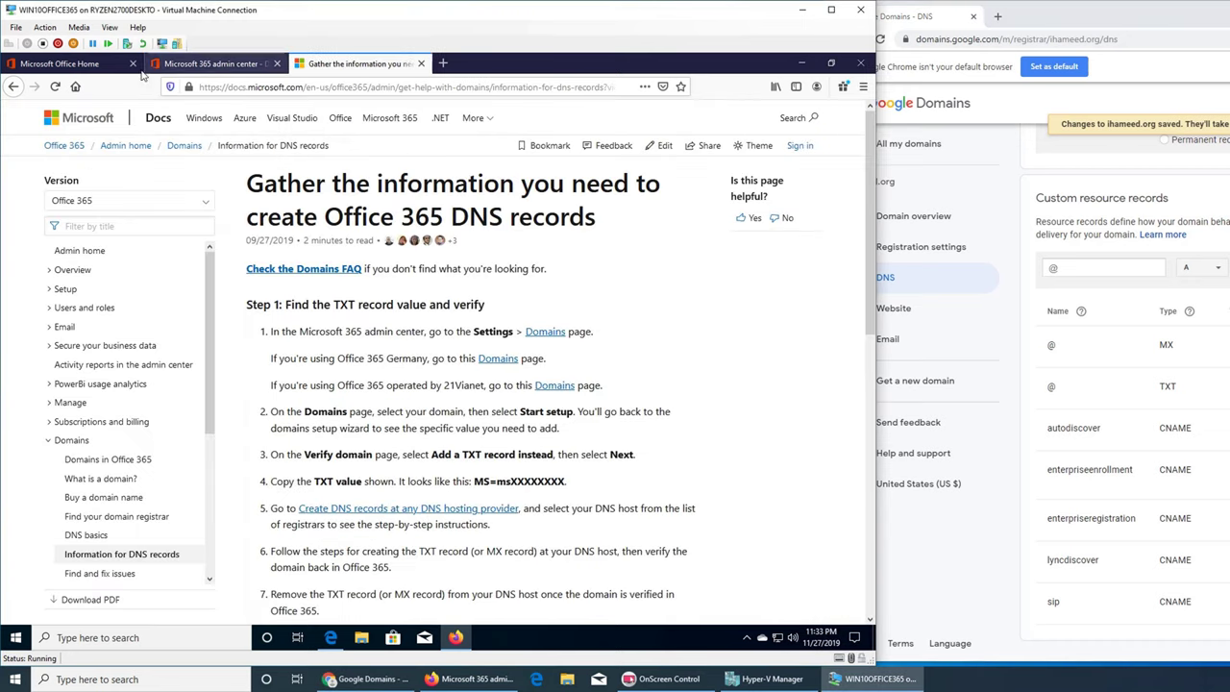
click(13, 87)
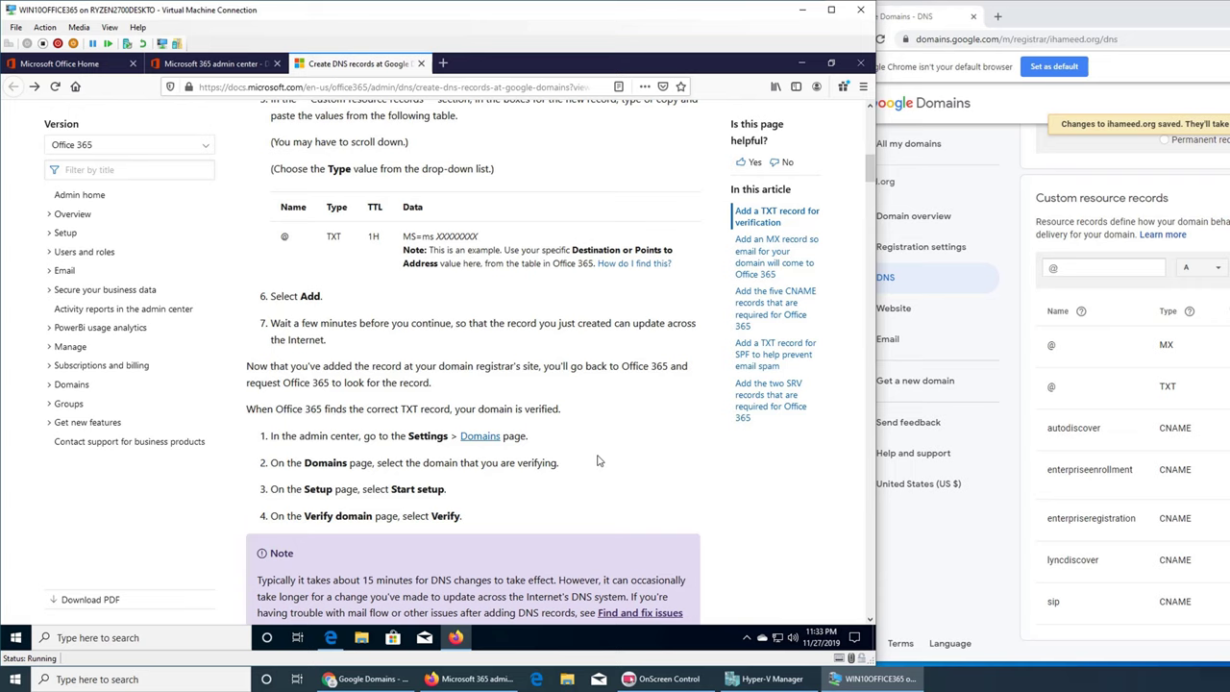
scroll(574, 473, down, 10)
scroll(579, 466, down, 15)
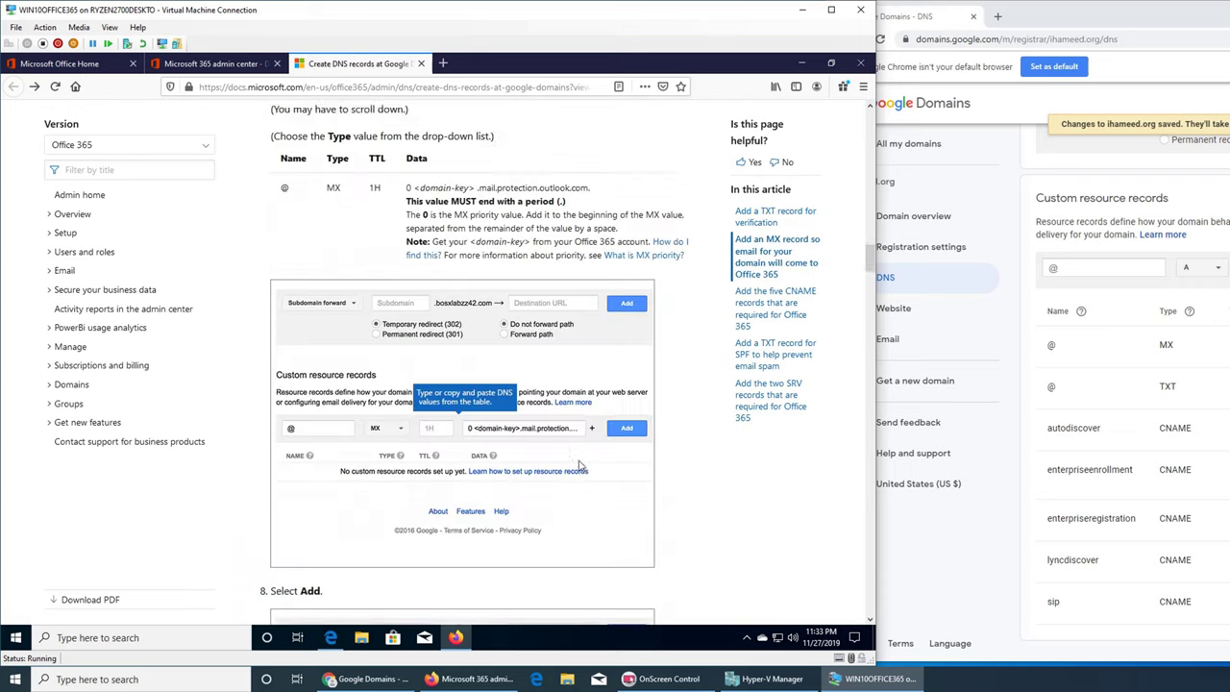
scroll(575, 469, down, 15)
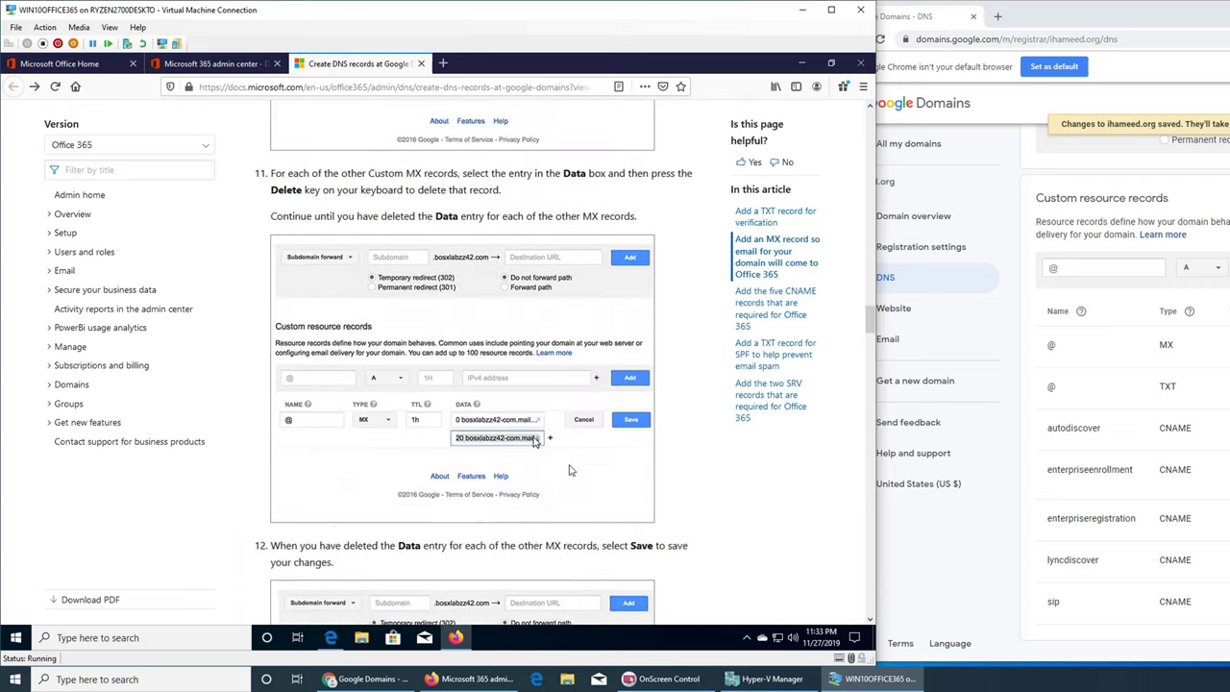
scroll(571, 471, down, 15)
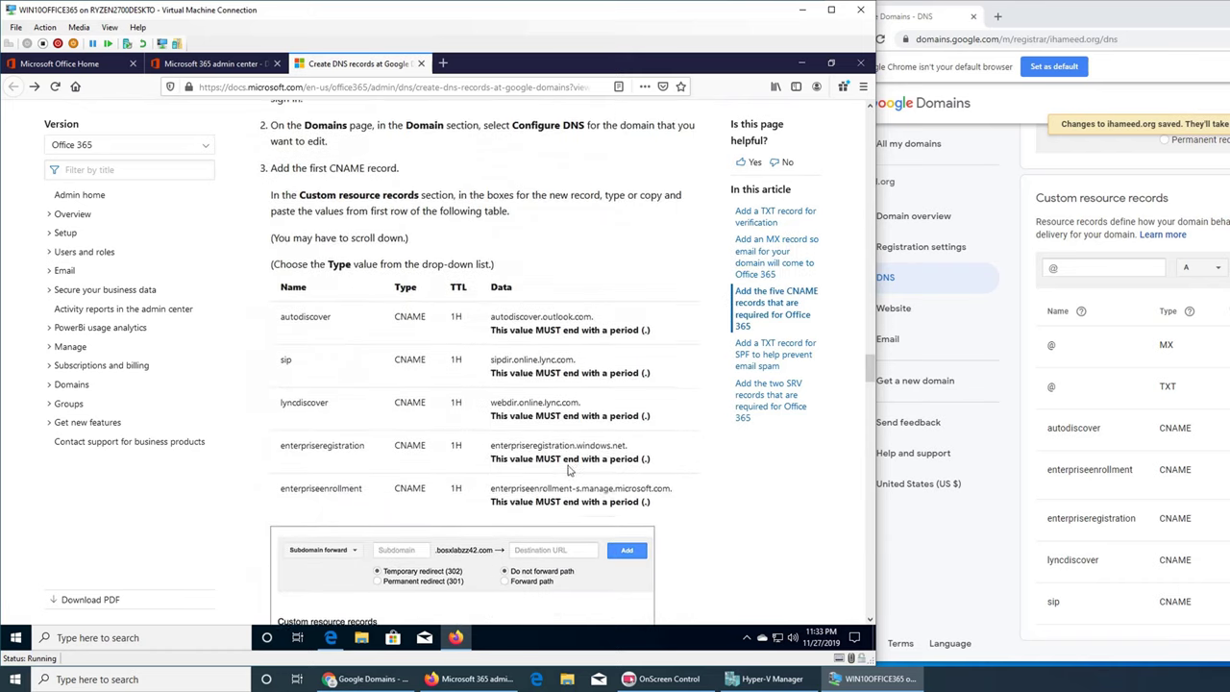
scroll(569, 470, down, 5)
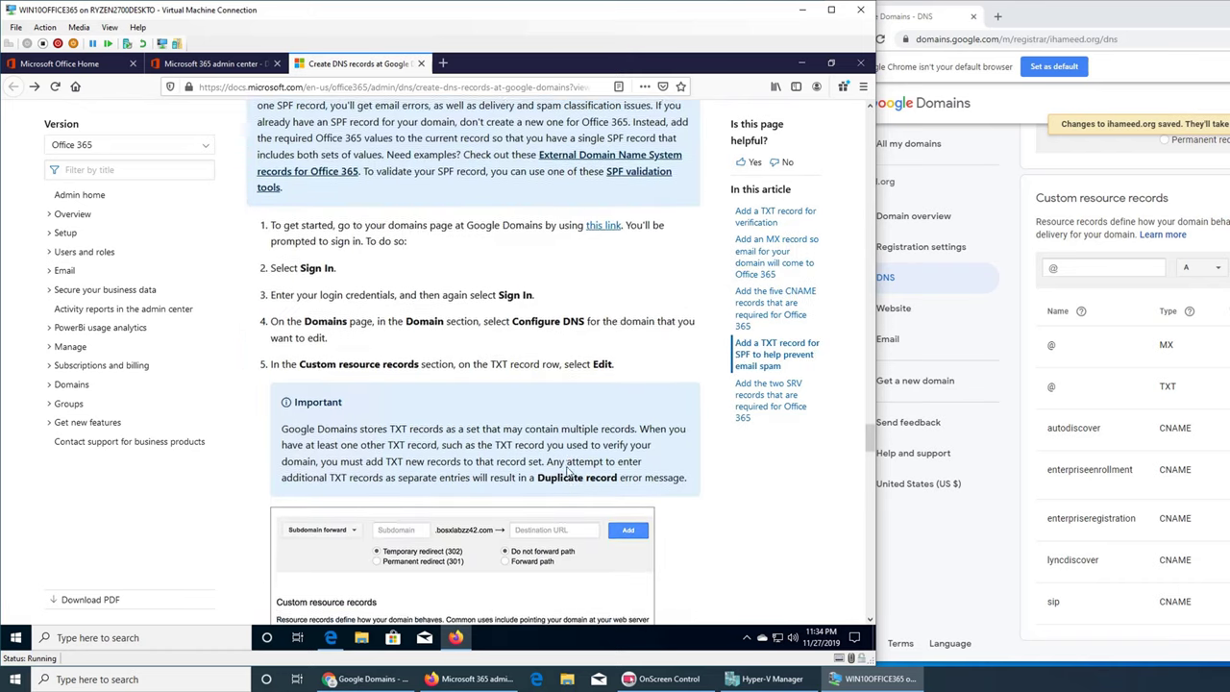
scroll(606, 436, down, 5)
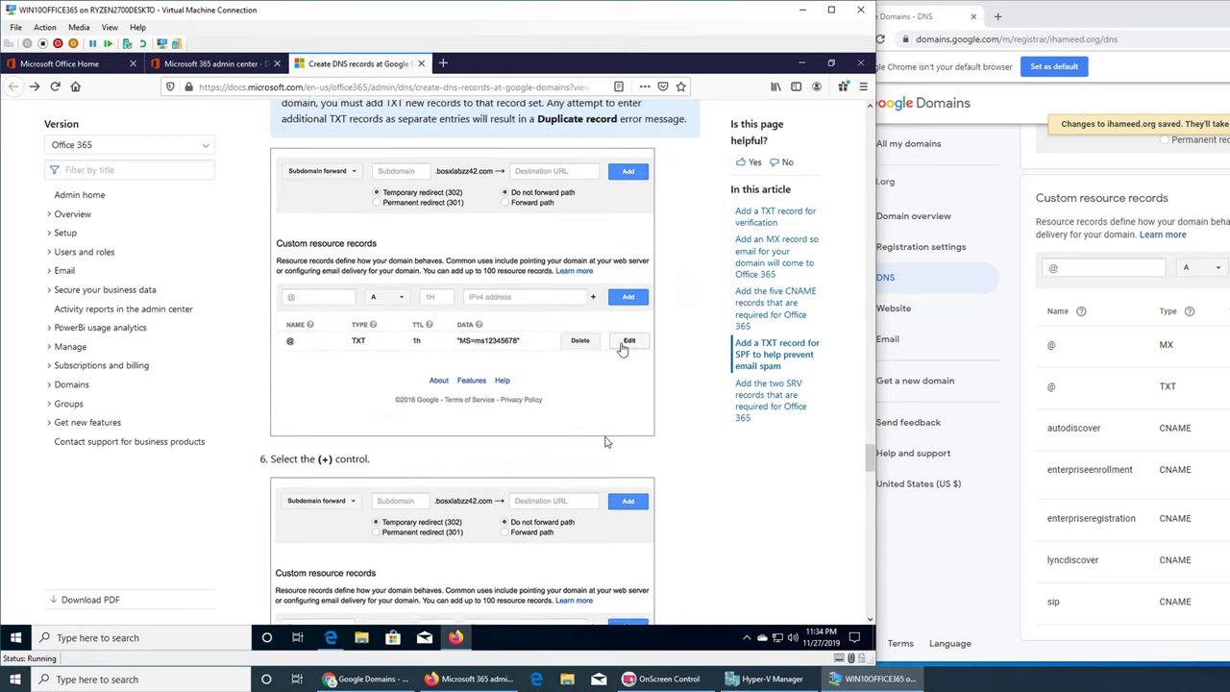
scroll(606, 442, down, 5)
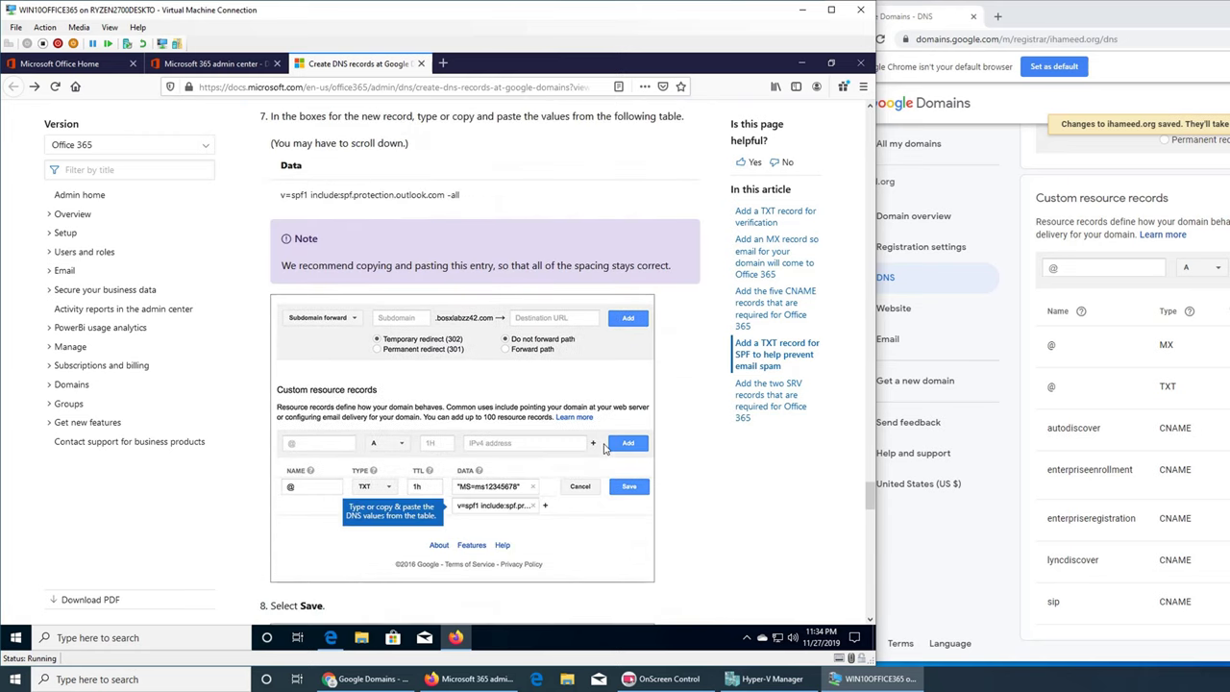
scroll(605, 448, down, 5)
scroll(606, 448, up, 15)
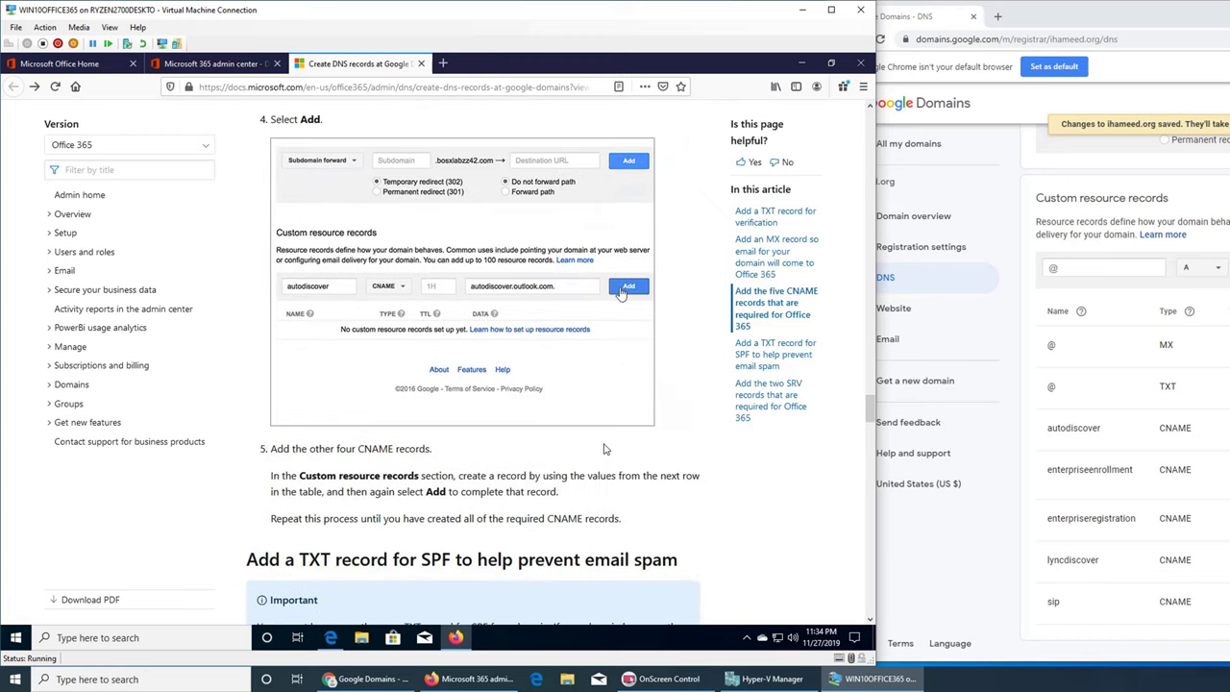
scroll(606, 449, down, 5)
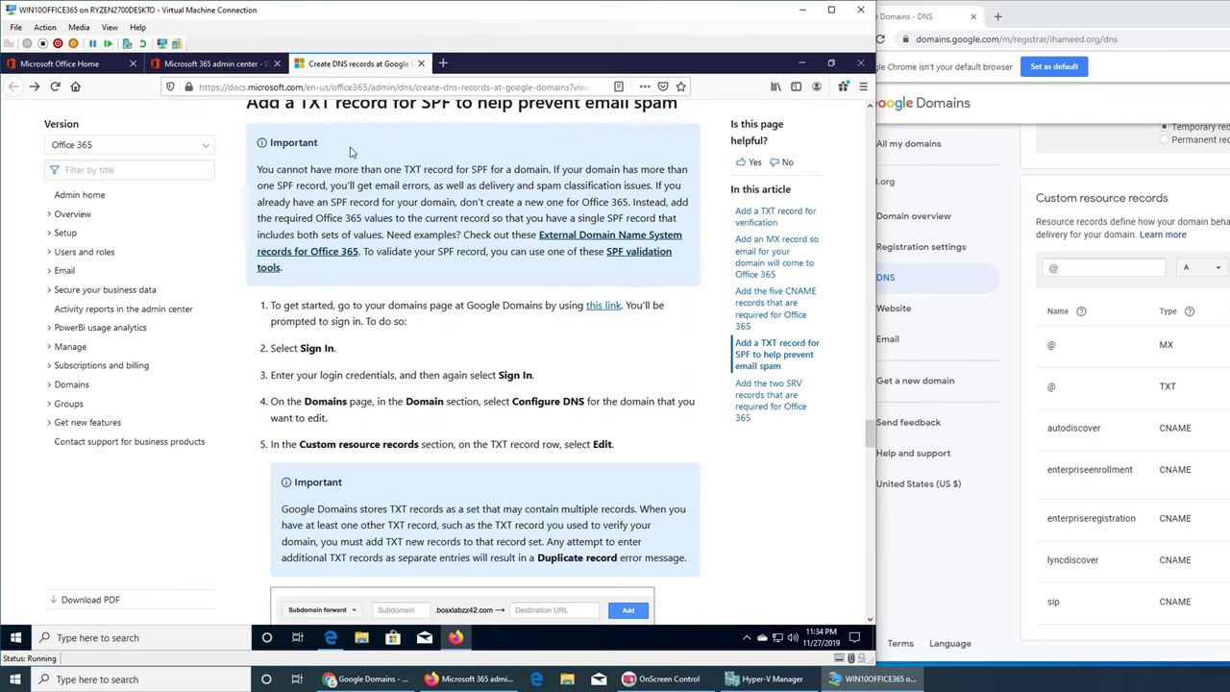
scroll(414, 129, up, 1)
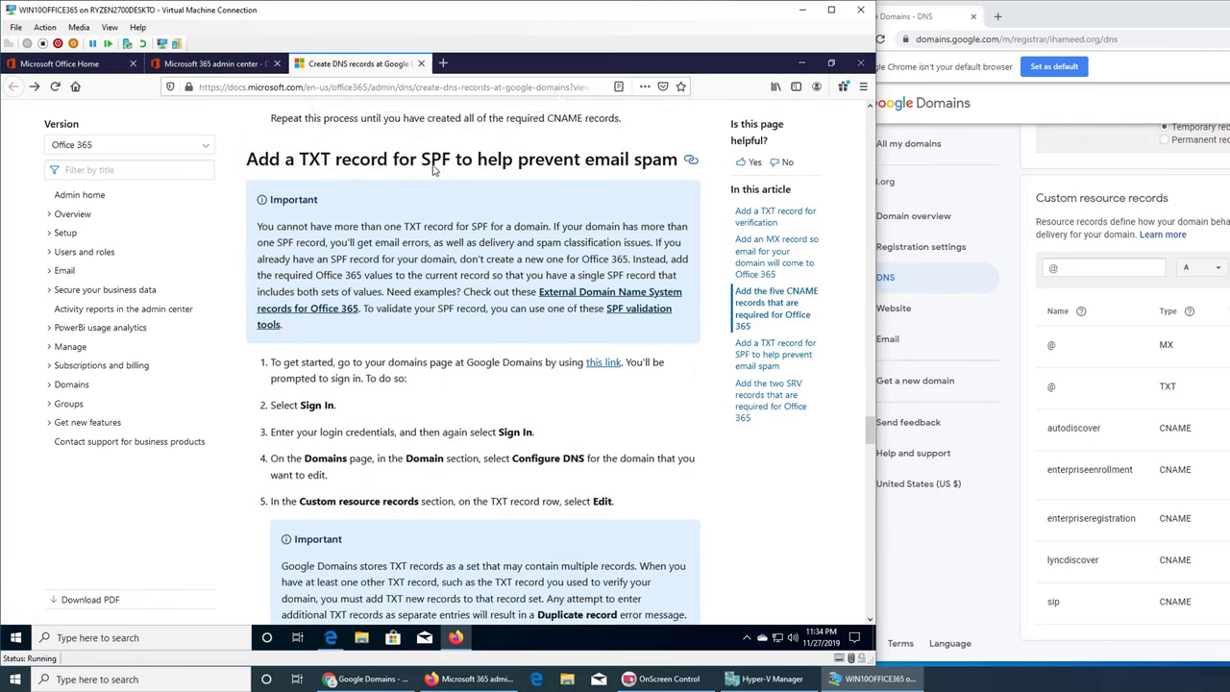
scroll(390, 432, down, 2)
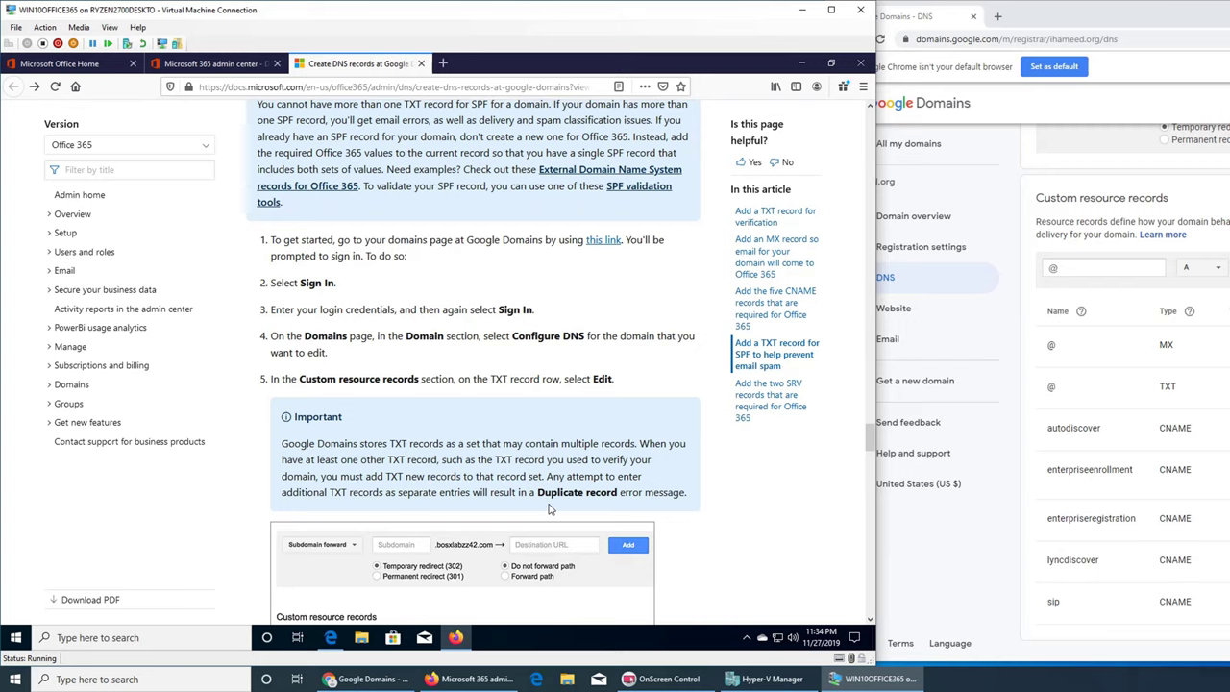
scroll(447, 435, down, 3)
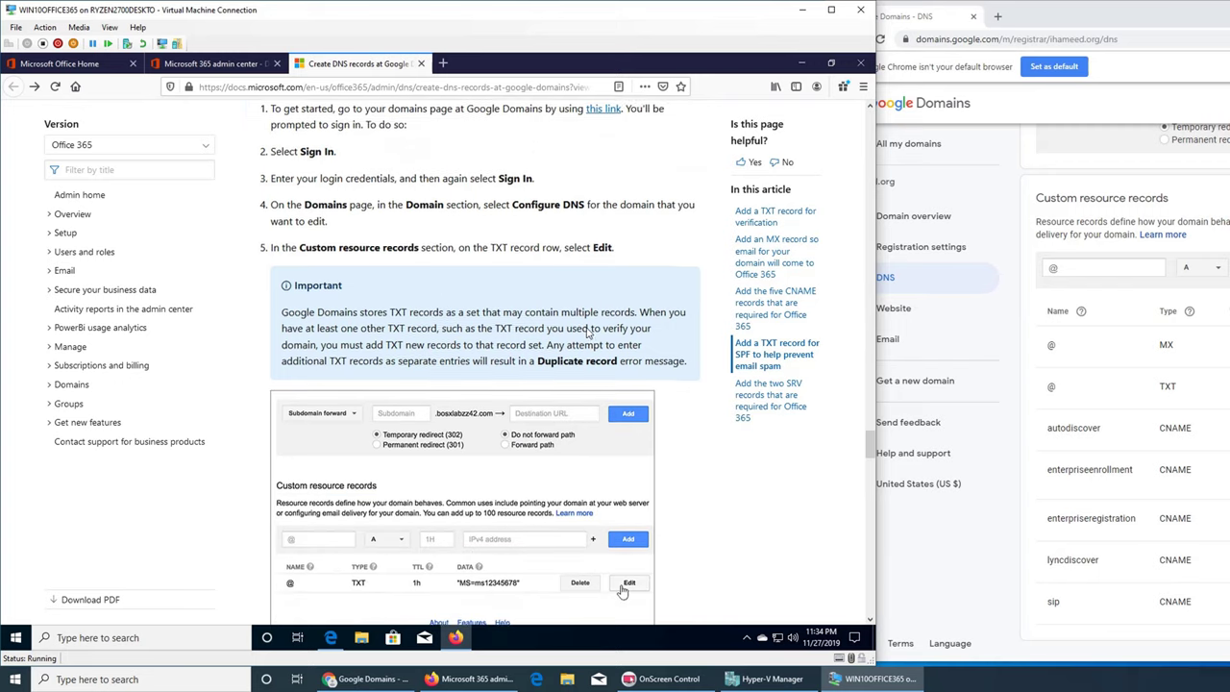
scroll(588, 332, down, 3)
scroll(589, 340, down, 4)
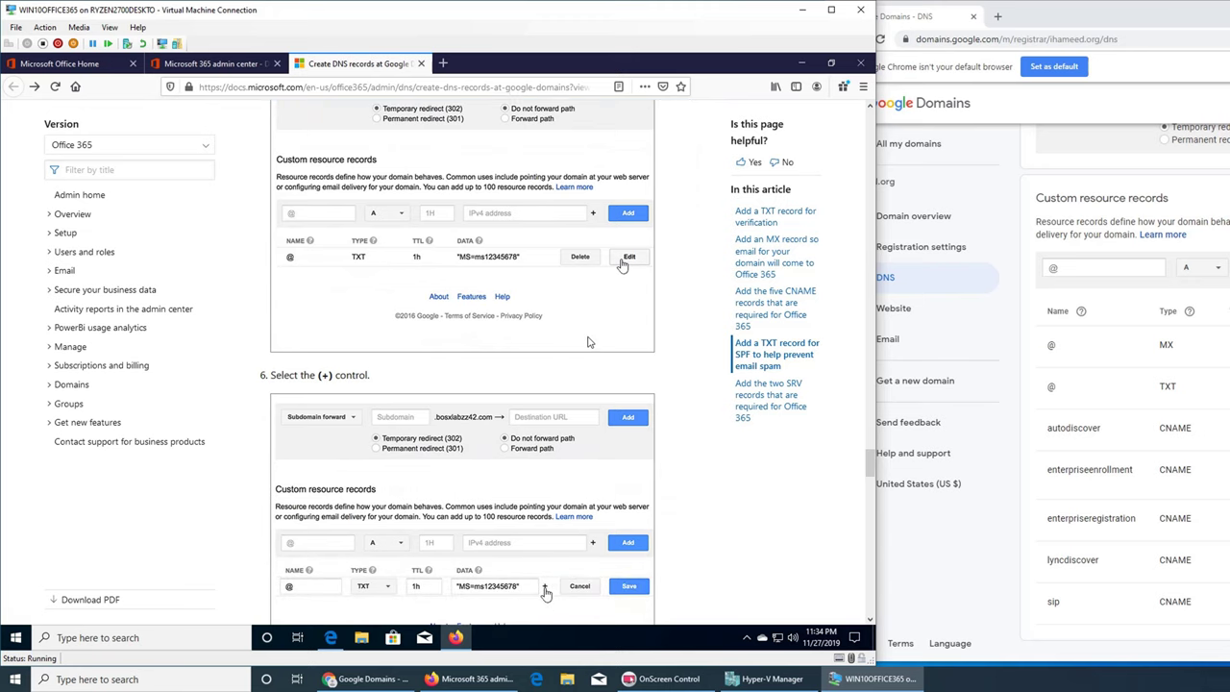
scroll(589, 341, down, 2)
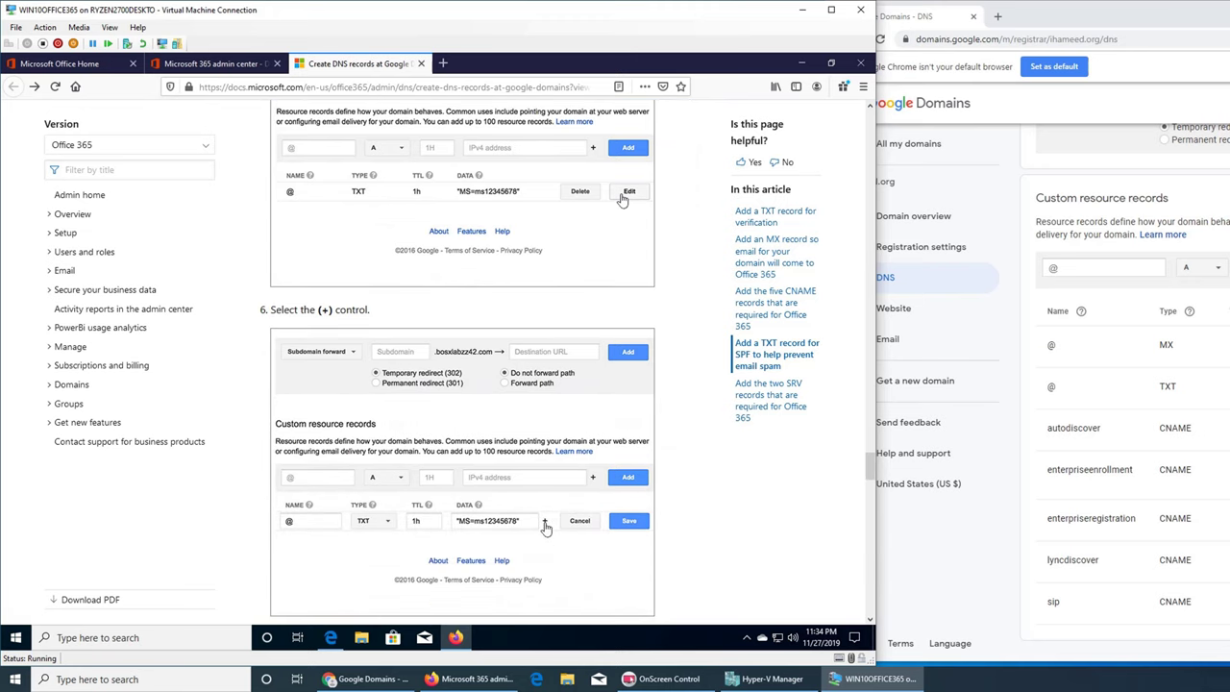
- Add v=spf1 include:spf.protection.outlook.com -all from the docs to the @ TXT record and save it
click(1052, 386)
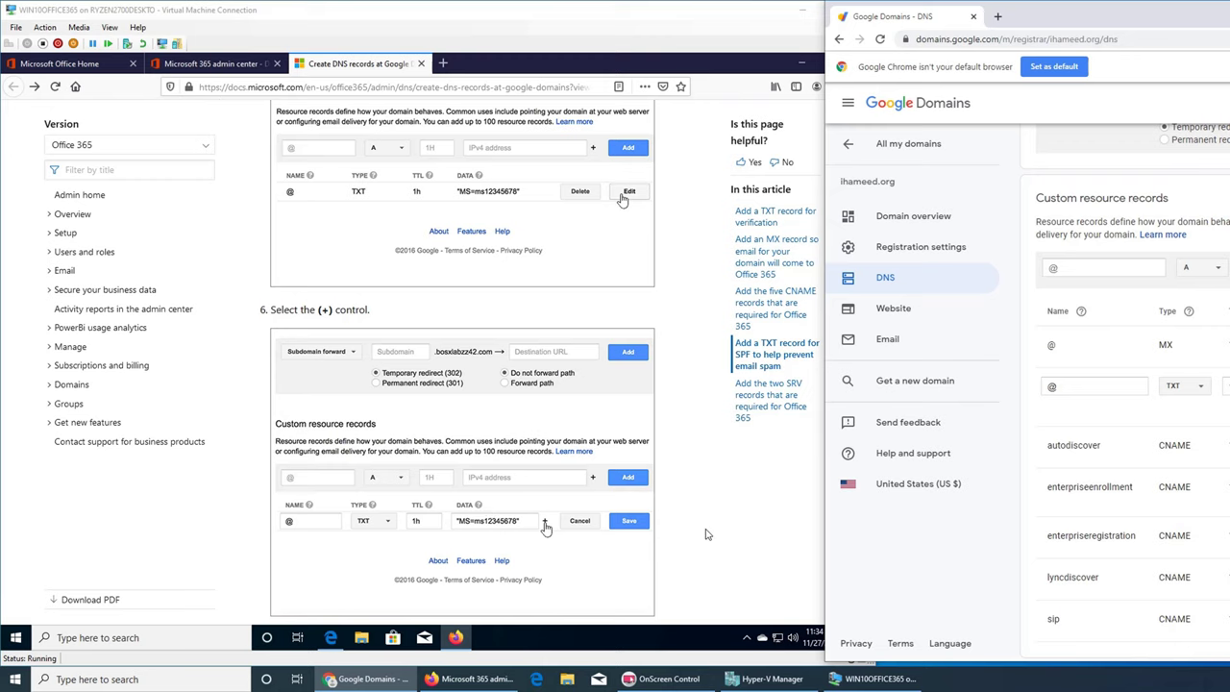
click(544, 528)
scroll(567, 490, down, 3)
scroll(538, 443, down, 2)
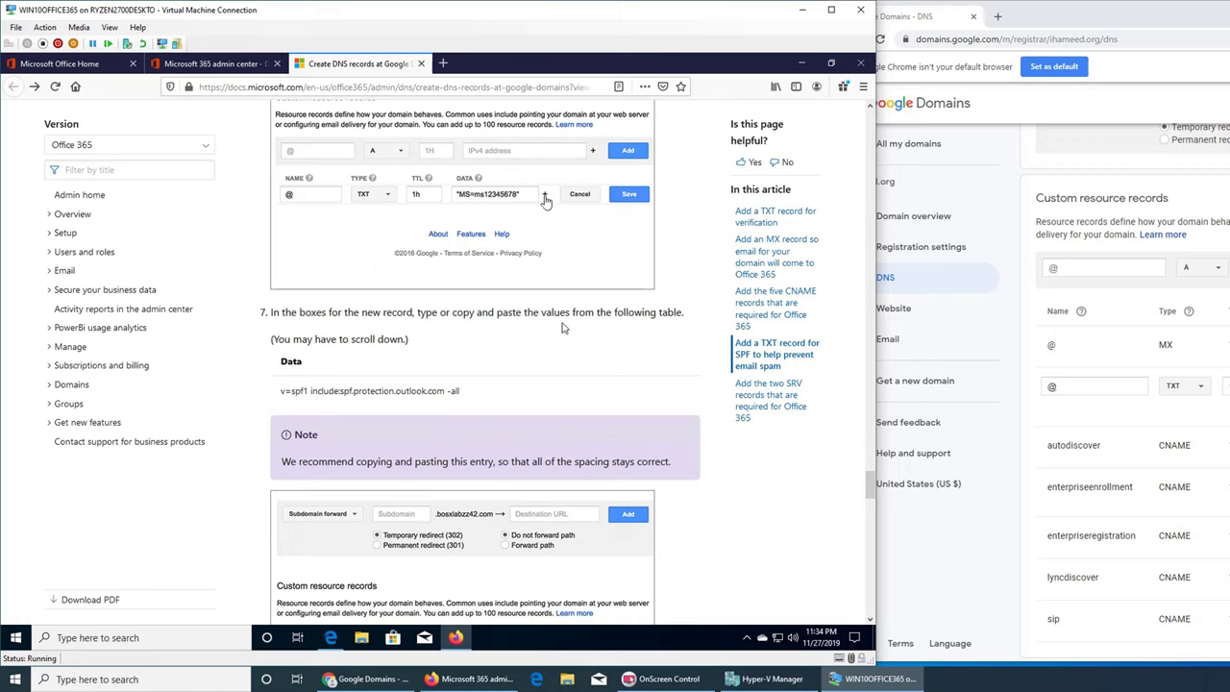
triple_click(369, 394)
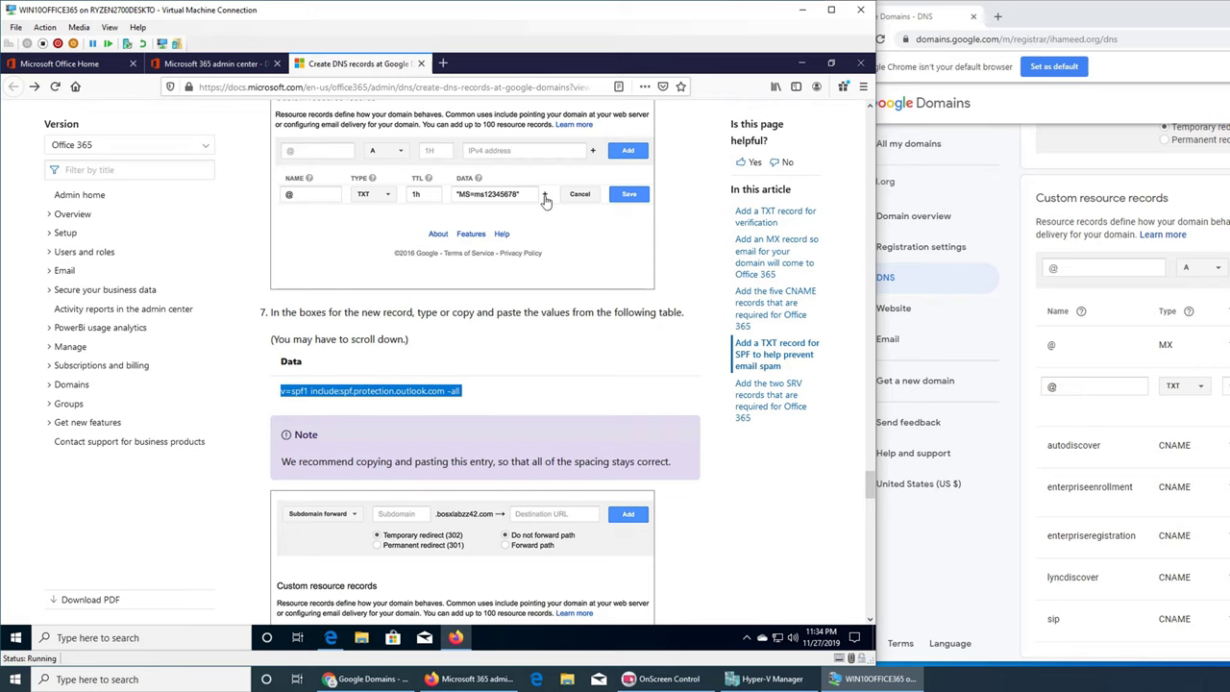
key(alt+Tab)
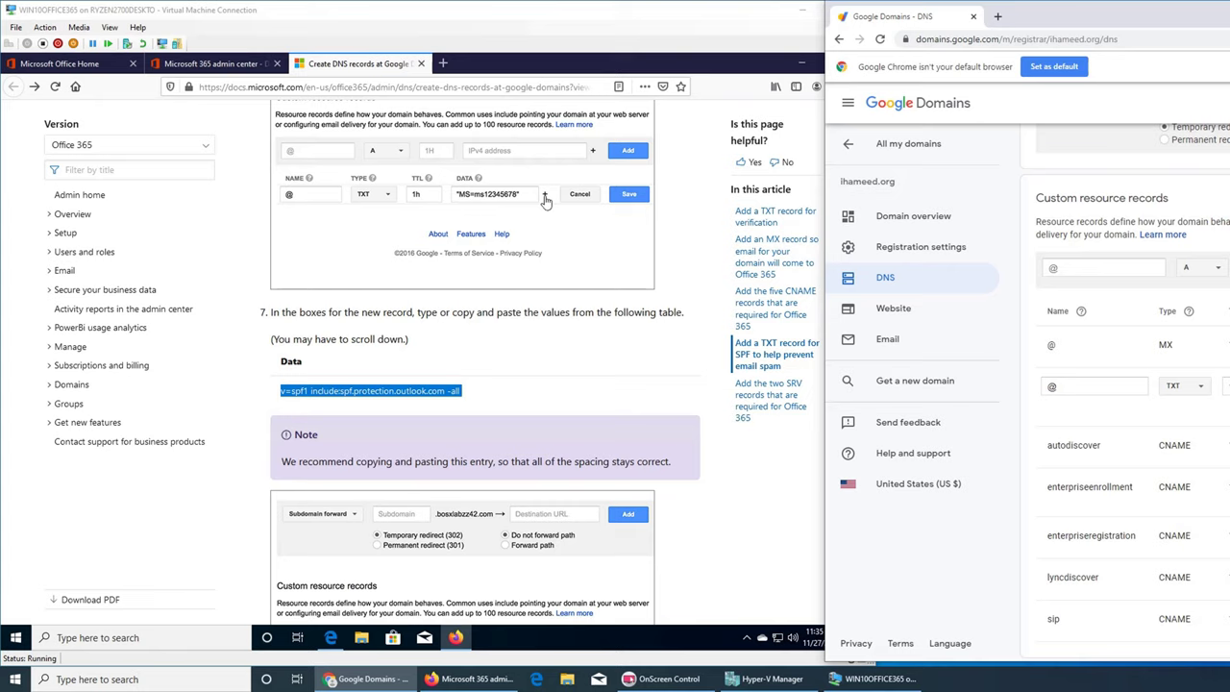
key(Return)
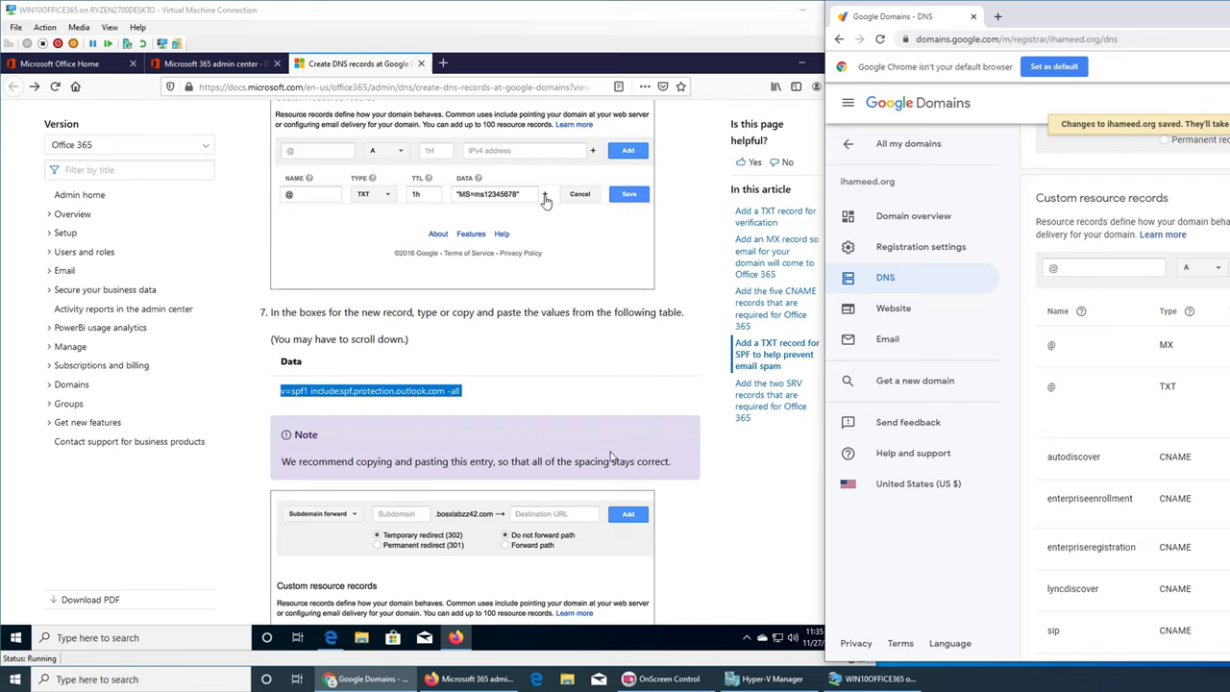
click(706, 510)
scroll(639, 468, down, 3)
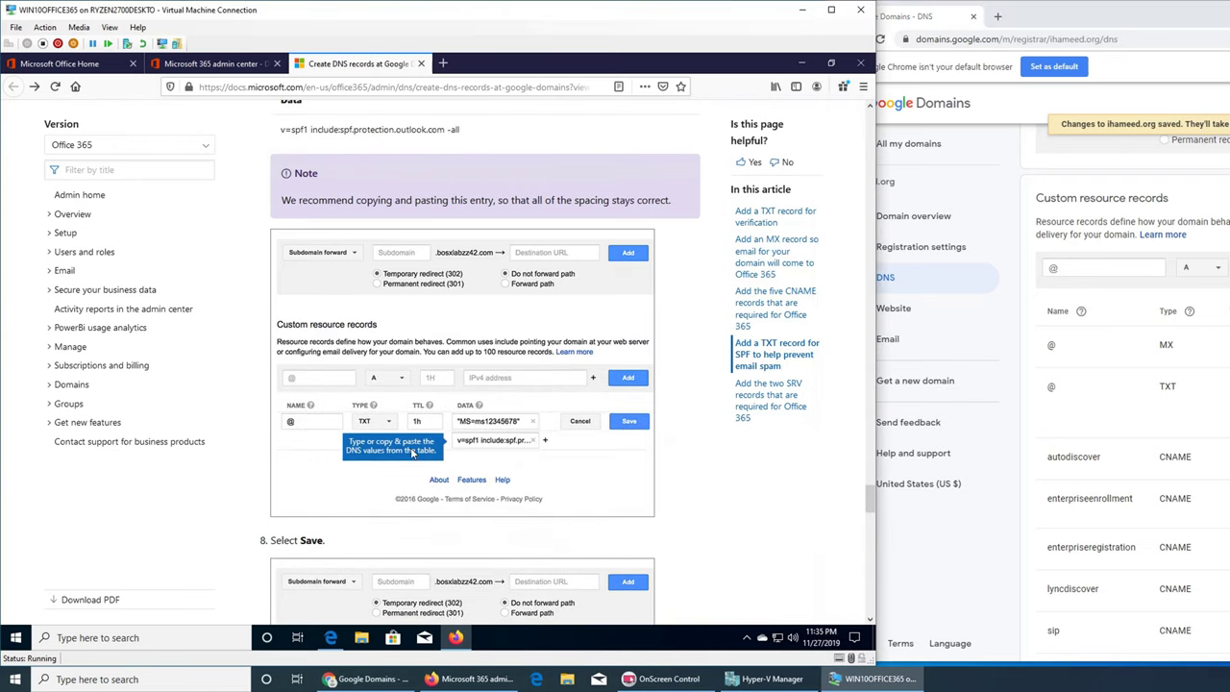
- Scroll to 'Add the two SRV records' and select the _sip._tls record name in the table
scroll(682, 574, down, 1)
scroll(683, 573, down, 6)
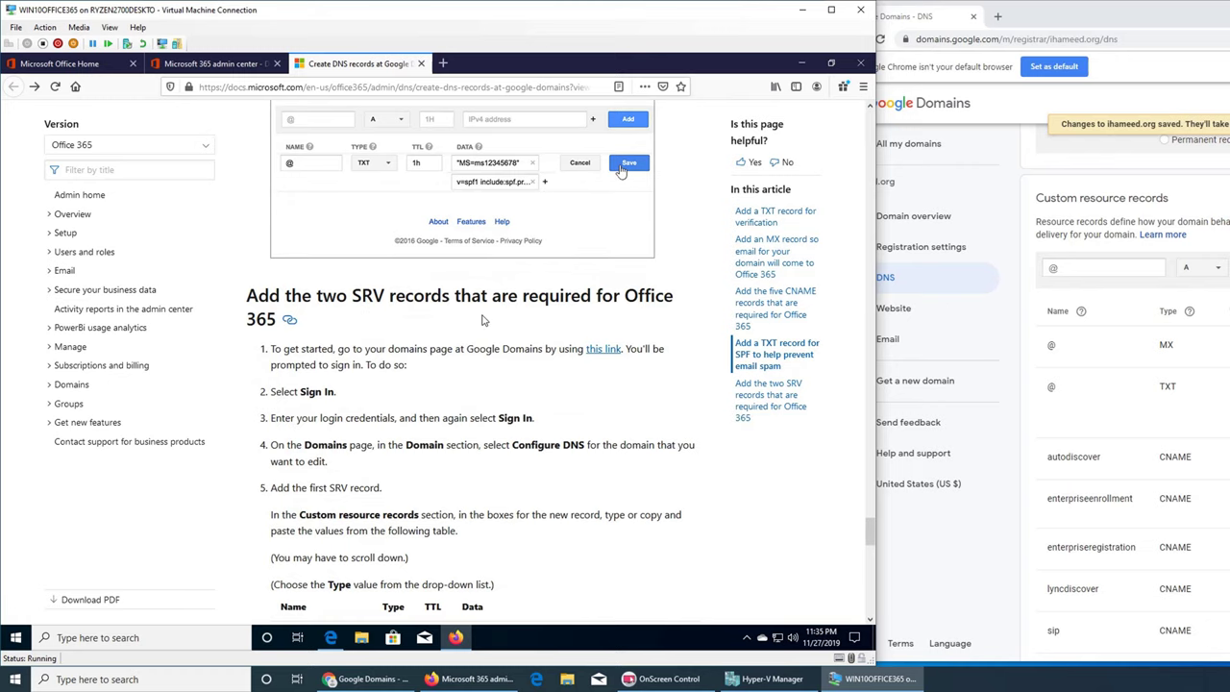
scroll(556, 336, down, 2)
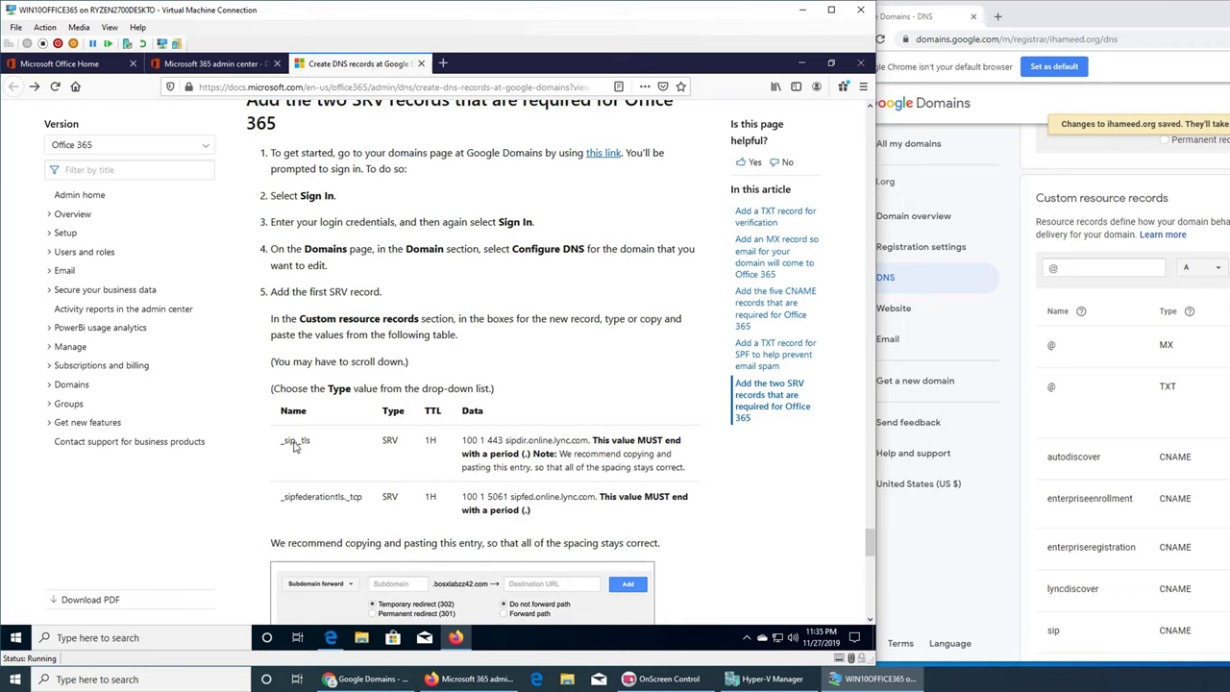
double_click(295, 442)
key(ctrl+c)
scroll(705, 327, down, 3)
scroll(704, 327, down, 5)
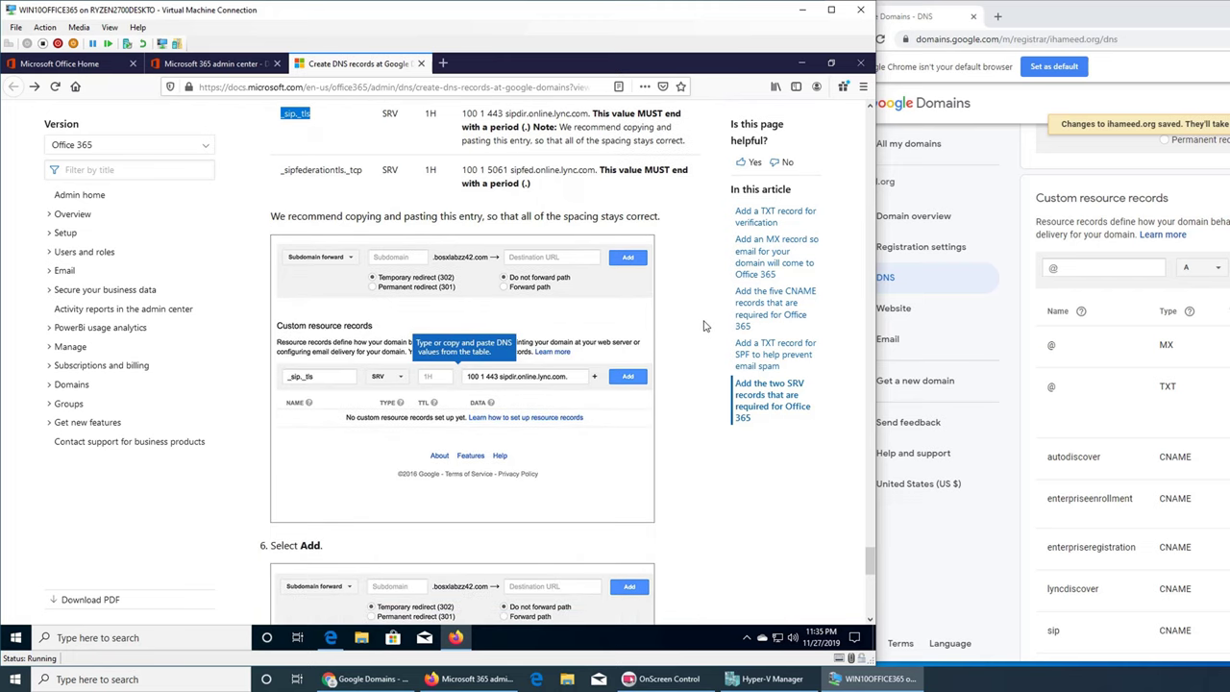
- Name the new record _sip._tls and set its type to SRV
click(1078, 265)
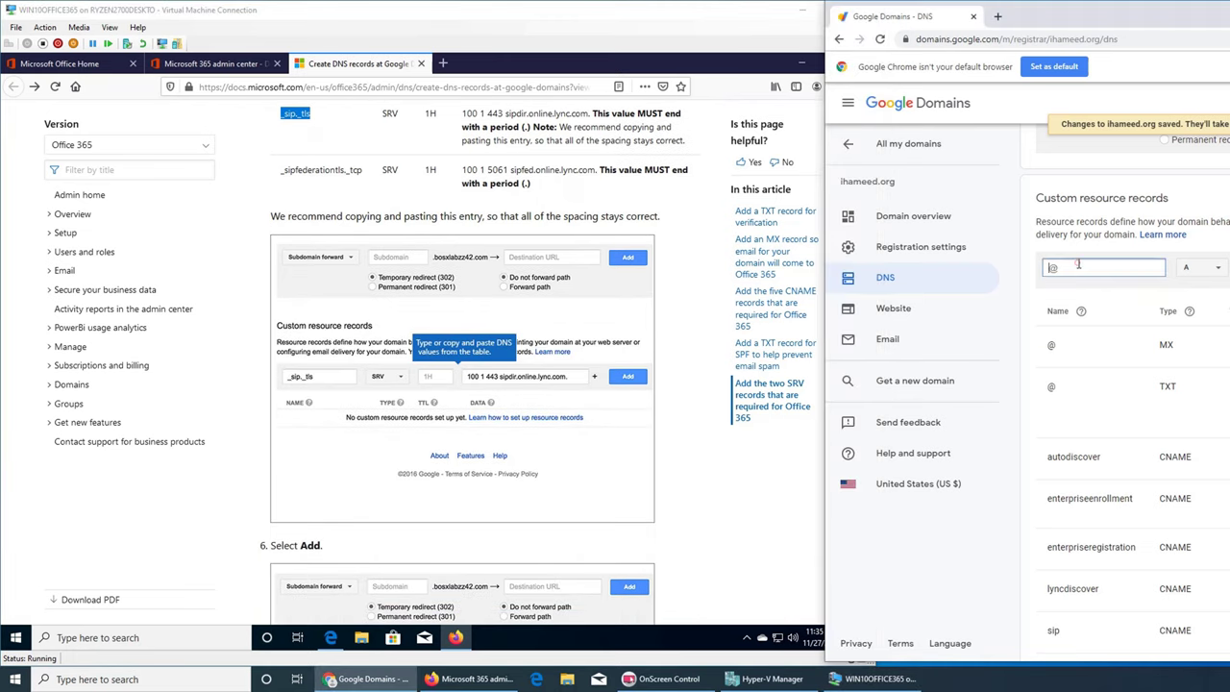
key(ctrl+v)
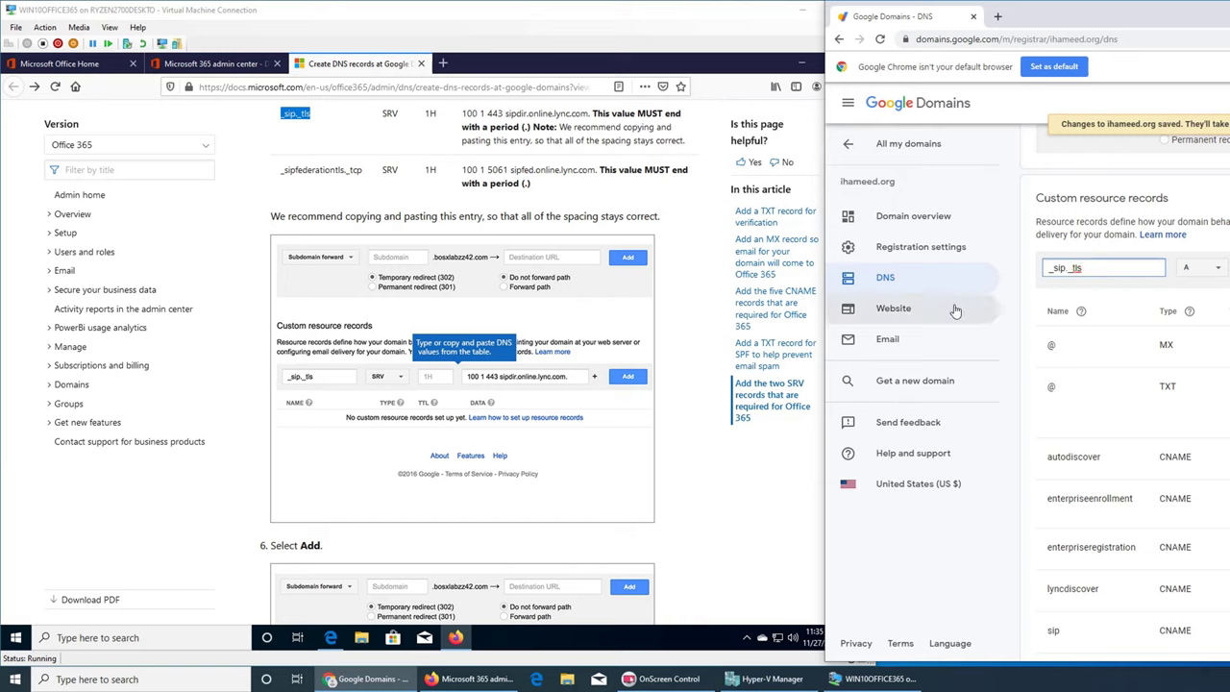
click(1046, 269)
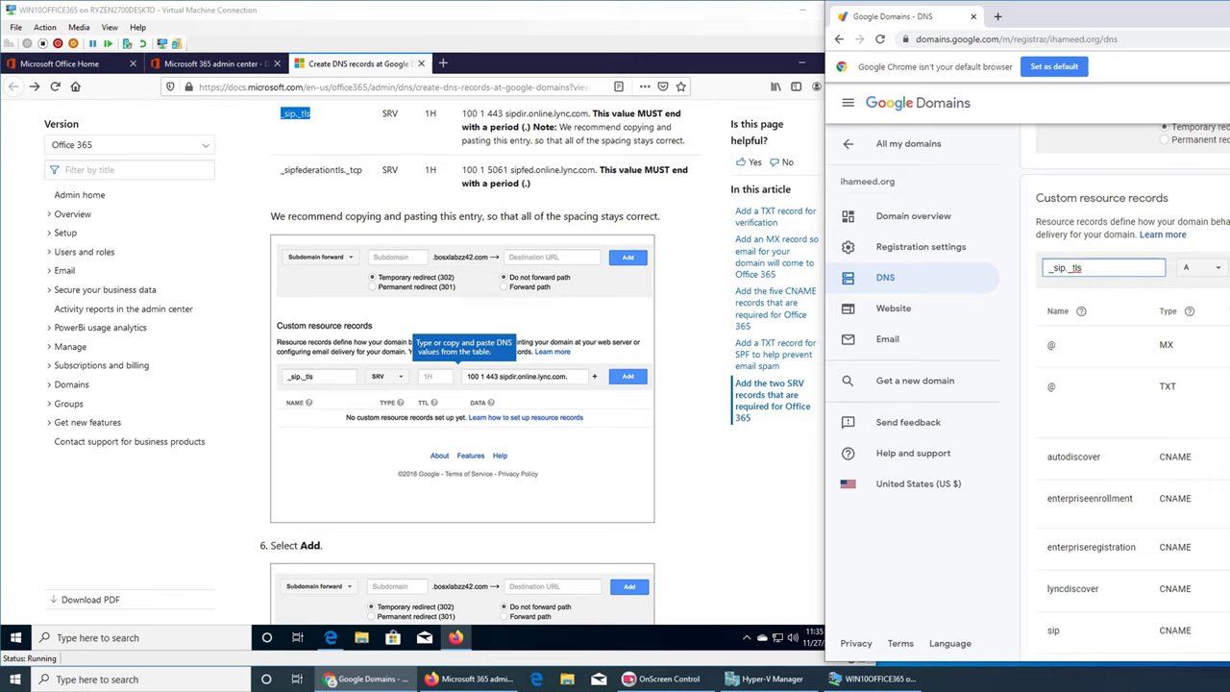
click(1210, 268)
scroll(1217, 356, down, 2)
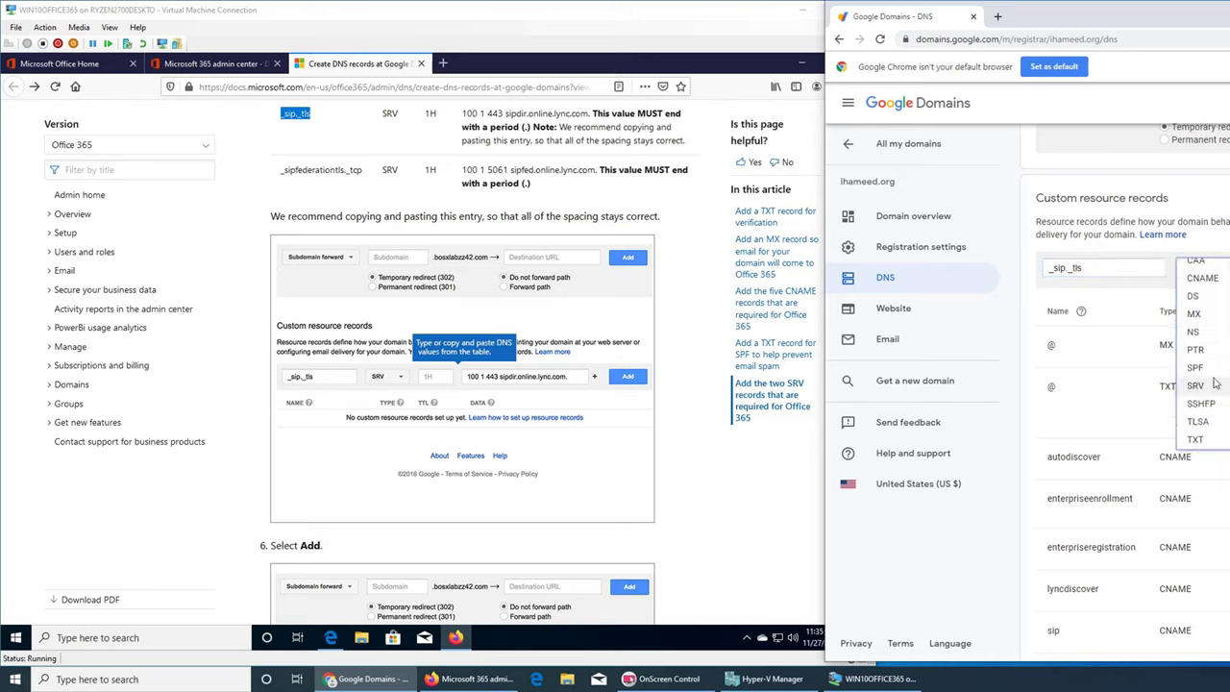
click(1213, 387)
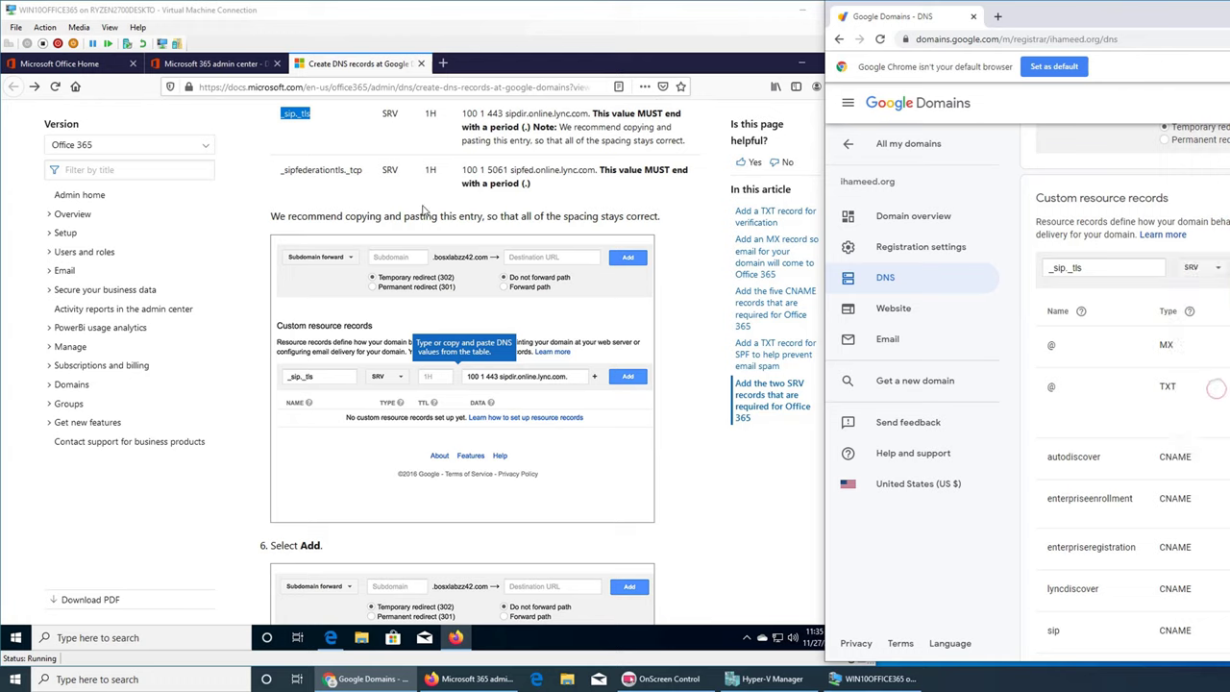
- Copy the SRV data value from the docs and save the _sip._tls record
triple_click(469, 173)
click(529, 170)
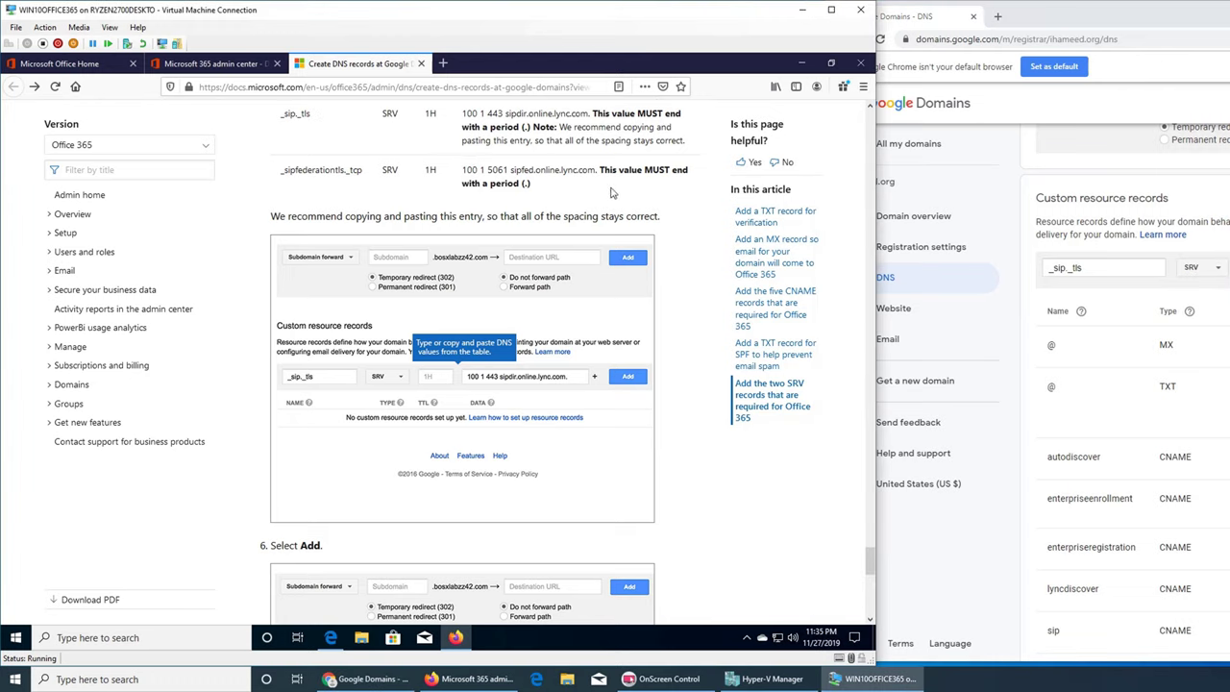
drag(597, 171, 465, 173)
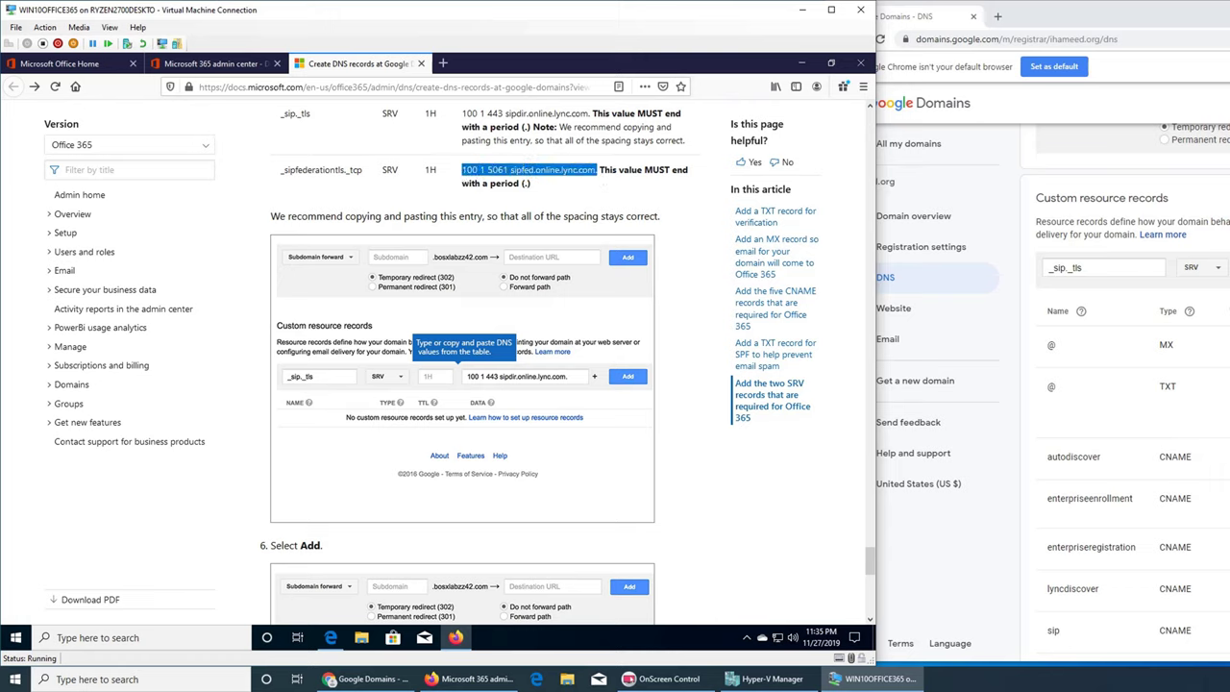
key(alt+Tab)
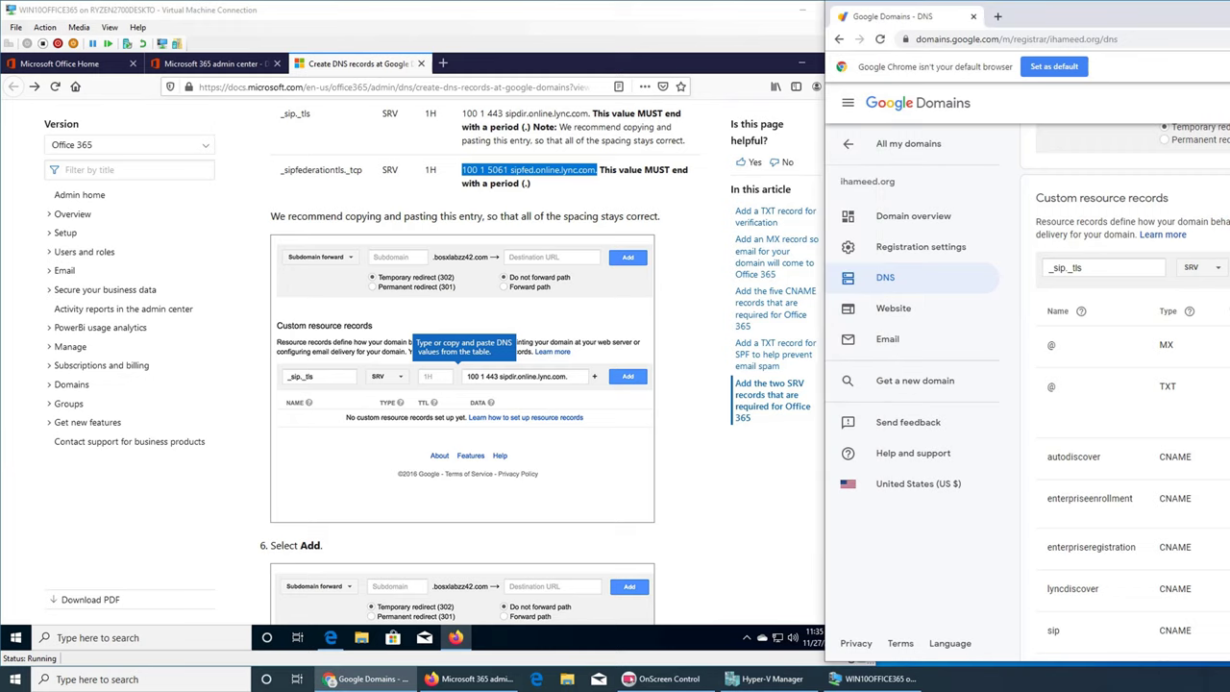
key(Return)
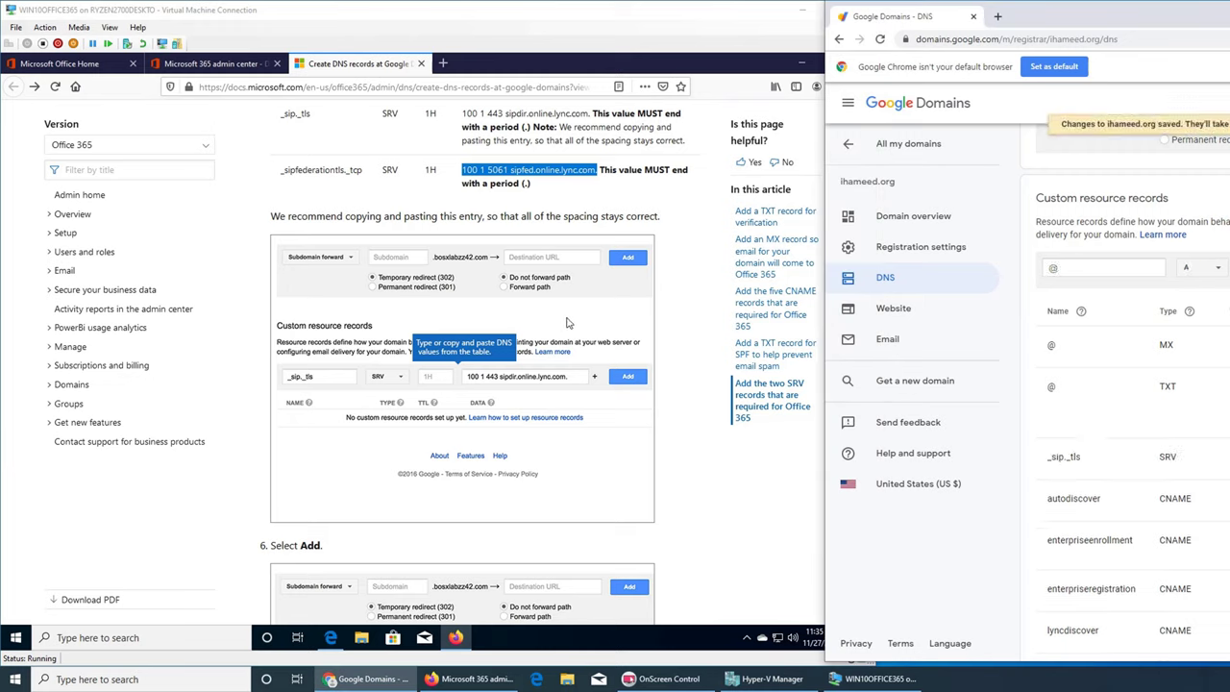
- Back in the docs, select the _sipfederationtls._tcp record name
click(714, 459)
scroll(712, 459, down, 3)
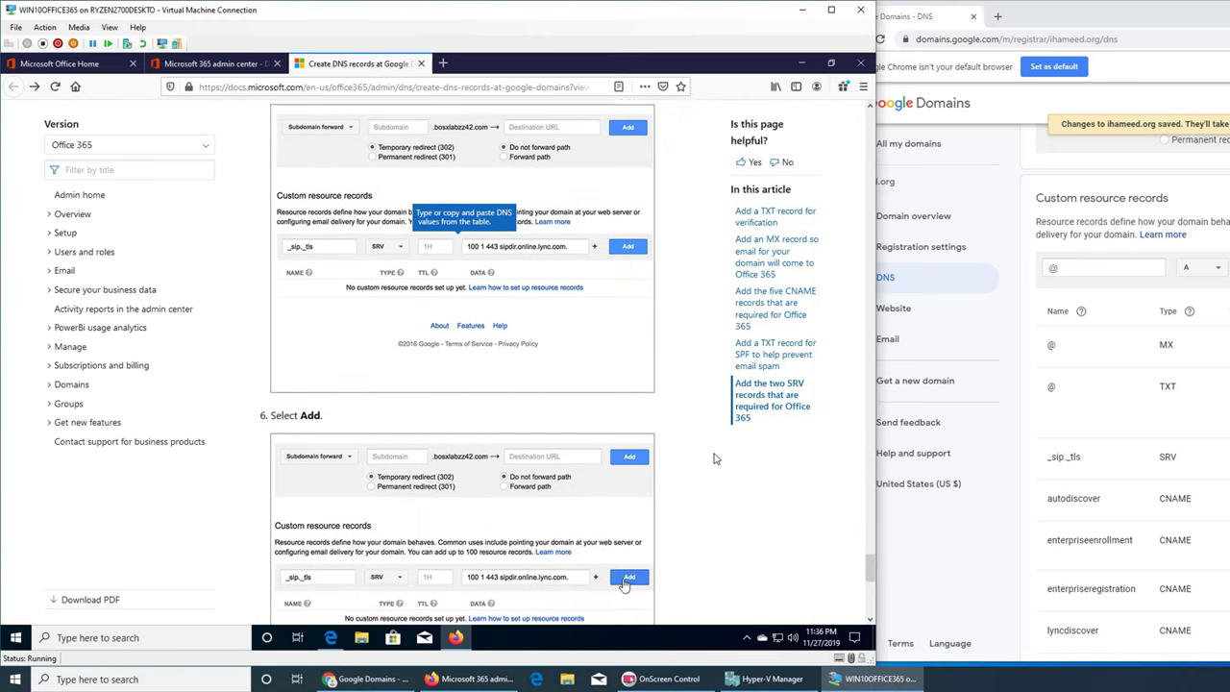
scroll(713, 459, up, 2)
scroll(712, 458, up, 2)
triple_click(308, 239)
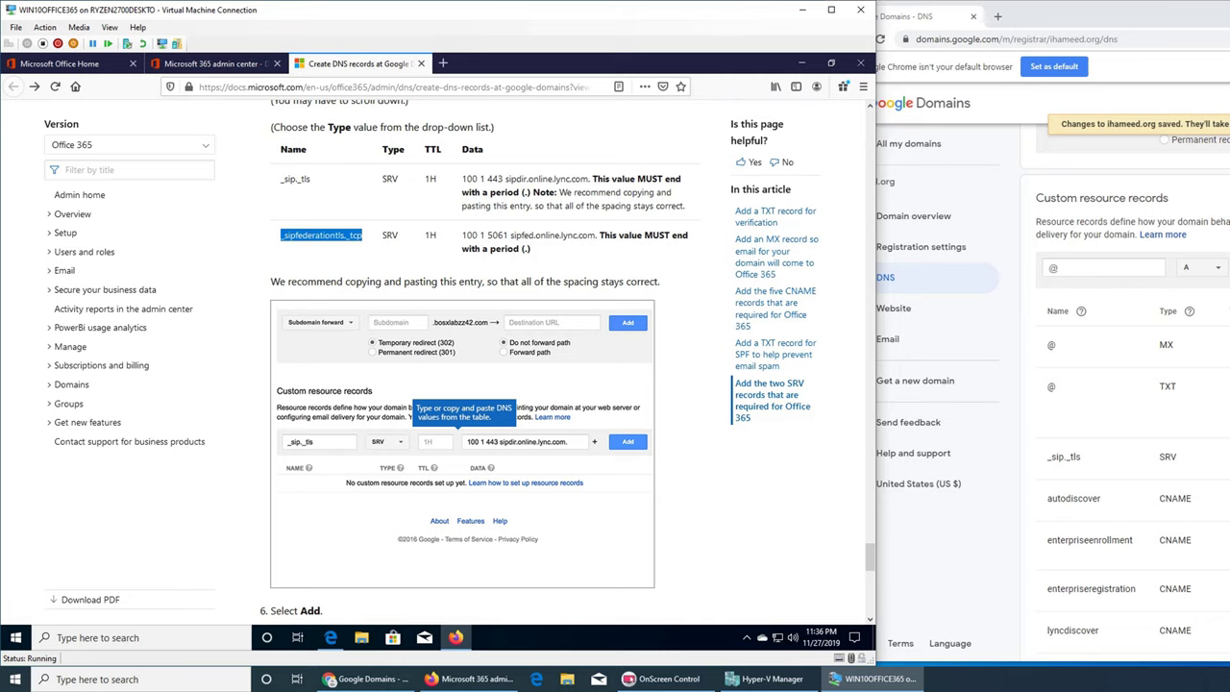
- Check the _sip._tls record against the docs value 100 1 443 sipdir.online.lync.com
click(368, 678)
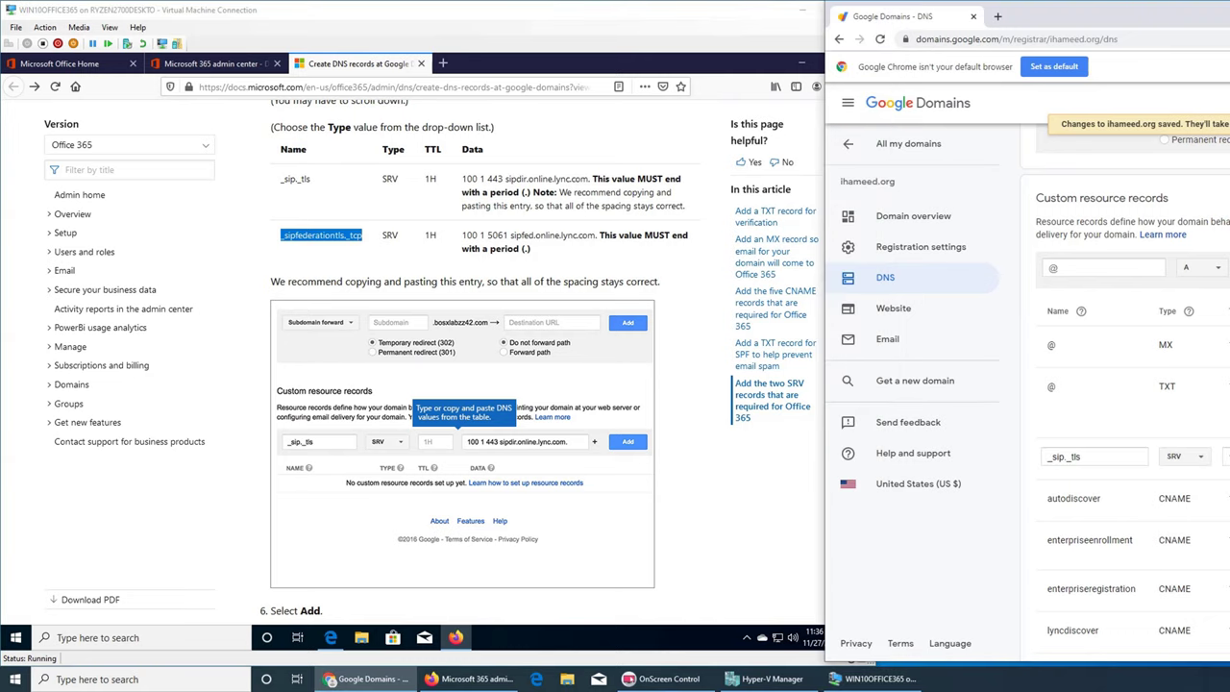
click(509, 182)
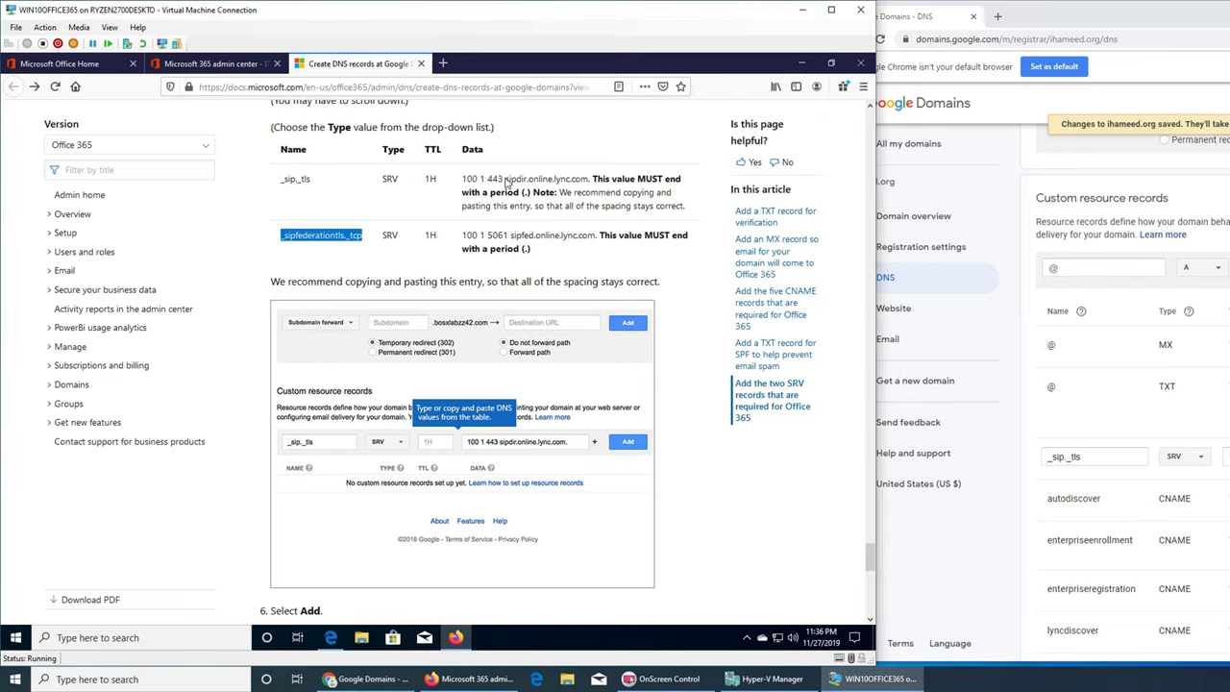
triple_click(509, 183)
click(477, 182)
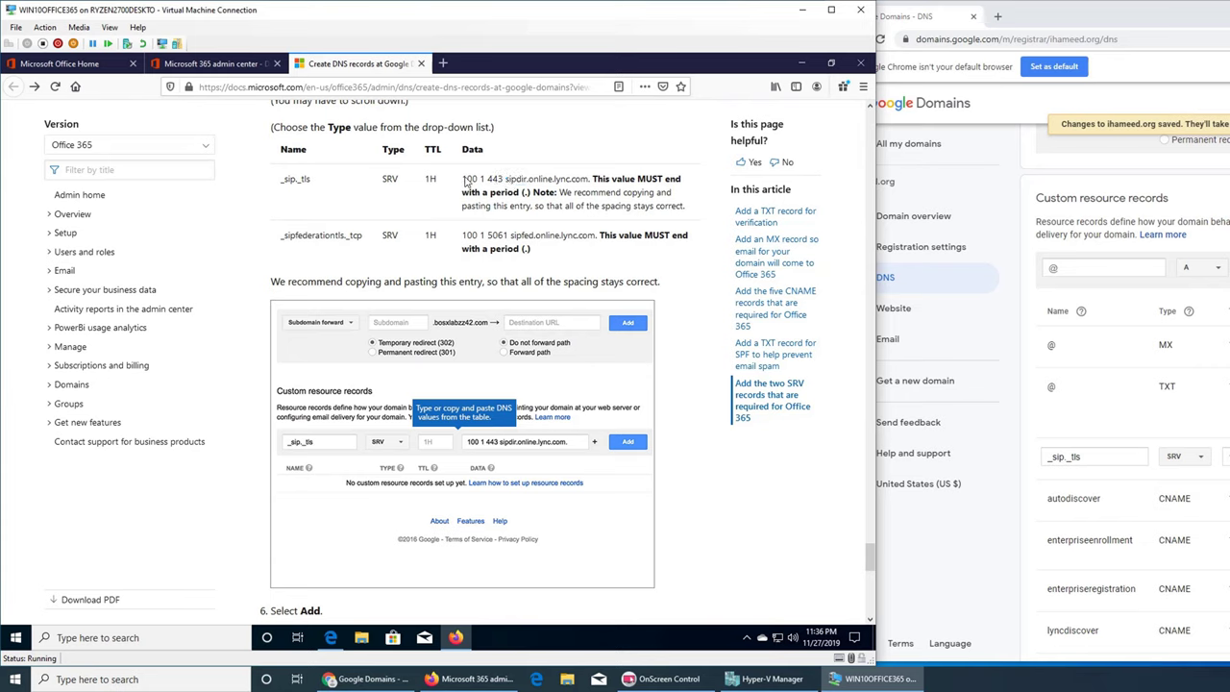
drag(463, 181, 590, 181)
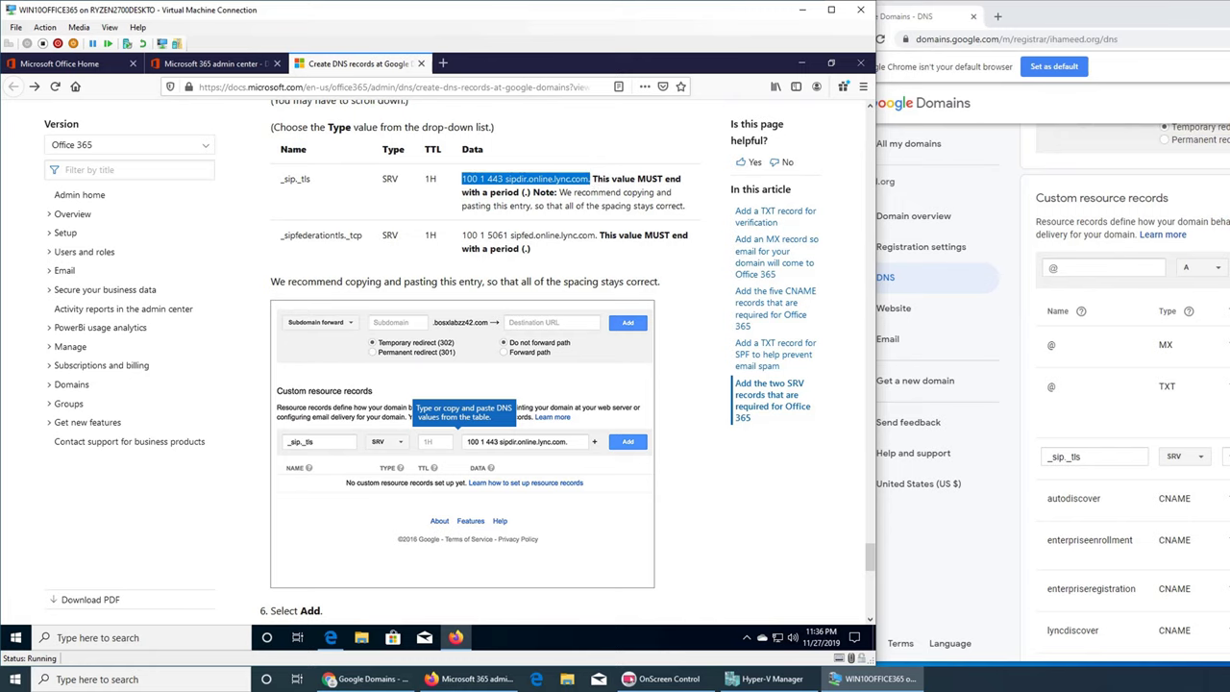
click(365, 679)
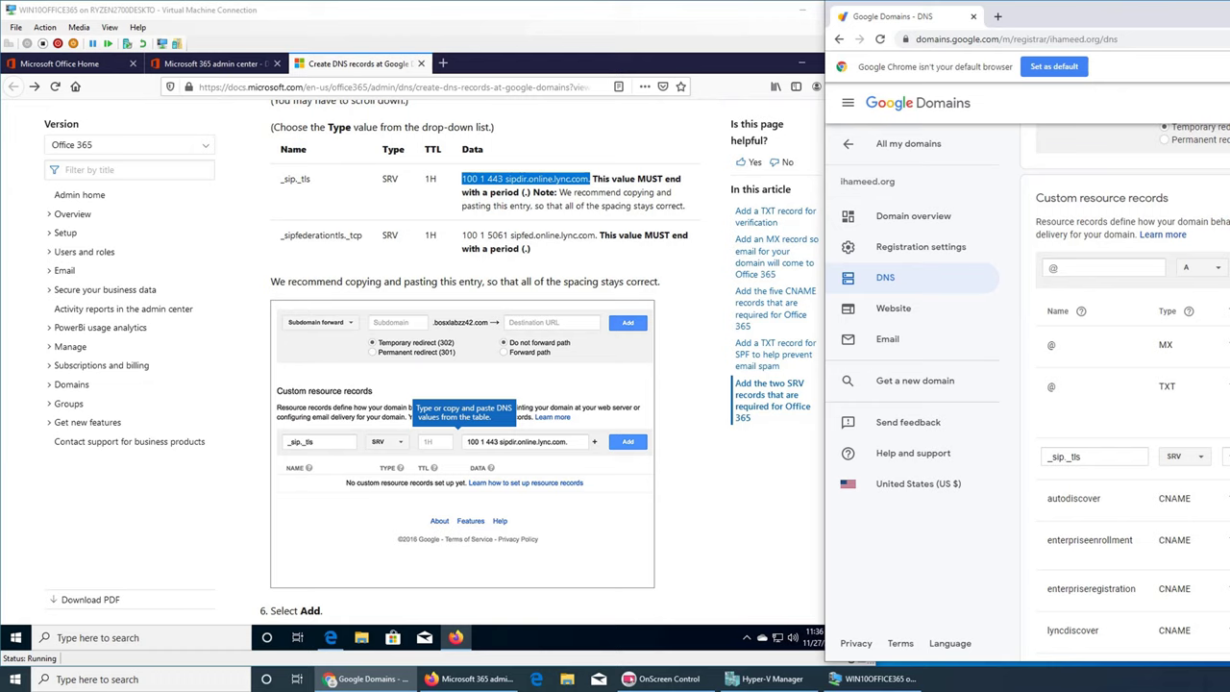
- Copy _sipfederationtls._tcp from the docs into the new record's Name field
click(335, 243)
double_click(333, 242)
key(ctrl+c)
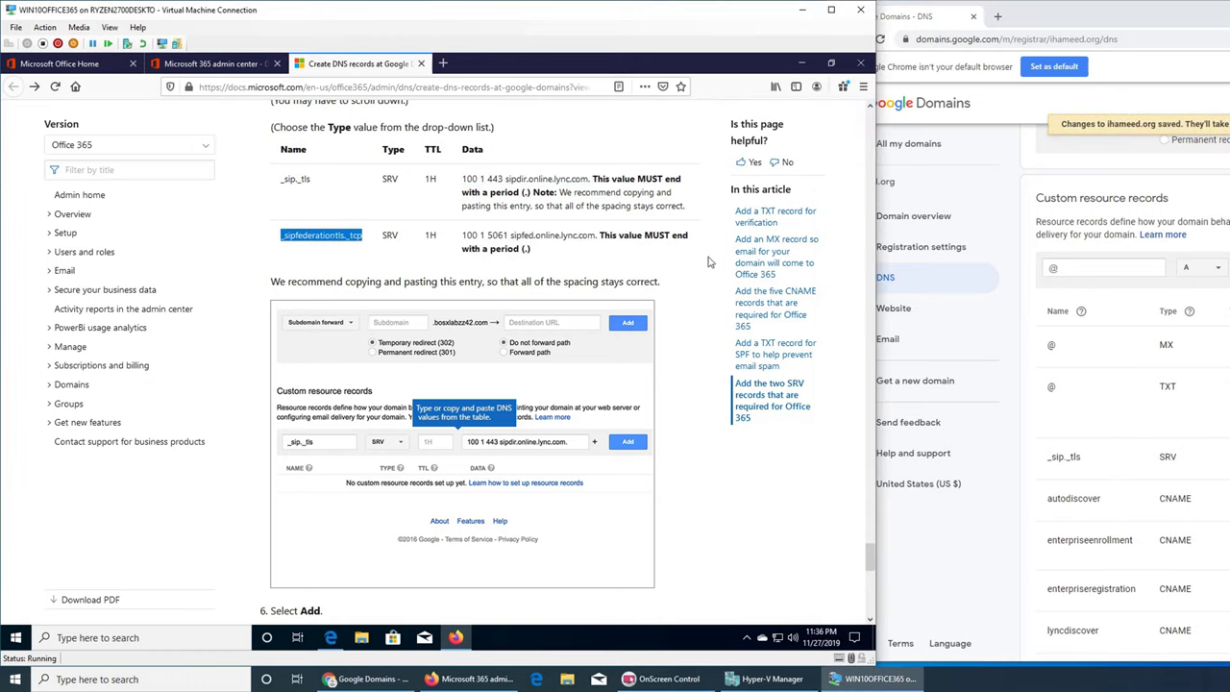
click(1073, 273)
key(ctrl+v)
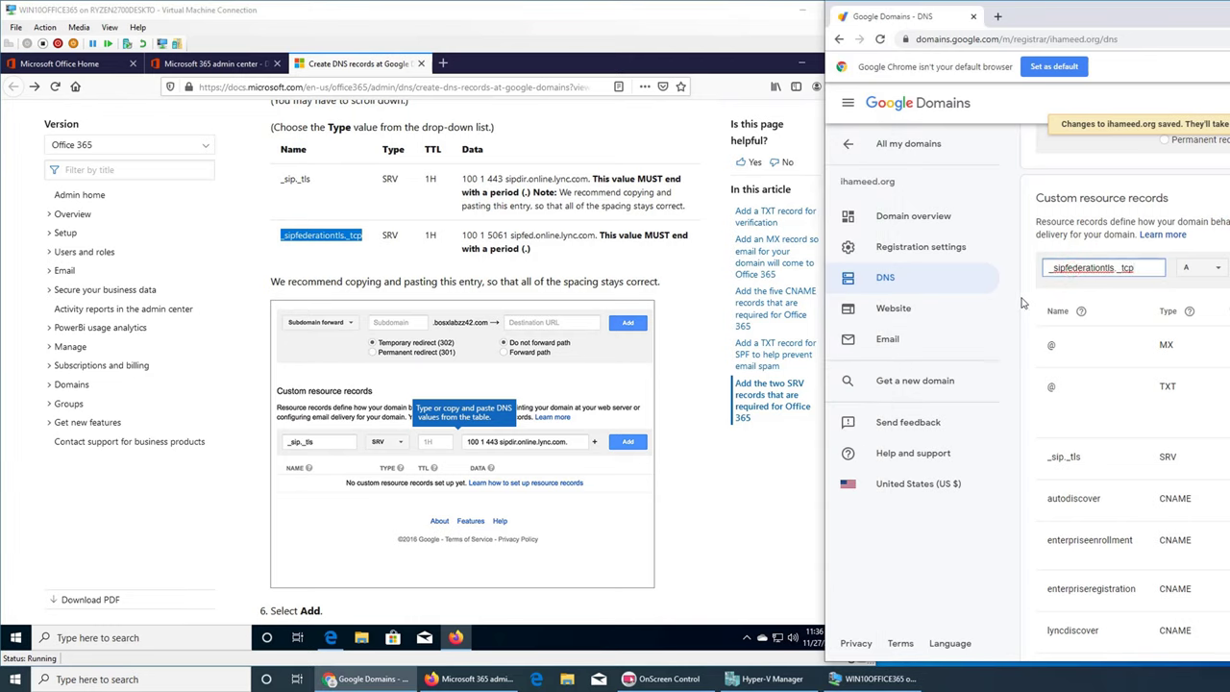
- Copy the sipfed data value, set the type to SRV, and save the _sipfederationtls._tcp record
click(466, 241)
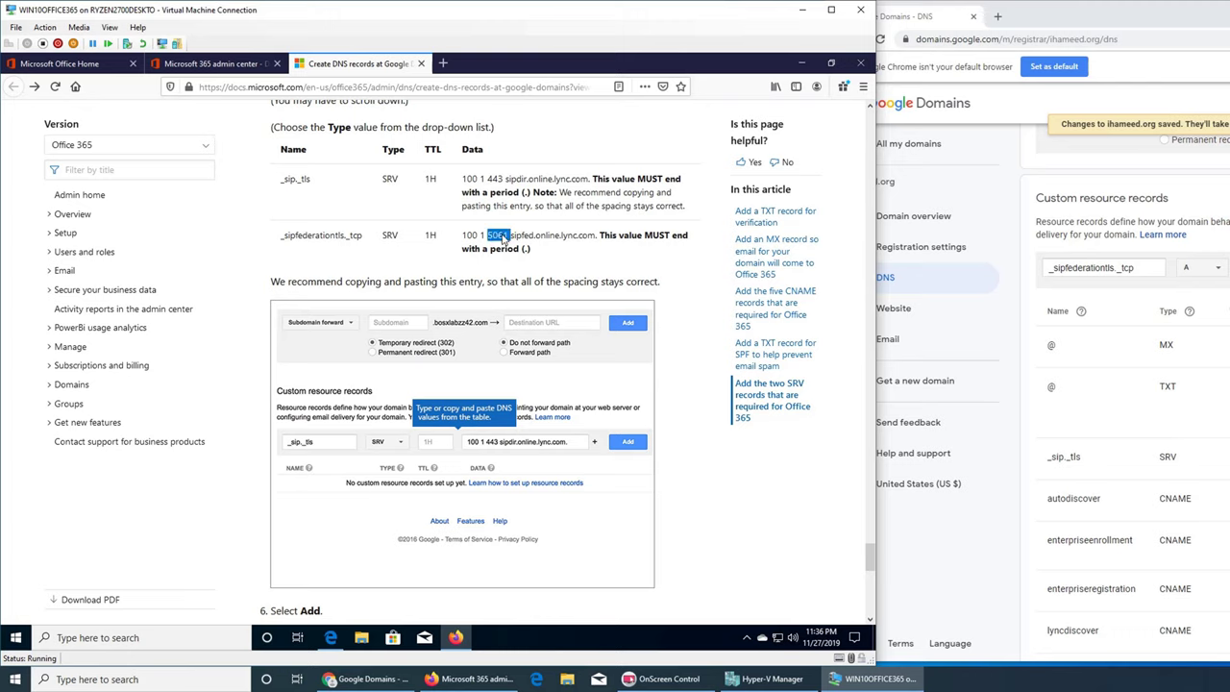
drag(503, 237, 509, 240)
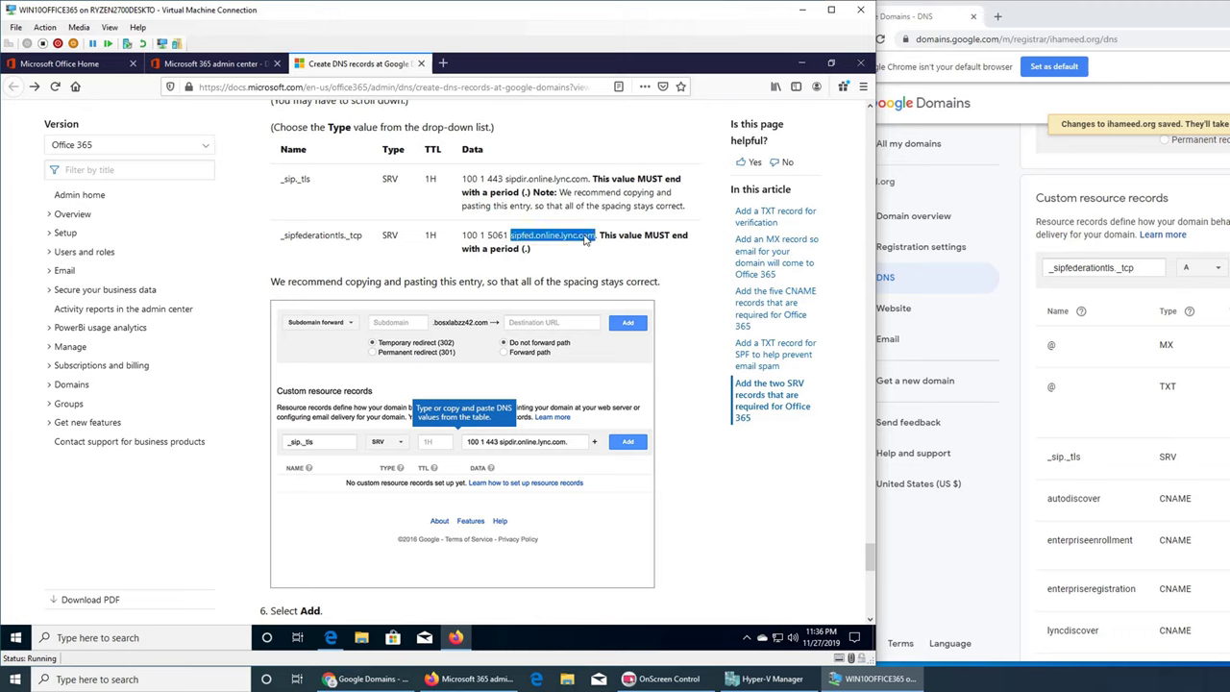
click(597, 240)
drag(598, 241, 463, 242)
click(597, 243)
key(alt+Tab)
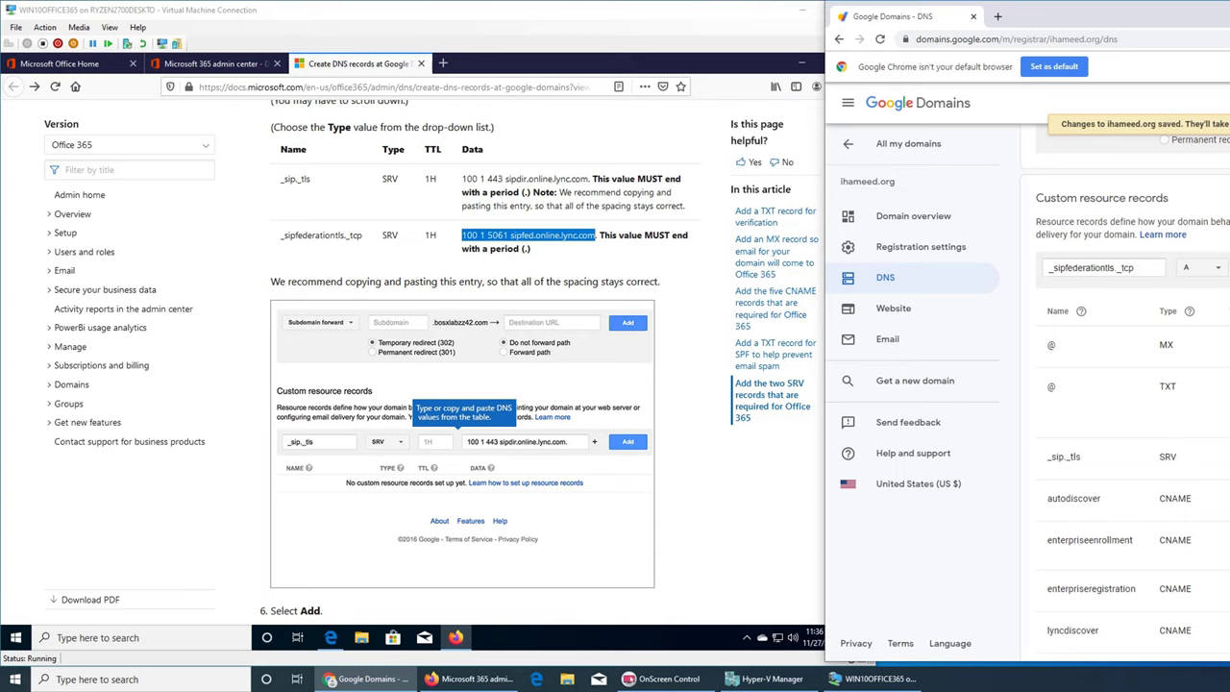
click(1199, 272)
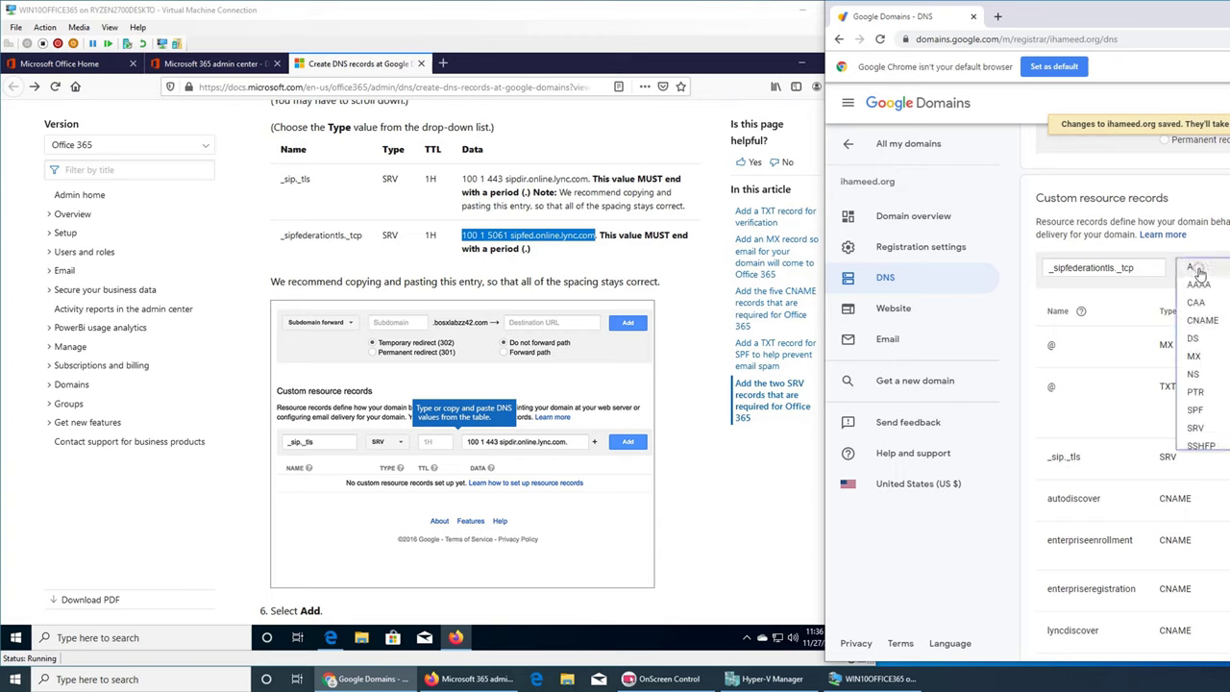
click(1197, 428)
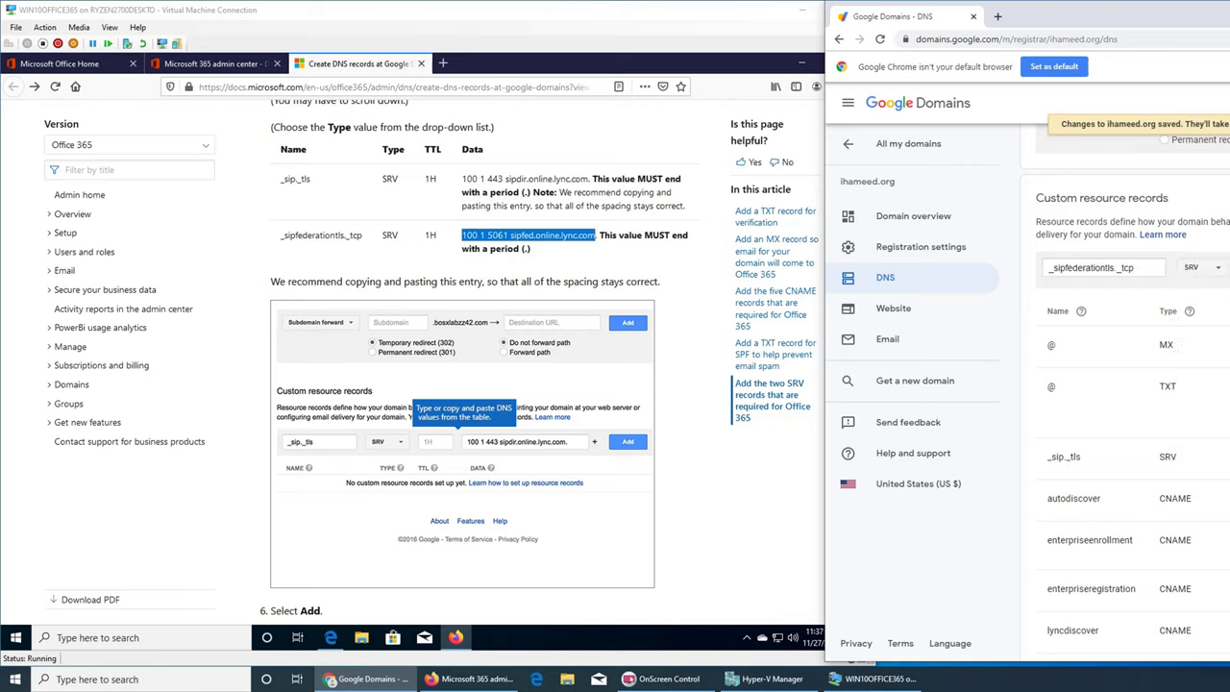
key(Return)
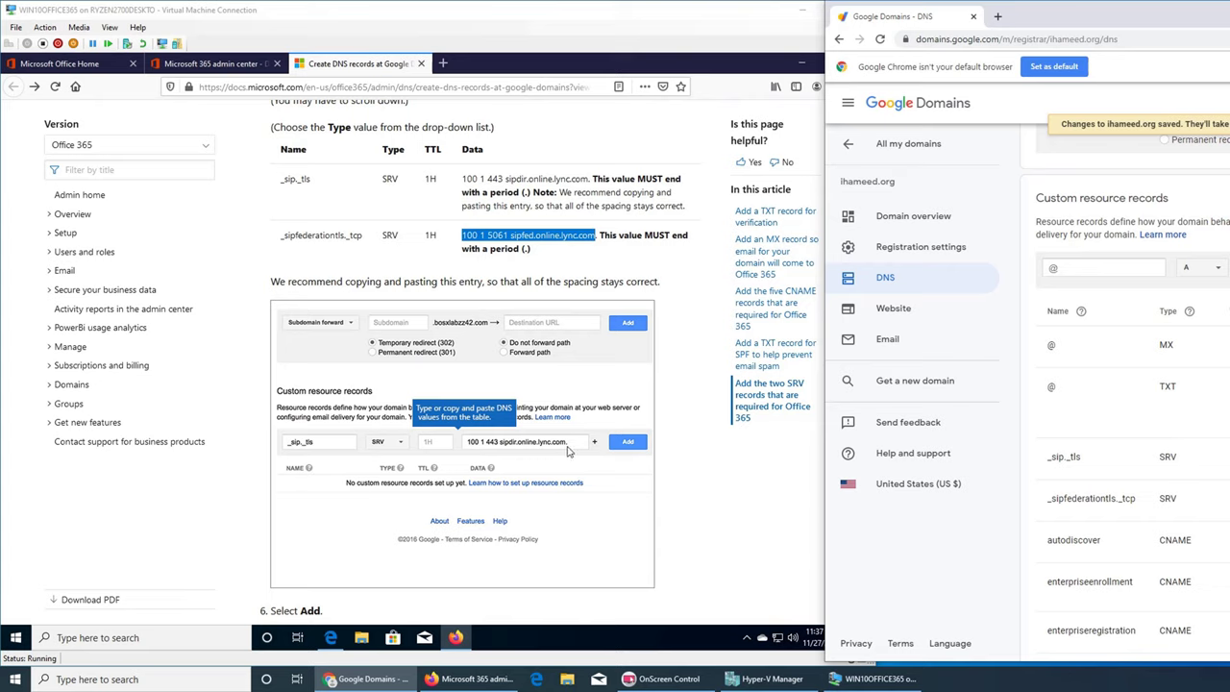
click(690, 484)
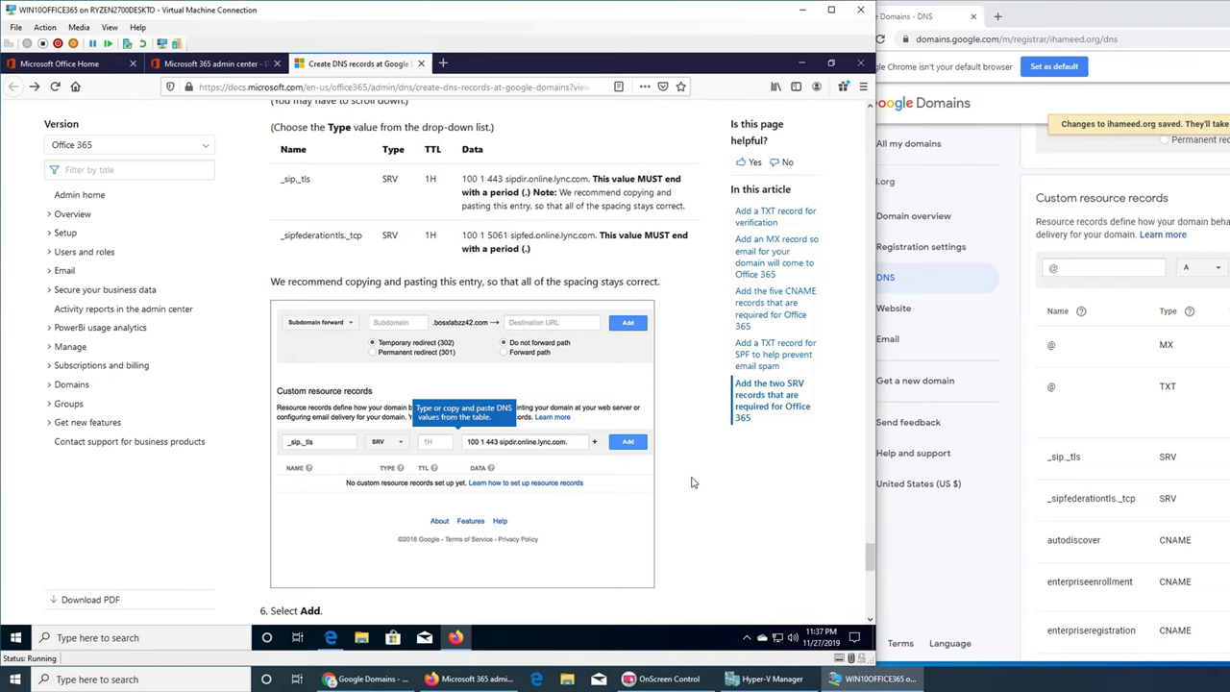
- Scroll to the article's note about 15-minute DNS changes, then minimise the Google Domains window
scroll(690, 484, down, 5)
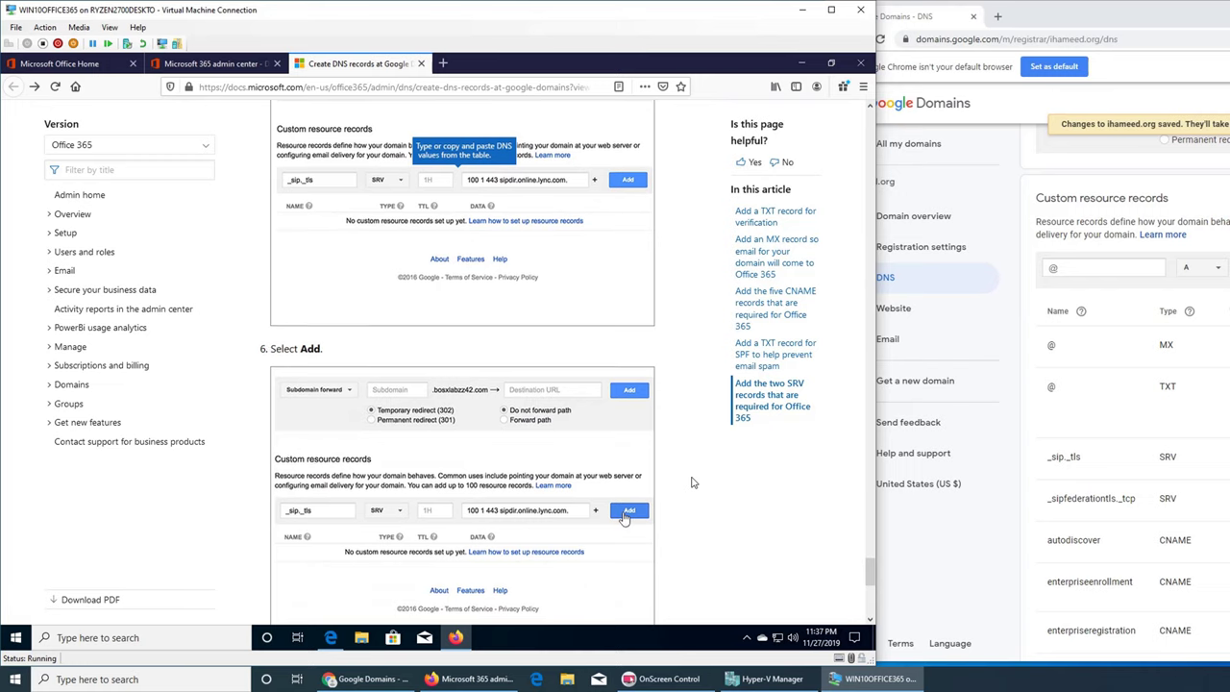
scroll(690, 483, down, 6)
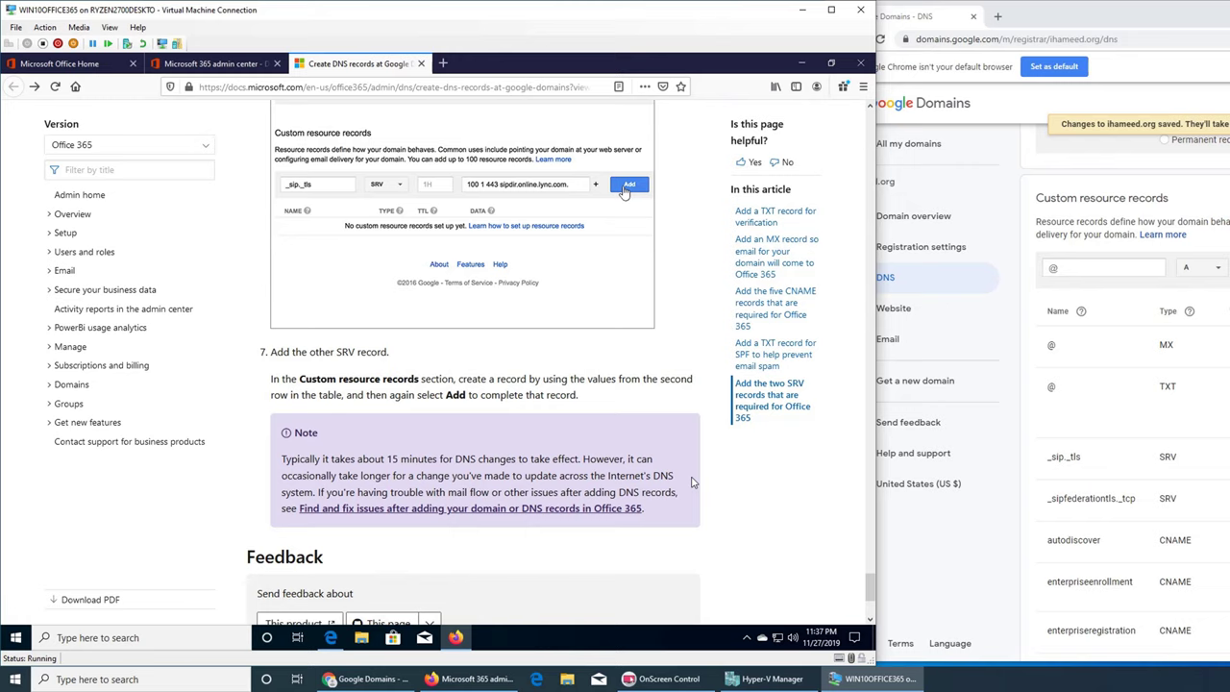
scroll(692, 481, down, 5)
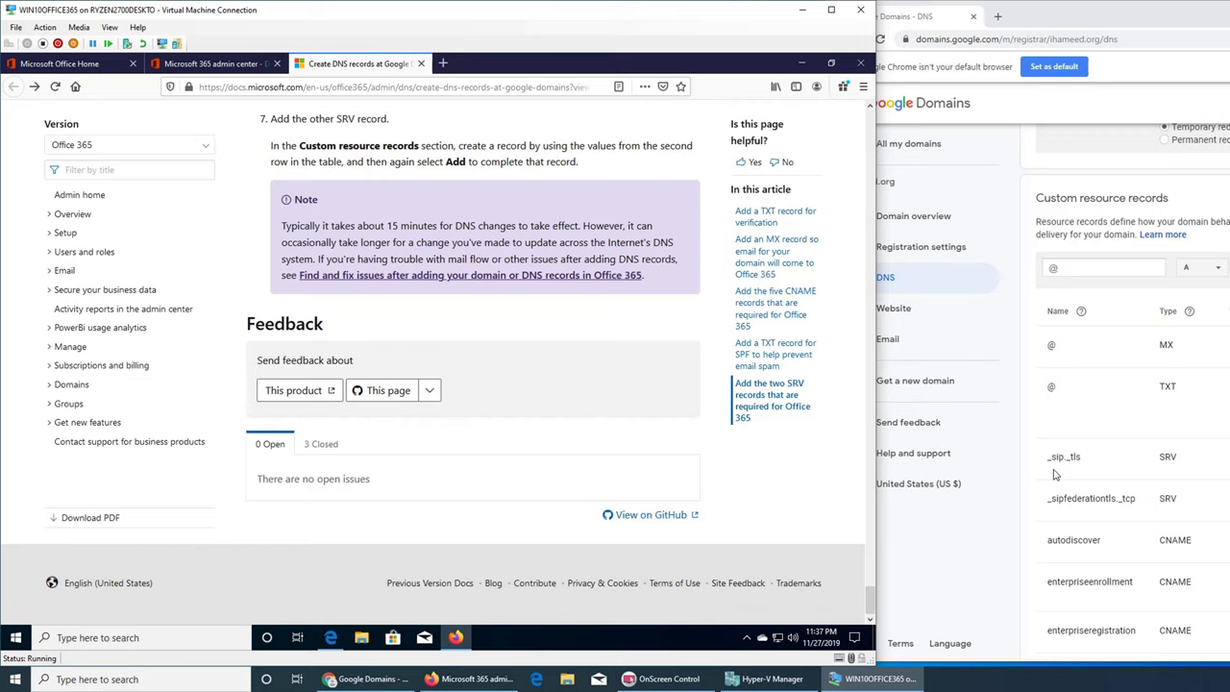
click(1078, 407)
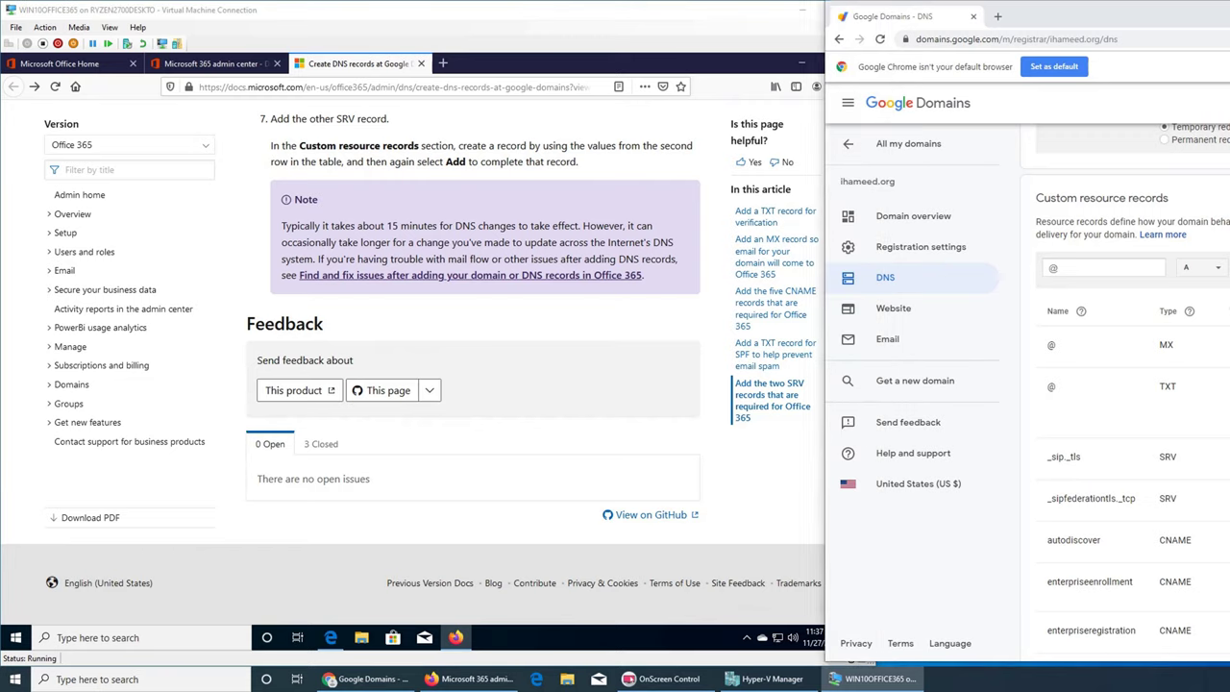
key(super+Down)
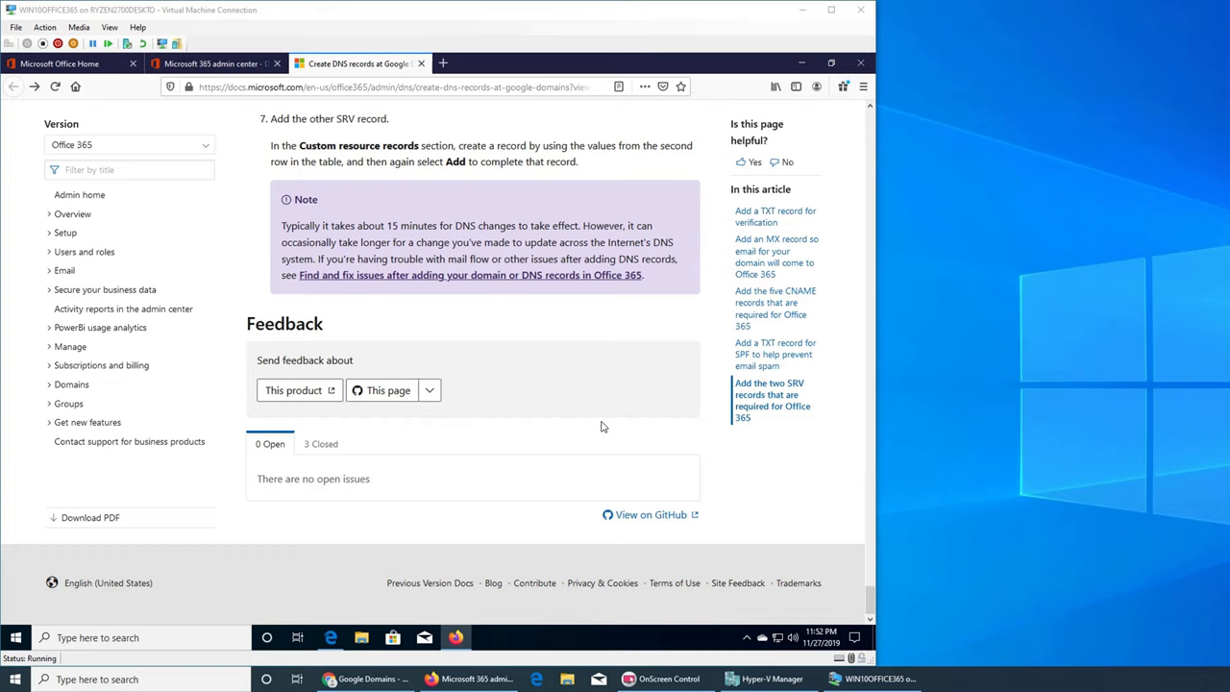
- Verify the domain, keep 'Set up my online services for me', and keep Exchange, Skype and device management
click(213, 66)
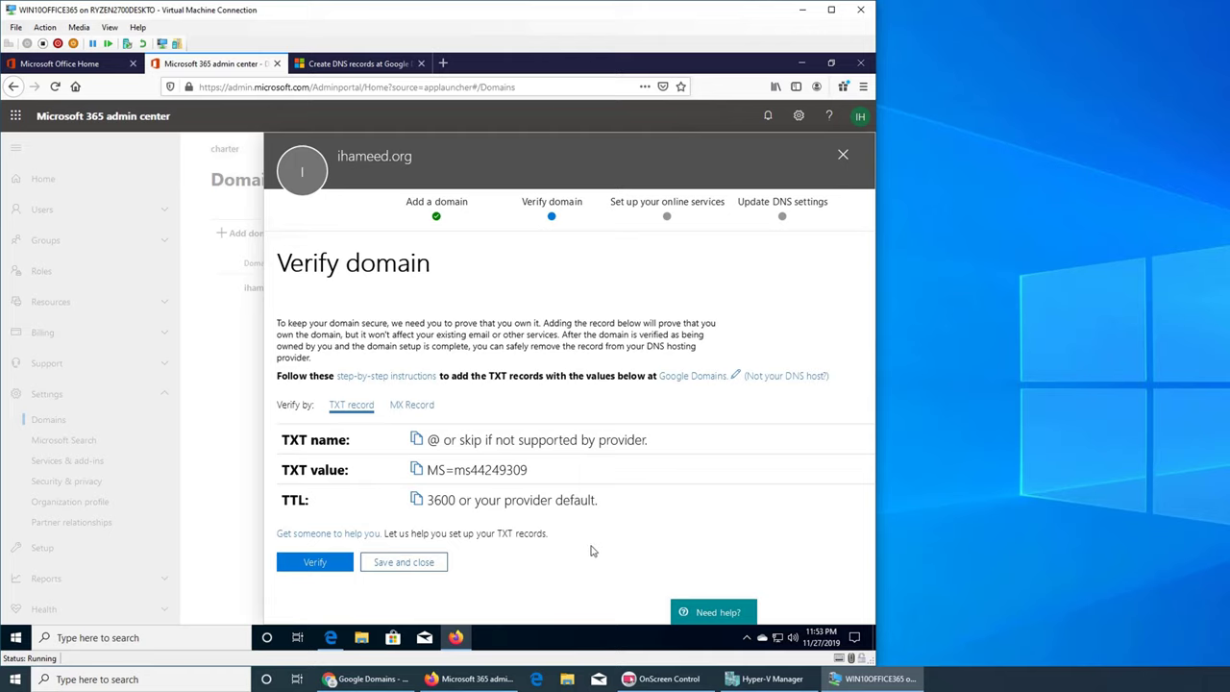
click(305, 565)
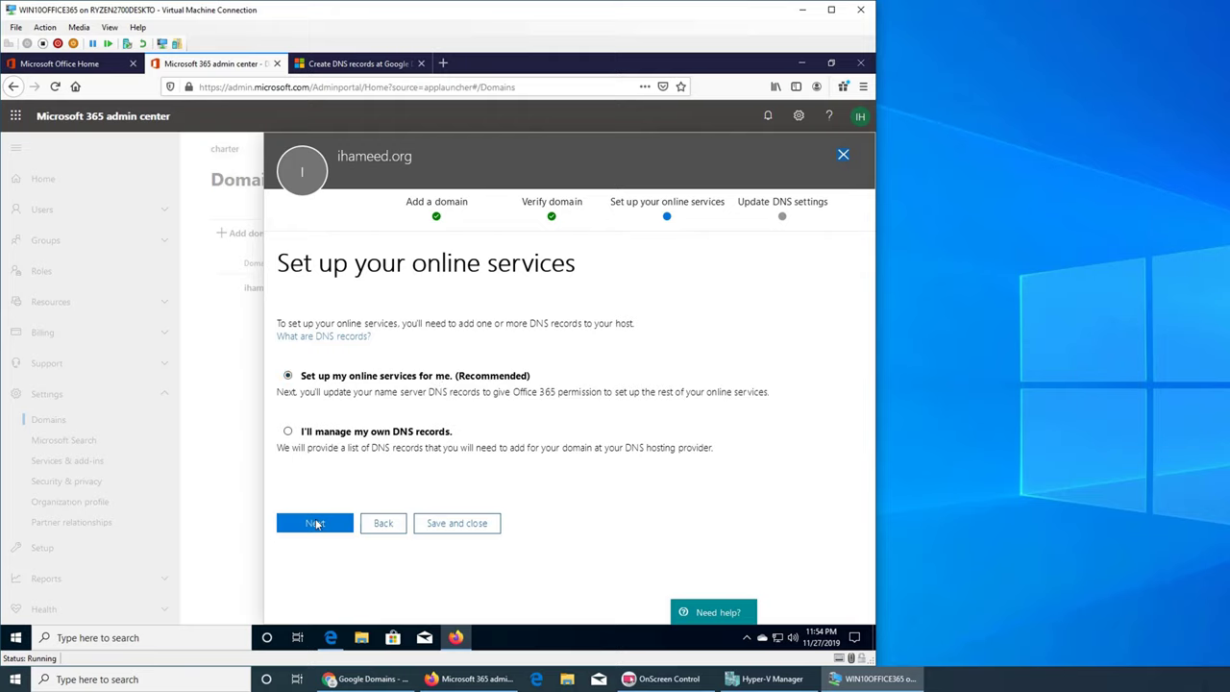
click(313, 526)
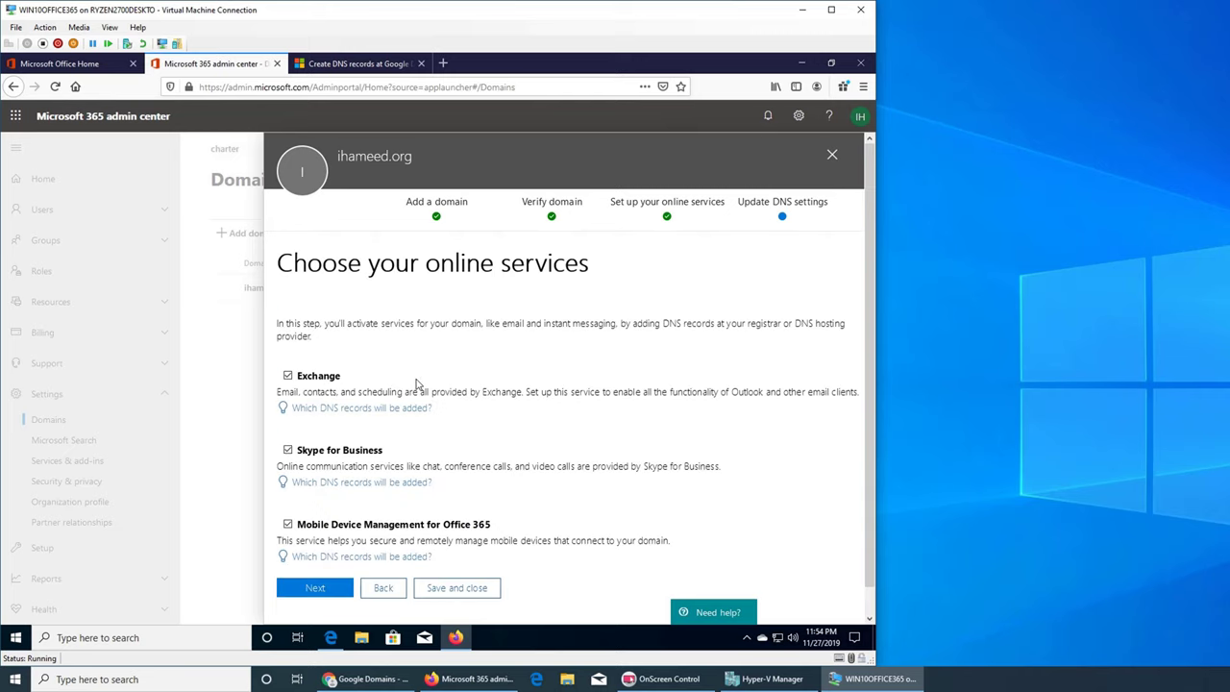
scroll(418, 385, down, 2)
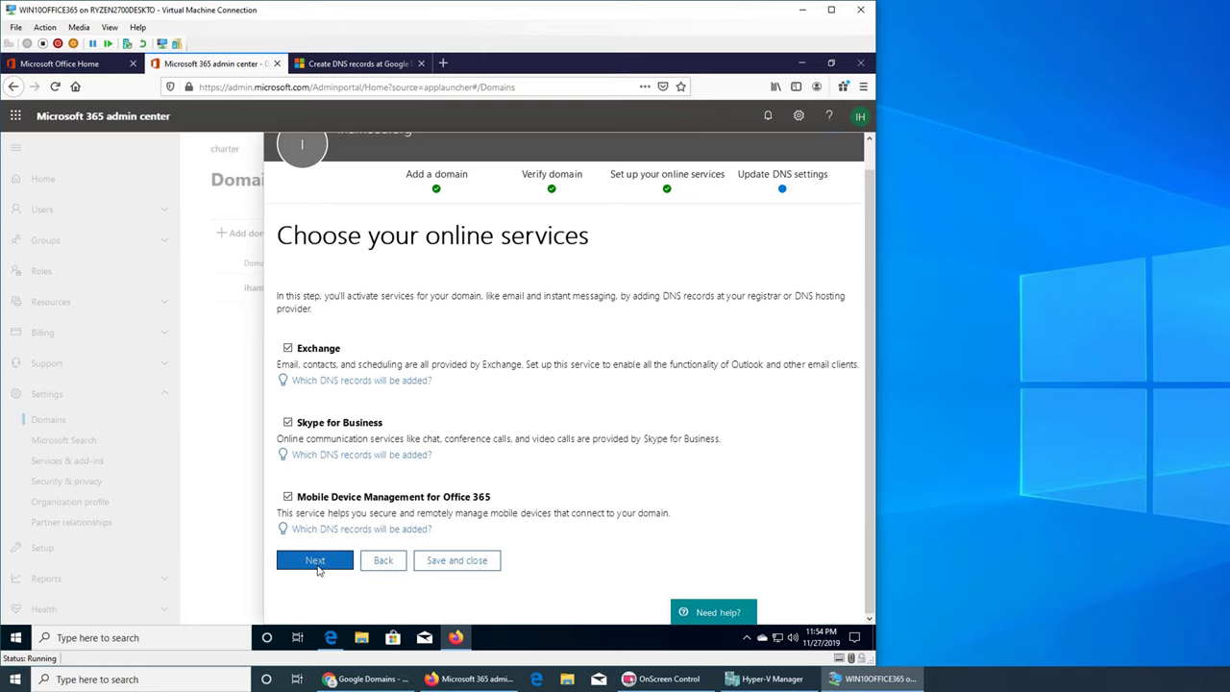
click(316, 565)
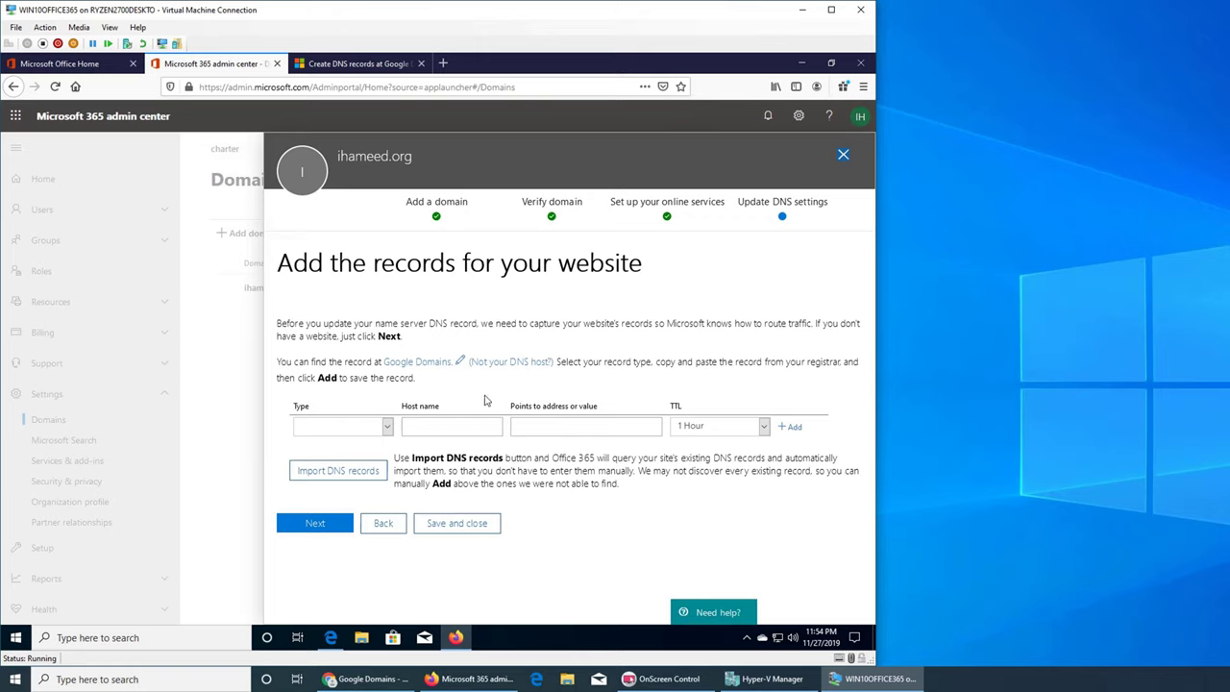
- Import the existing TXT record and continue to the ns1–ns4.bdm.microsoftonline.com nameserver list
click(349, 480)
click(302, 471)
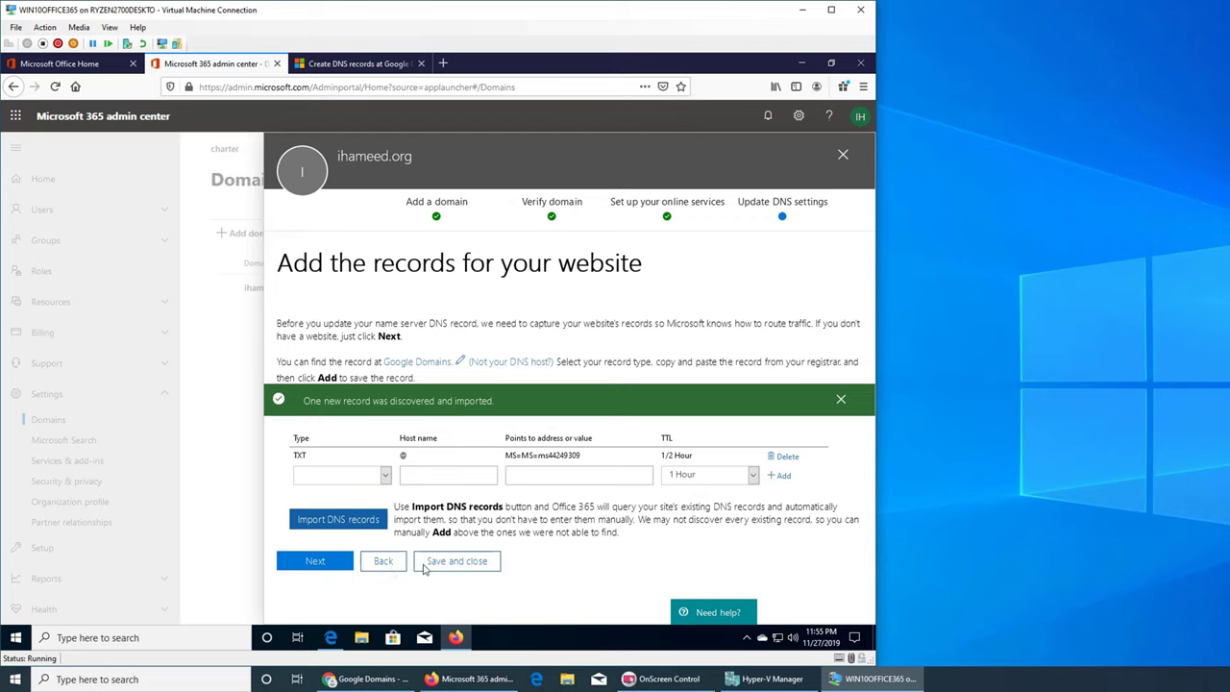
click(317, 561)
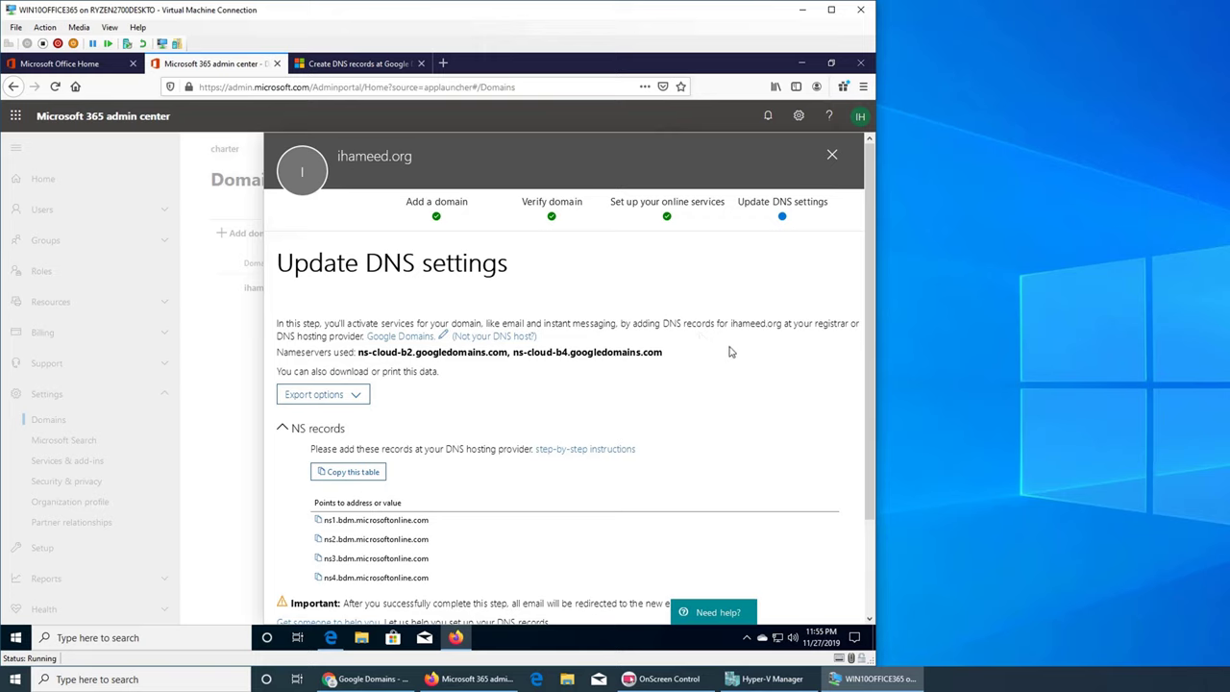
- Widen the Virtual Machine Connection window by dragging its right edge outward
scroll(729, 352, down, 2)
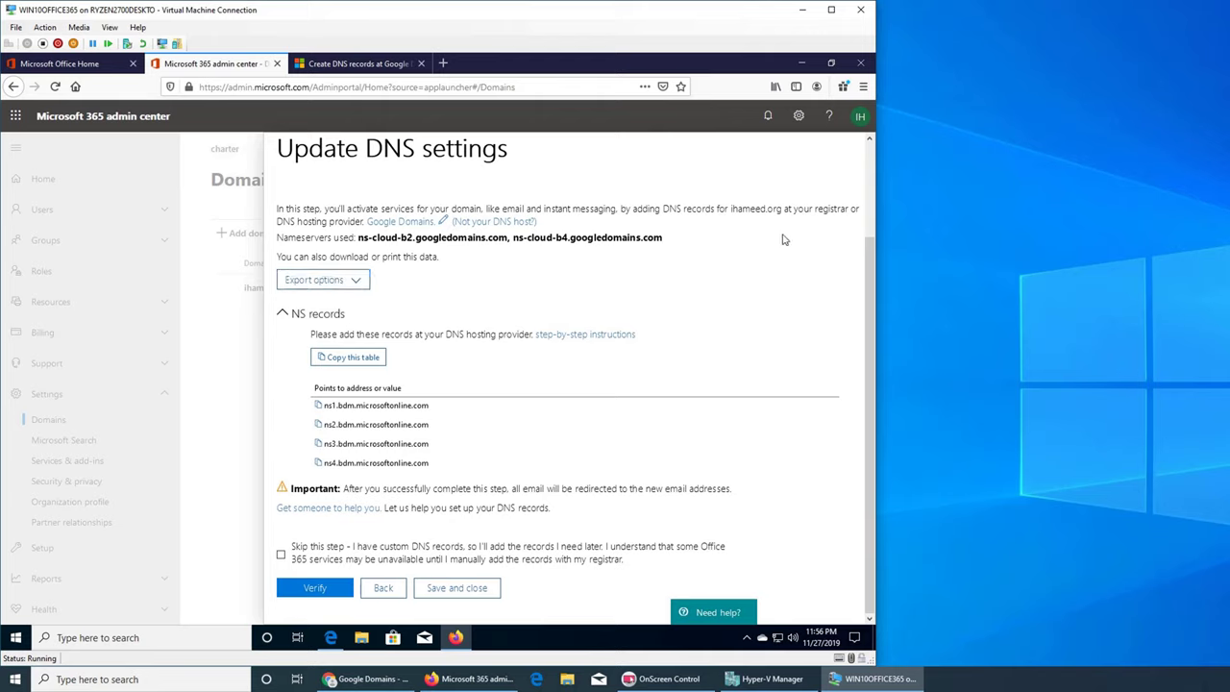
drag(877, 285, 1229, 322)
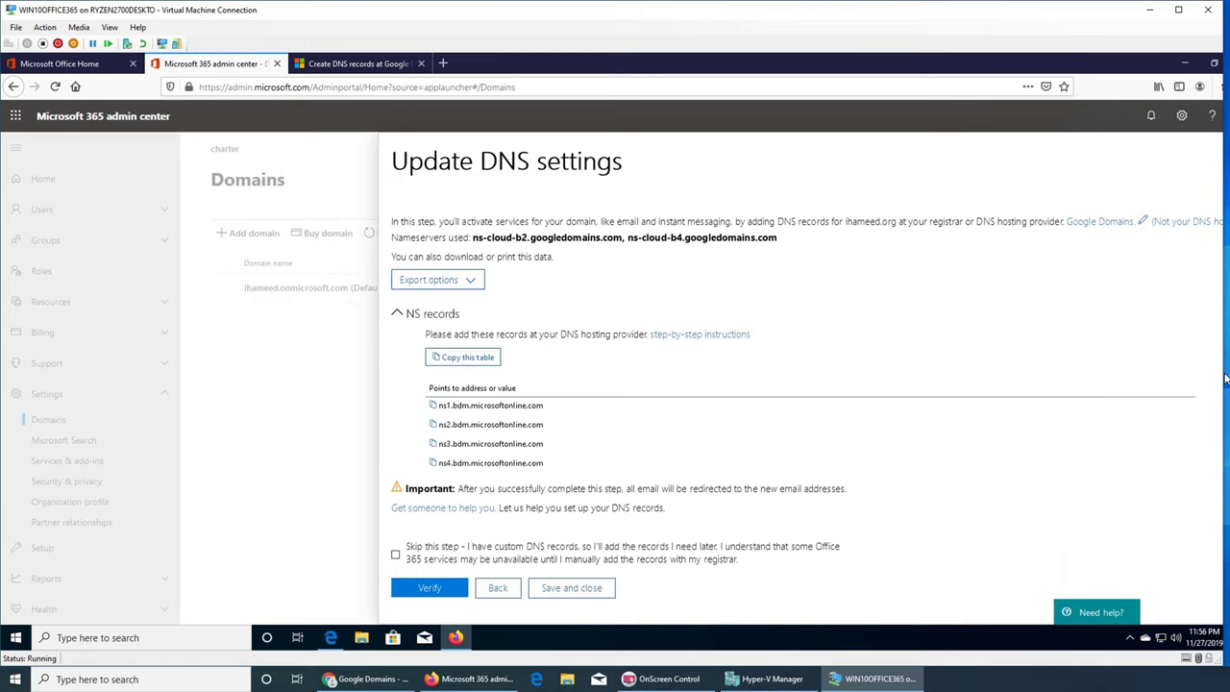
drag(1228, 380, 1227, 381)
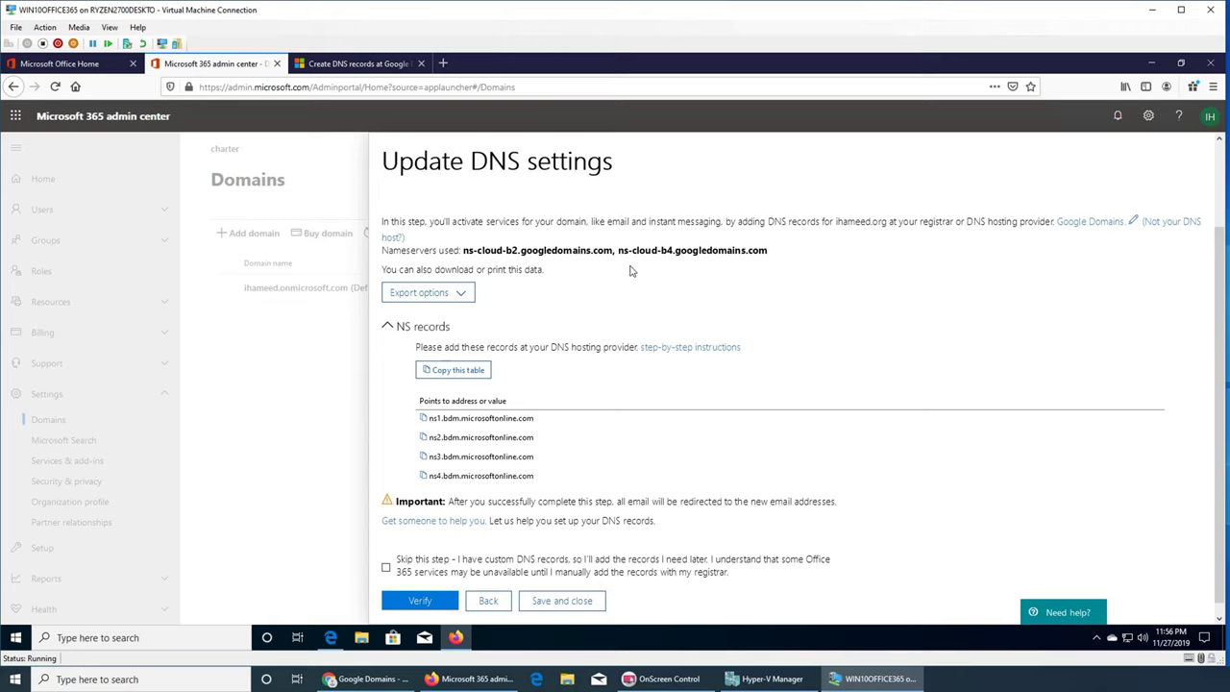
- Save the DNS records via Download CSV file, then open the step-by-step nameserver instructions link
click(459, 294)
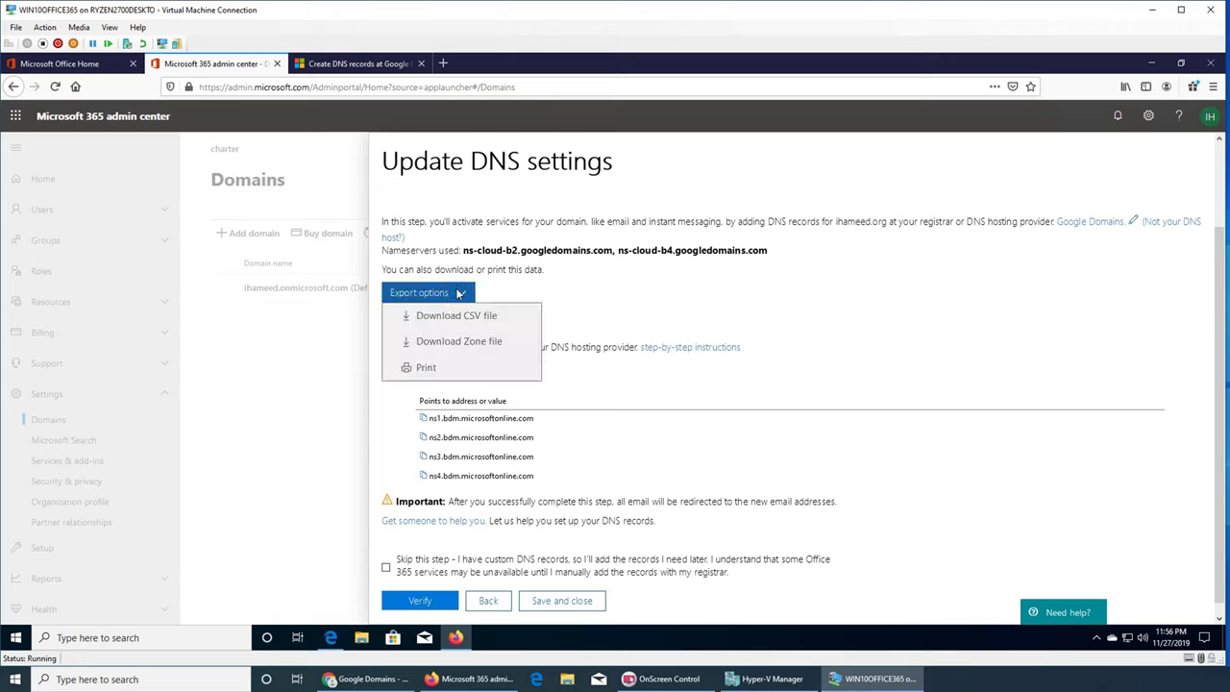
click(475, 317)
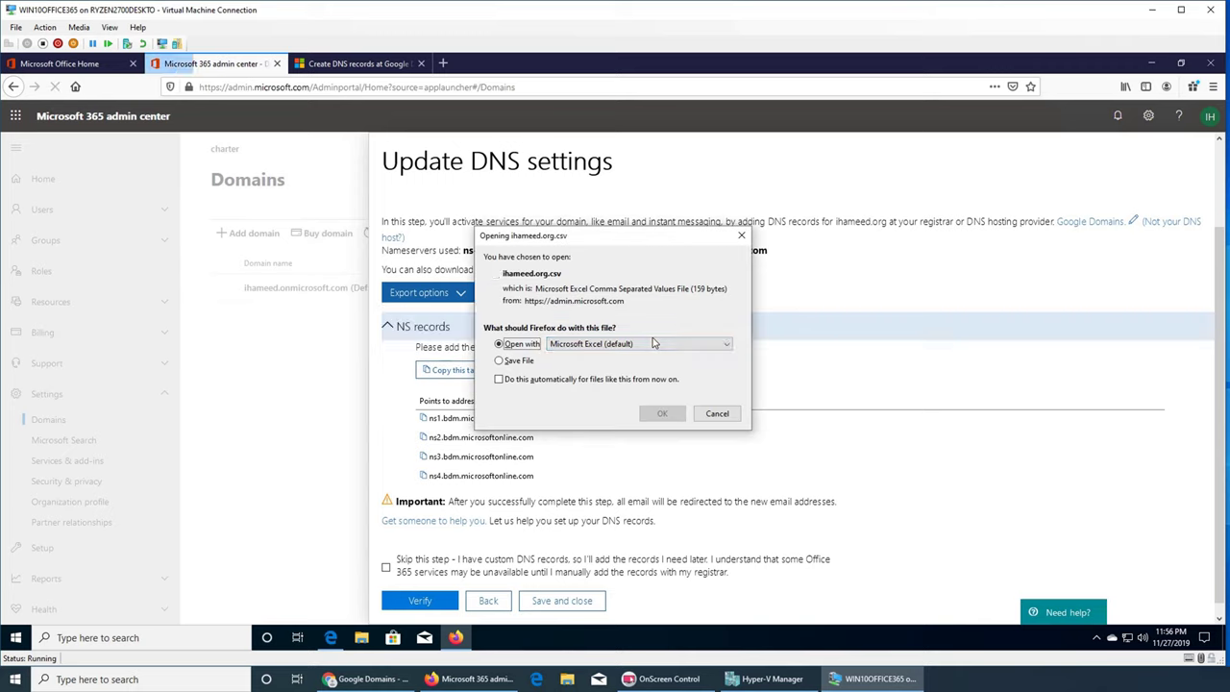
click(516, 363)
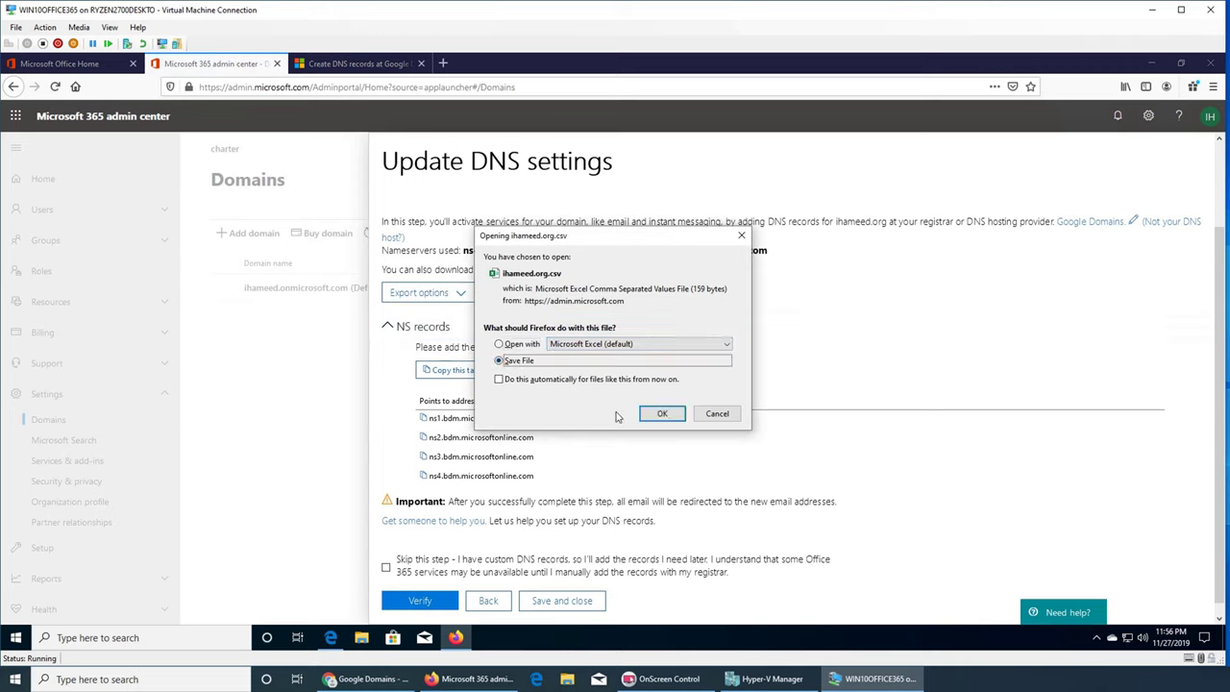
click(662, 413)
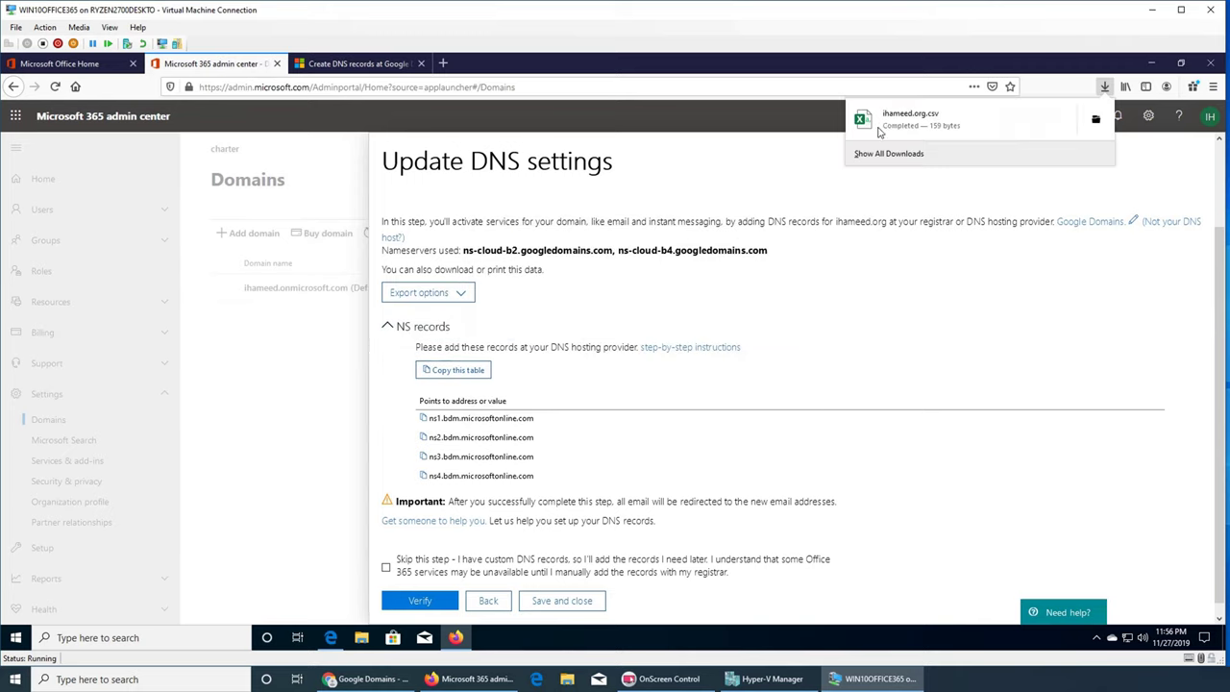
click(916, 277)
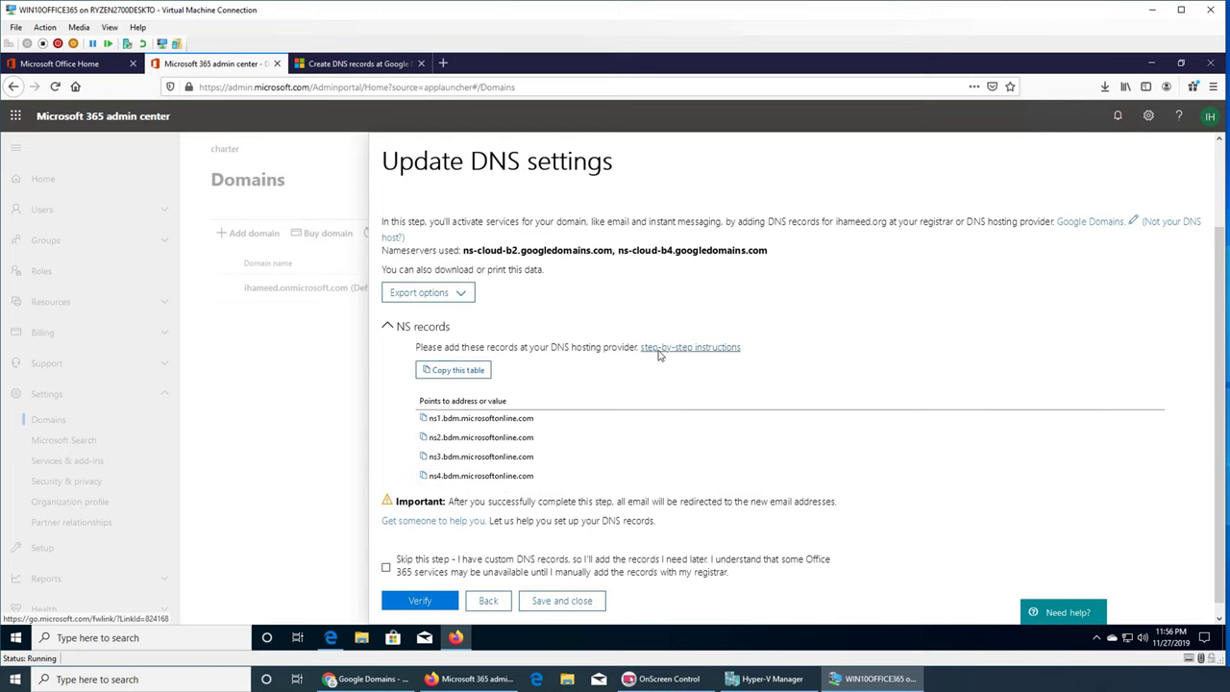
click(659, 348)
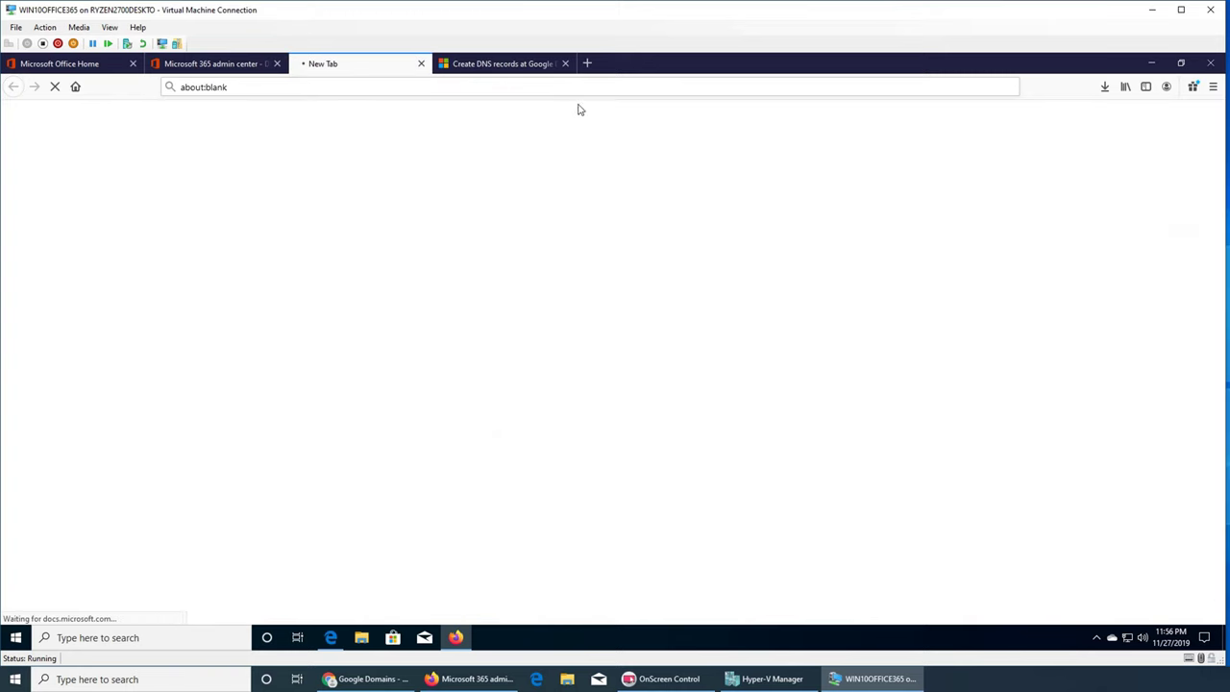
- Close the old Create DNS records tab and scroll through the nameserver docs article
click(563, 65)
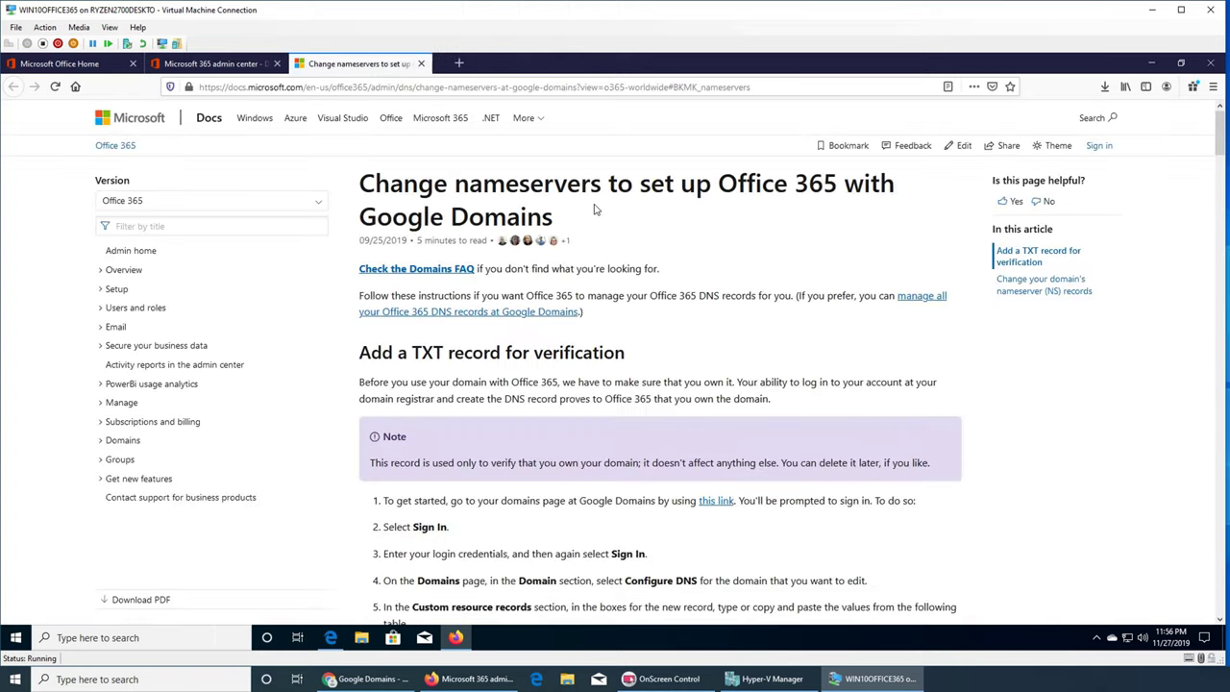
scroll(630, 372, down, 3)
scroll(626, 371, down, 3)
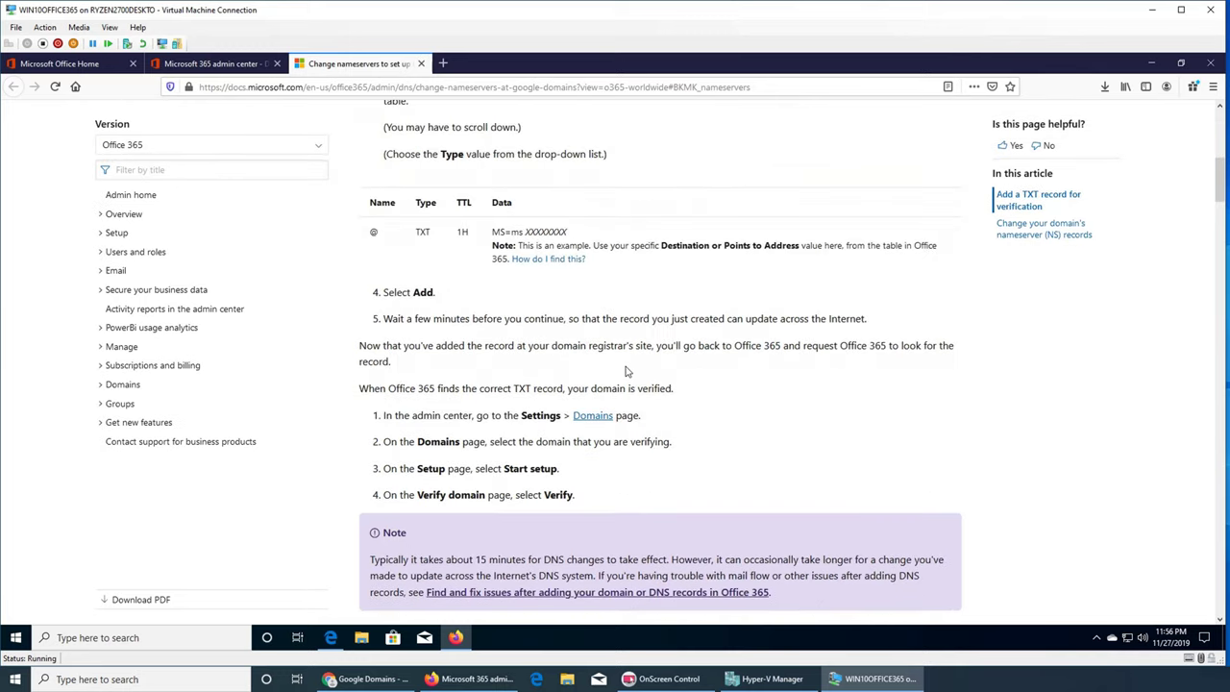
scroll(629, 365, down, 5)
scroll(661, 335, down, 2)
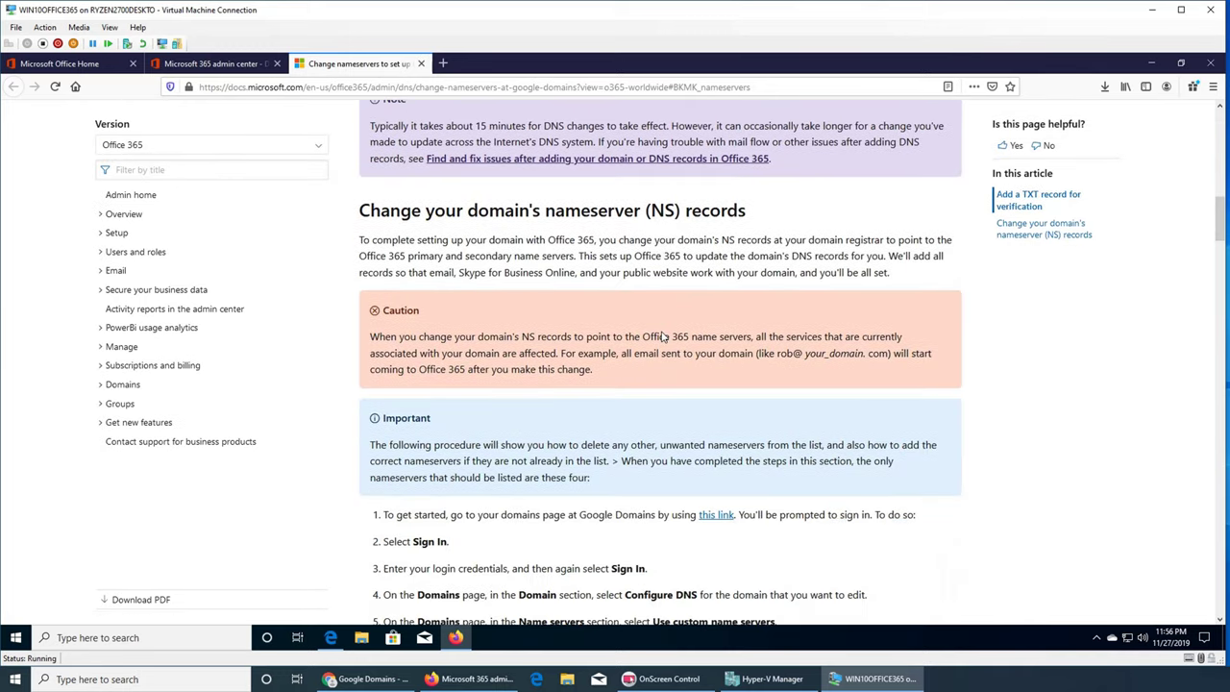
scroll(536, 260, up, 6)
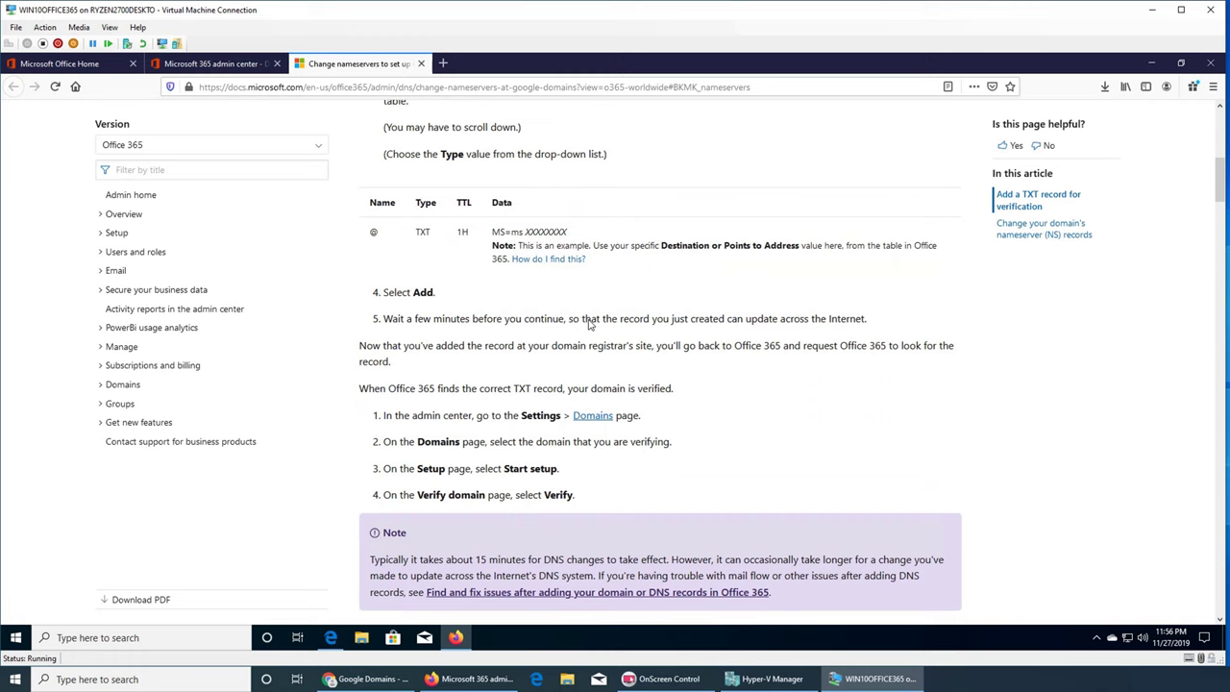
scroll(590, 325, down, 8)
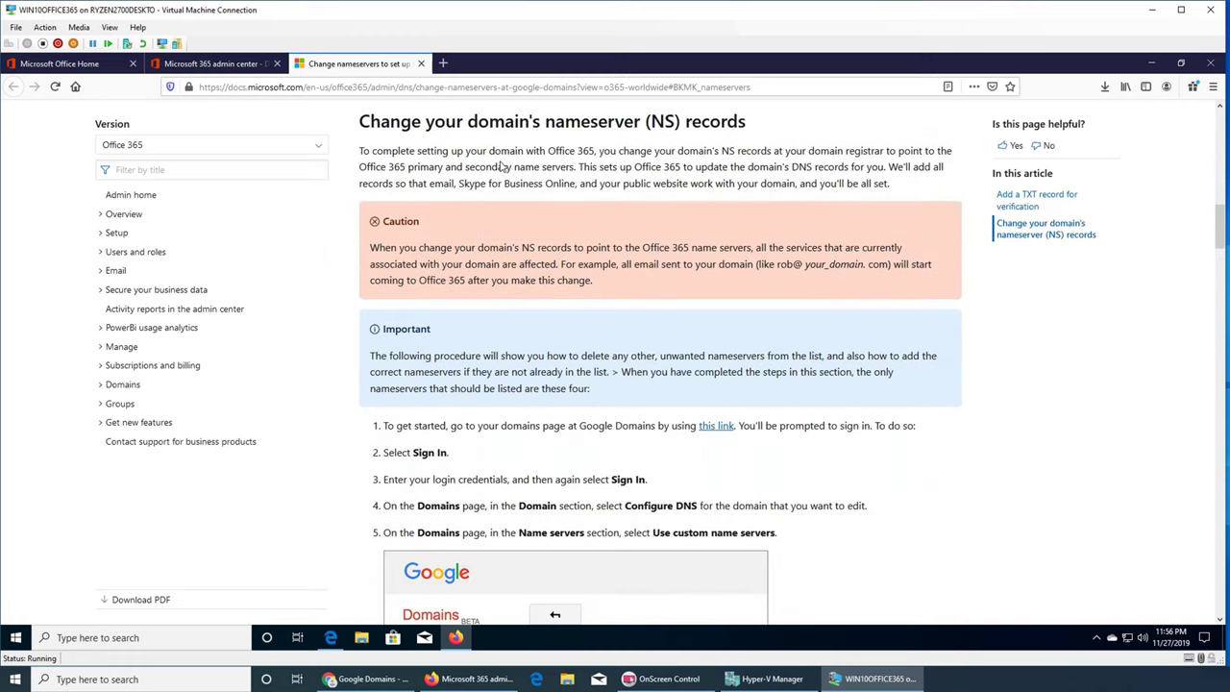
scroll(598, 260, up, 6)
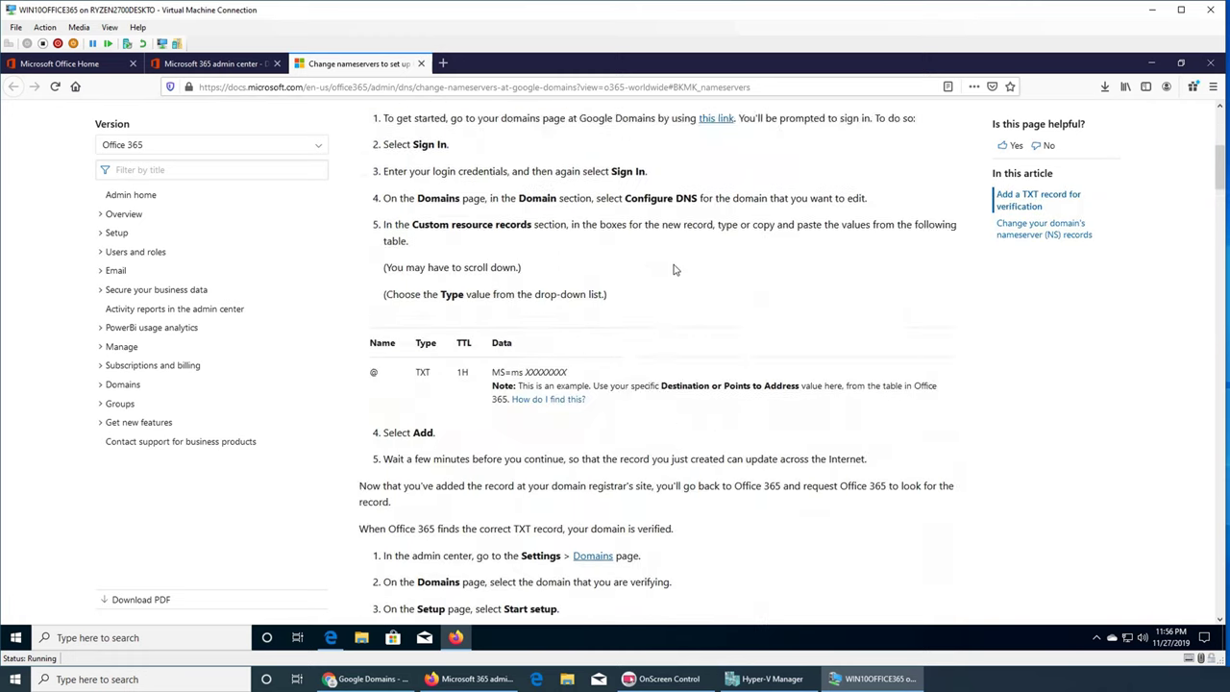
scroll(528, 217, down, 5)
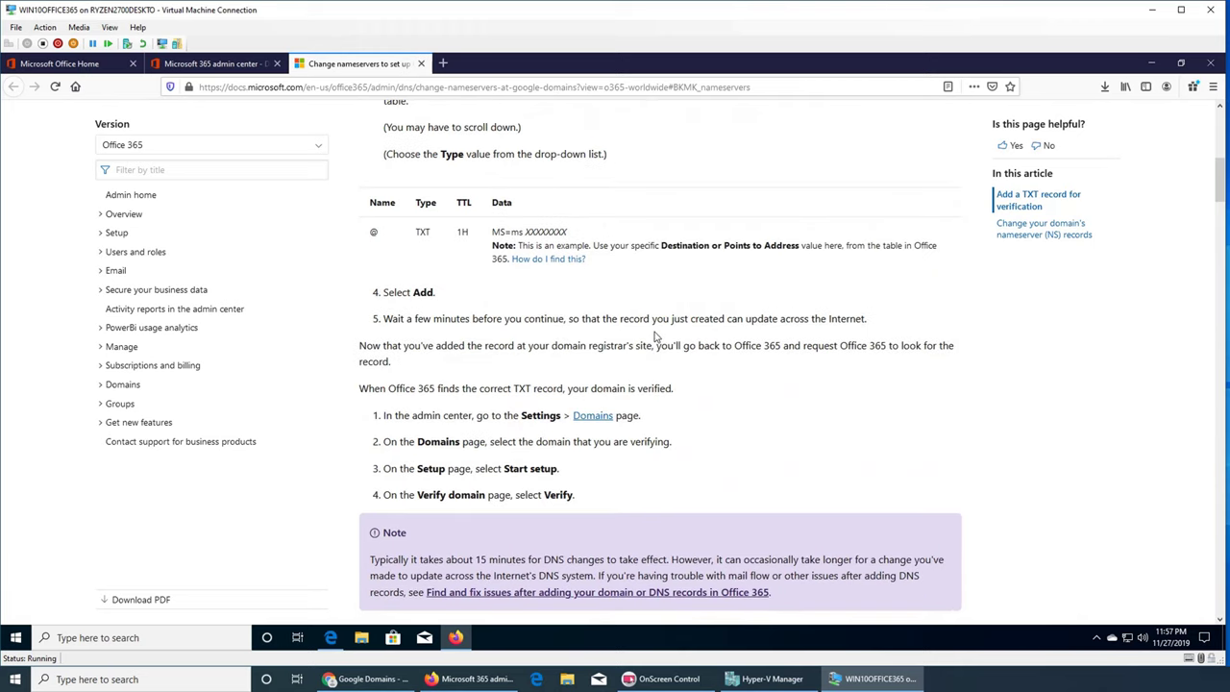
scroll(658, 337, down, 3)
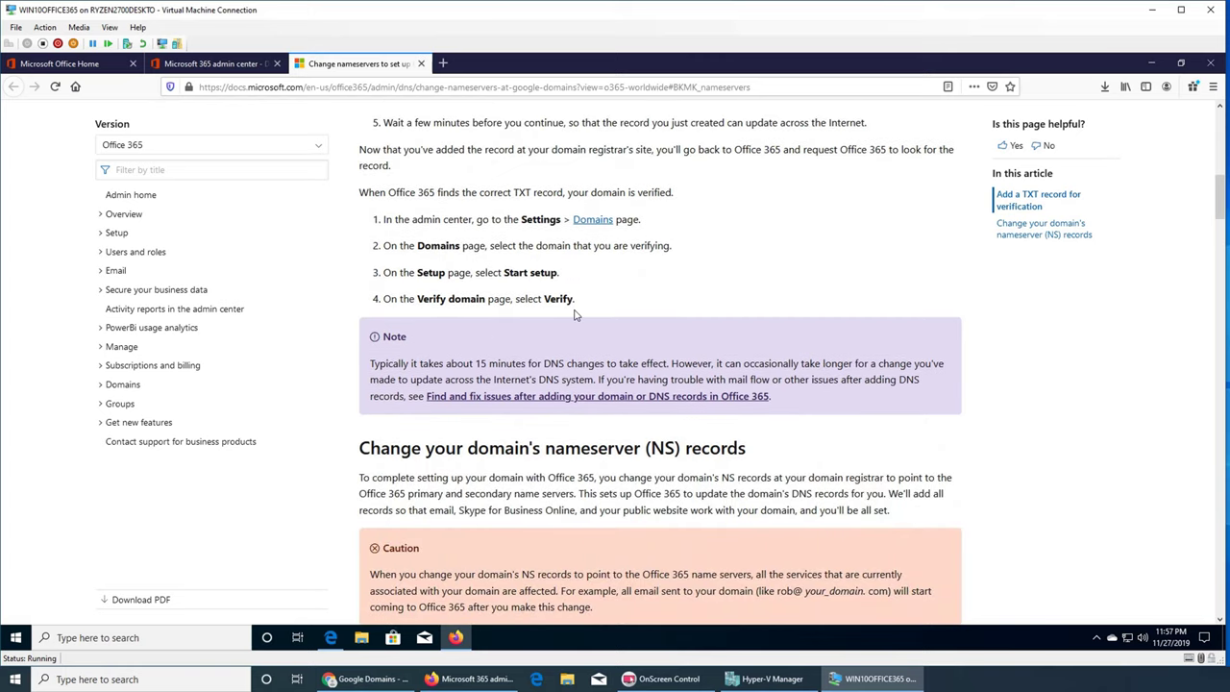
scroll(487, 332, down, 5)
scroll(534, 426, down, 3)
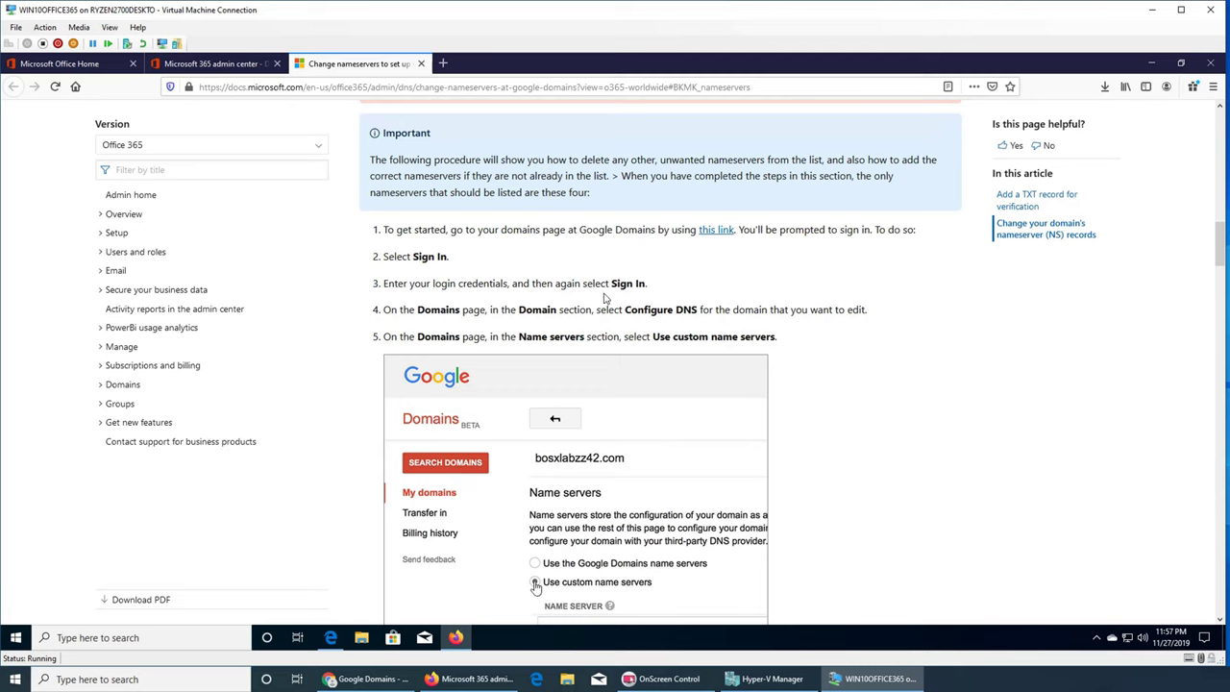
scroll(529, 309, up, 3)
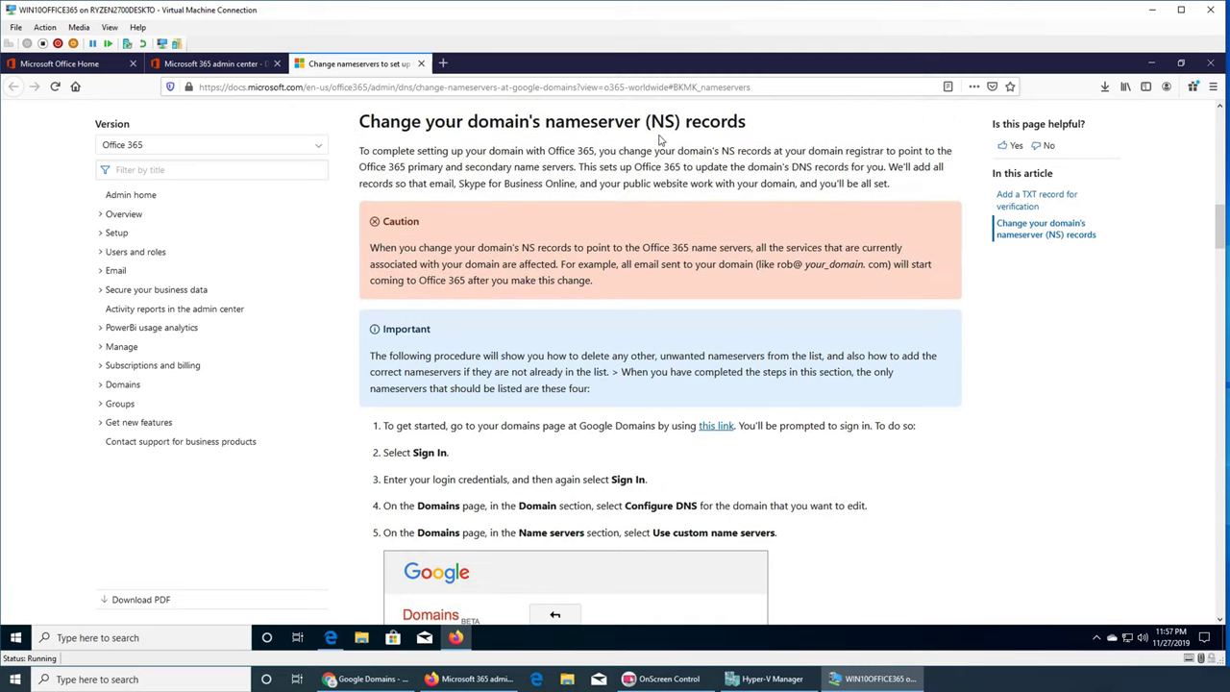
scroll(618, 299, down, 8)
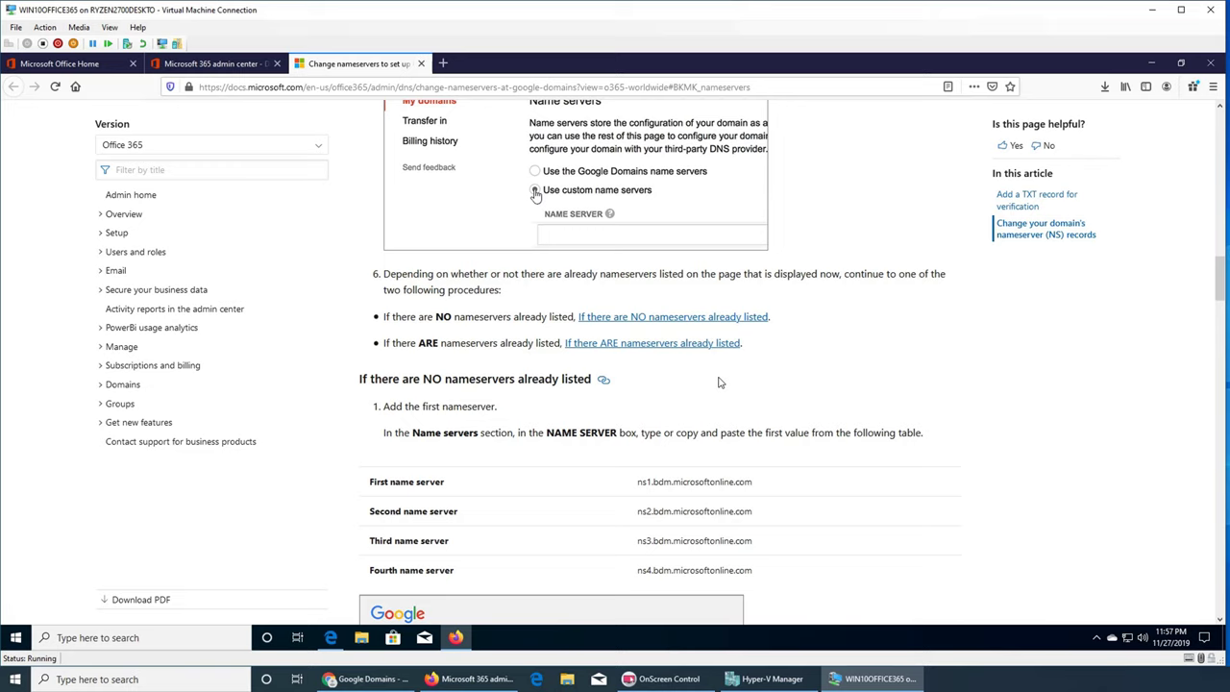
scroll(716, 382, up, 1)
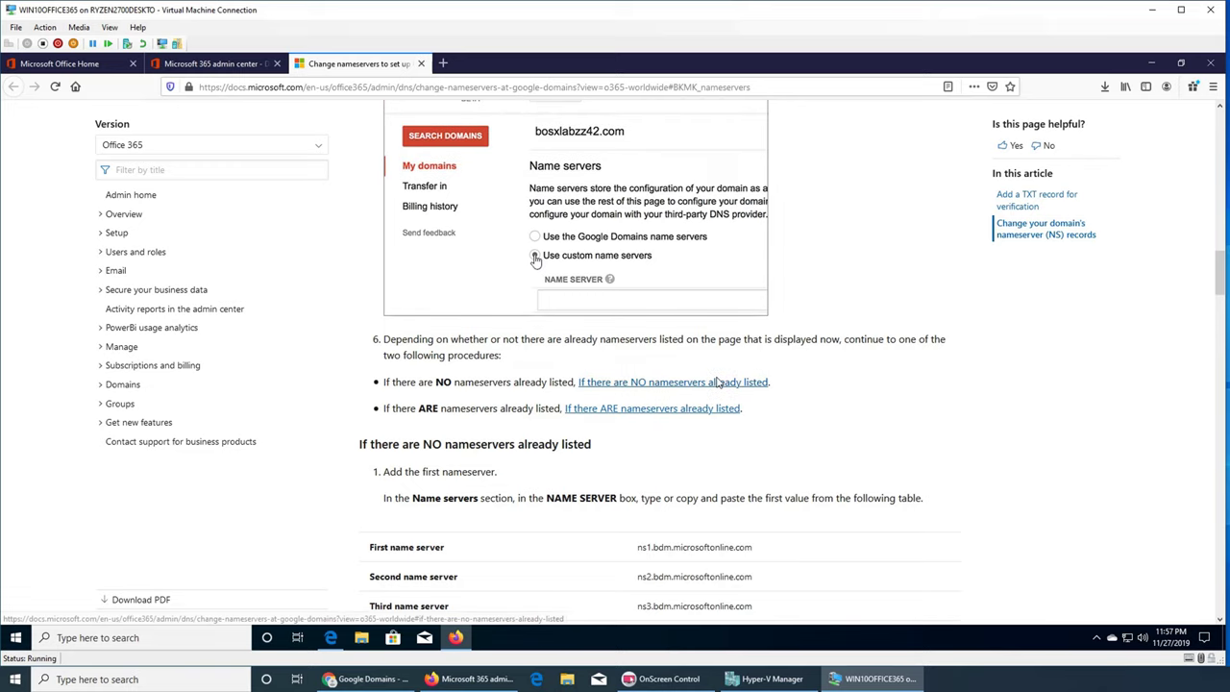
- Jump to the 'If there ARE nameservers already listed' section and read through its steps
click(645, 411)
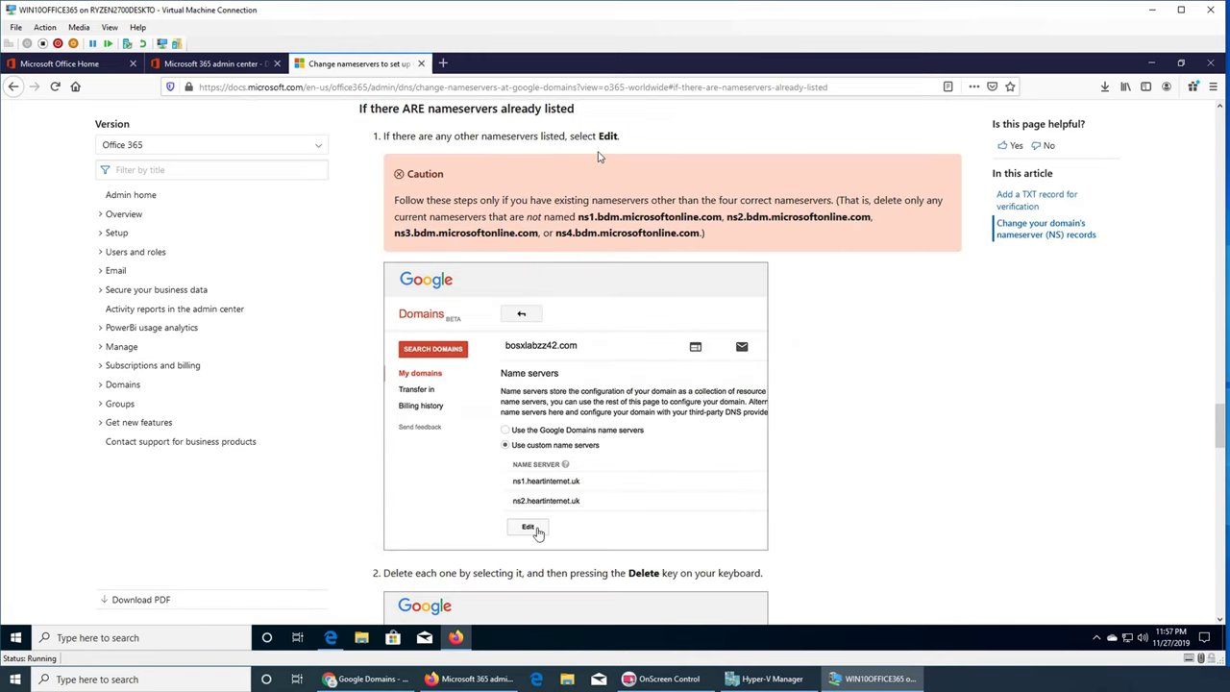
scroll(608, 190, down, 5)
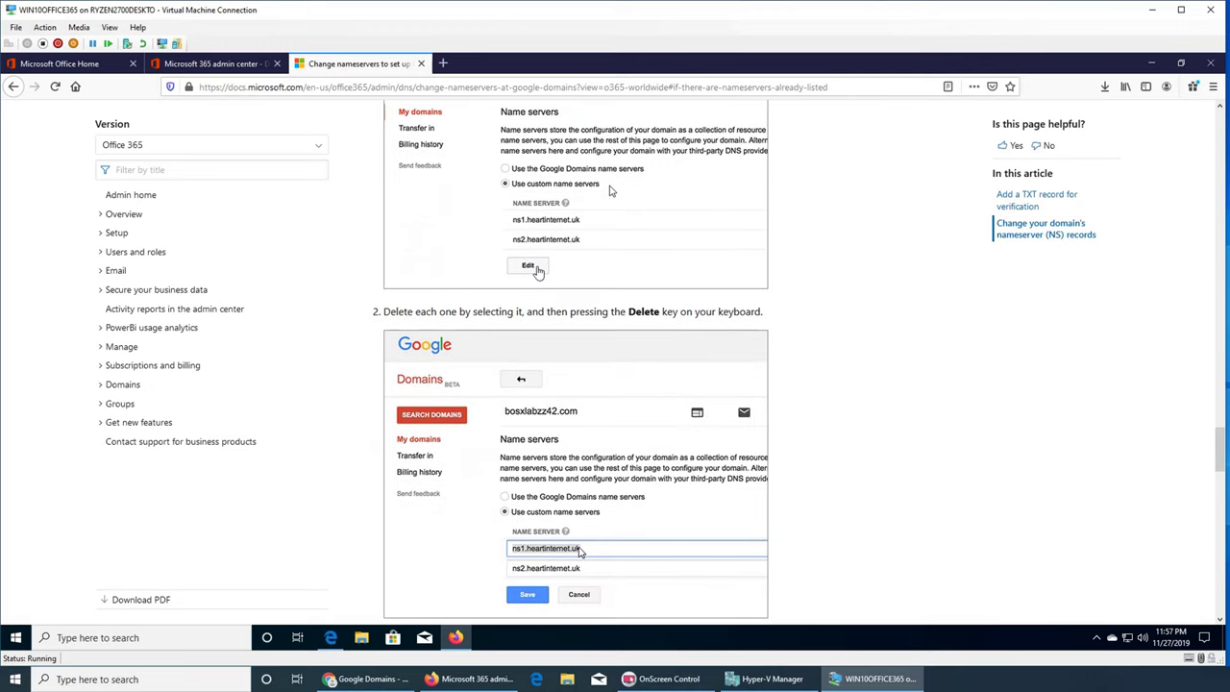
scroll(608, 191, down, 4)
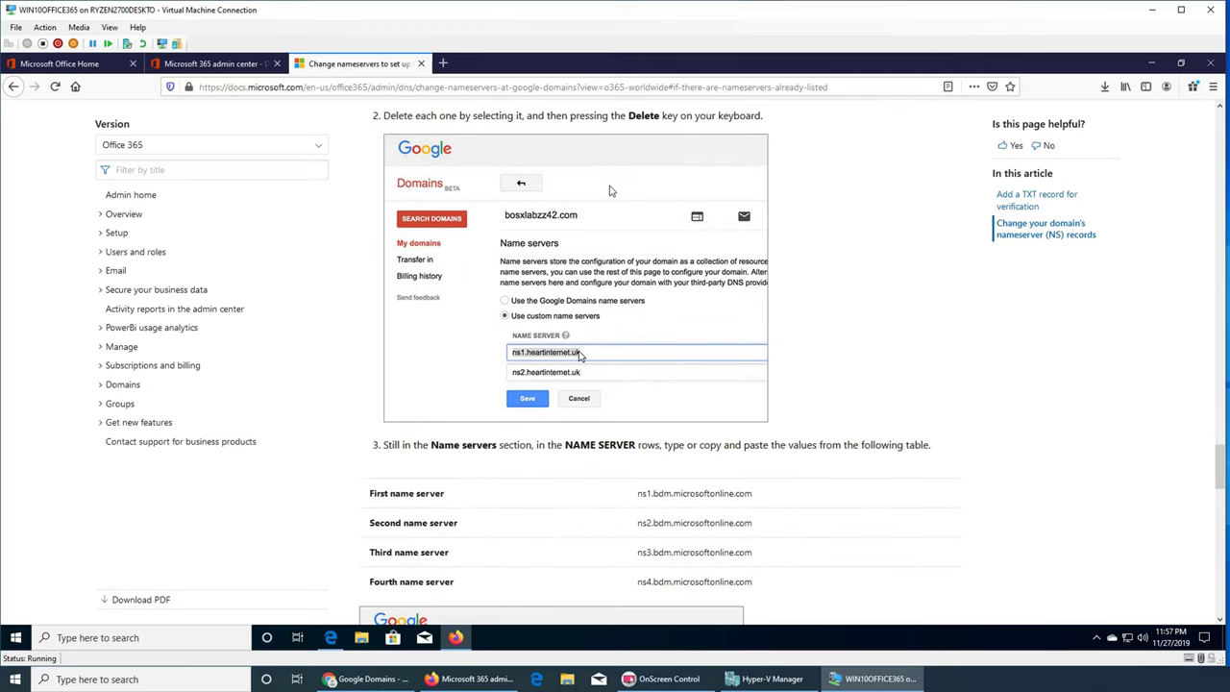
scroll(608, 190, down, 4)
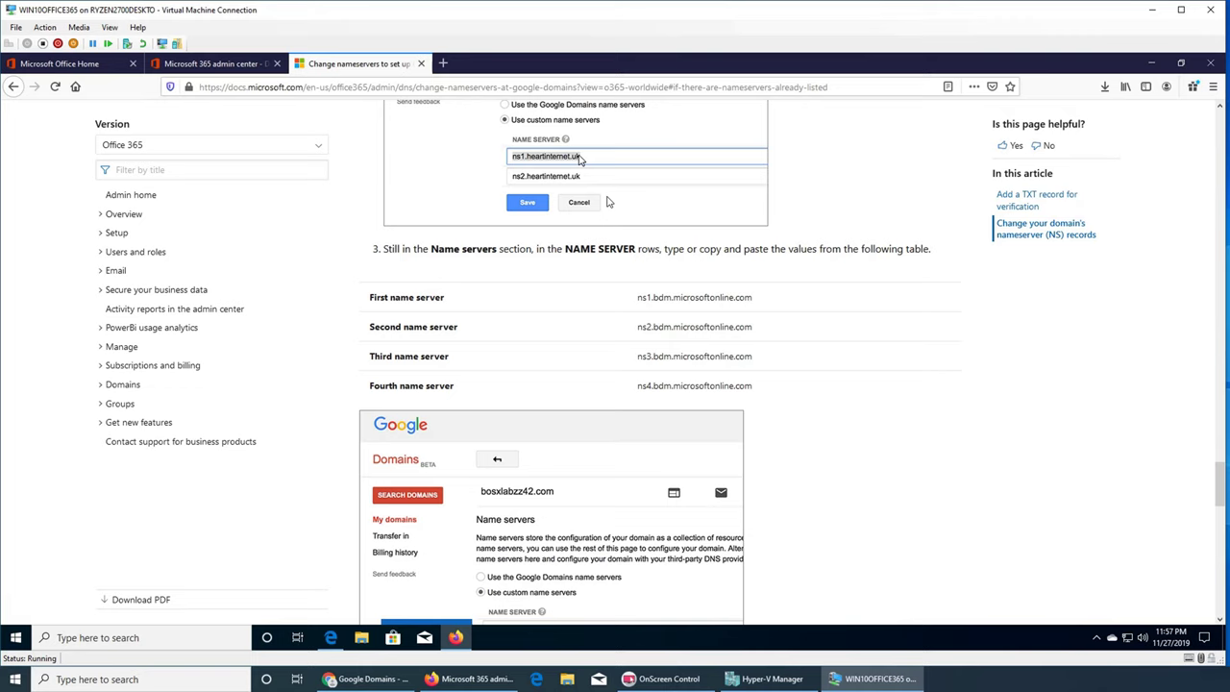
scroll(607, 202, up, 7)
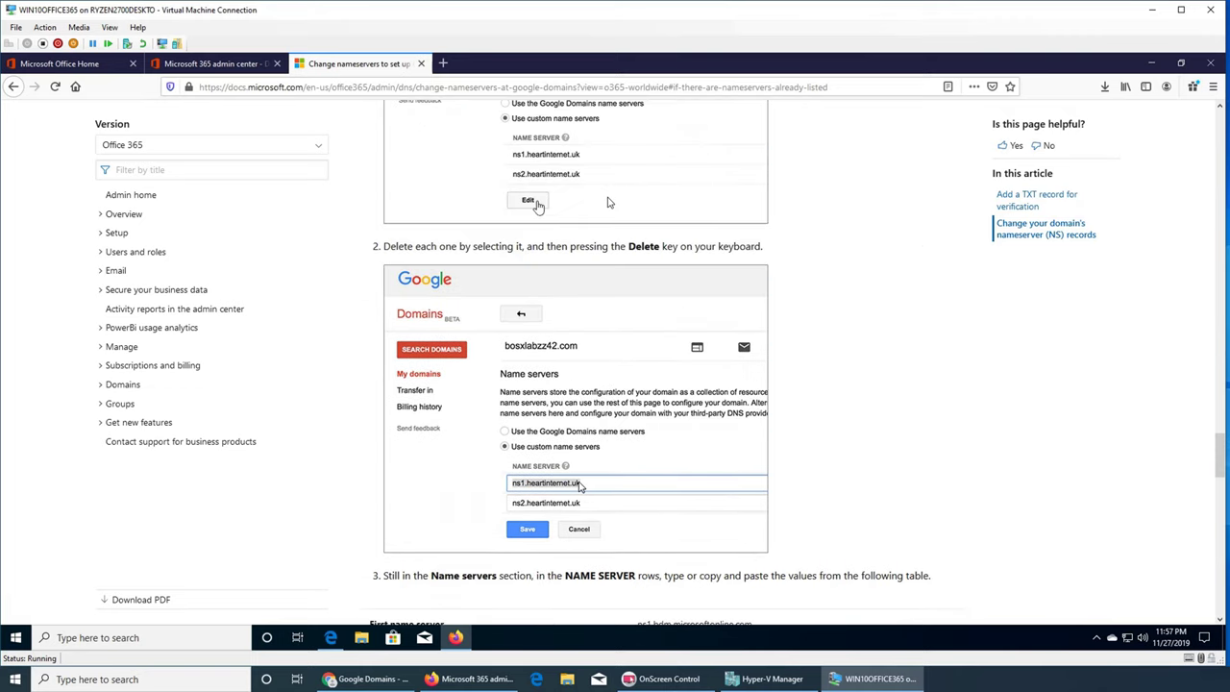
scroll(607, 202, up, 5)
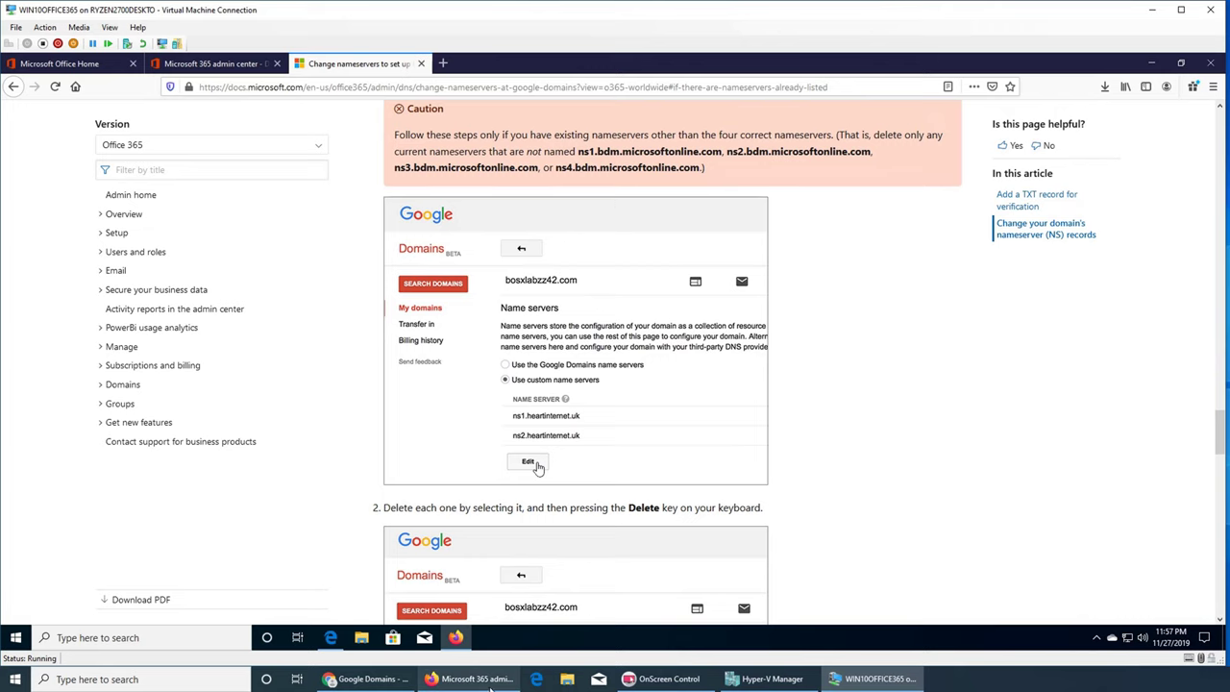
- In the Google Domains DNS page, select Use custom name servers
click(367, 678)
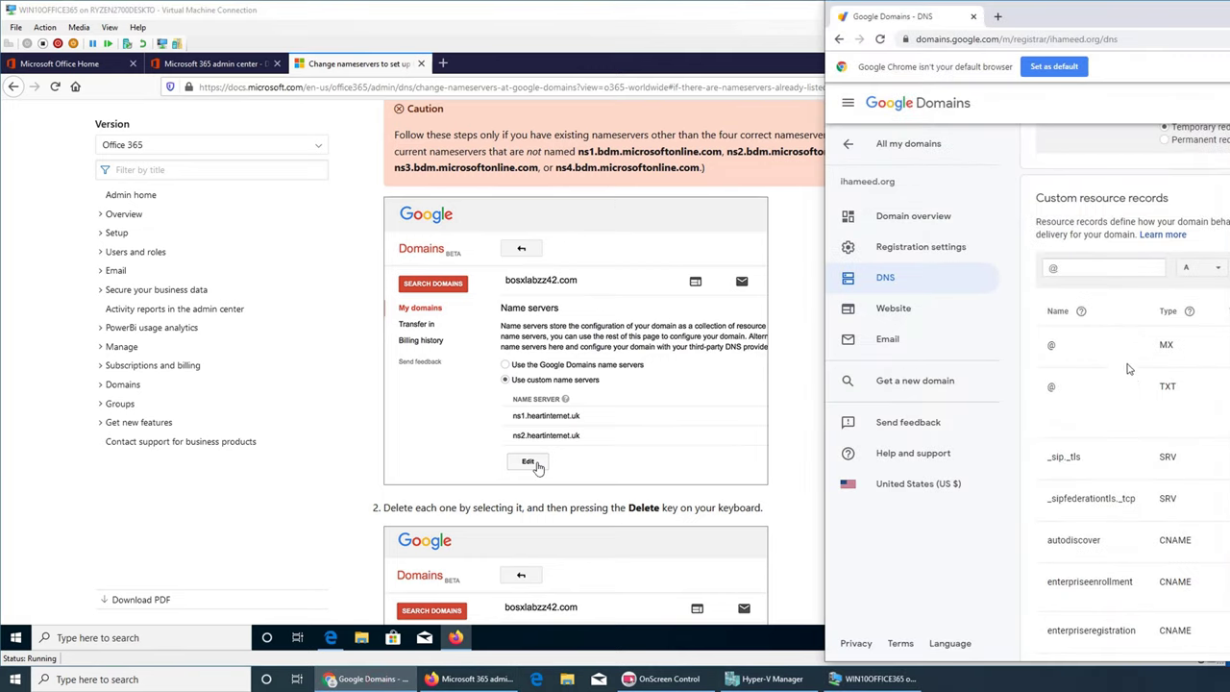
scroll(1167, 270, up, 8)
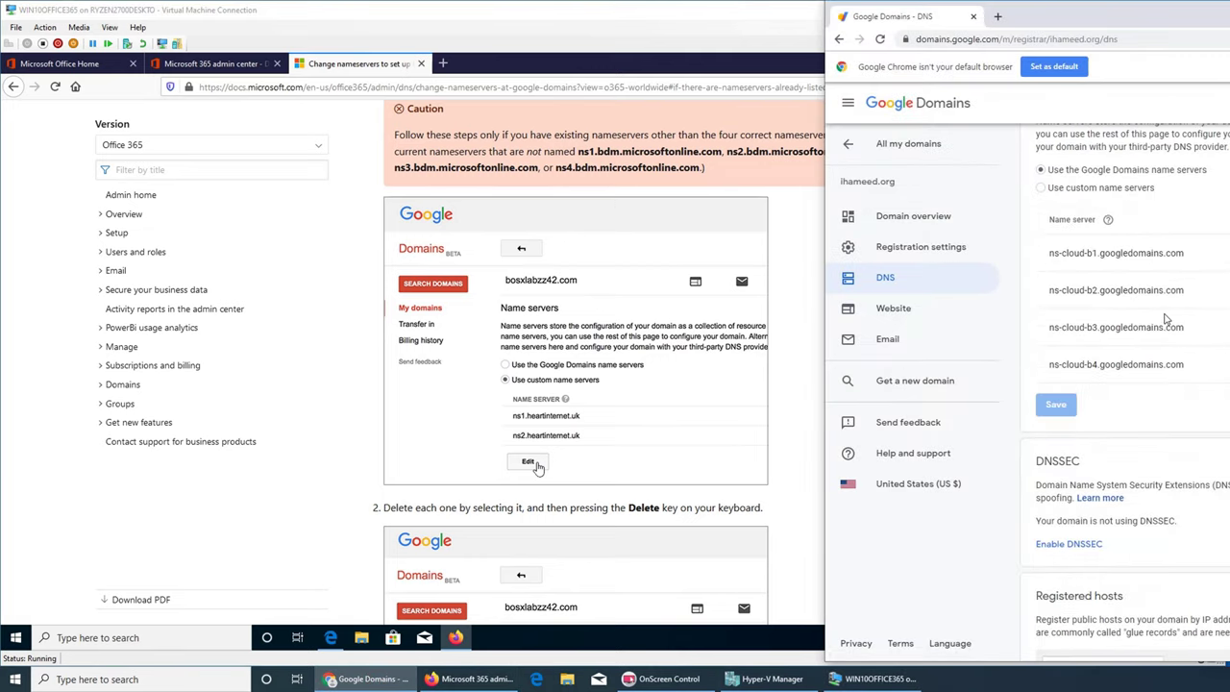
scroll(1167, 319, up, 1)
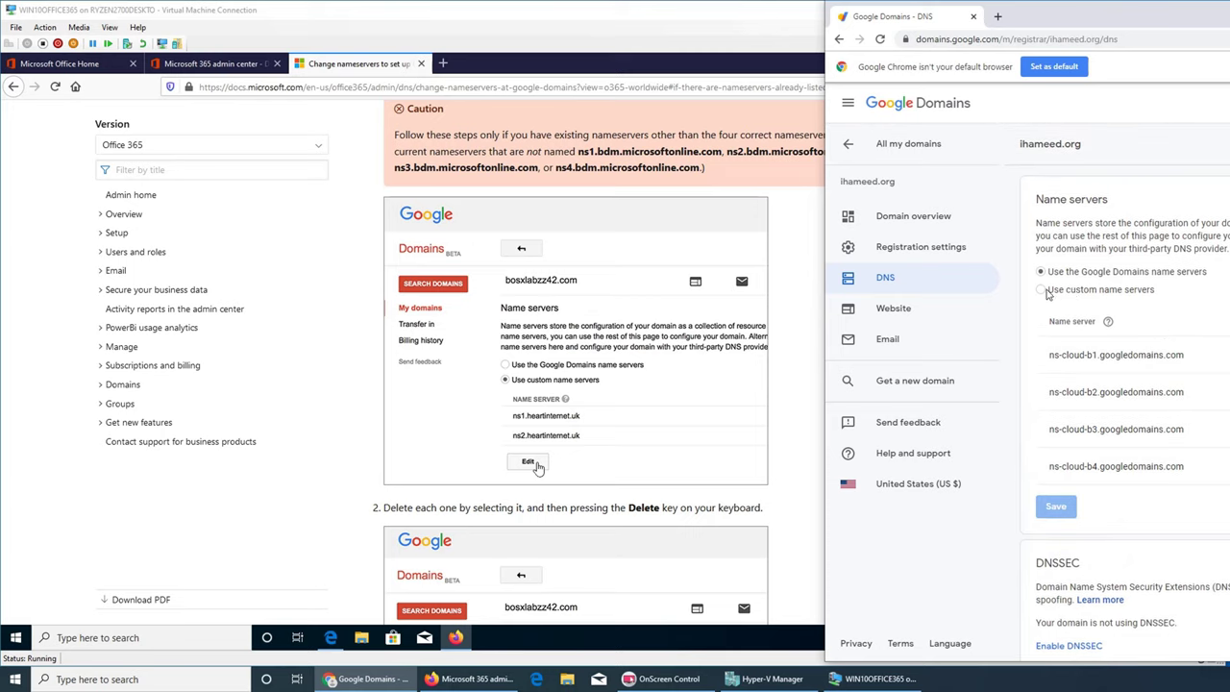
click(1045, 290)
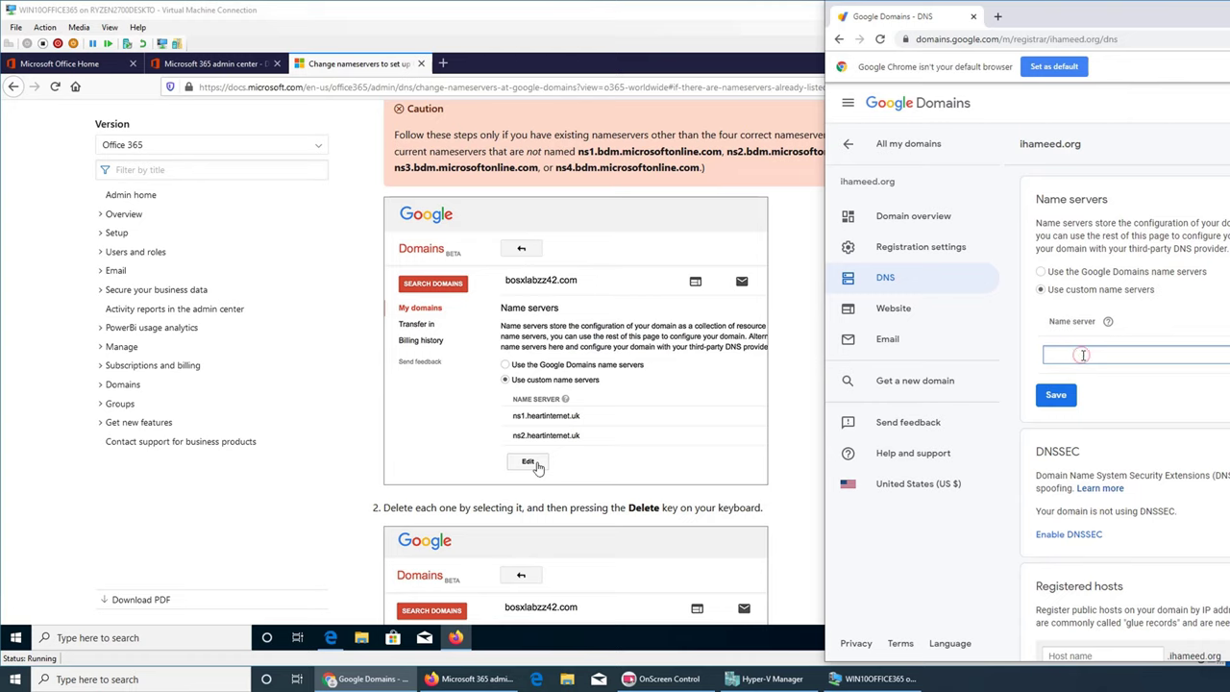
- Go back to the docs article and scroll to step 3's nameserver table
click(371, 507)
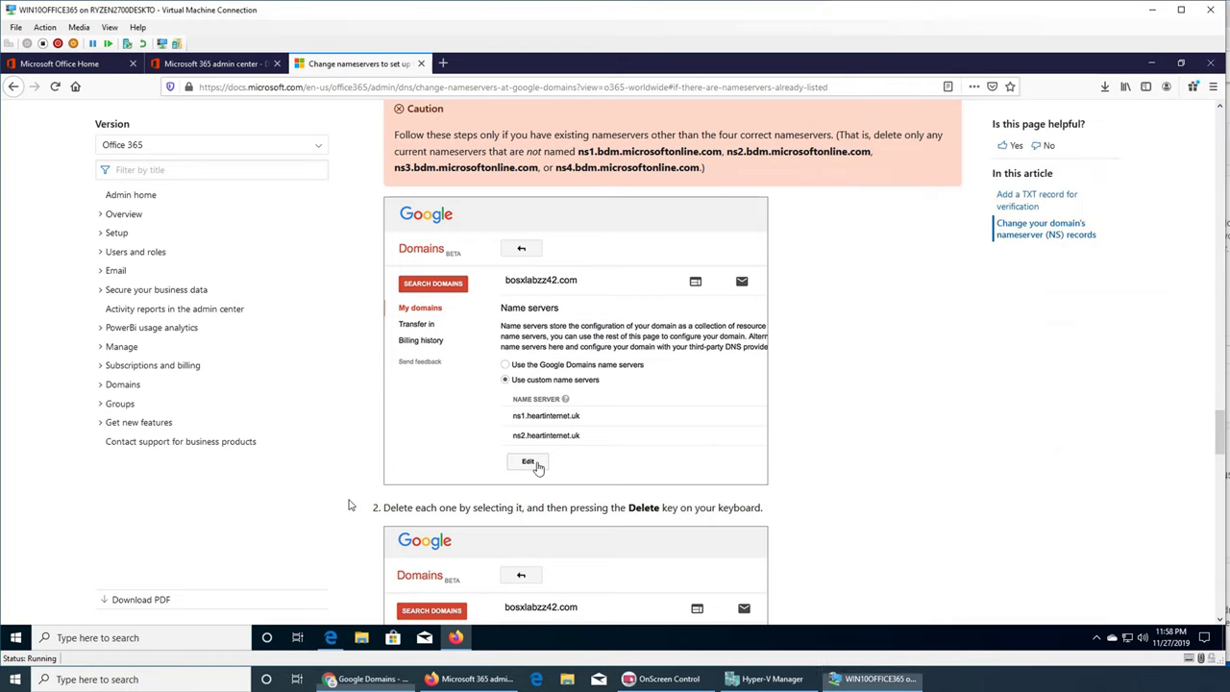
scroll(363, 490, down, 3)
scroll(362, 485, down, 3)
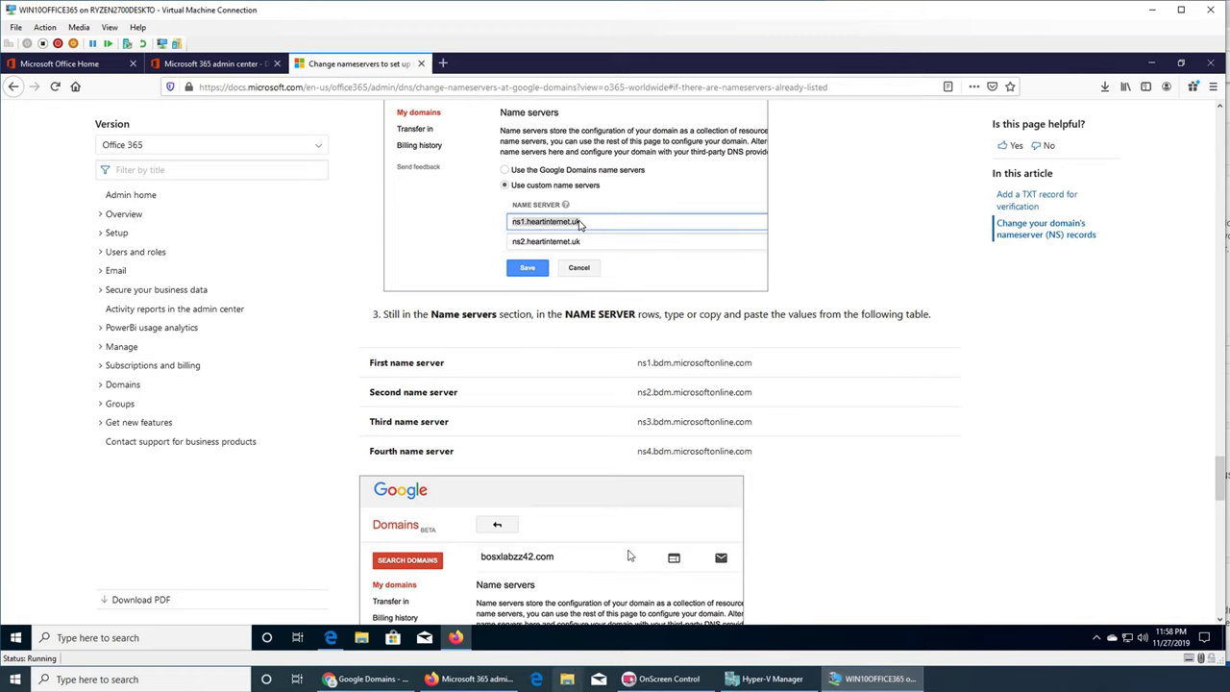
- Paste ns1.bdm.microsoftonline.com into the first name server entry and add another row
triple_click(709, 366)
key(ctrl+c)
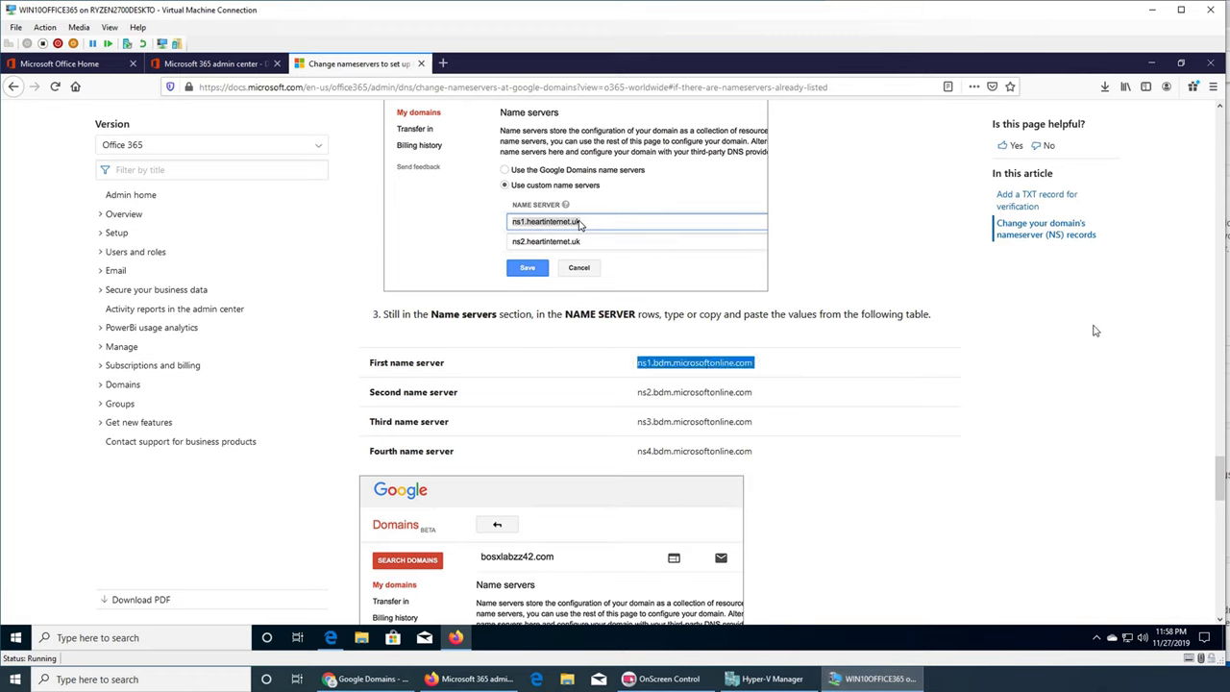
key(alt+Tab)
click(1136, 358)
key(ctrl+v)
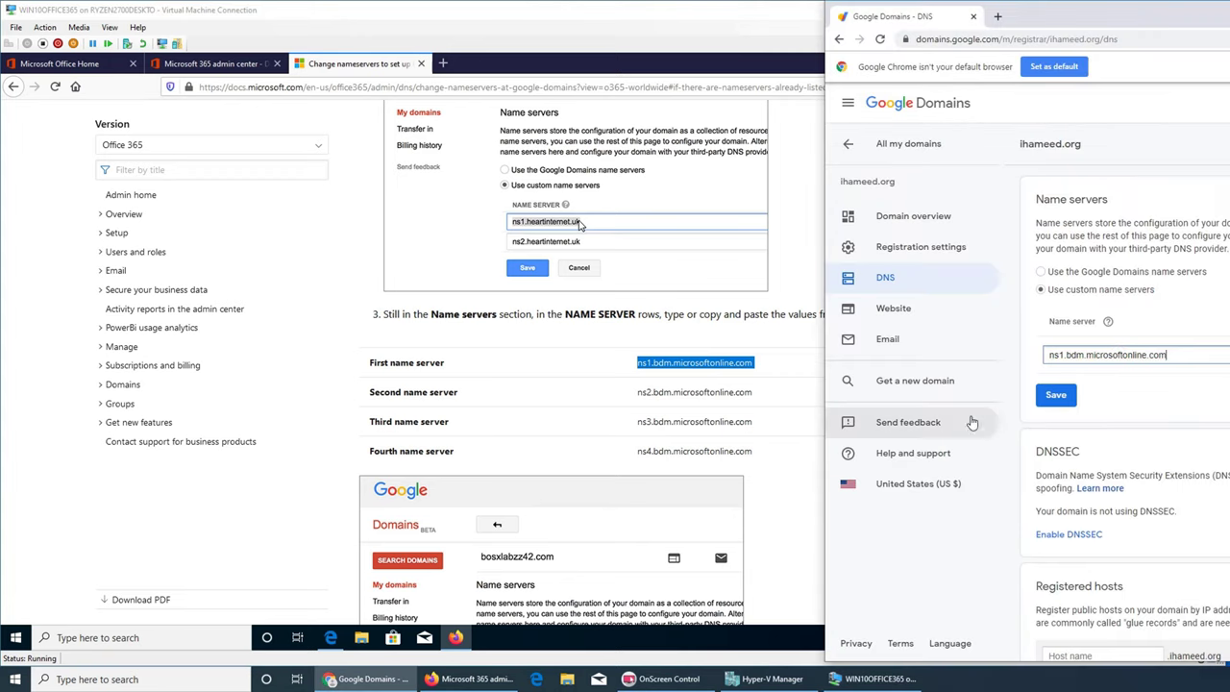
click(1055, 398)
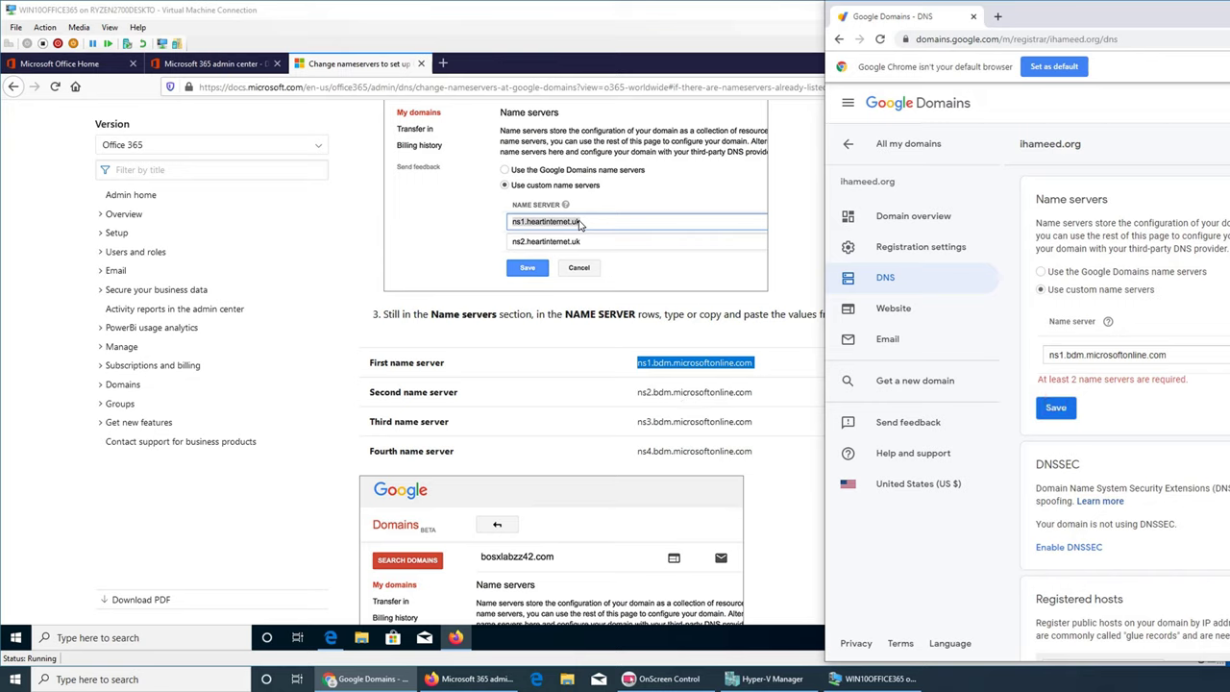
click(1106, 391)
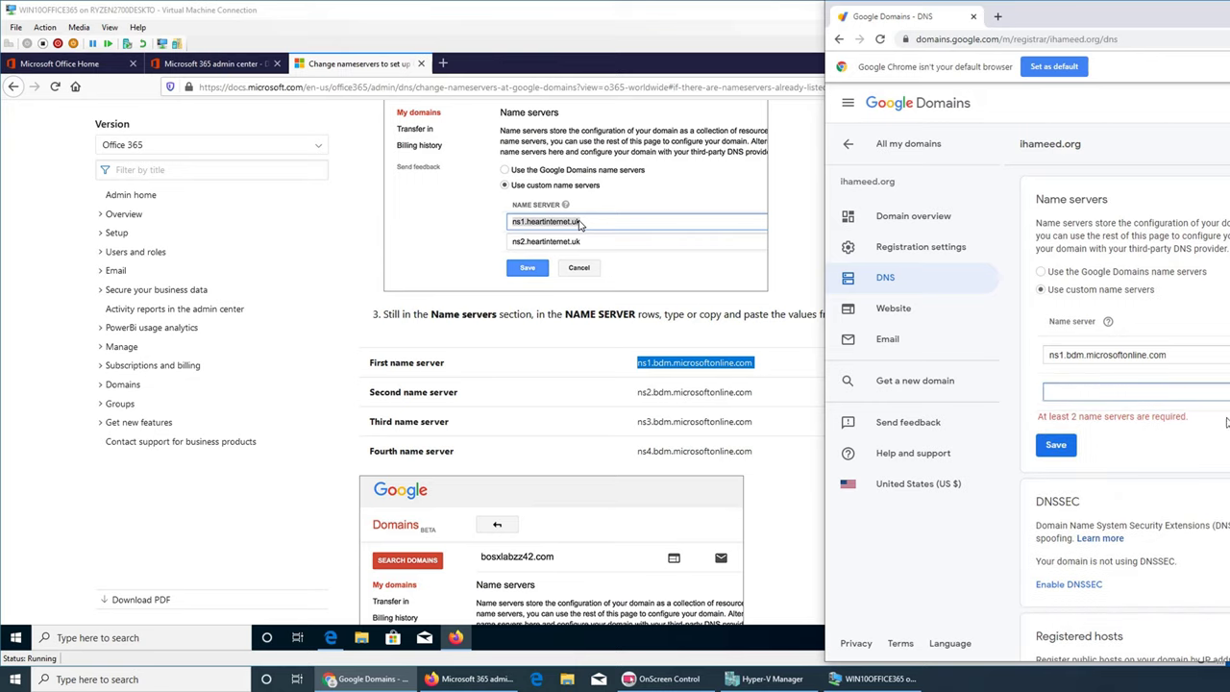
- Copy ns2.bdm.microsoftonline.com from the docs into the second name server row
triple_click(712, 395)
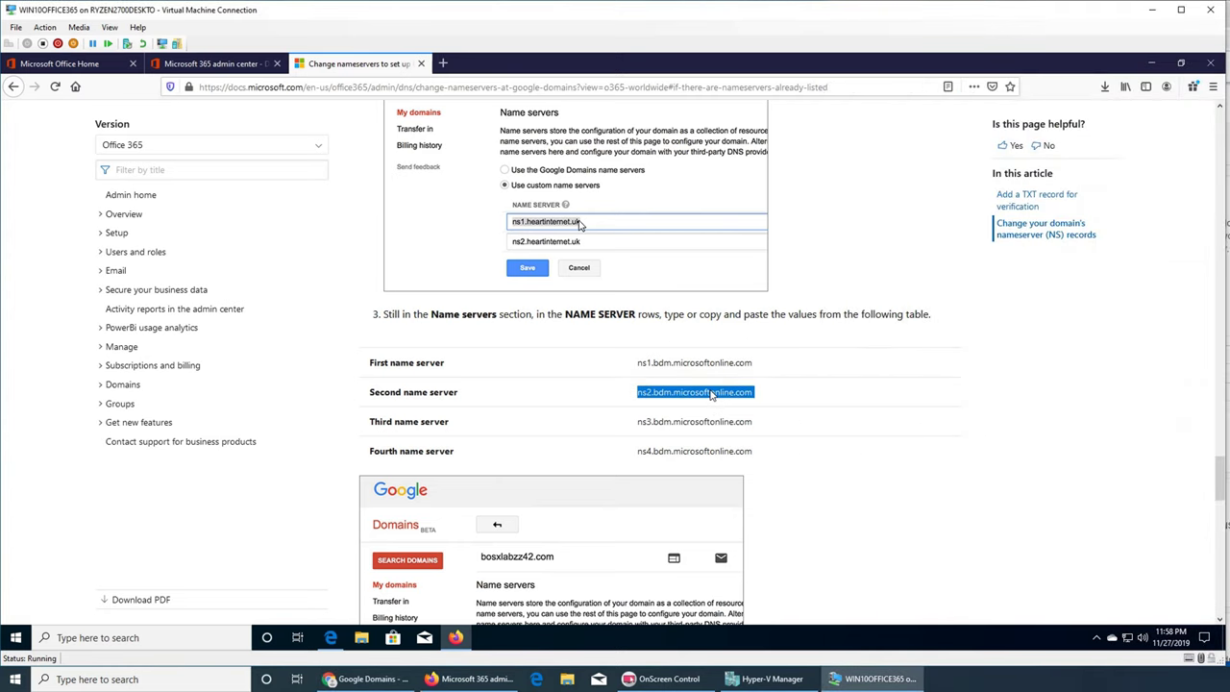
key(ctrl+c)
key(alt+Tab)
key(ctrl+v)
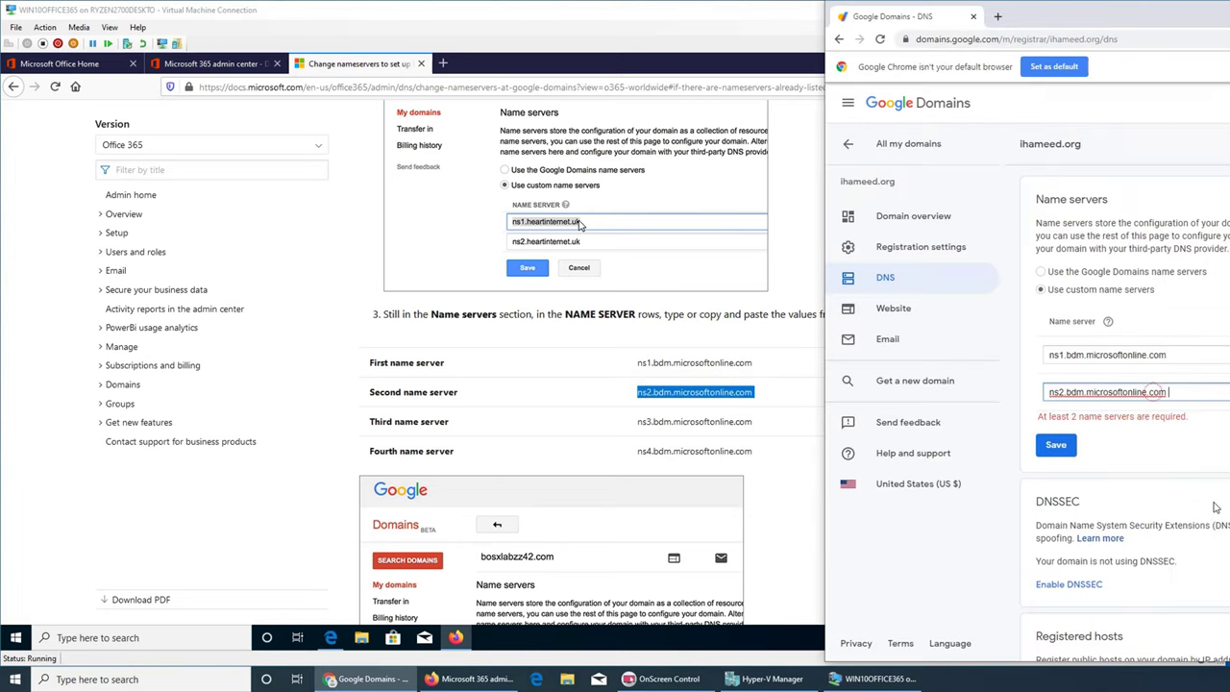
key(BackSpace)
- Copy ns3.bdm.microsoftonline.com from the docs into the third name server entry
double_click(705, 422)
triple_click(705, 424)
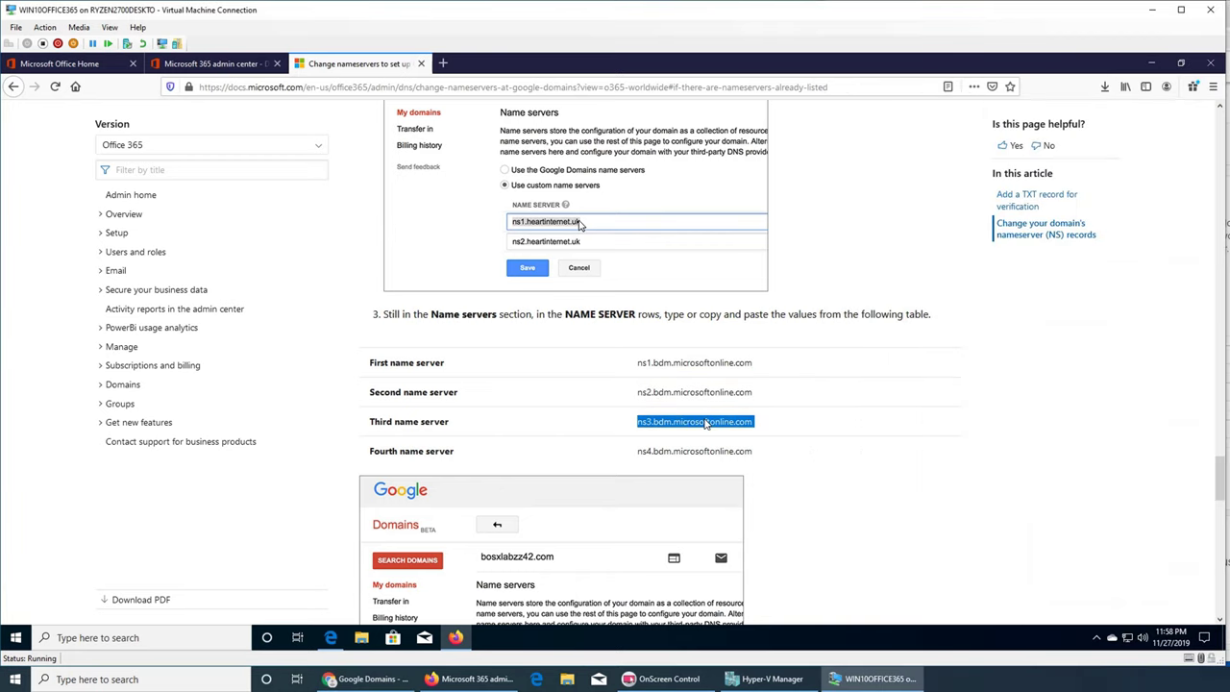
key(ctrl+c)
key(alt+Tab)
click(1158, 428)
key(ctrl+v)
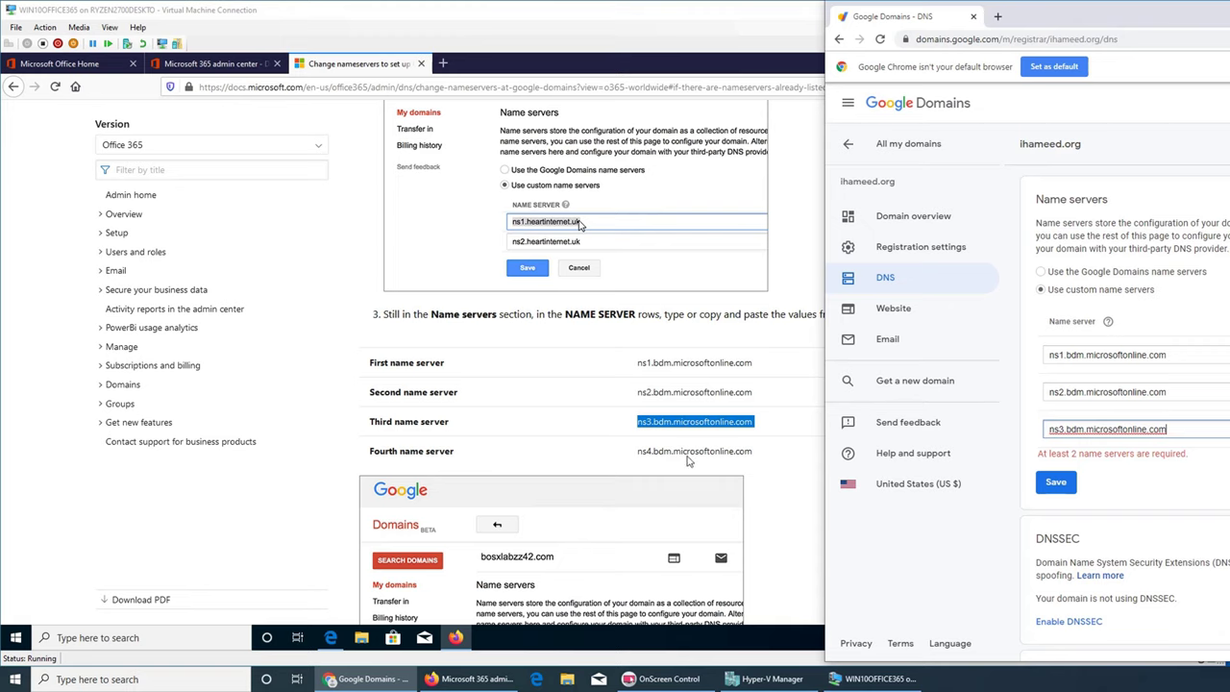
- Copy ns4.bdm.microsoftonline.com from the docs into a new fourth name server row
click(690, 458)
triple_click(690, 453)
key(ctrl+c)
key(alt+Tab)
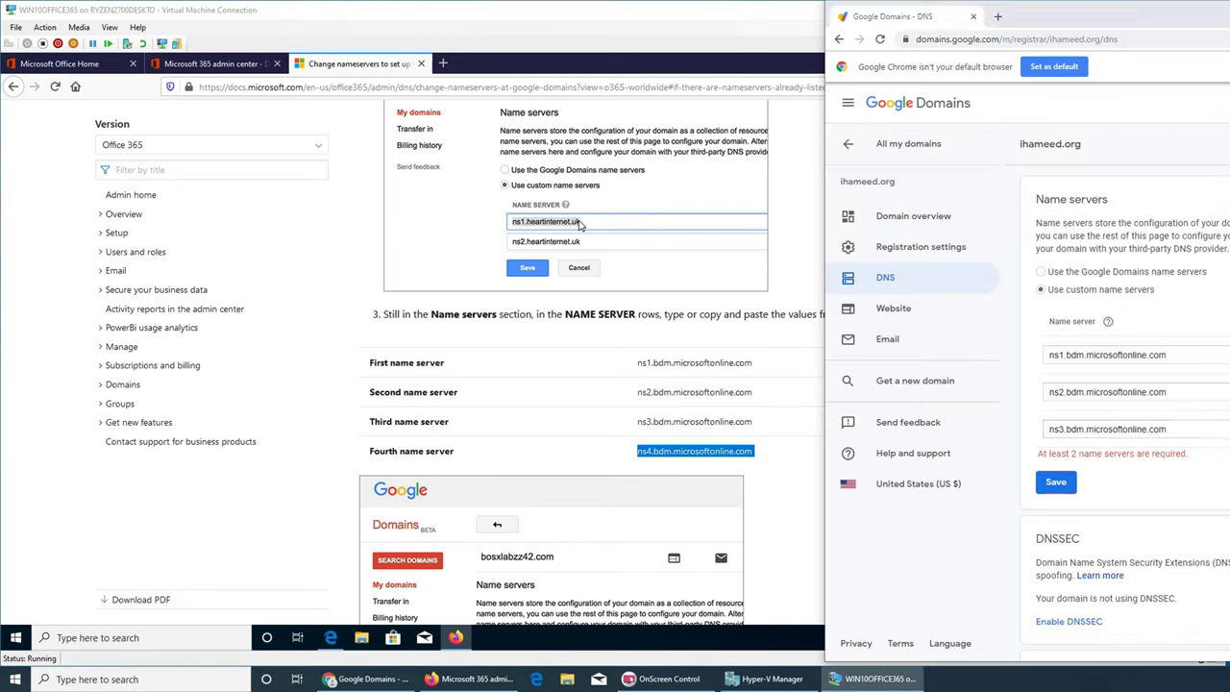
click(1204, 429)
key(Tab)
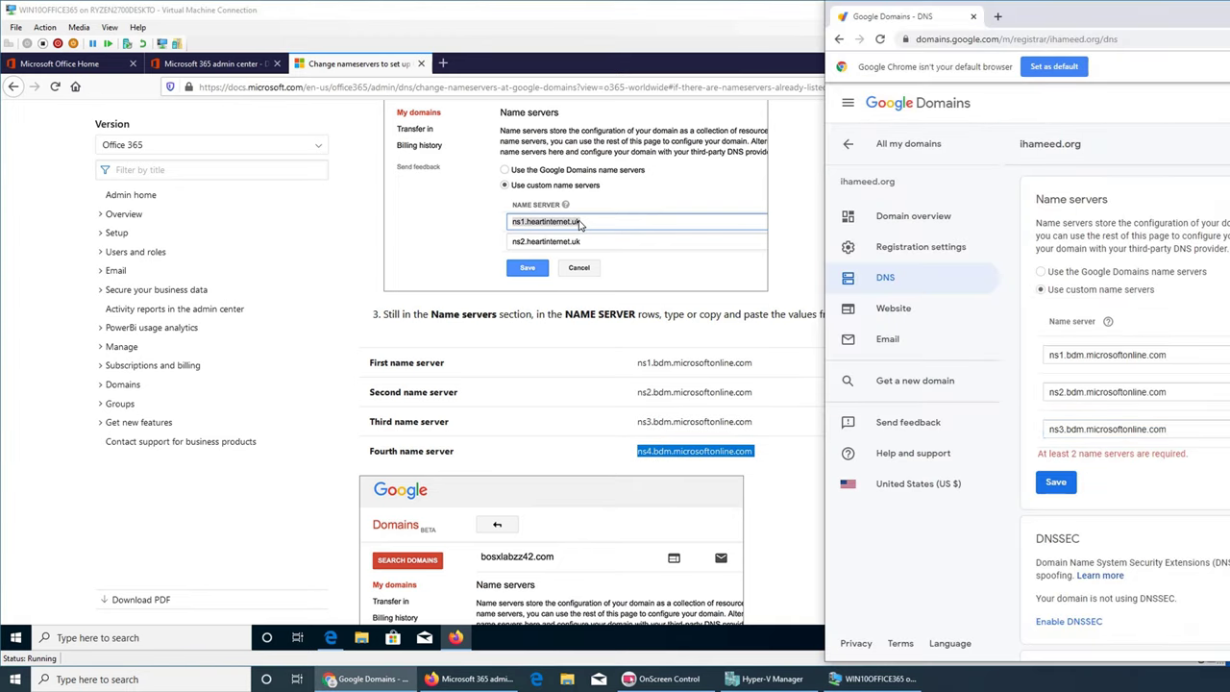
key(ctrl+v)
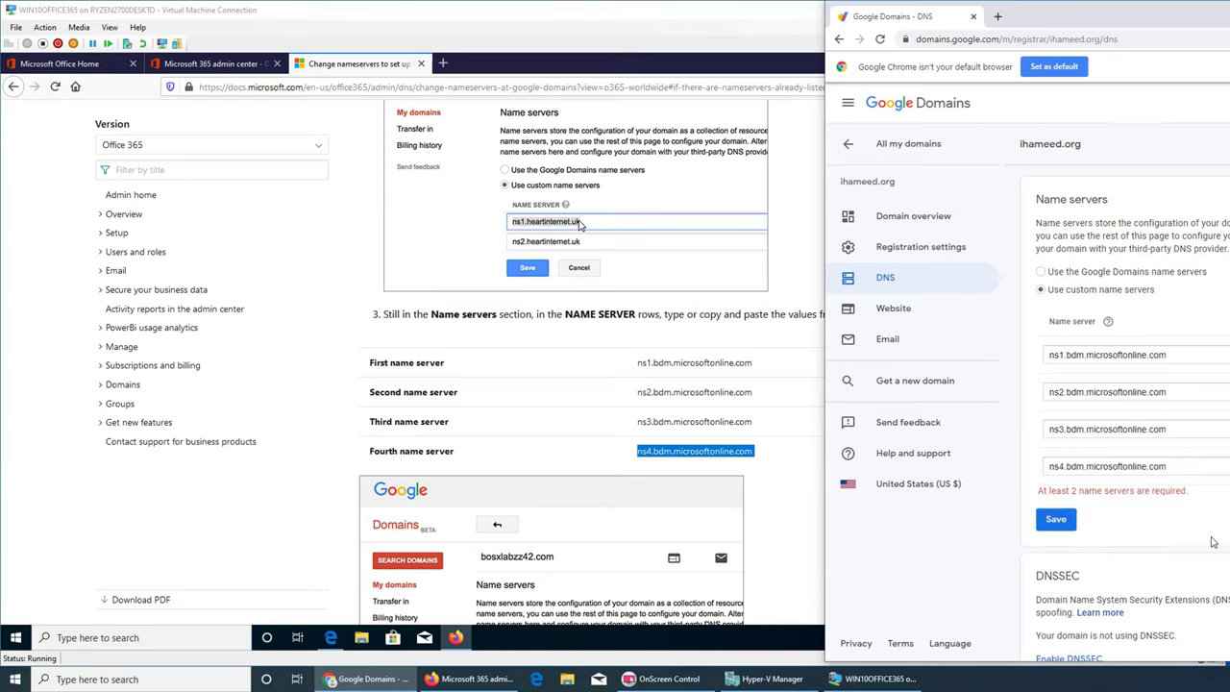
- Scroll the docs article past steps 4 and 5 to the note that updates take hours
click(569, 431)
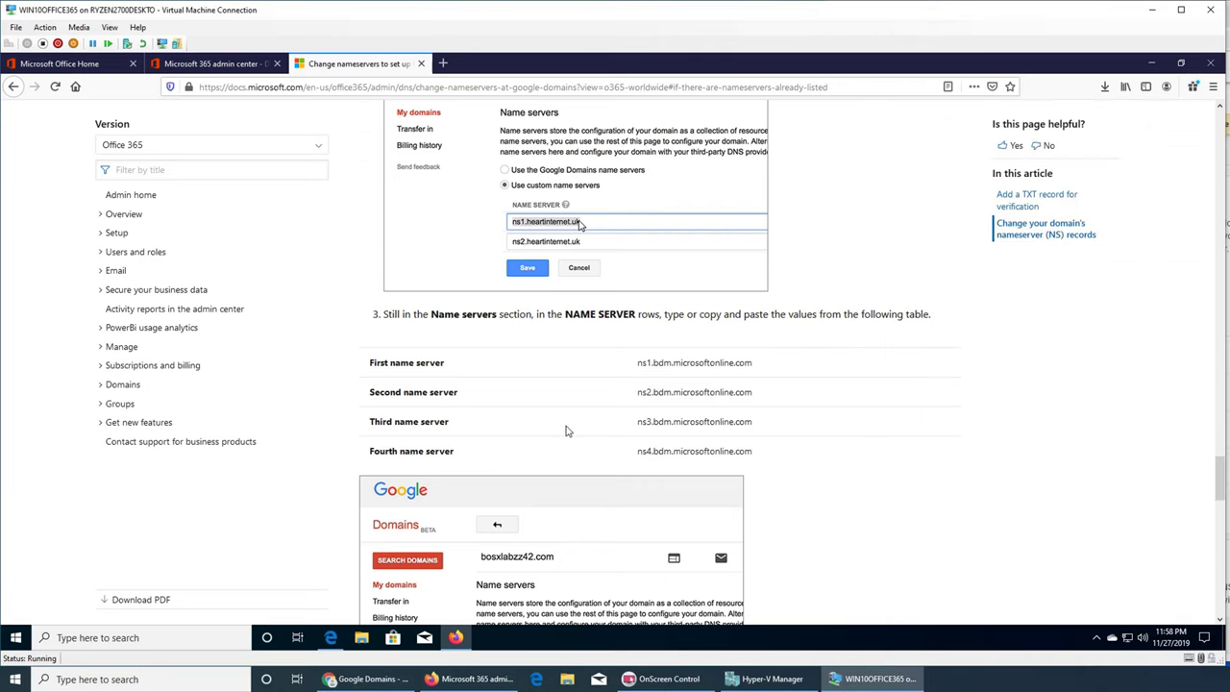
scroll(568, 431, down, 3)
scroll(509, 439, down, 1)
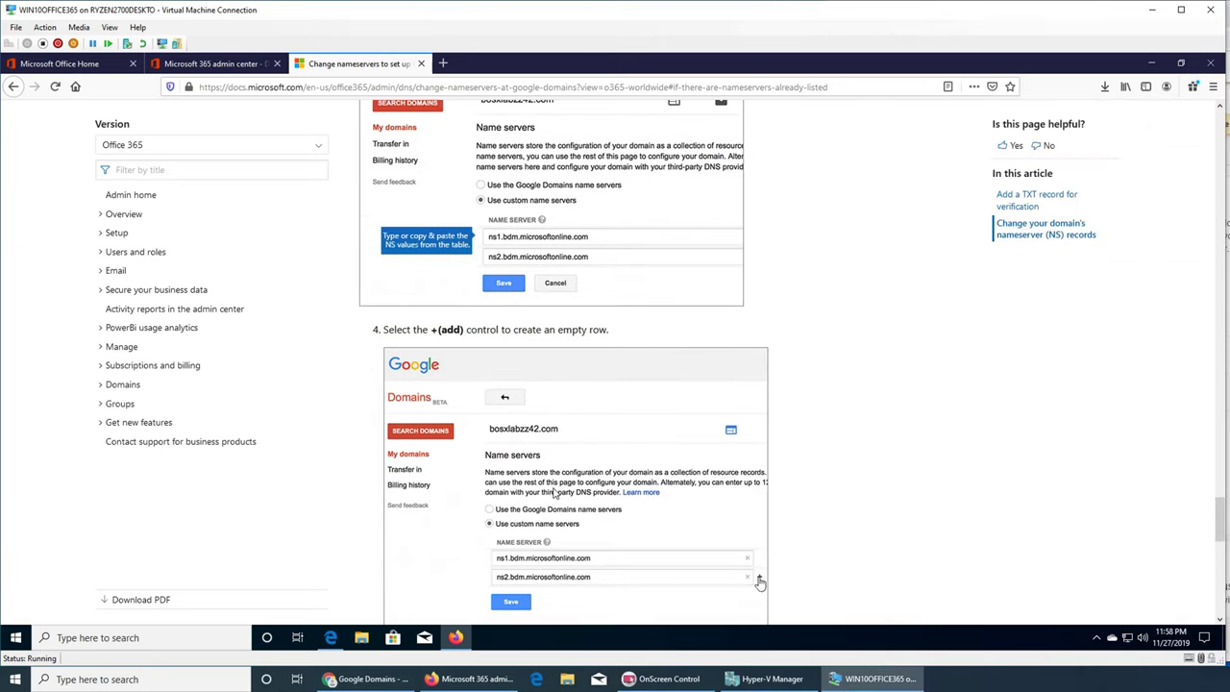
scroll(759, 490, down, 1)
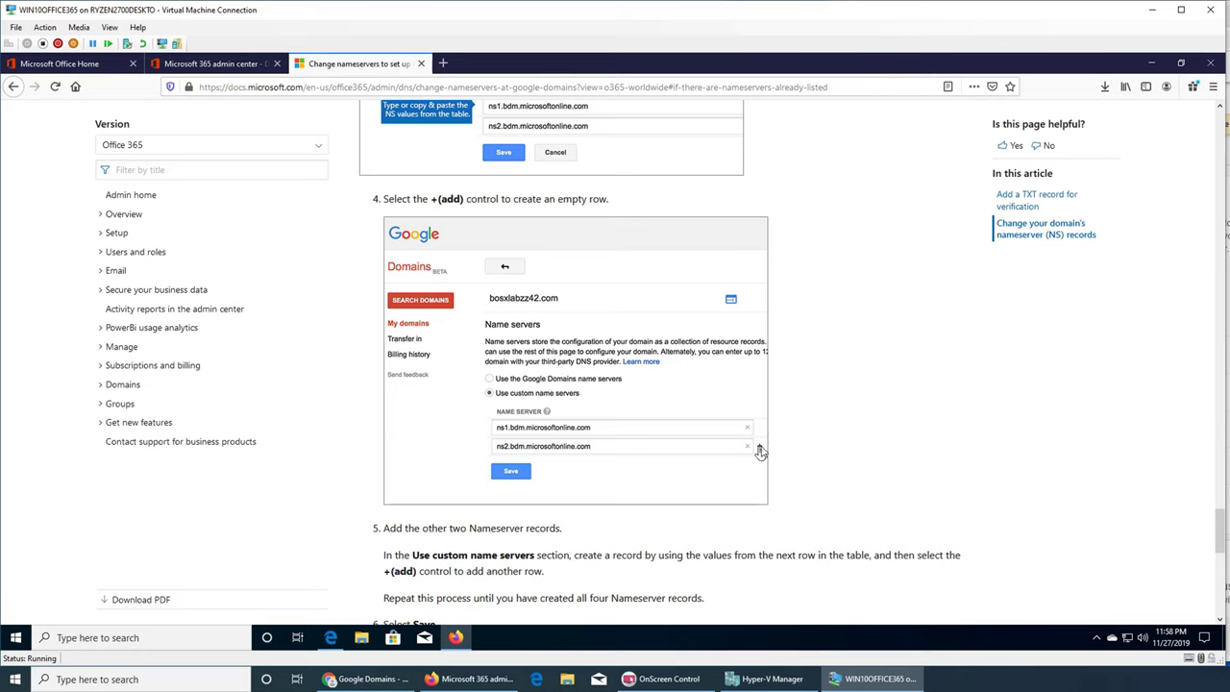
scroll(760, 452, down, 6)
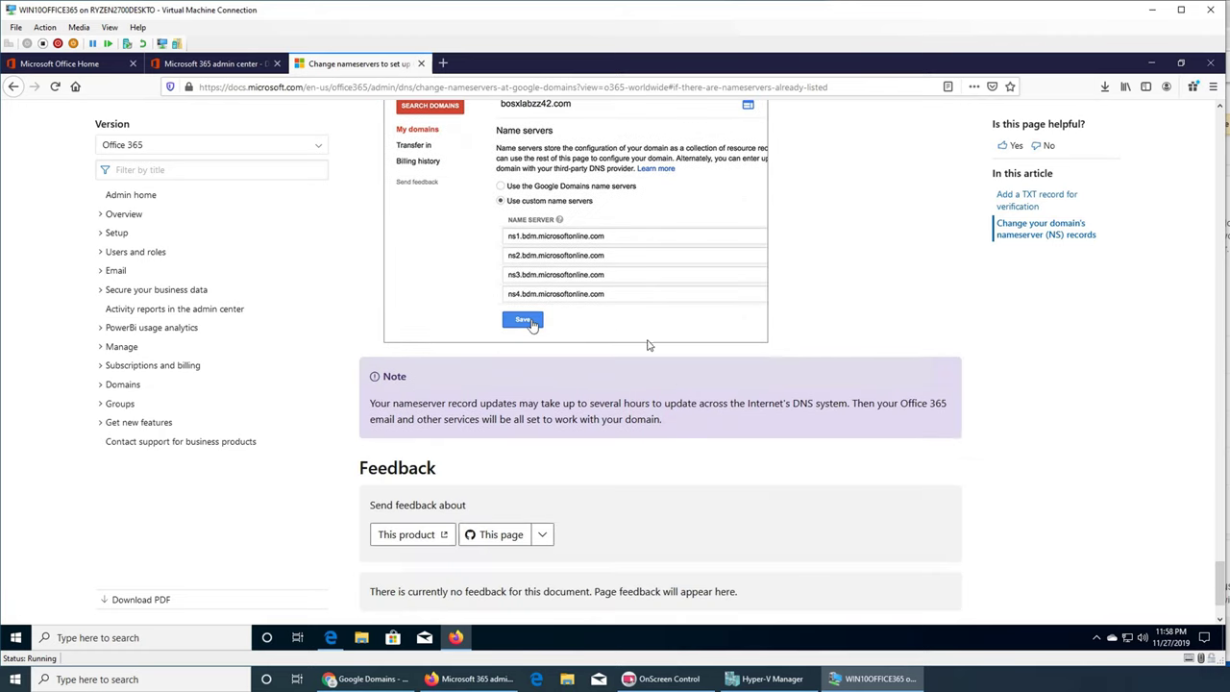
scroll(644, 423, down, 1)
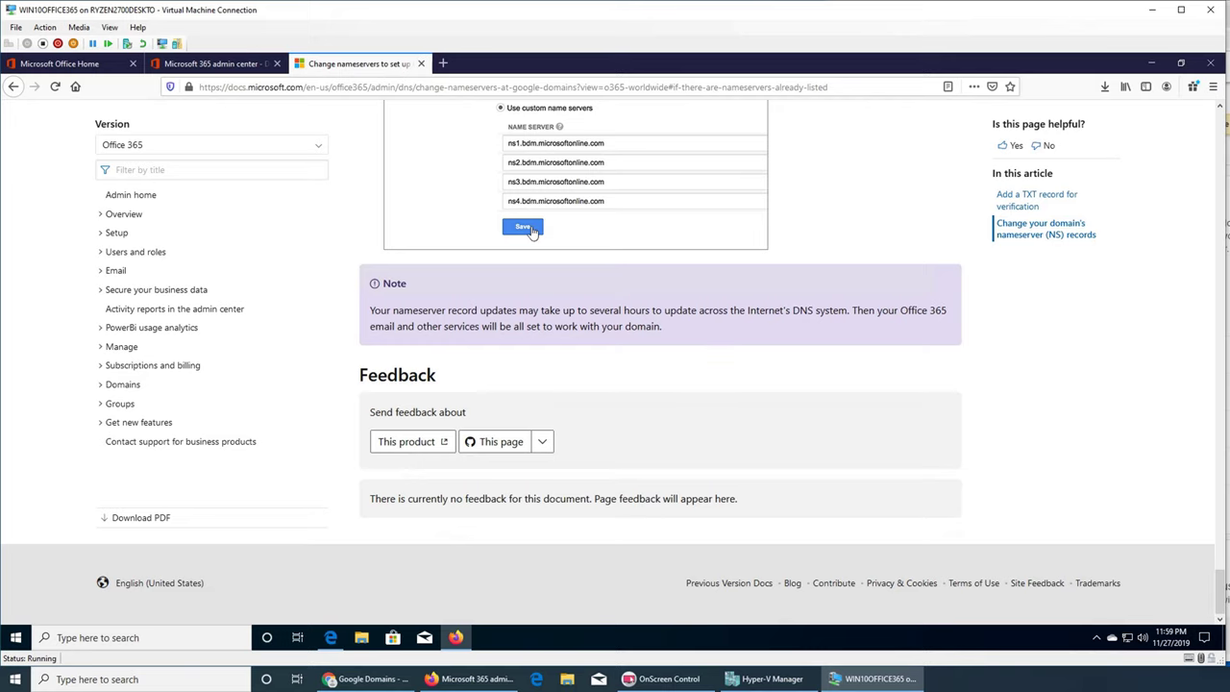
- Switch from the nameserver guide to ihameed.org's Update DNS settings step in Microsoft 365
key(alt+Tab)
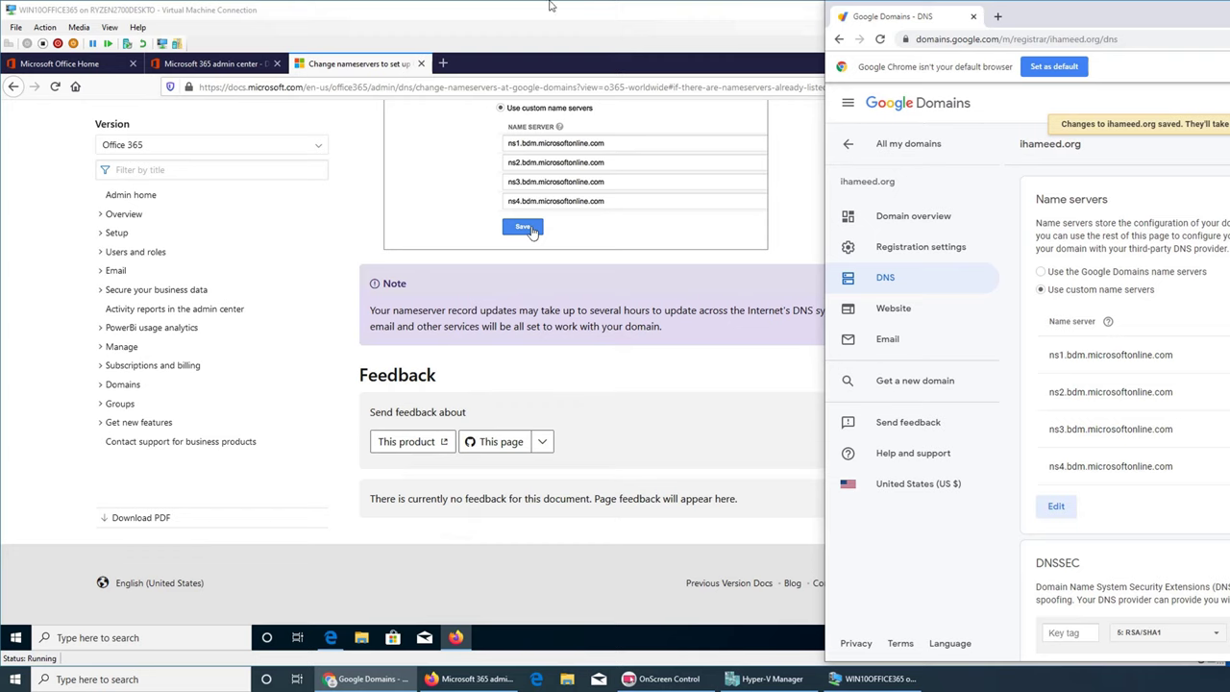
click(237, 68)
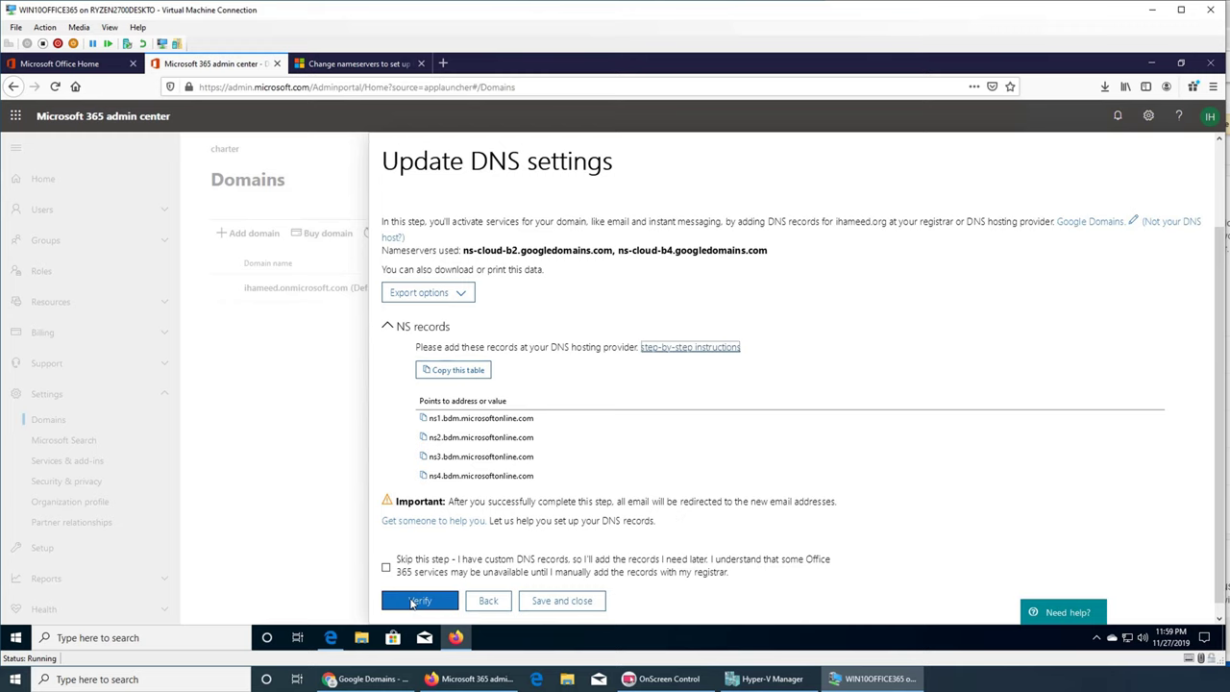
- Verify ihameed.org's nameservers and review the error that the expected NS records aren't found
click(415, 601)
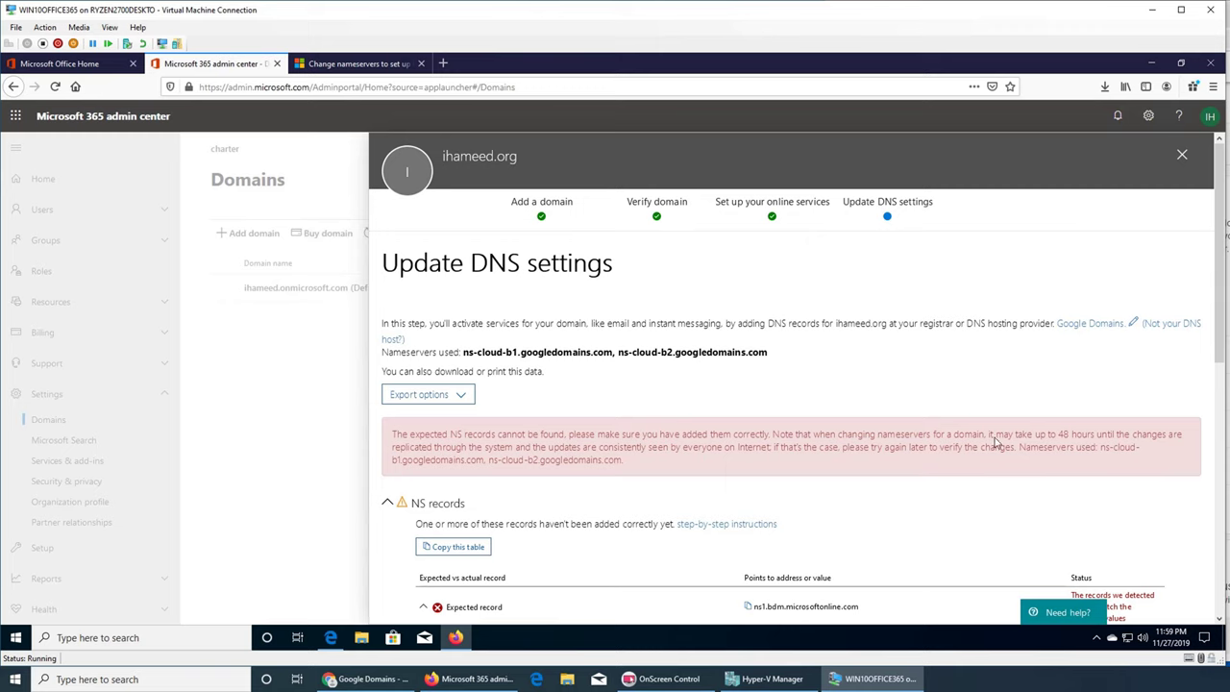
click(365, 679)
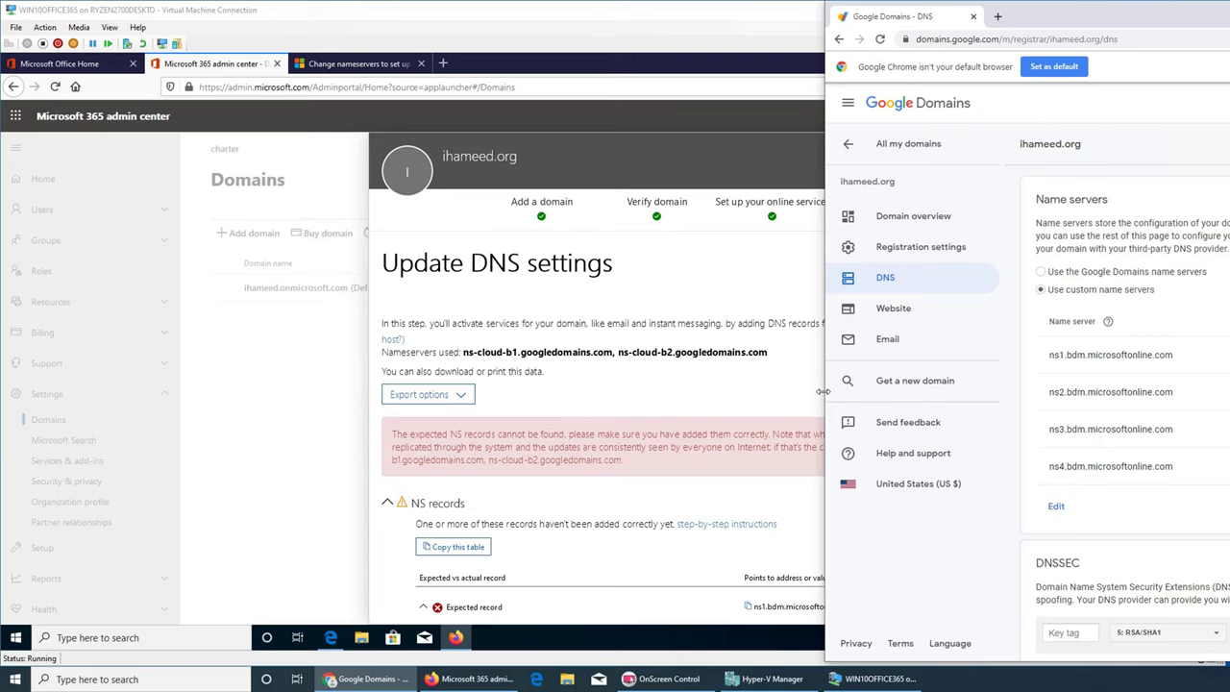
click(682, 392)
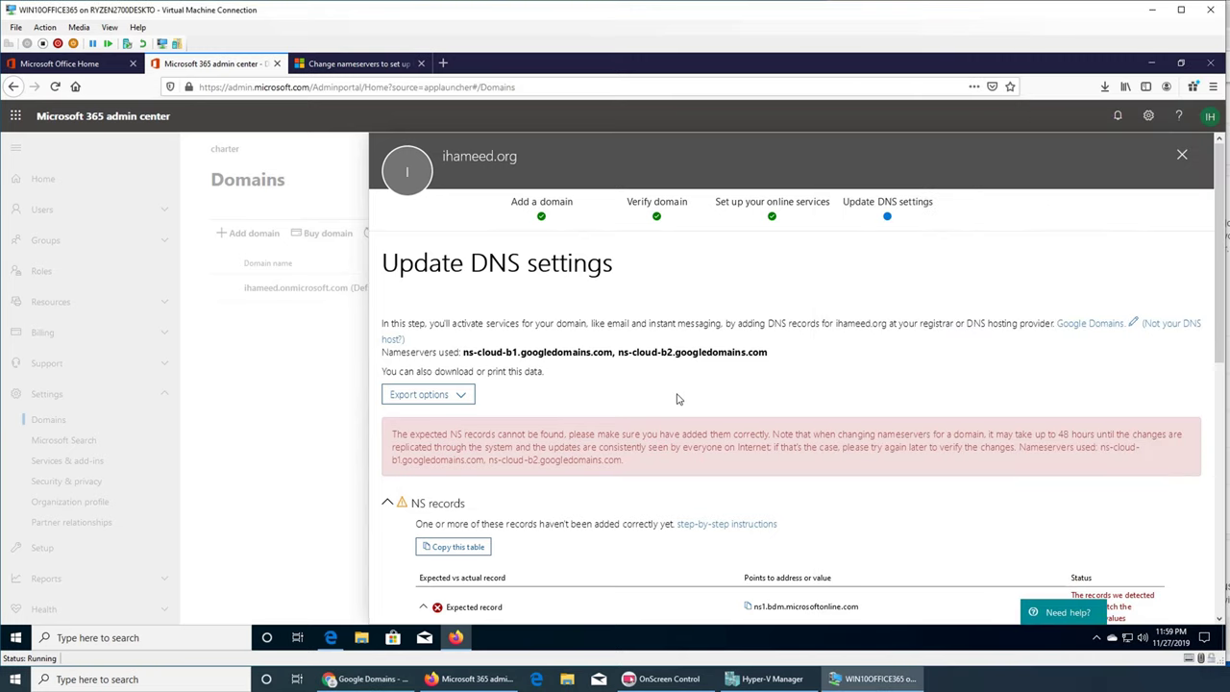
scroll(684, 391, down, 3)
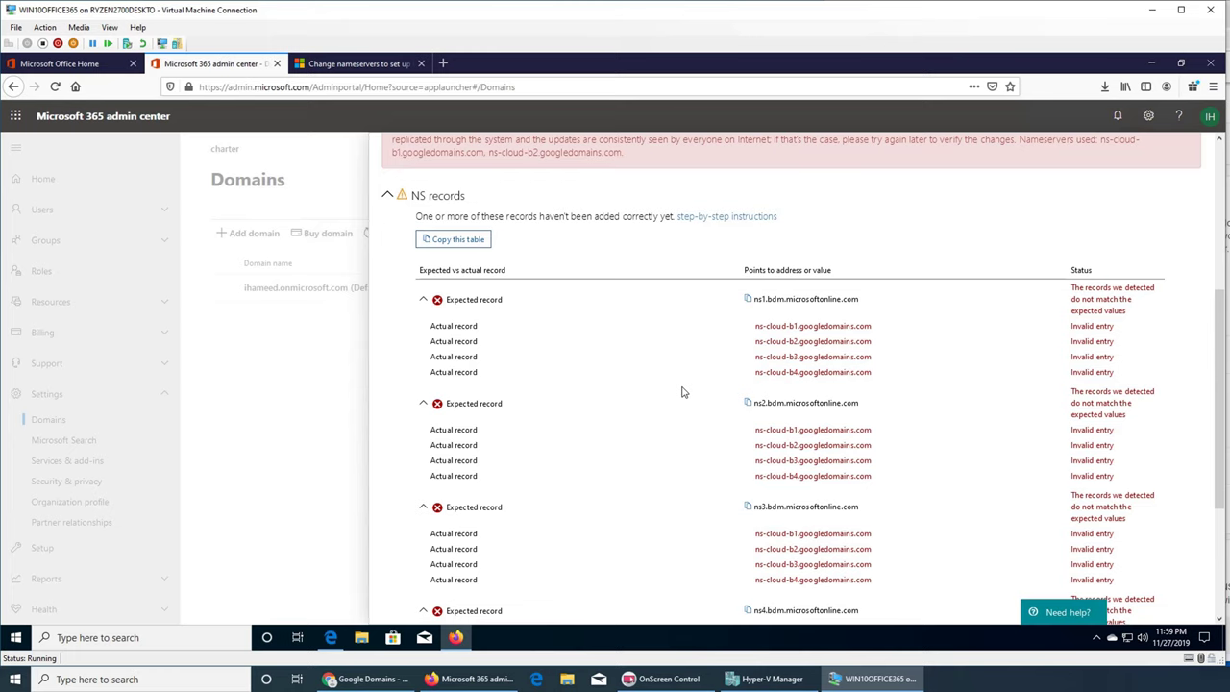
scroll(682, 391, down, 3)
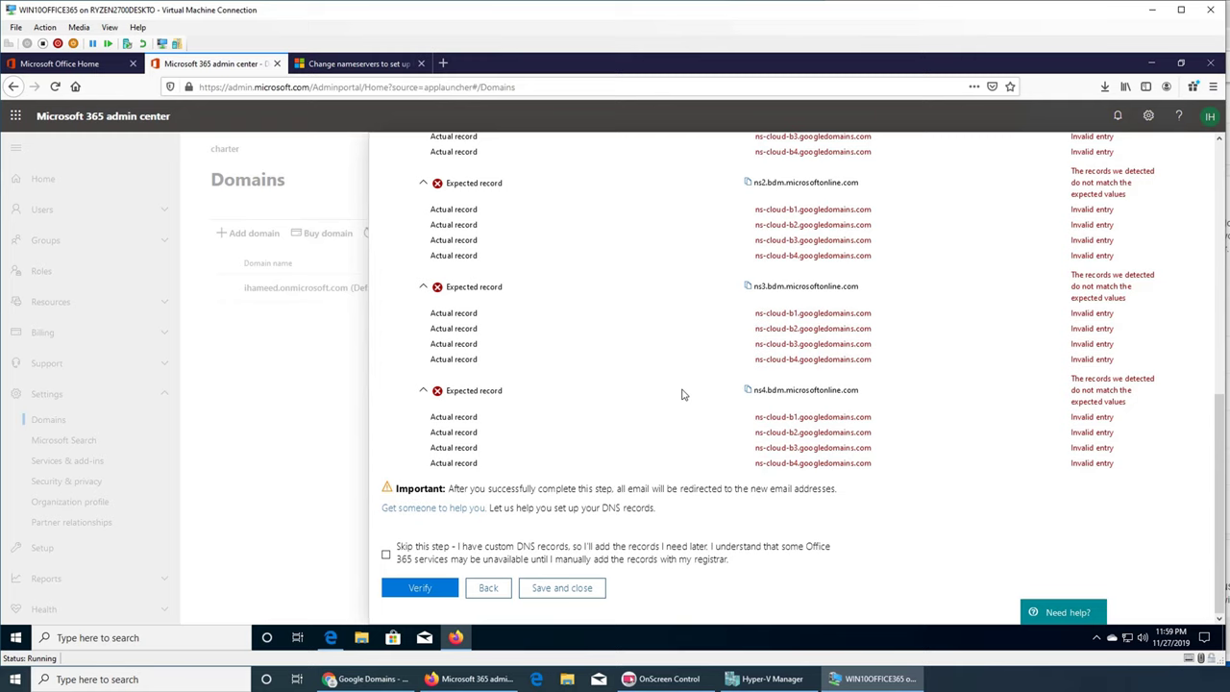
scroll(682, 394, up, 10)
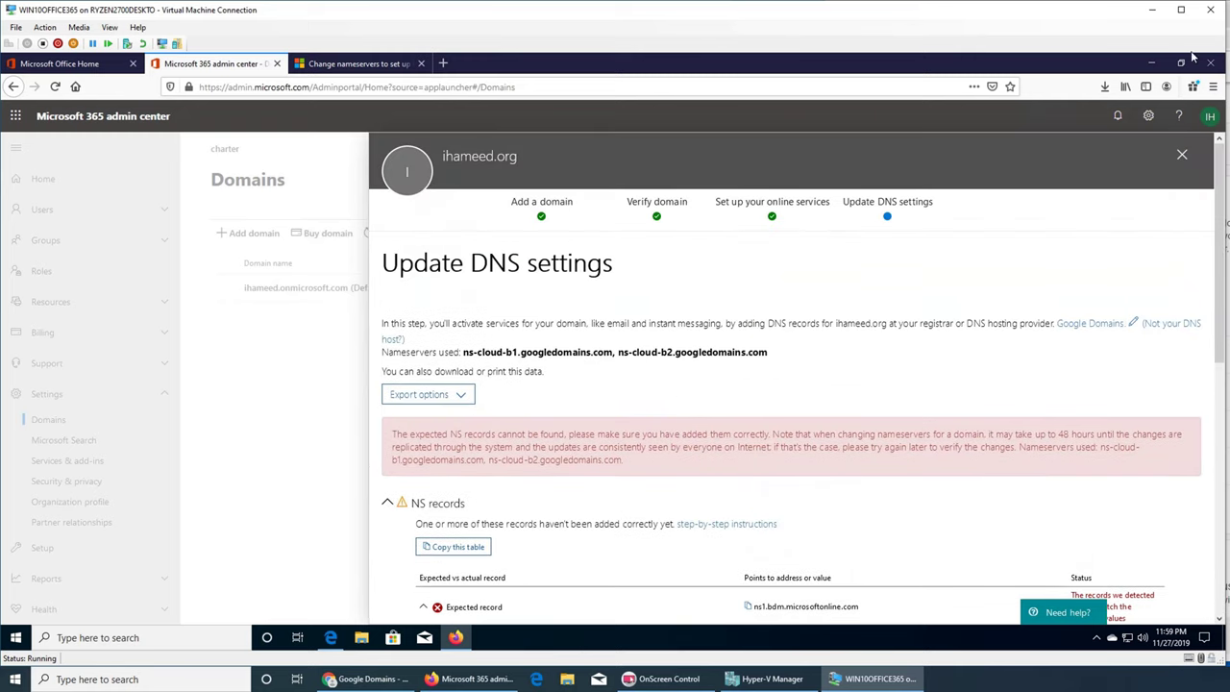
- Place the Google Domains custom name servers alongside the Office 365 nameserver guide
click(1149, 11)
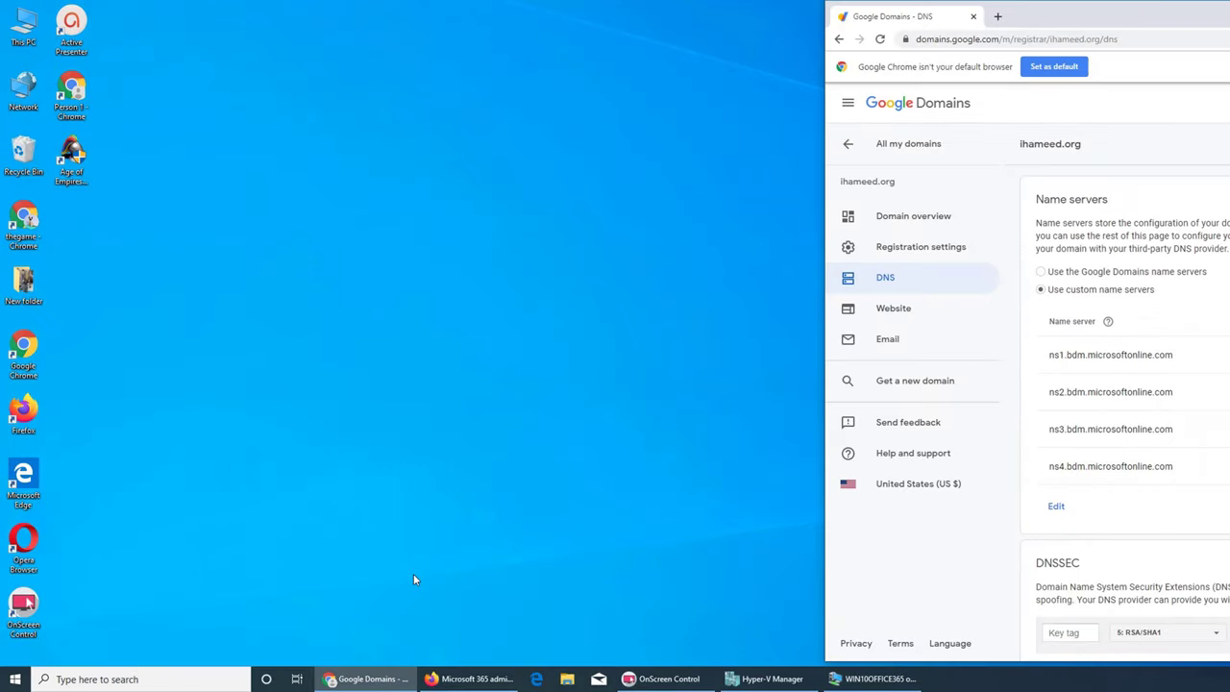
click(385, 679)
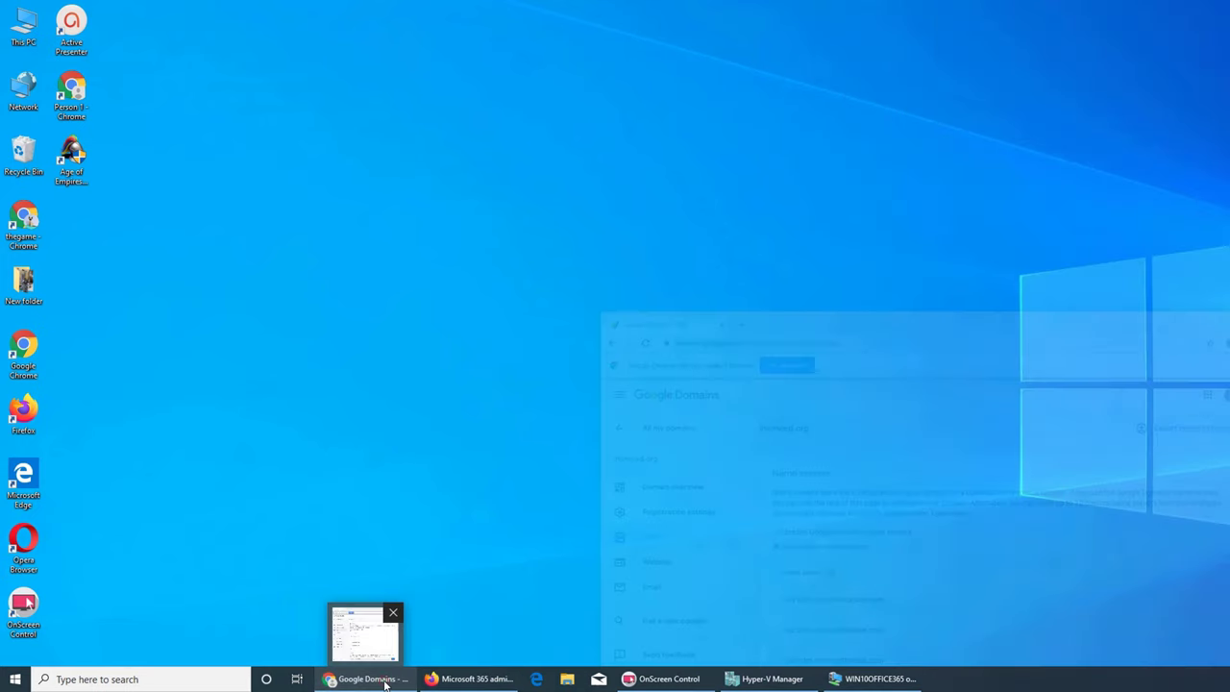
click(385, 679)
click(465, 685)
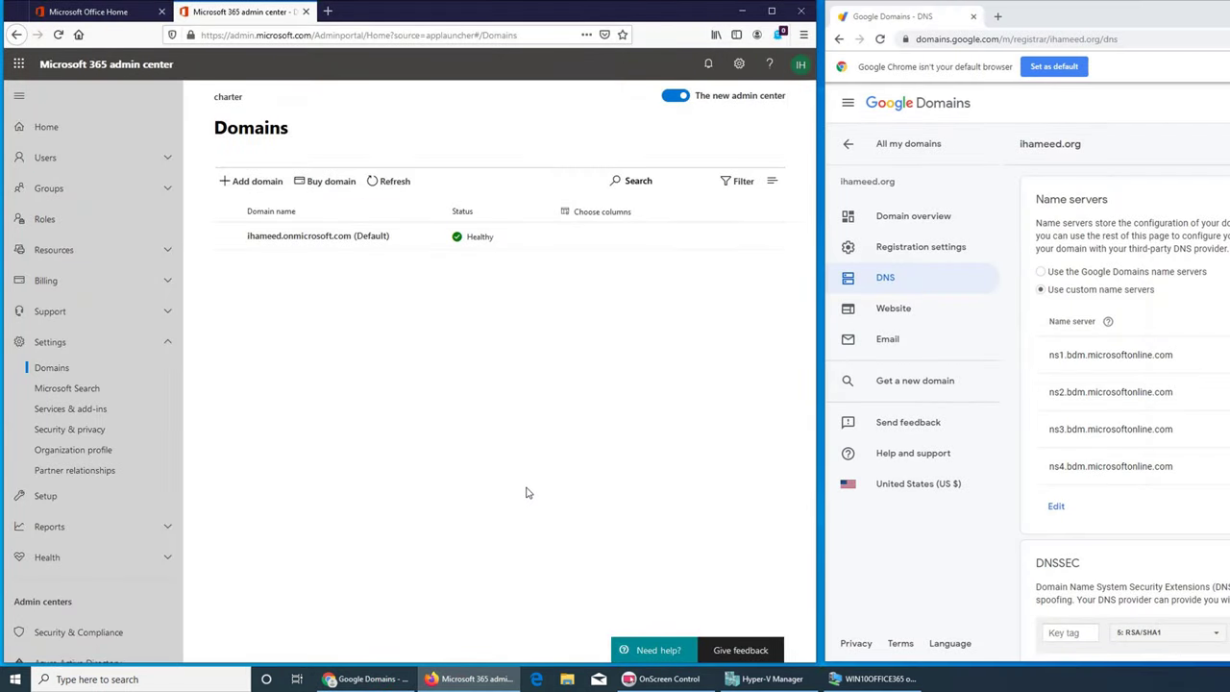
click(464, 679)
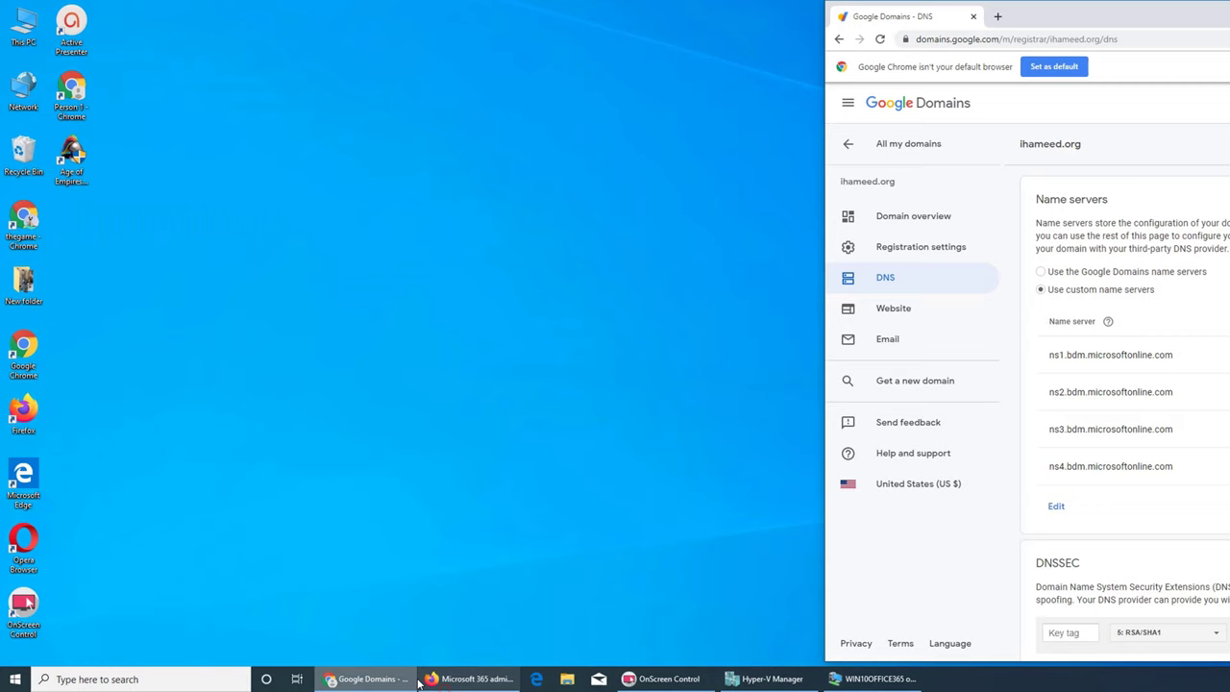
click(874, 678)
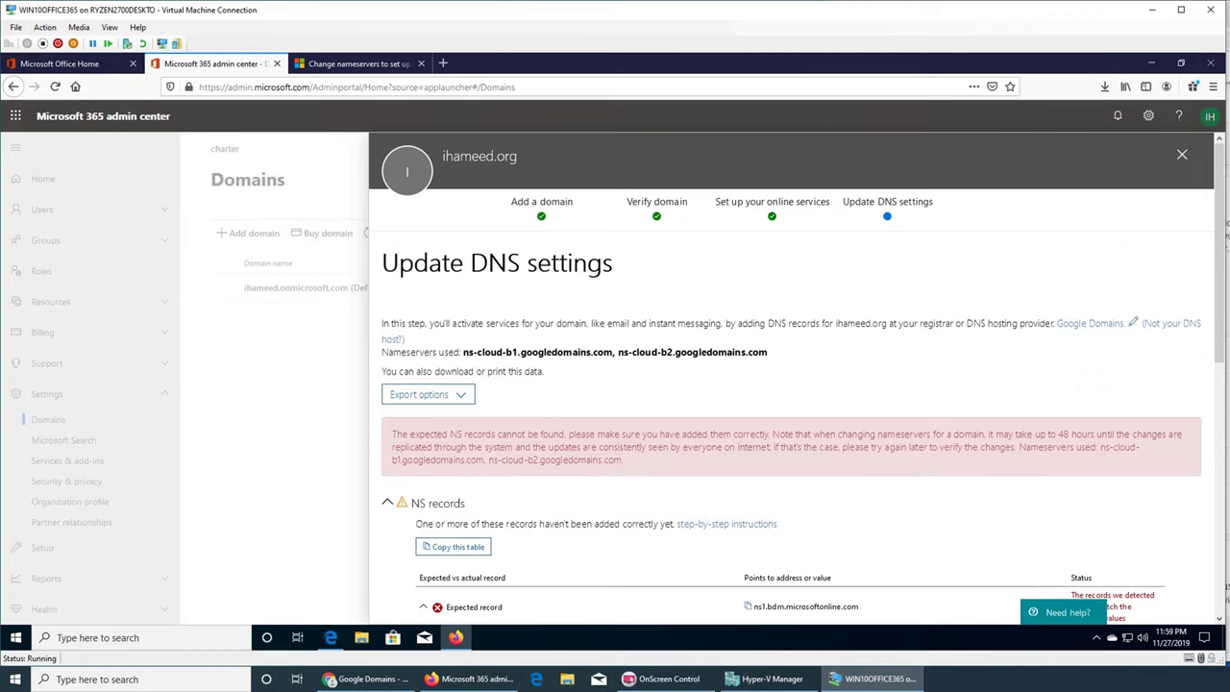
click(368, 679)
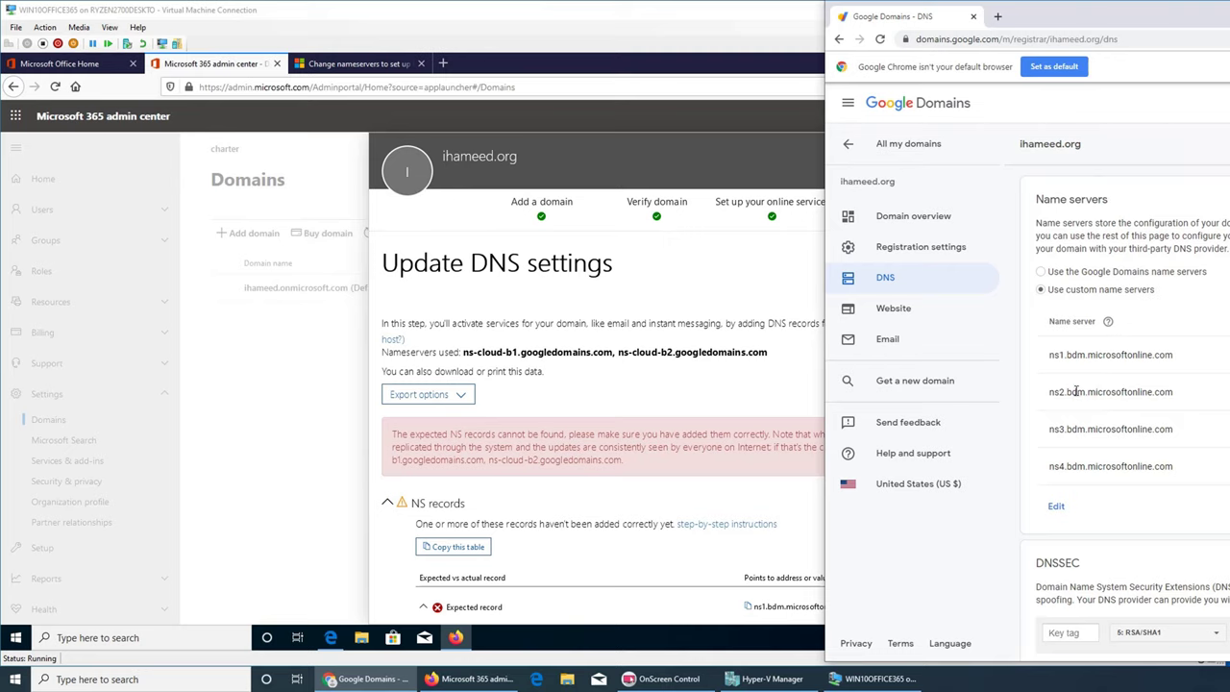
click(310, 63)
key(alt+Tab)
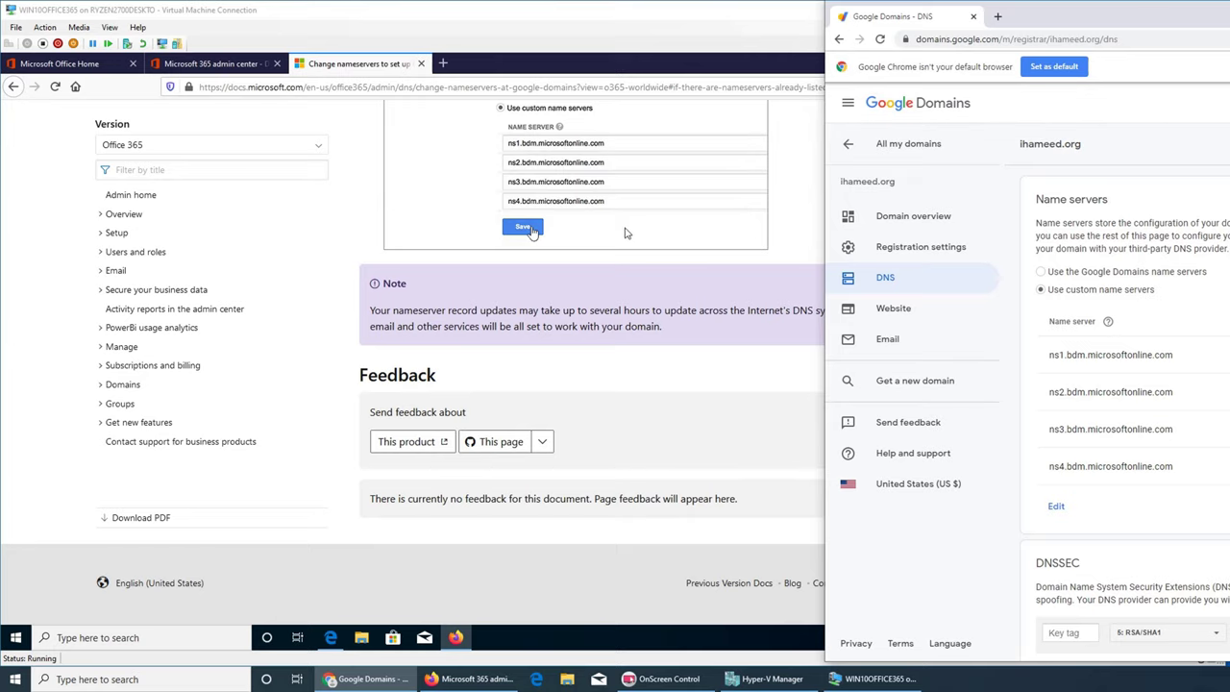
- Read through the 'Change nameservers at Google Domains' article down to step 4
click(646, 354)
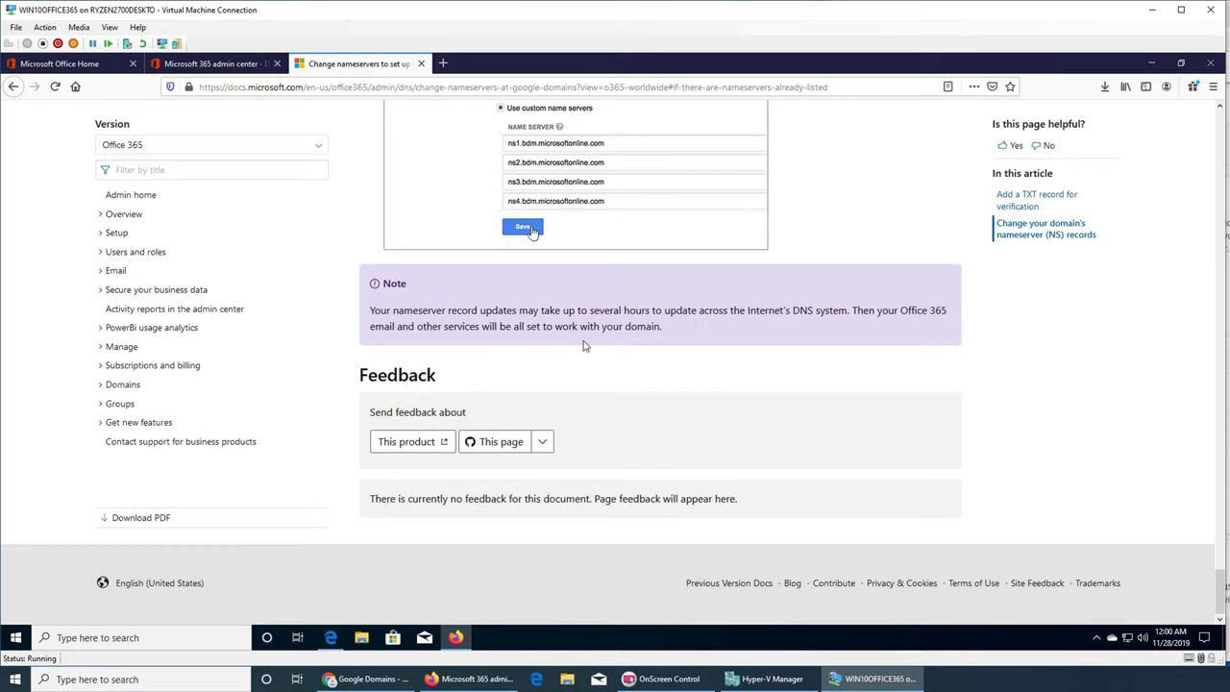
scroll(627, 340, up, 10)
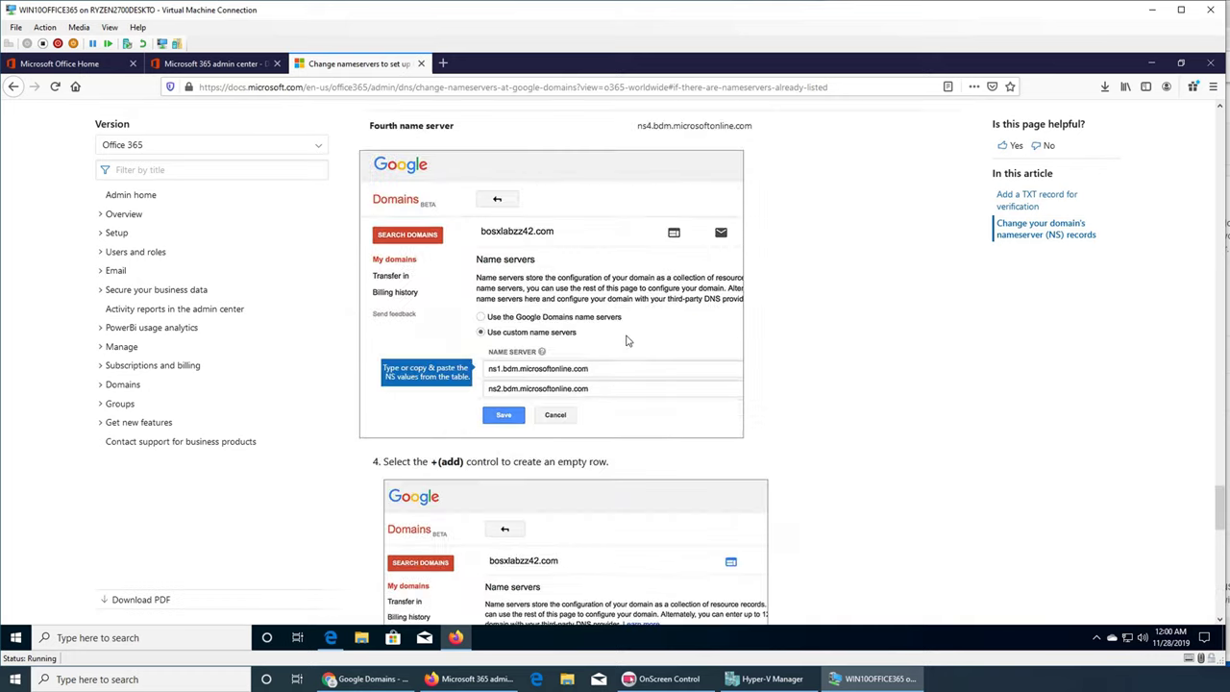
scroll(627, 340, up, 20)
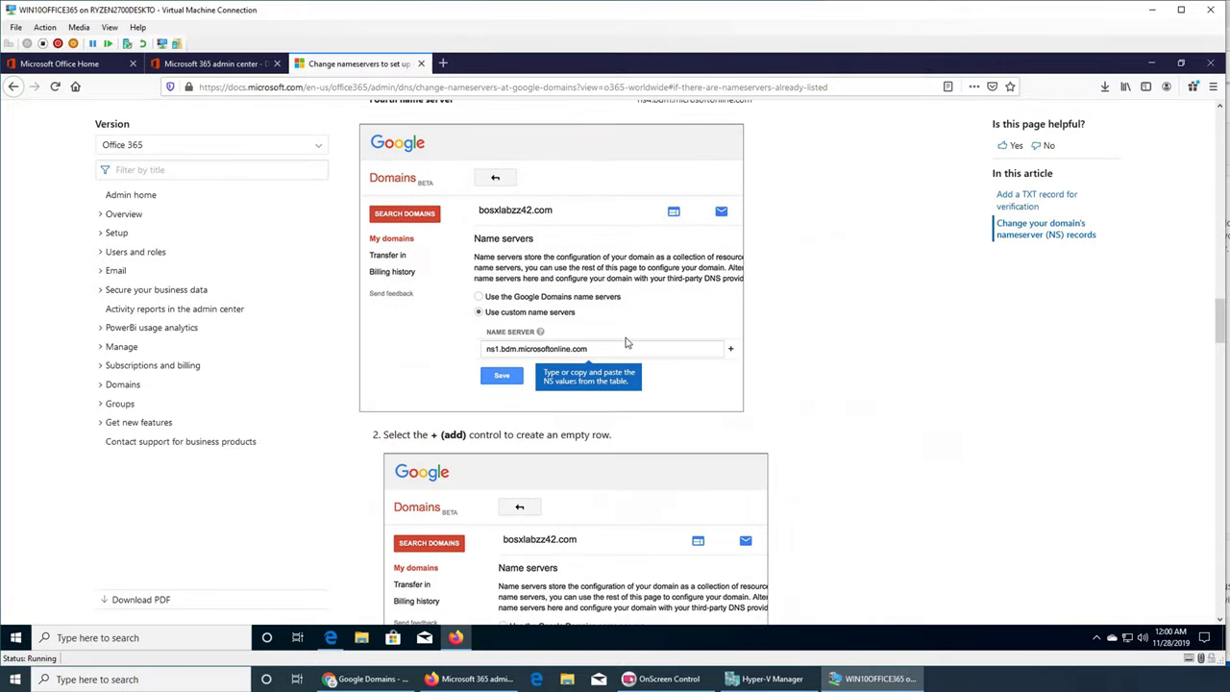
scroll(627, 343, up, 15)
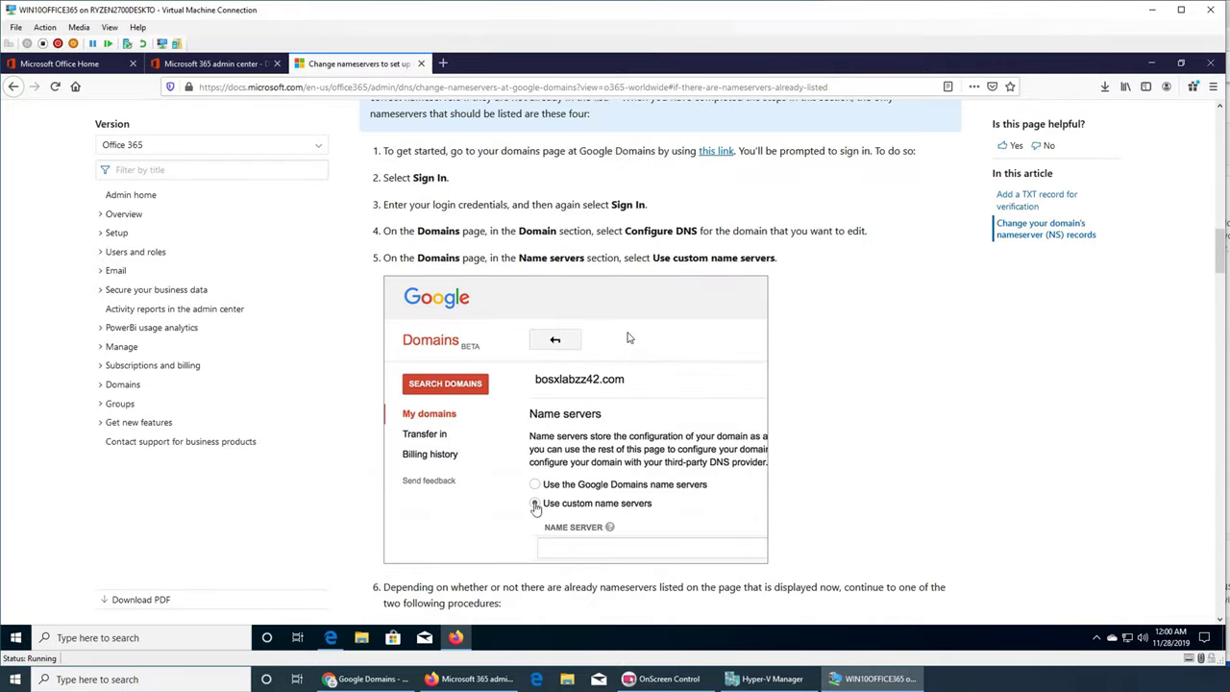
scroll(630, 339, up, 10)
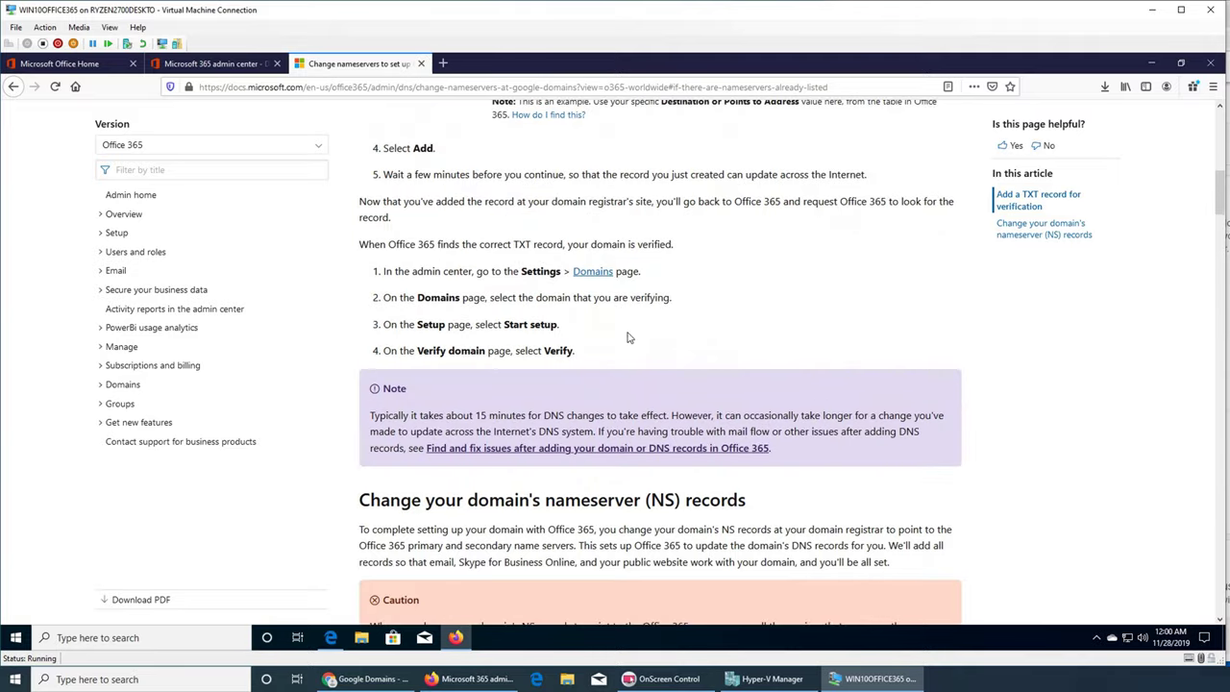
scroll(627, 338, up, 2)
scroll(679, 381, up, 5)
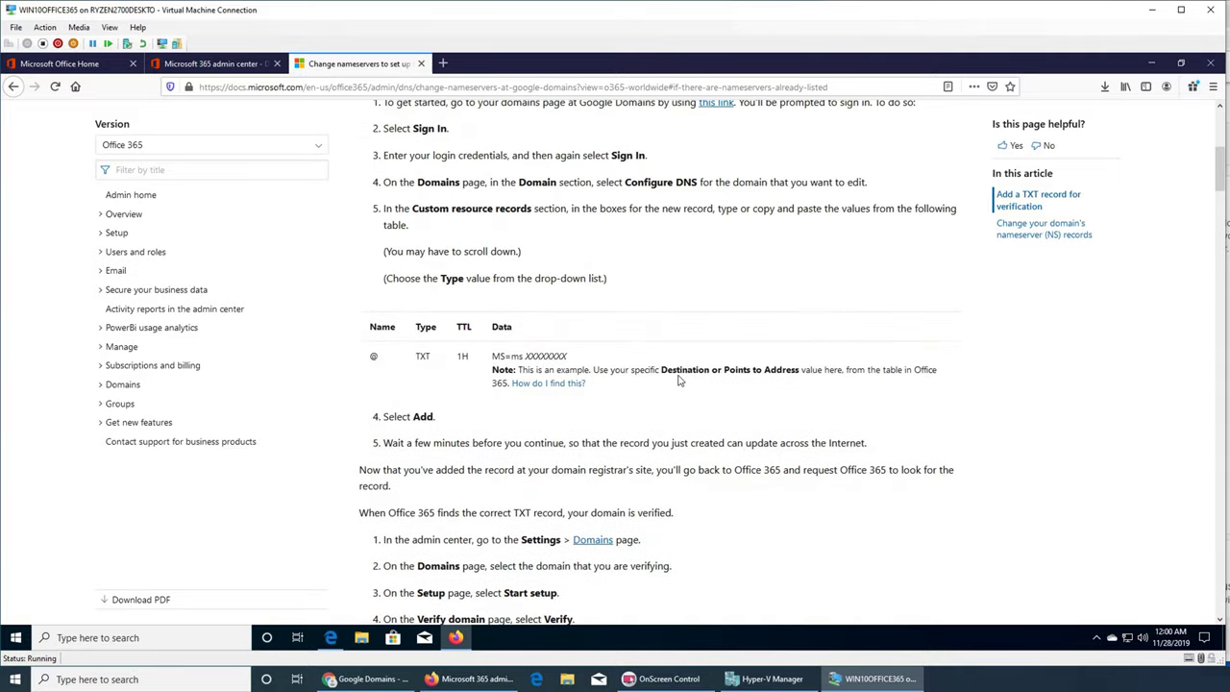
scroll(679, 381, up, 4)
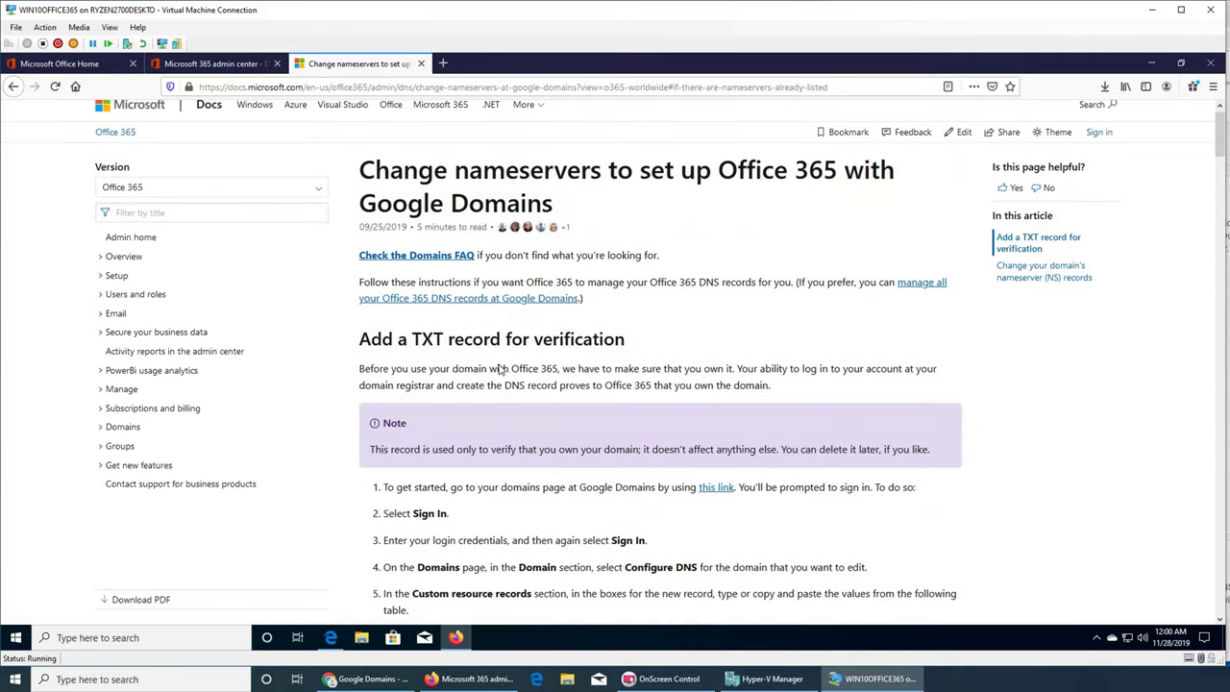
scroll(478, 369, down, 3)
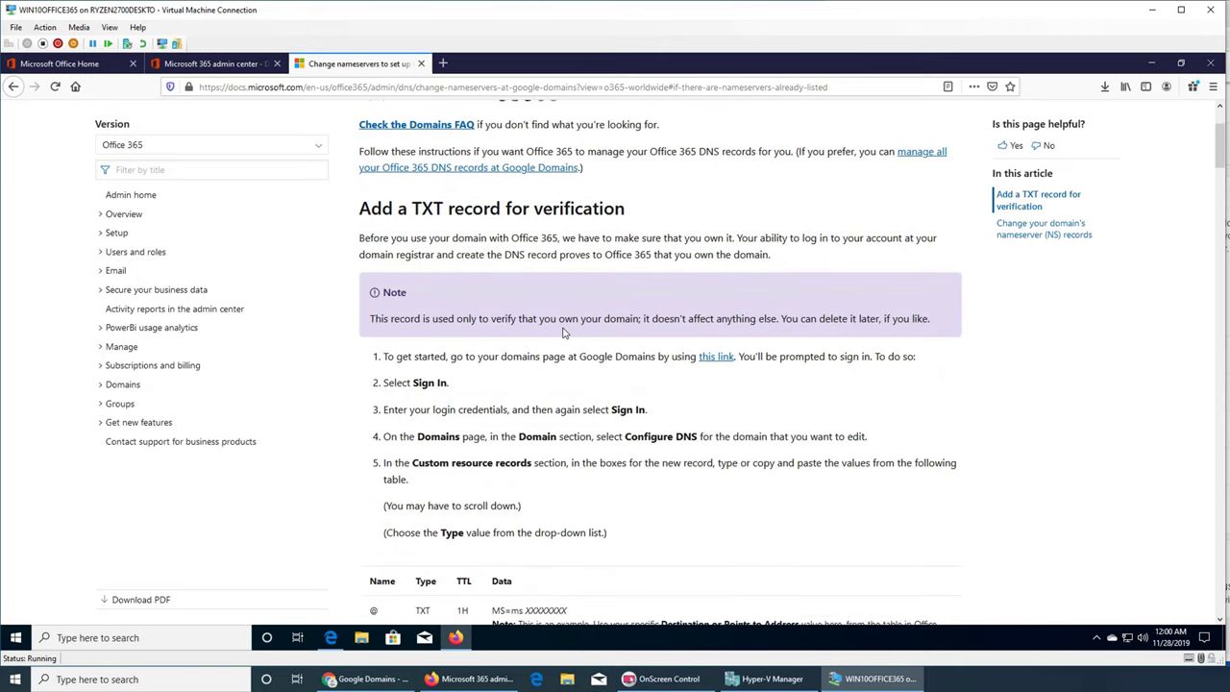
scroll(565, 331, down, 7)
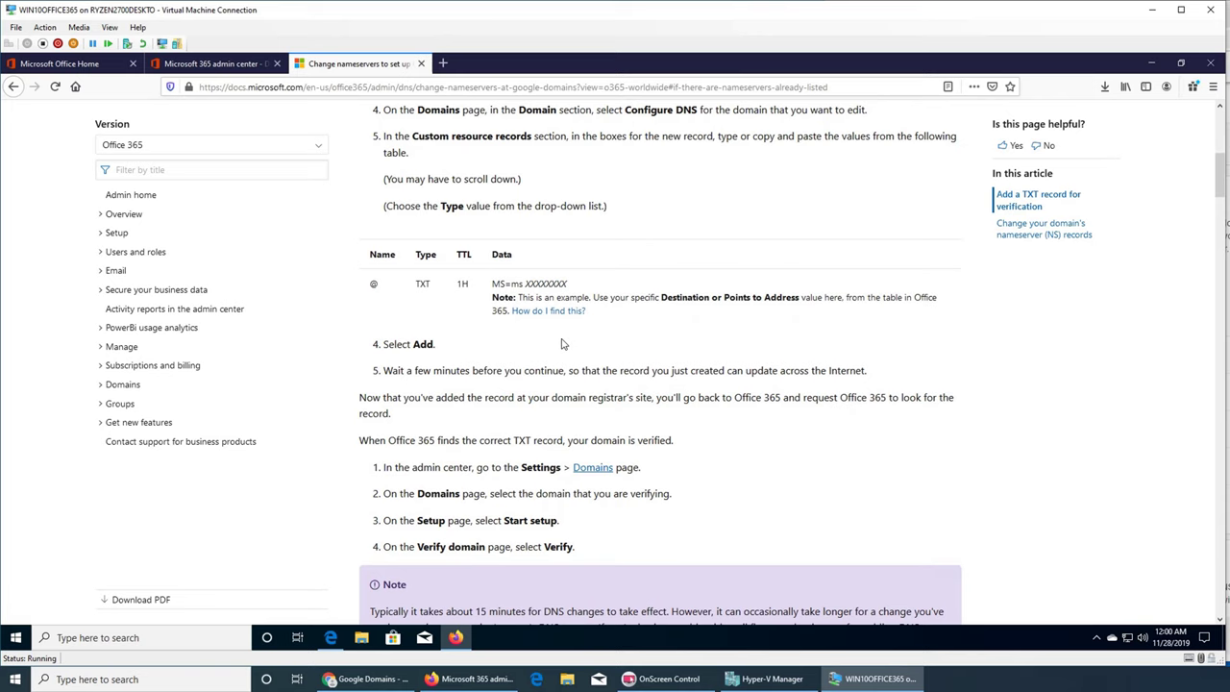
scroll(563, 344, down, 3)
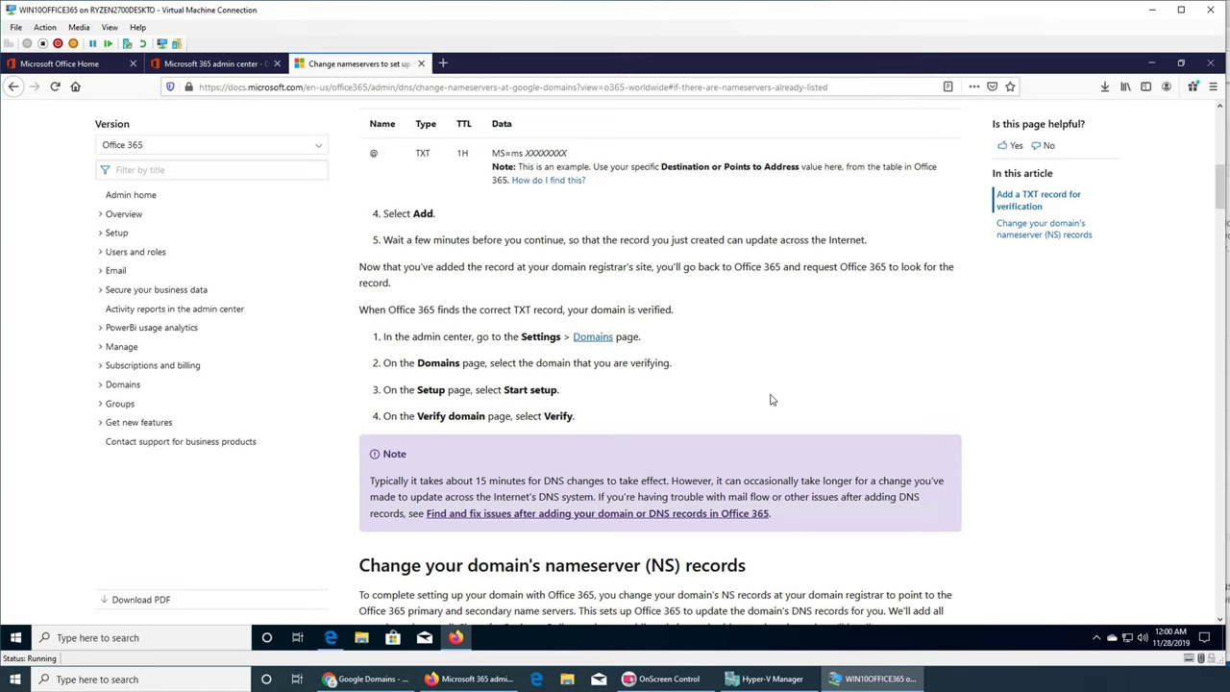
scroll(770, 400, down, 7)
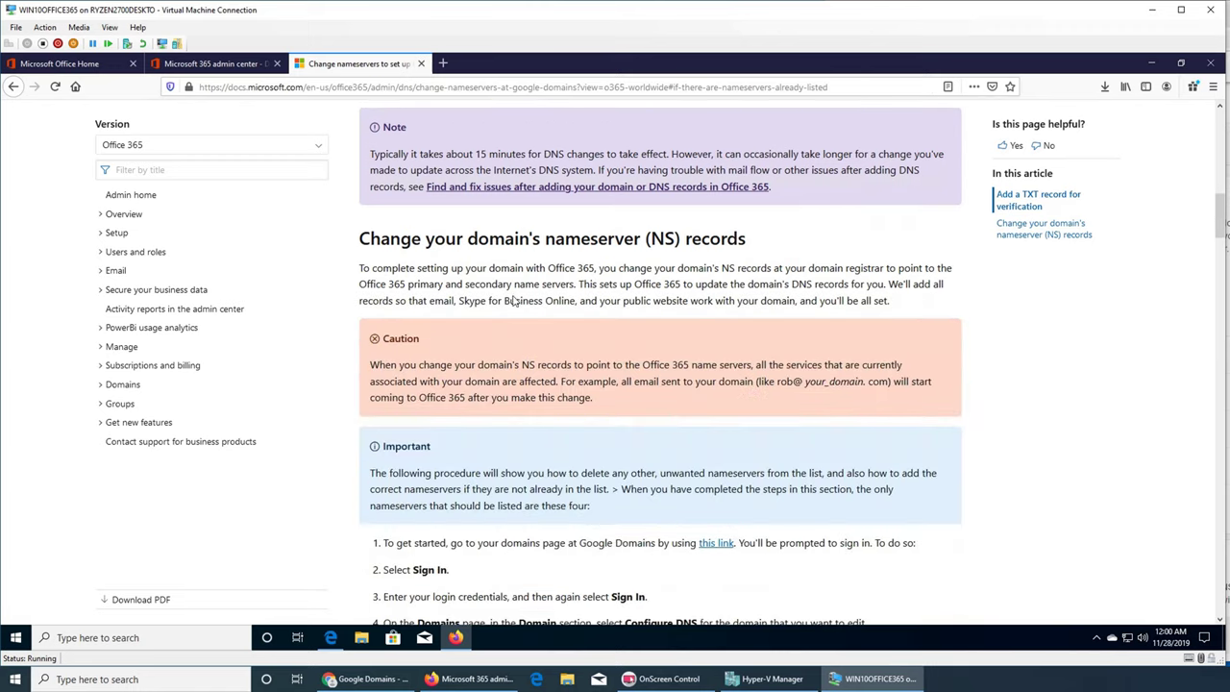
scroll(673, 286, down, 2)
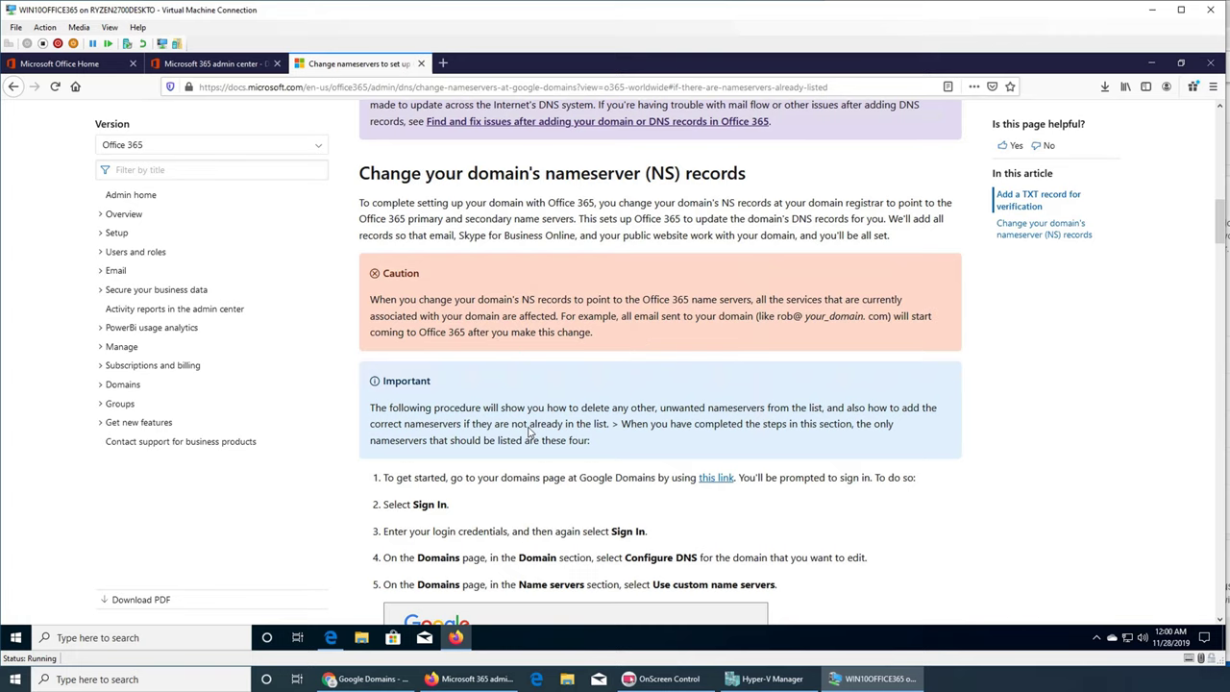
scroll(528, 433, down, 3)
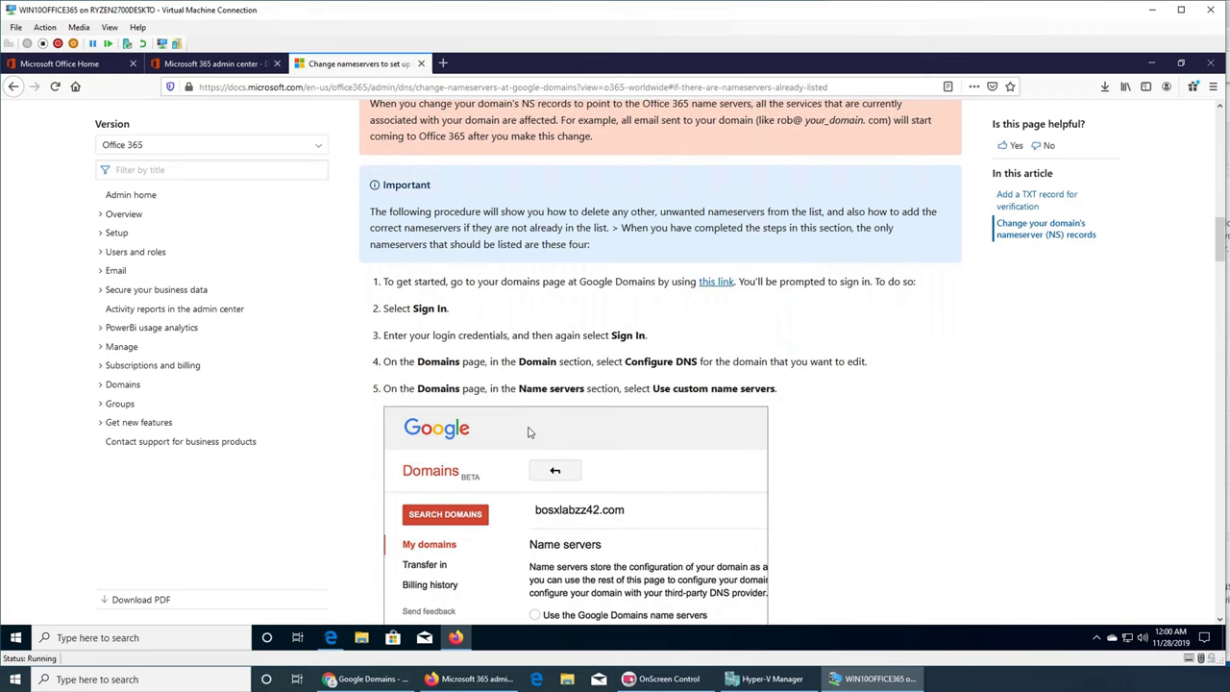
scroll(527, 432, down, 3)
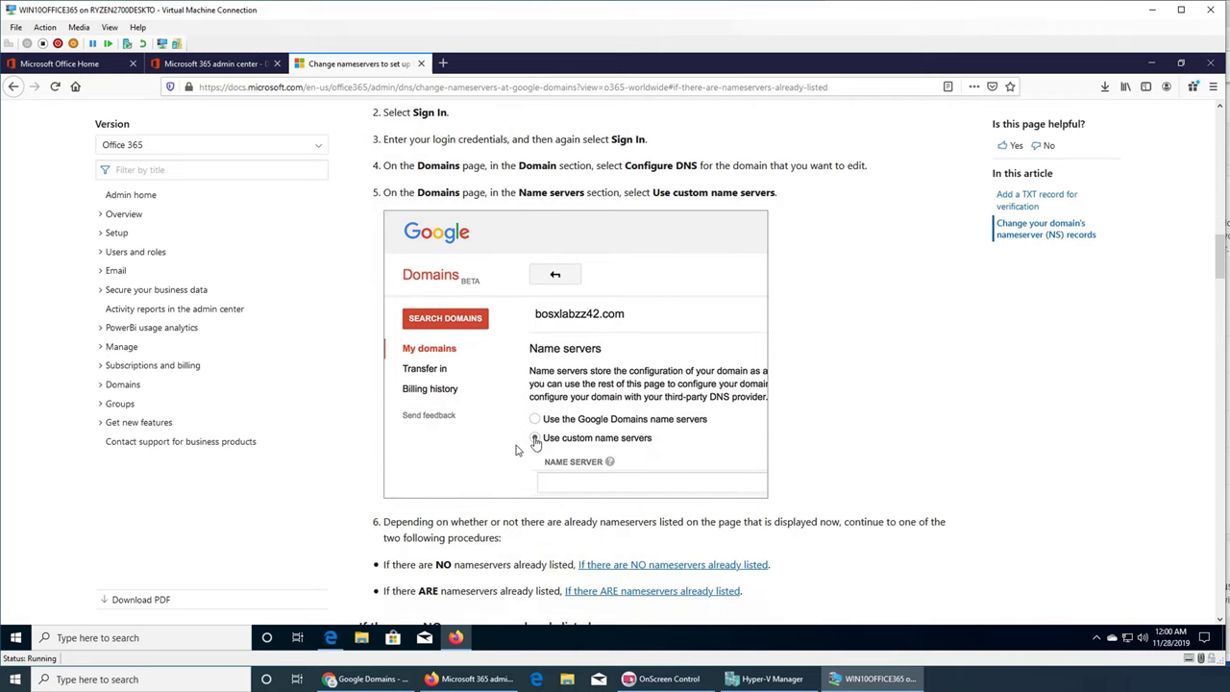
scroll(522, 448, down, 1)
scroll(631, 504, down, 7)
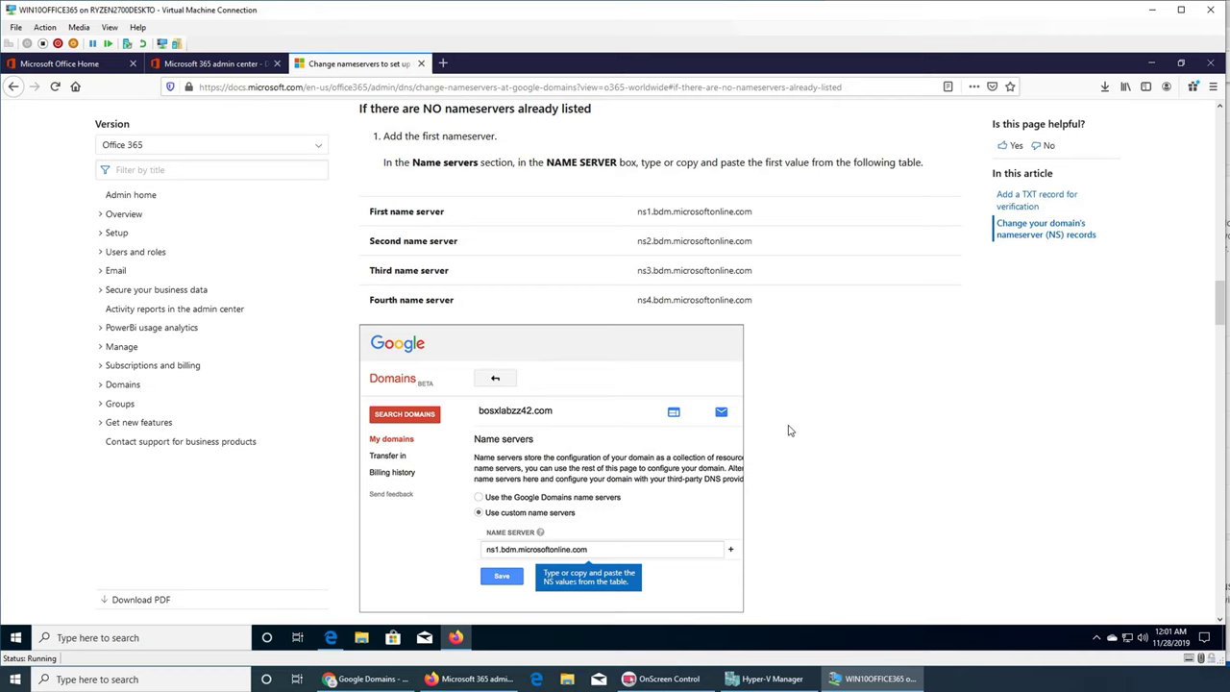
scroll(789, 431, down, 5)
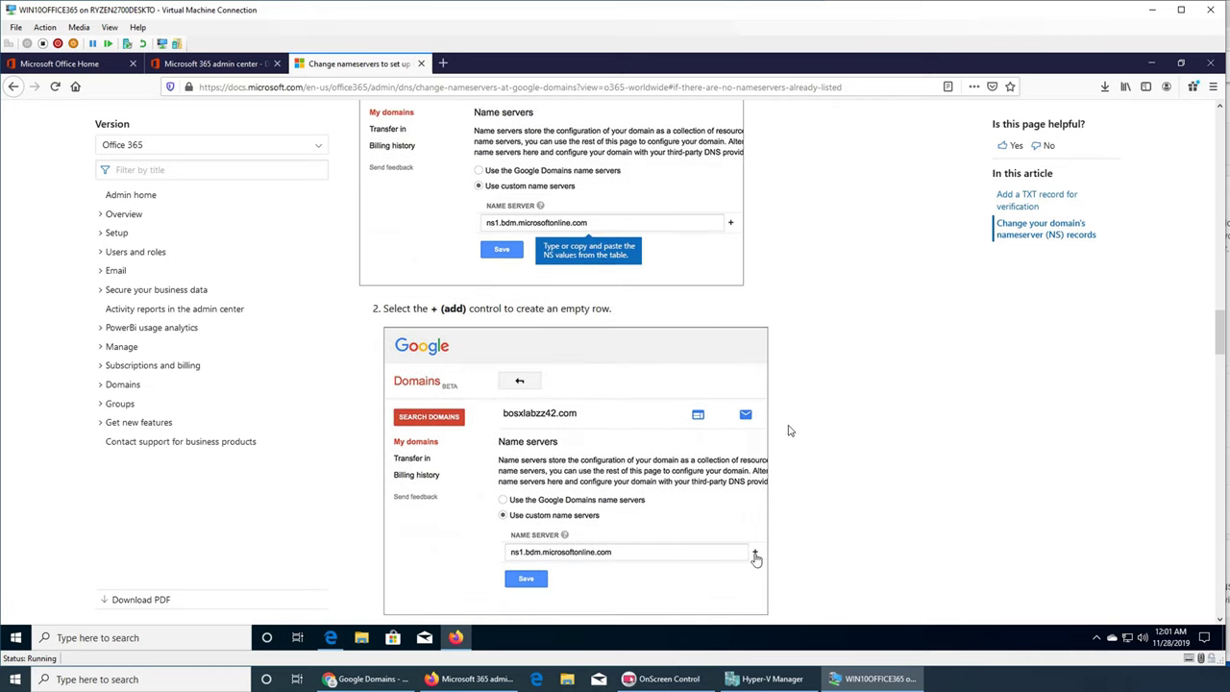
scroll(789, 431, down, 11)
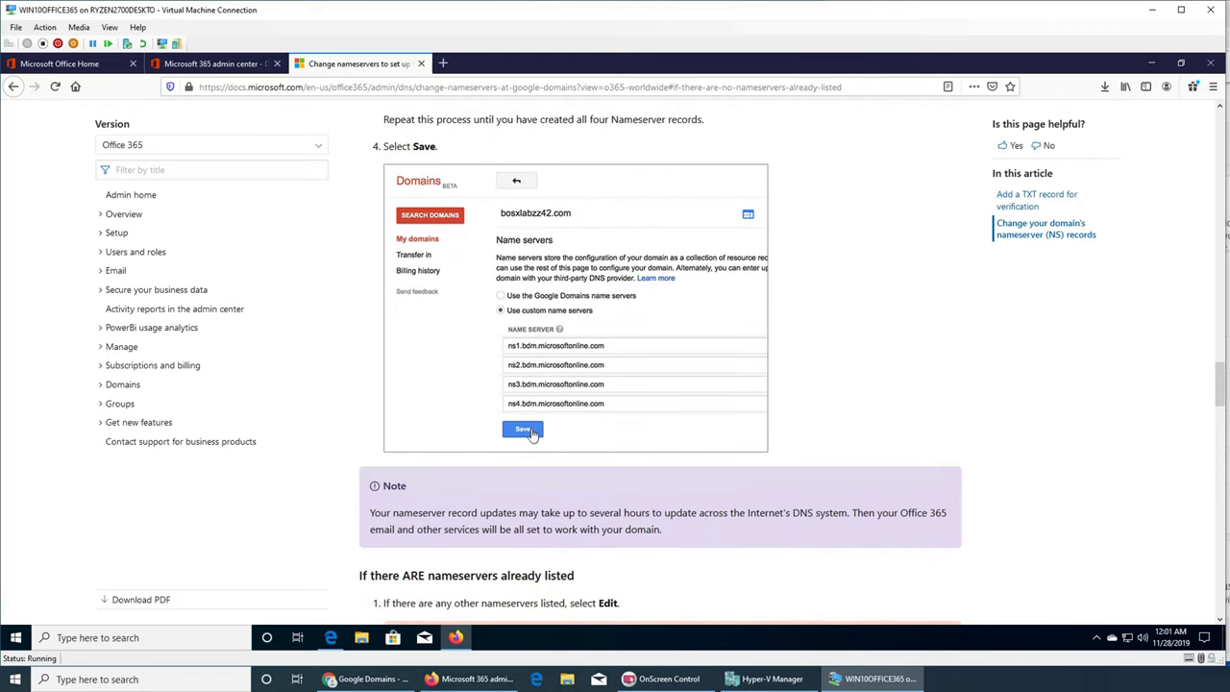
- Compare the guide against the four ns1–ns4.bdm.microsoftonline.com servers set in Google Domains
key(alt+Tab)
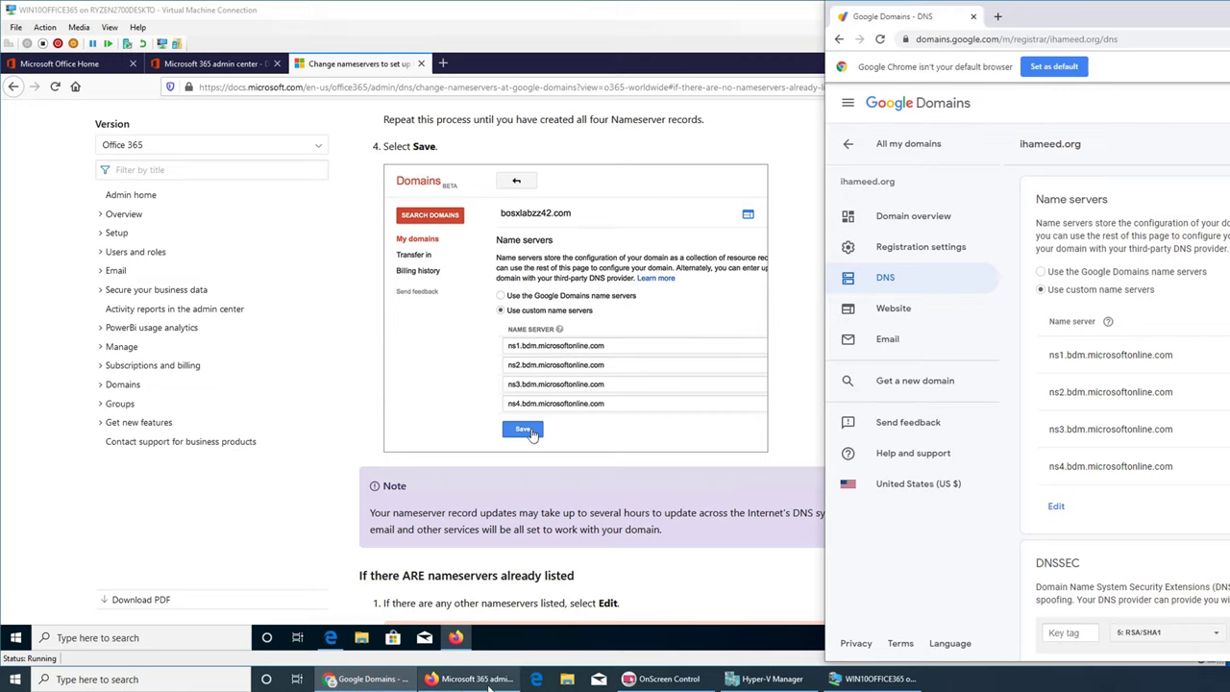
click(805, 684)
click(874, 679)
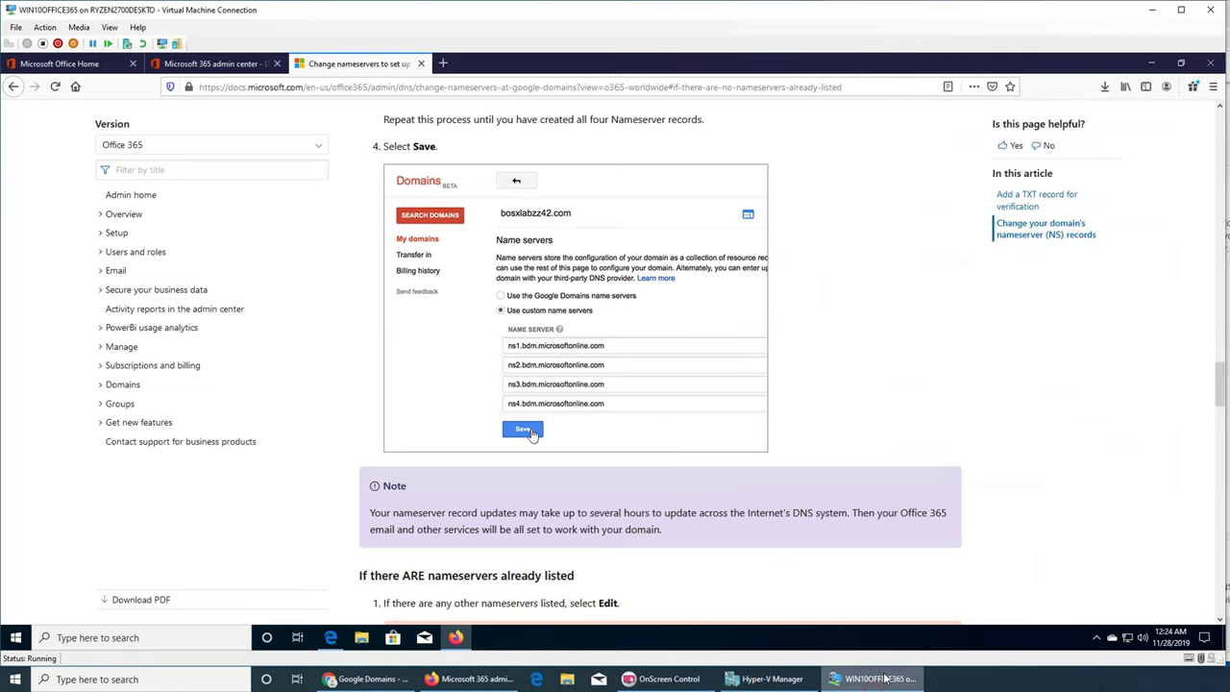
- Re-verify ihameed.org's DNS, which flags ns1–ns4.bdm.microsoftonline.com while still detecting Google's ns-cloud-b1–b4
click(228, 64)
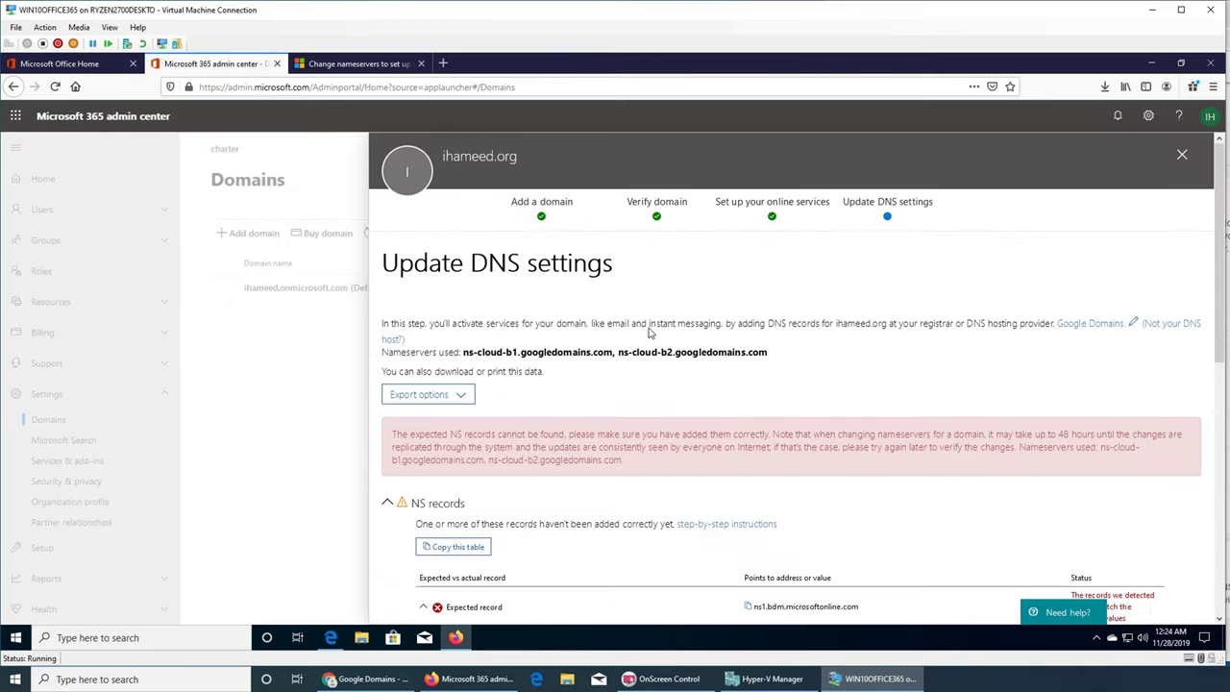
scroll(658, 343, down, 3)
scroll(659, 343, down, 3)
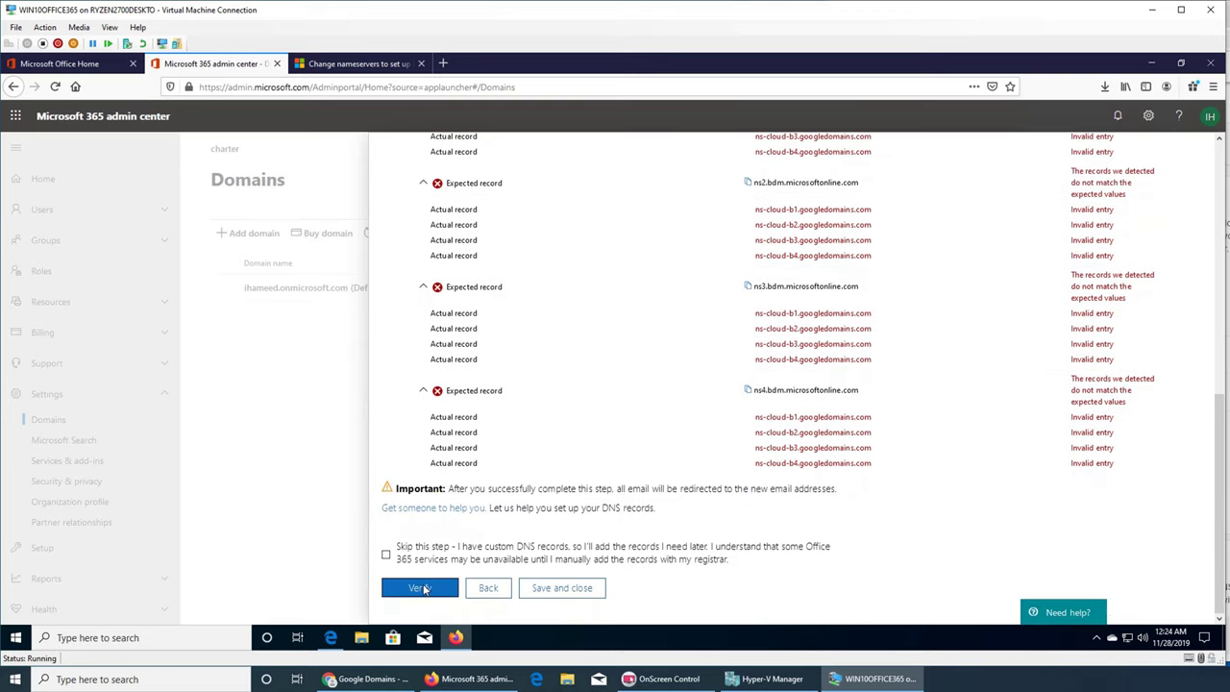
click(420, 587)
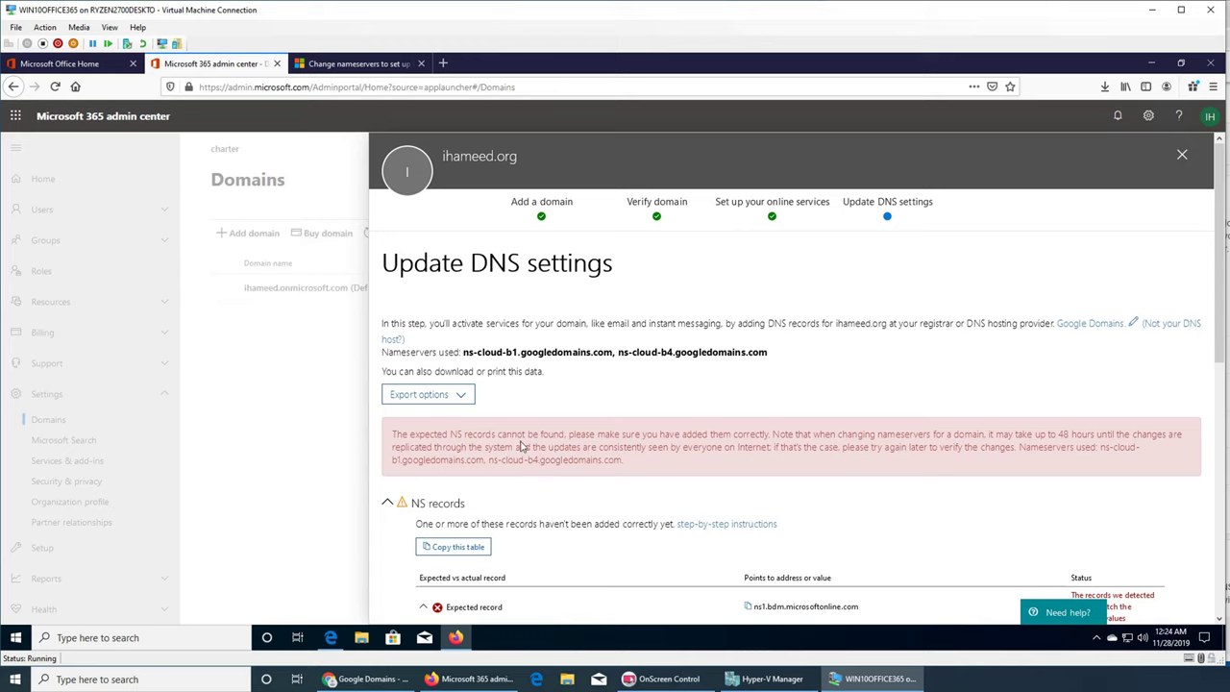
scroll(535, 427, down, 10)
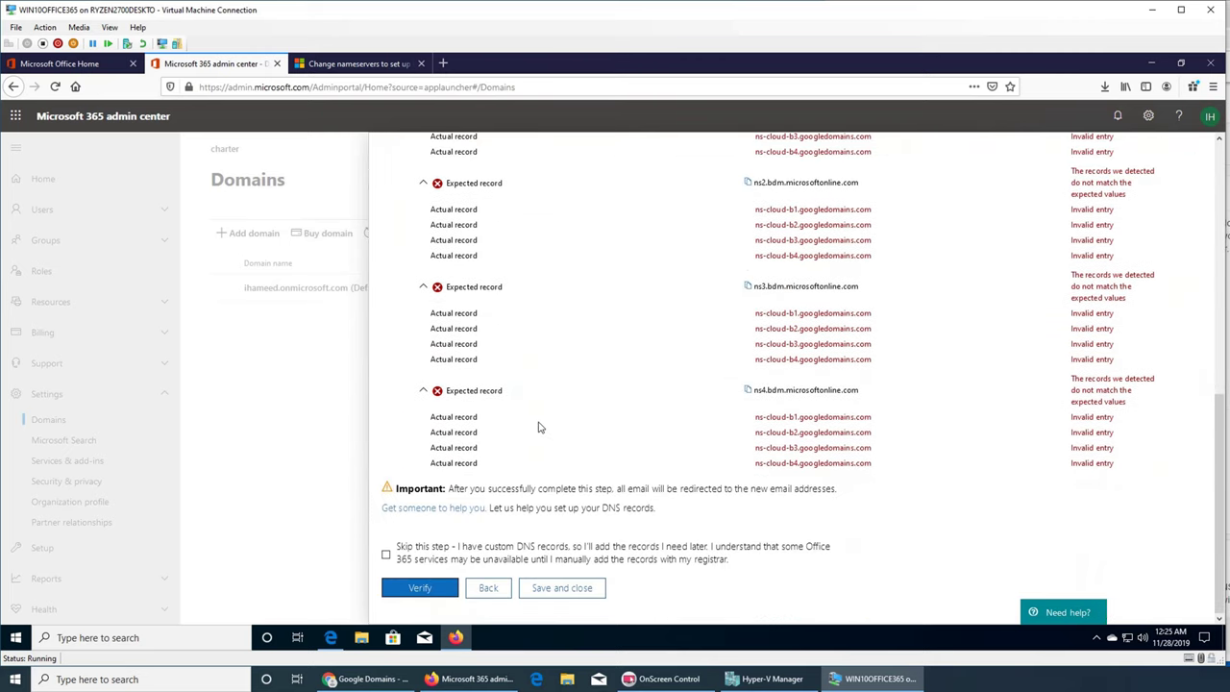
scroll(554, 420, up, 3)
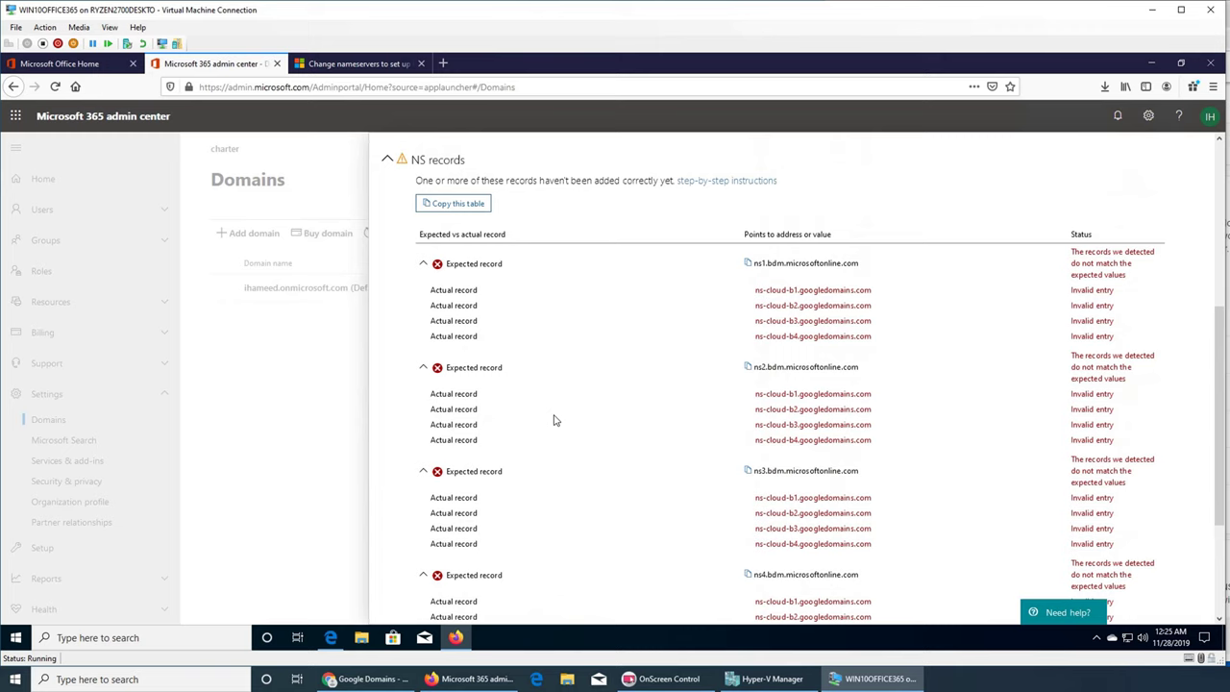
scroll(554, 420, up, 6)
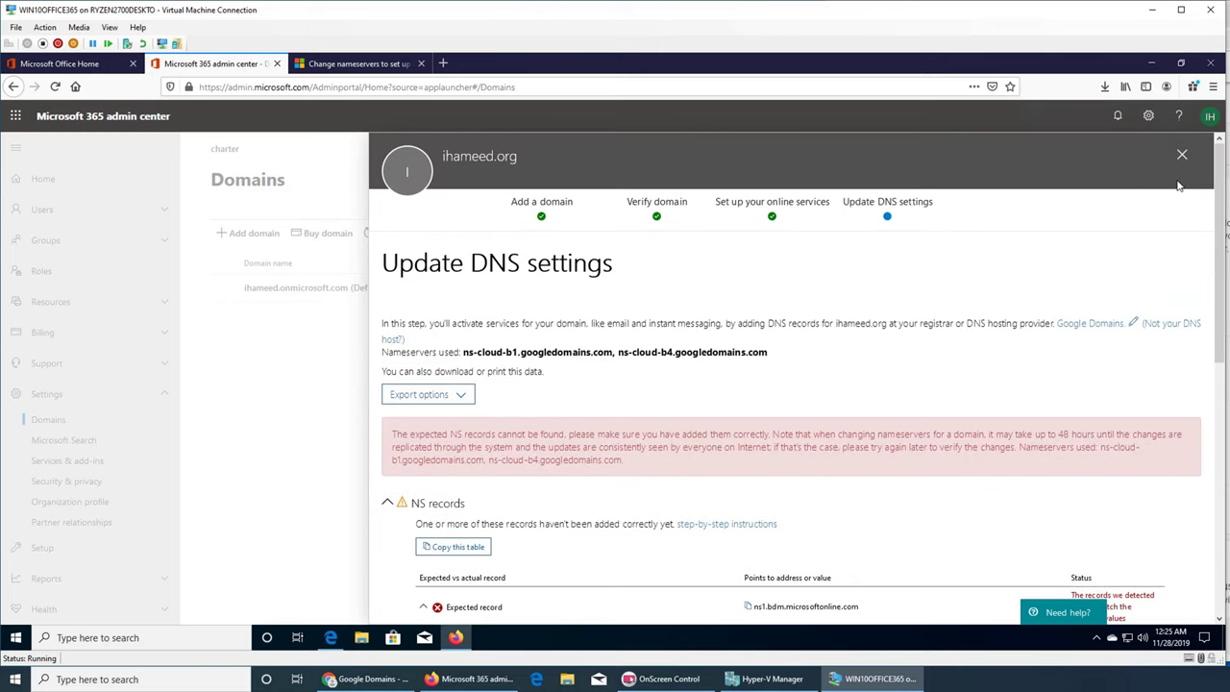
click(1210, 116)
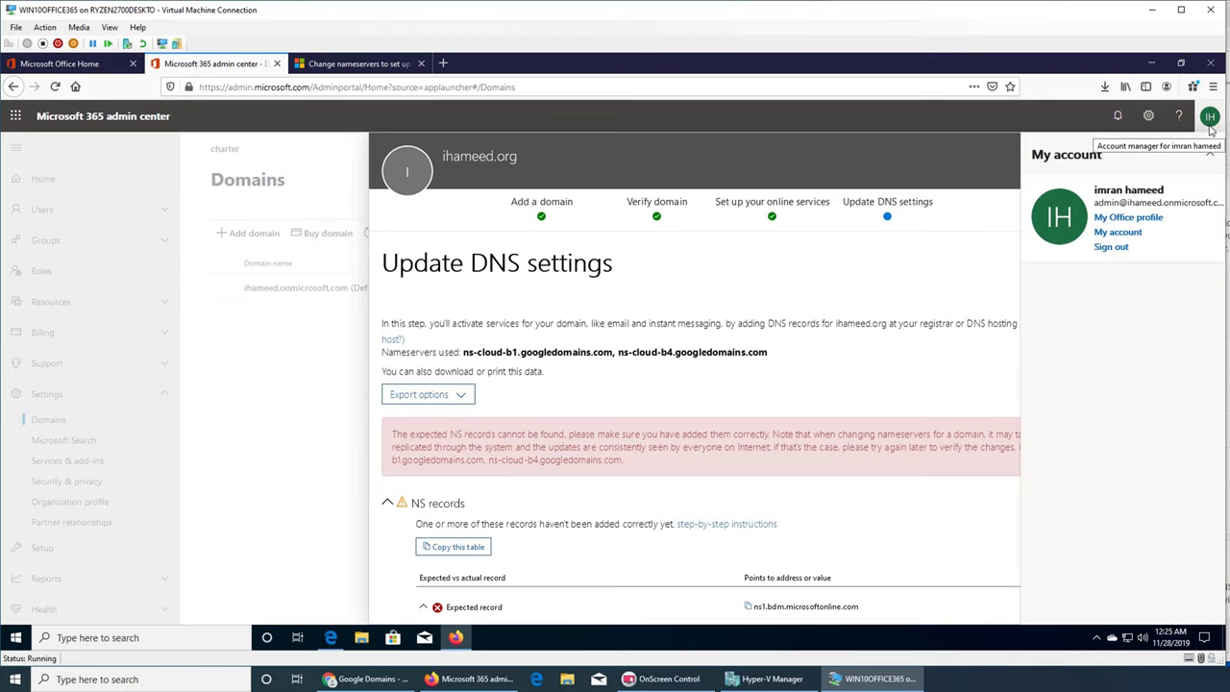
click(1210, 117)
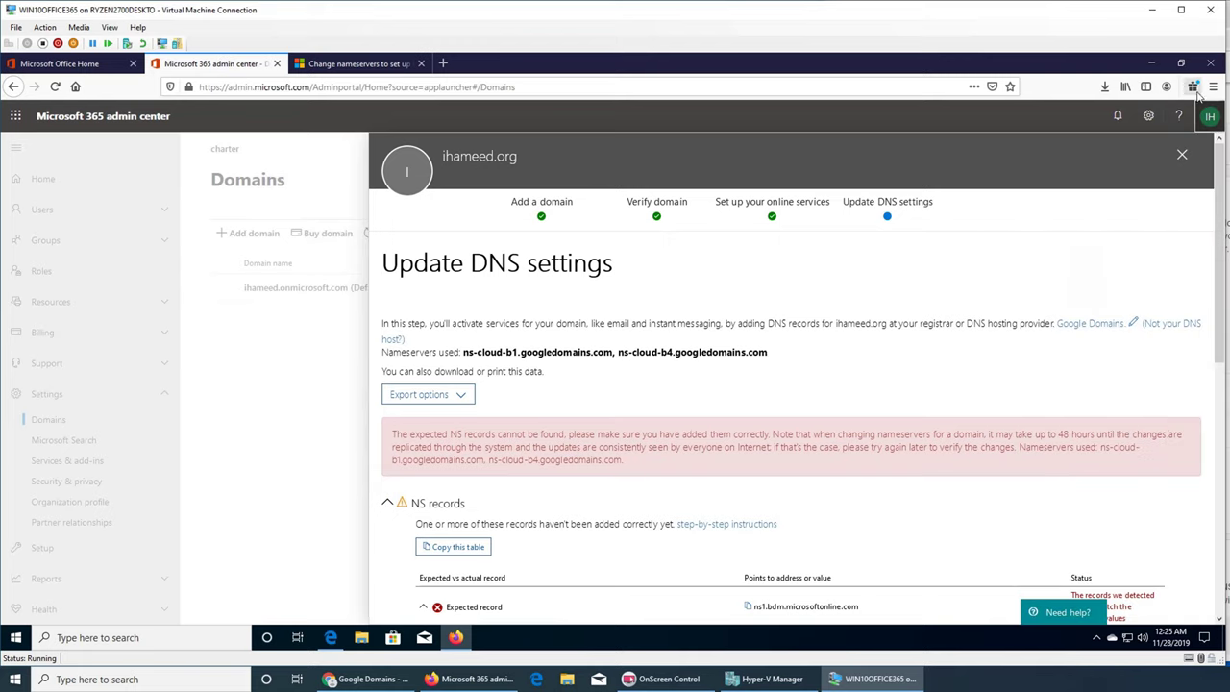
click(1213, 87)
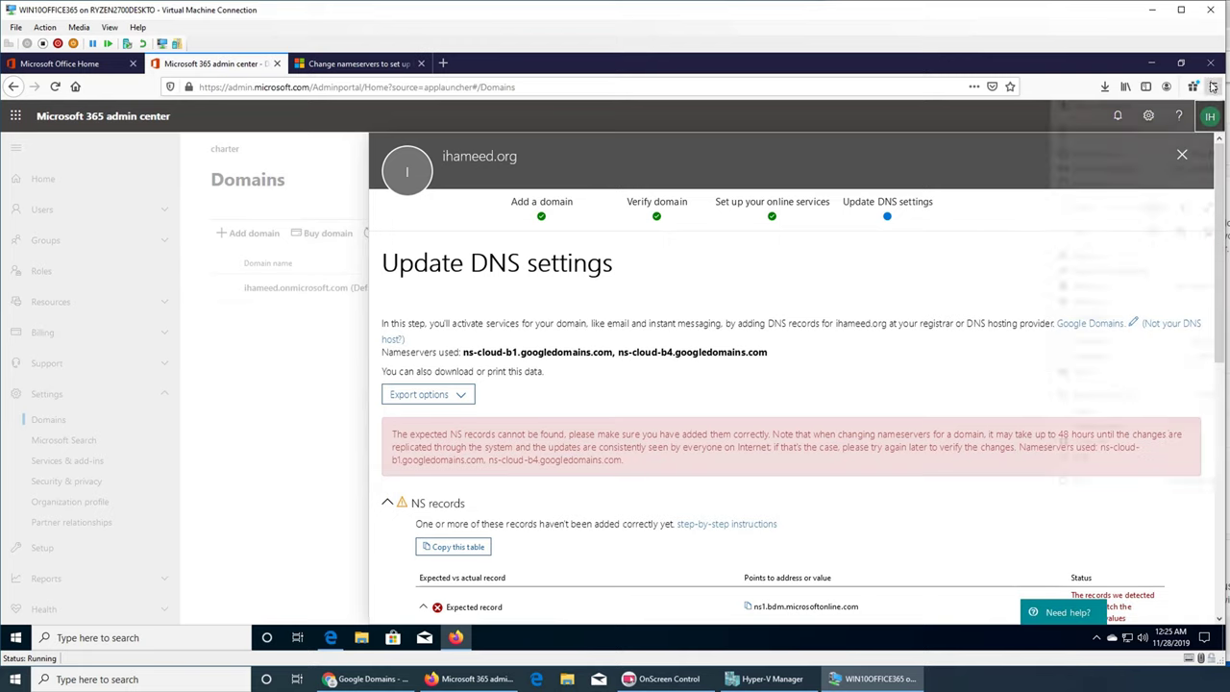
click(1213, 86)
click(1105, 86)
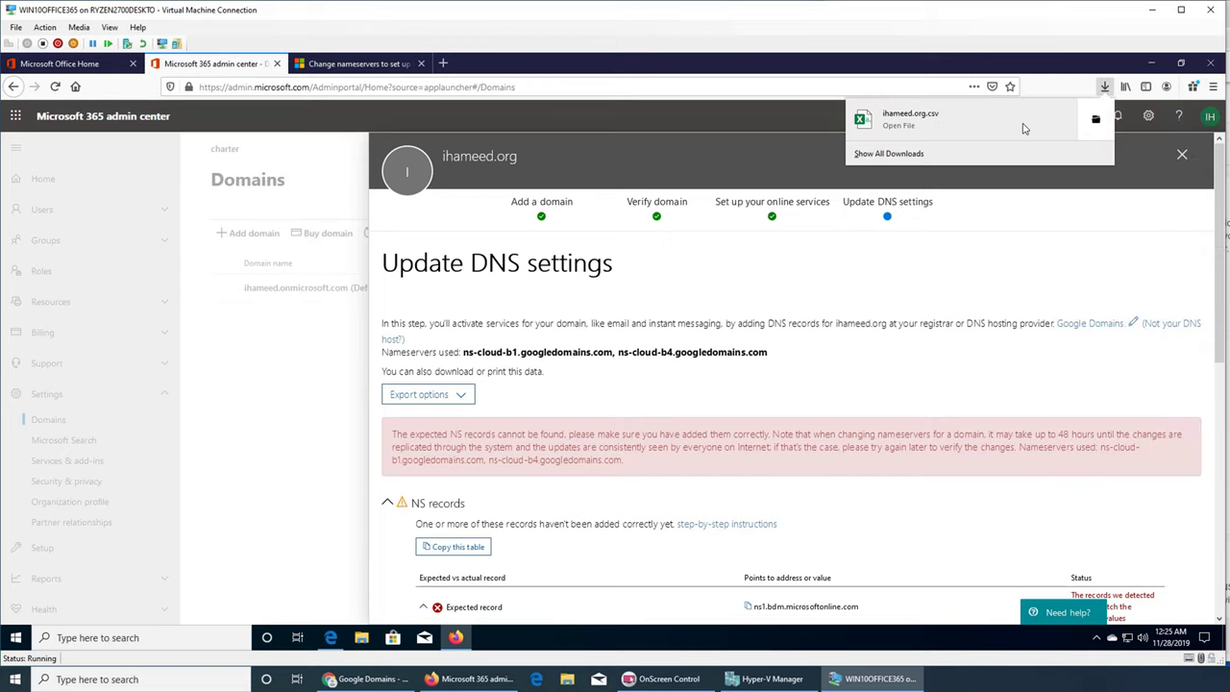
click(1099, 121)
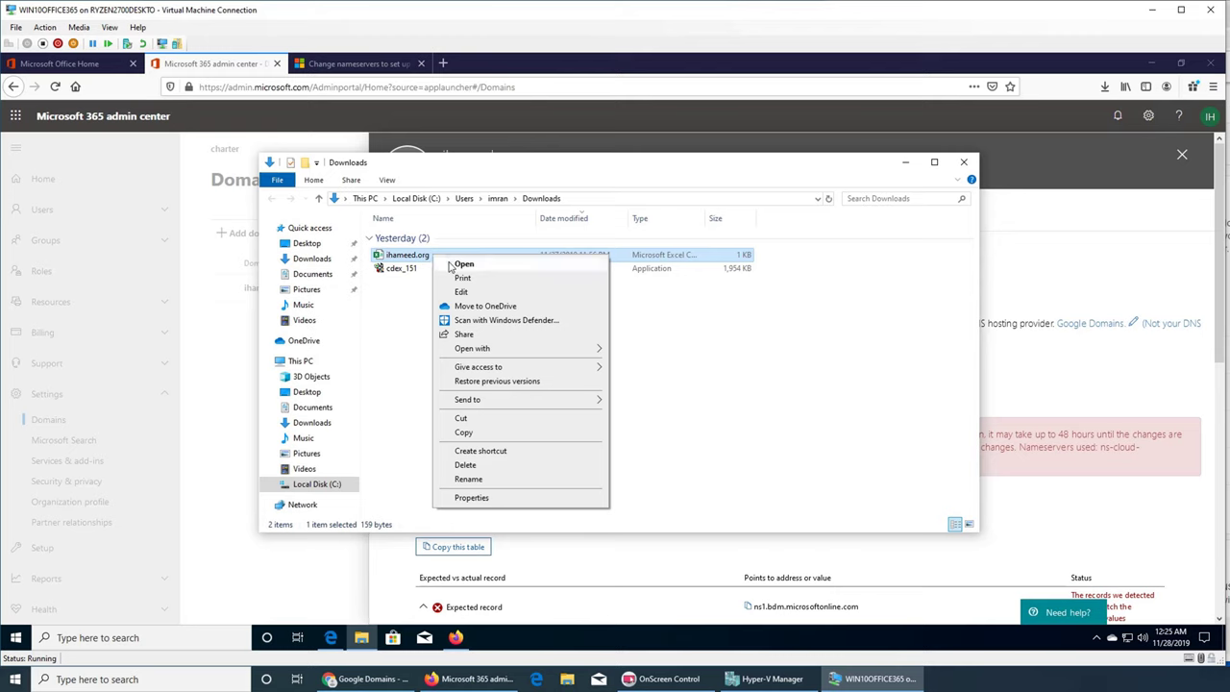
click(447, 265)
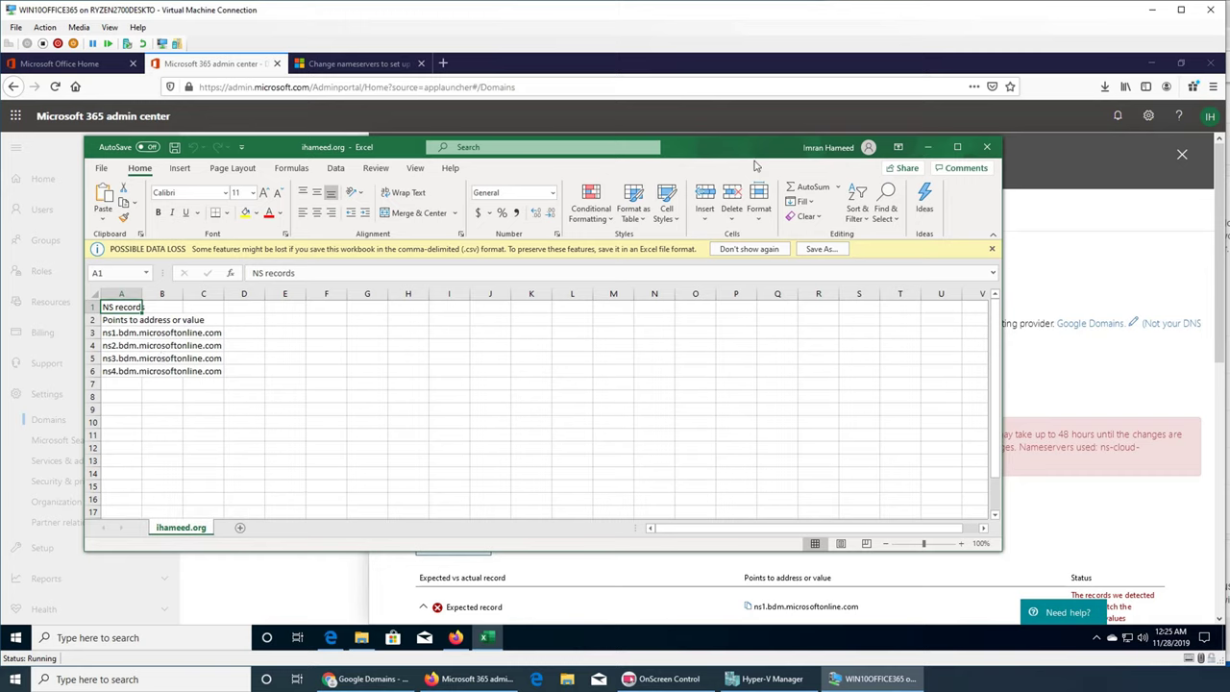
click(988, 148)
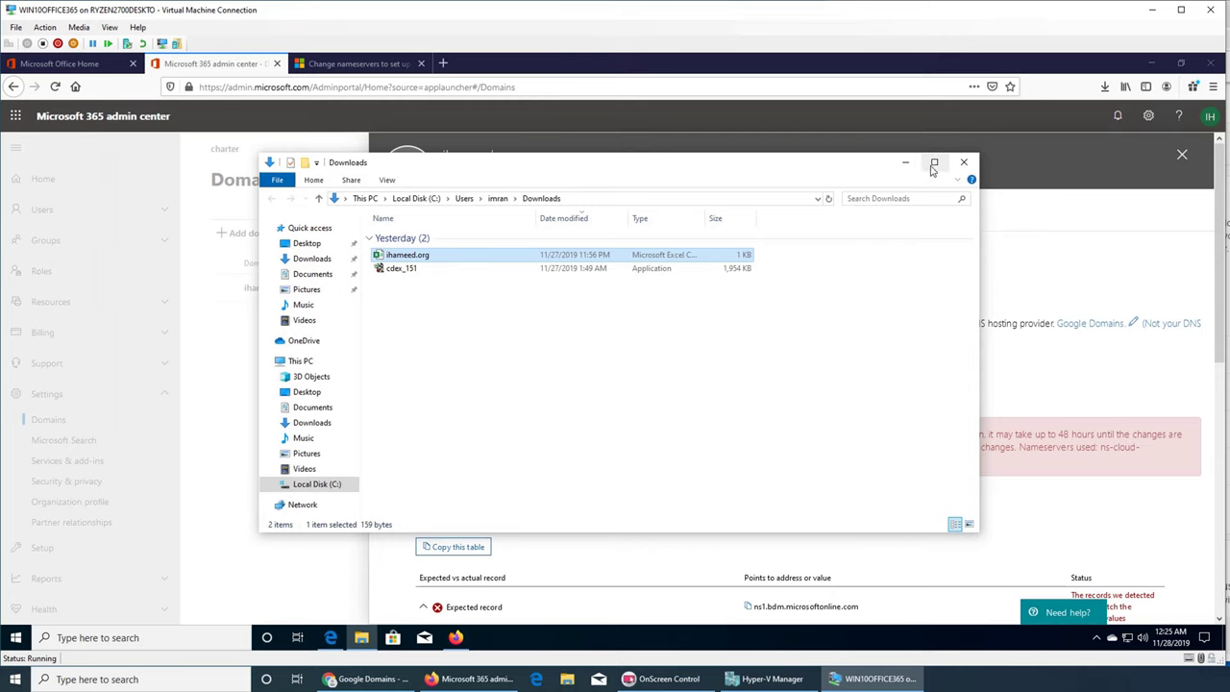
click(964, 163)
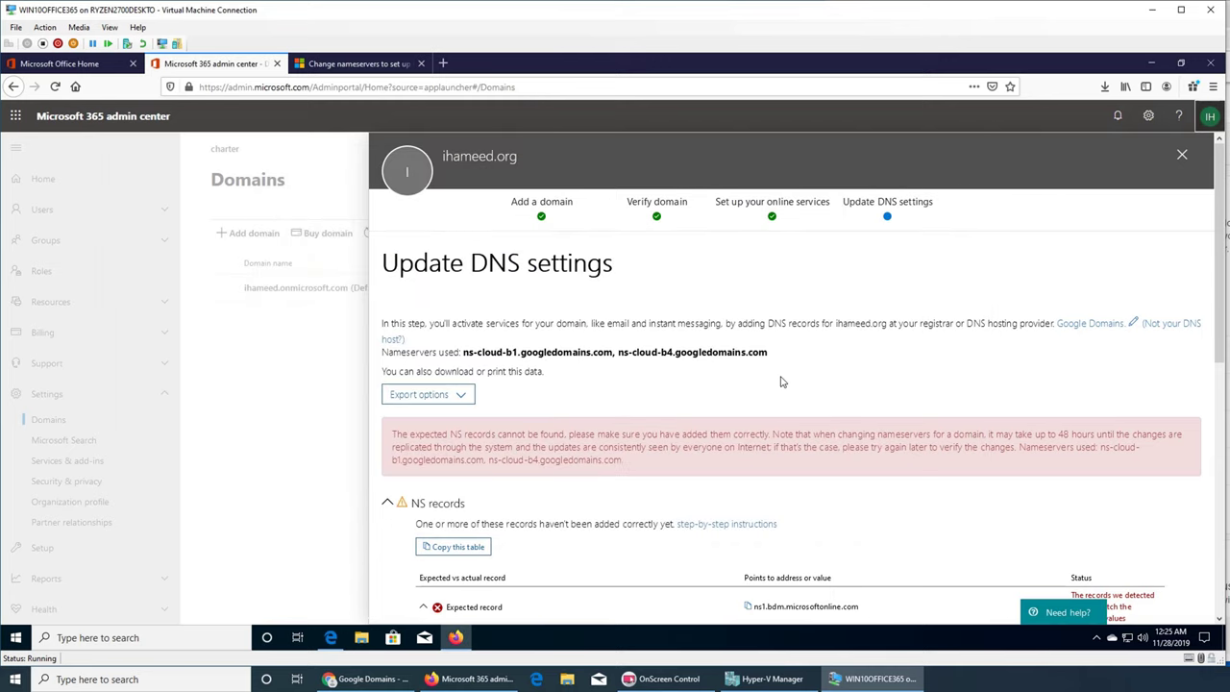
- Save and close Update DNS settings so ihameed.org shows Incomplete setup in the Domains list
scroll(782, 379, down, 15)
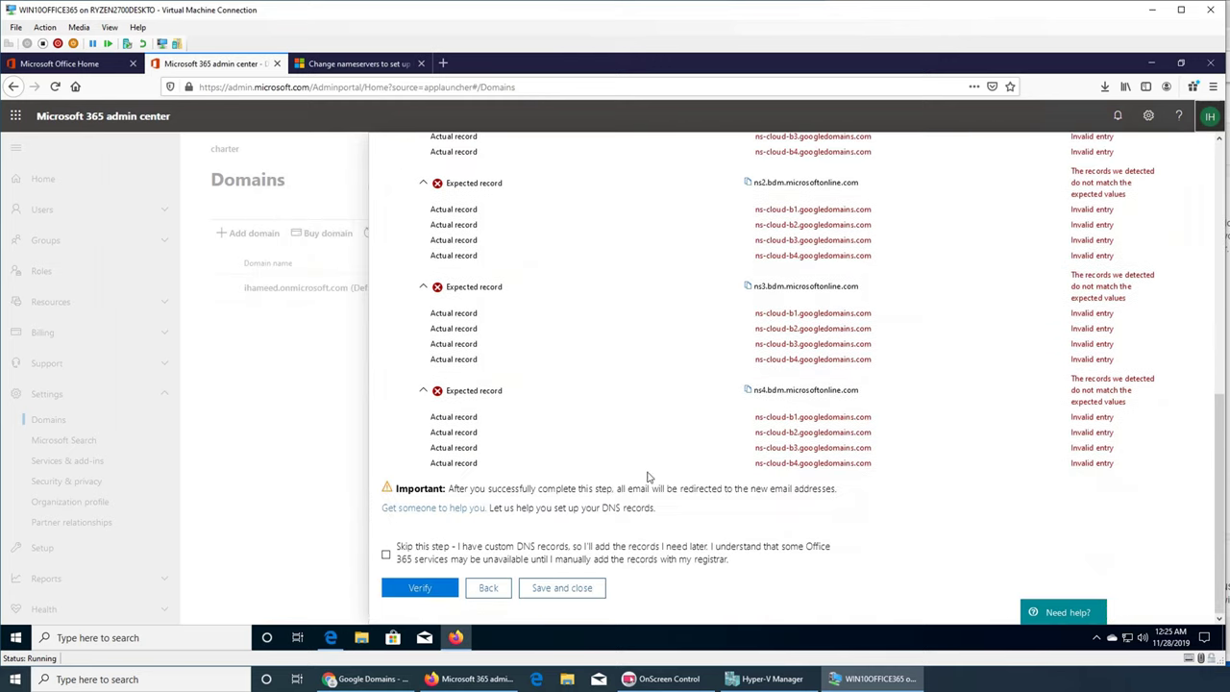
click(576, 595)
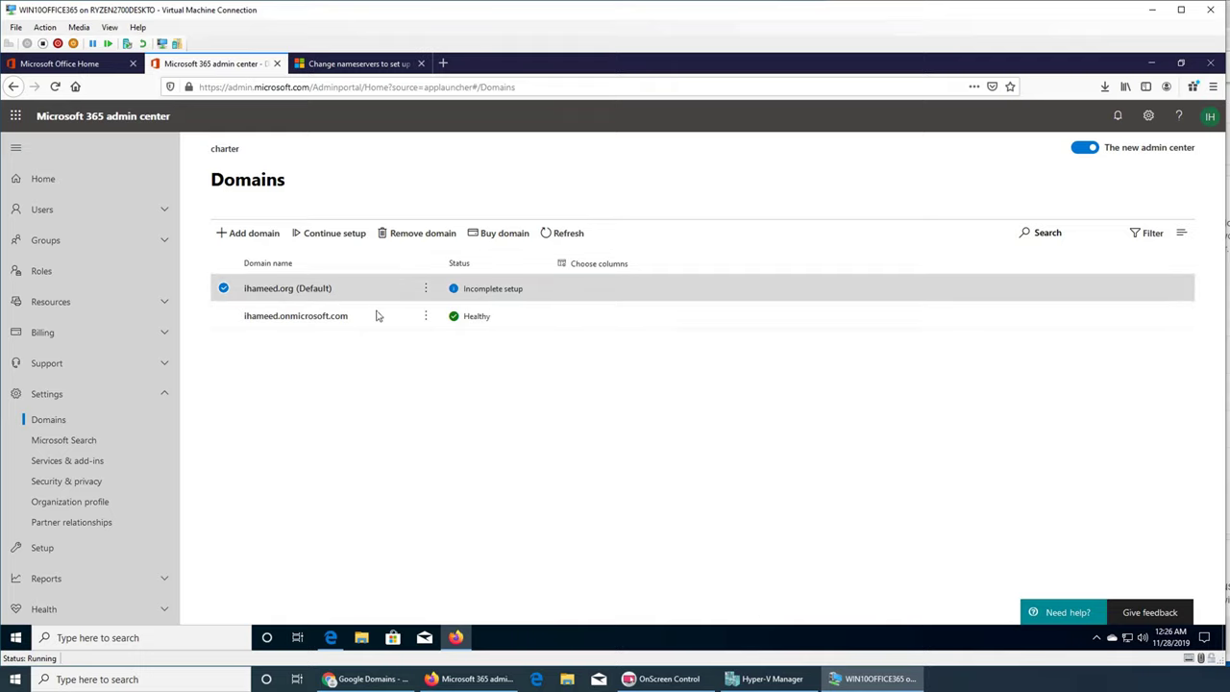
click(1228, 226)
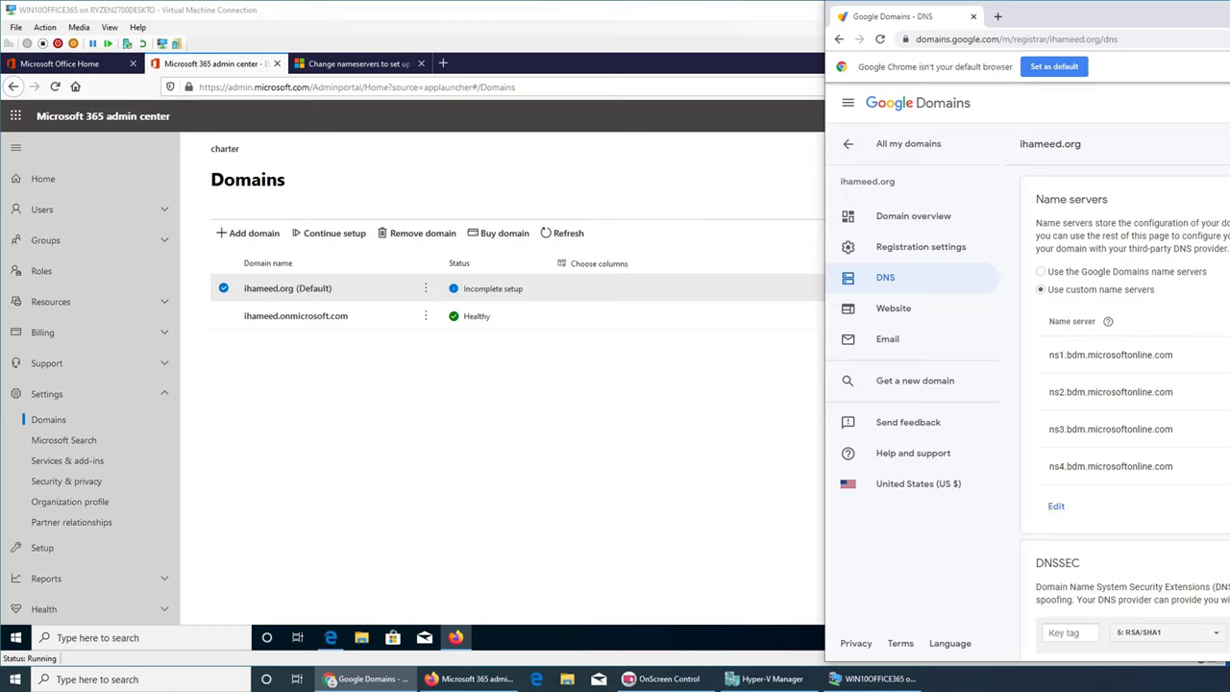
key(alt+Tab)
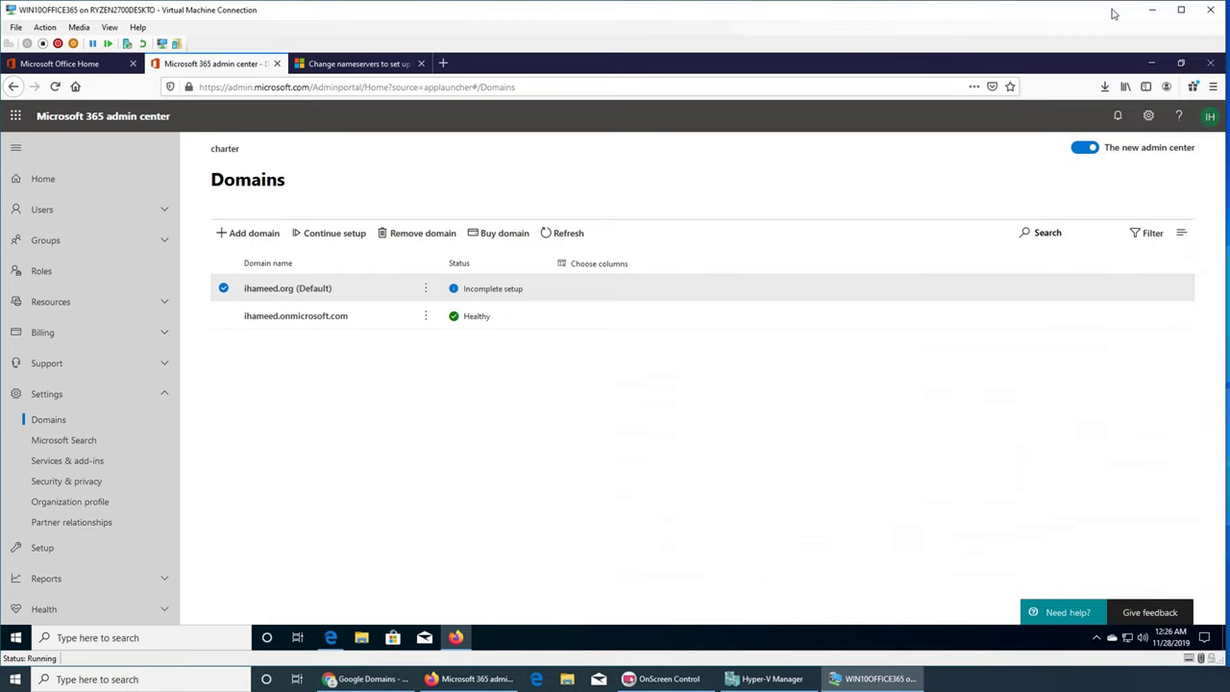
click(1137, 13)
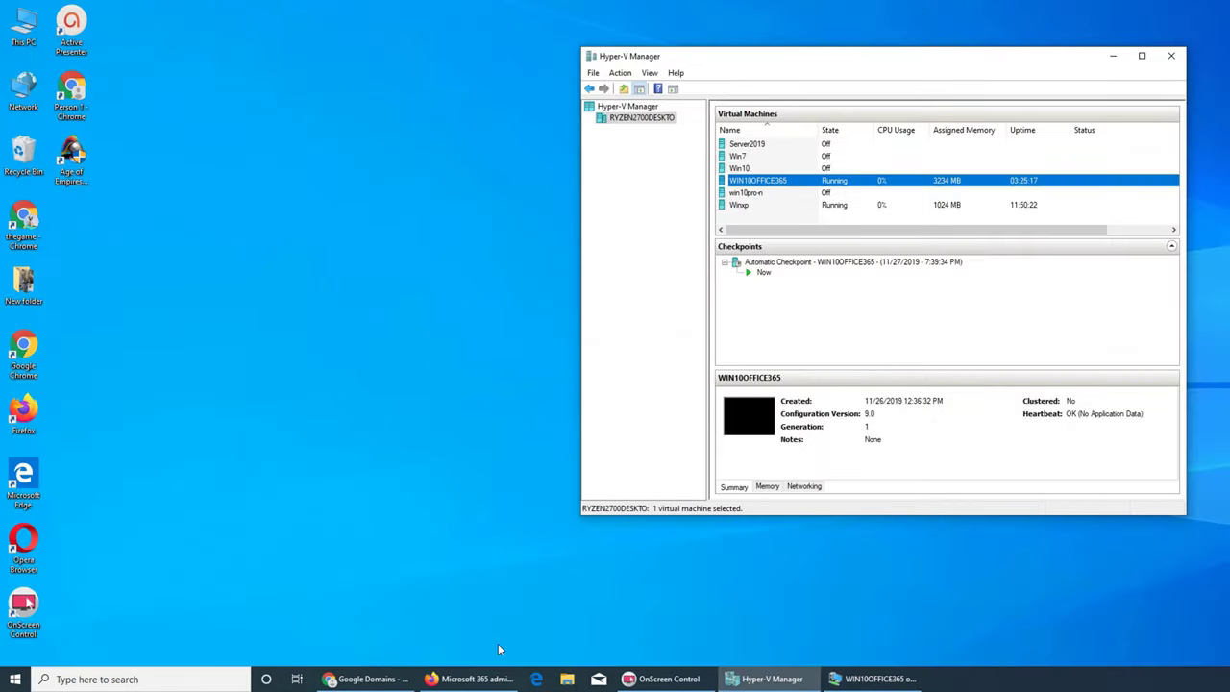
click(471, 678)
click(471, 679)
click(332, 679)
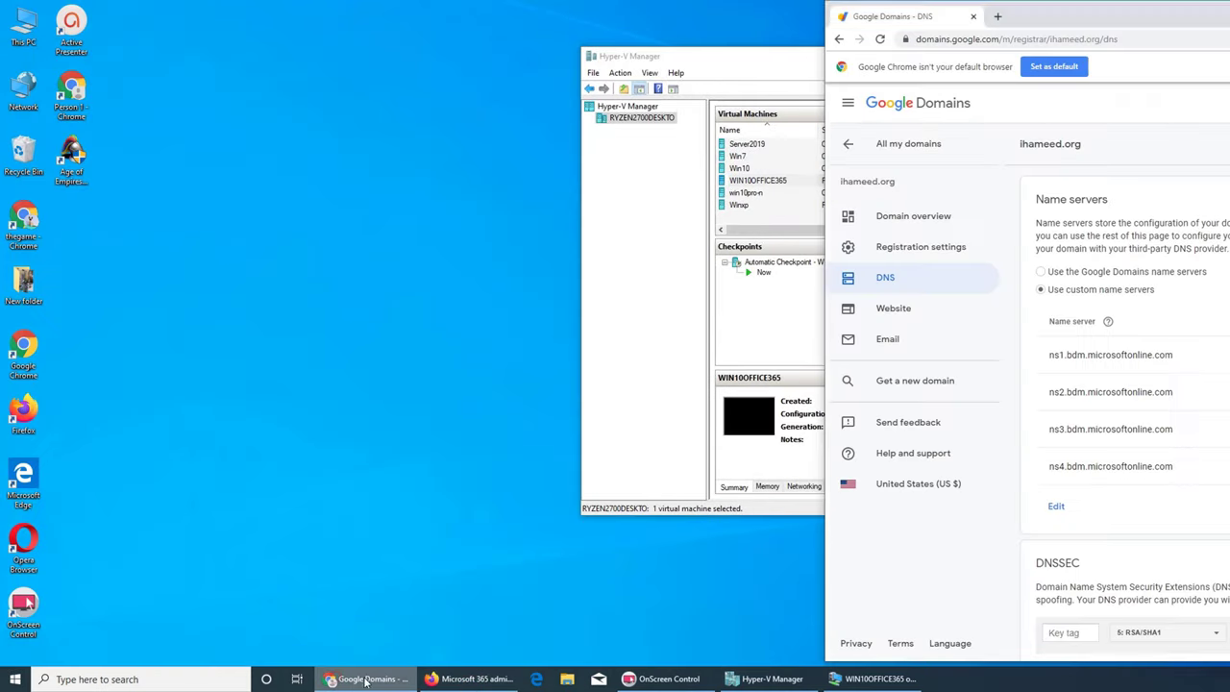
click(332, 678)
click(471, 679)
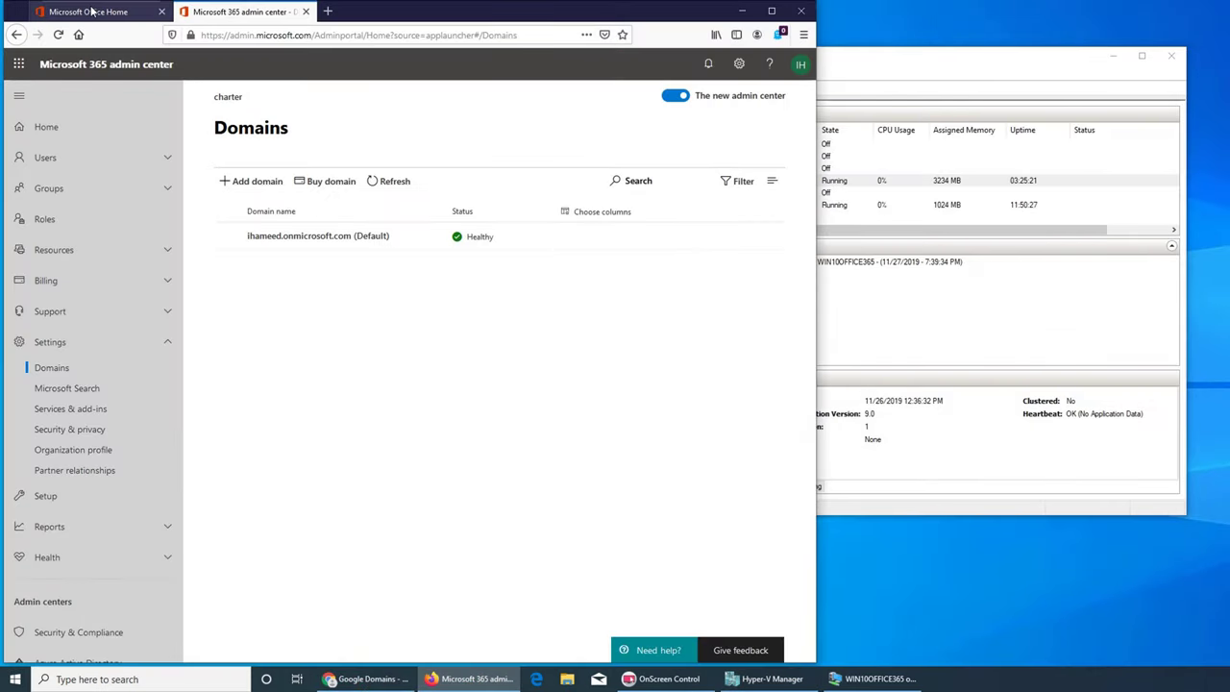
click(91, 12)
click(221, 12)
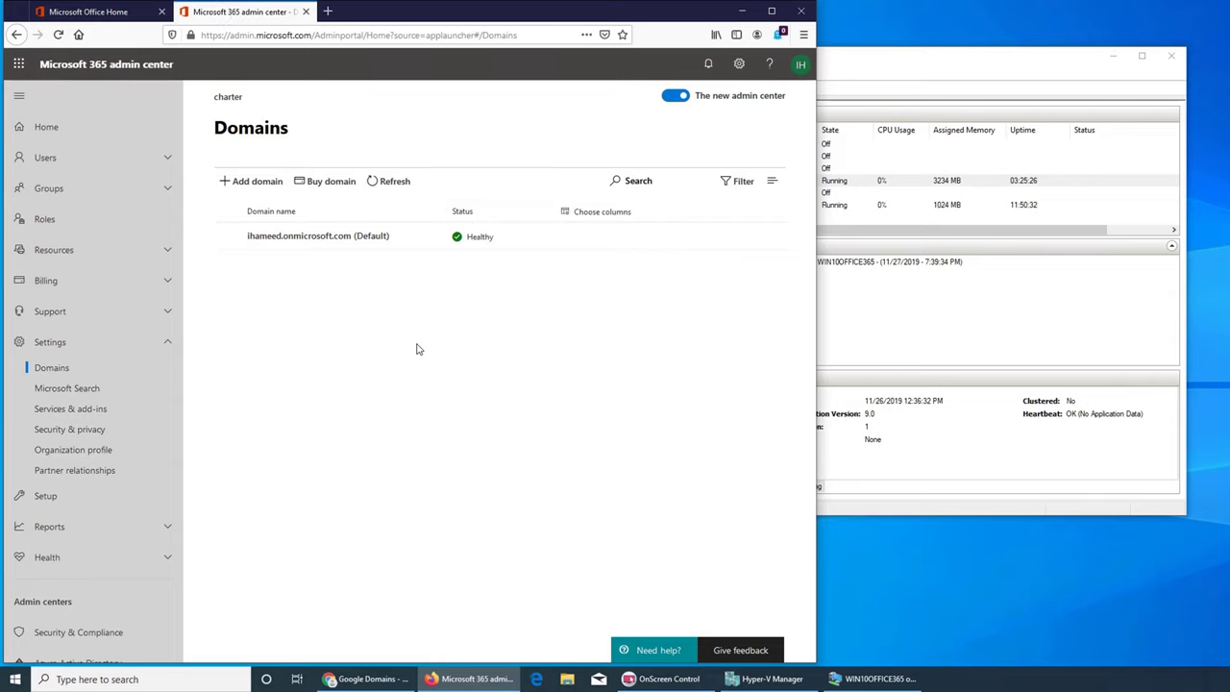
click(96, 11)
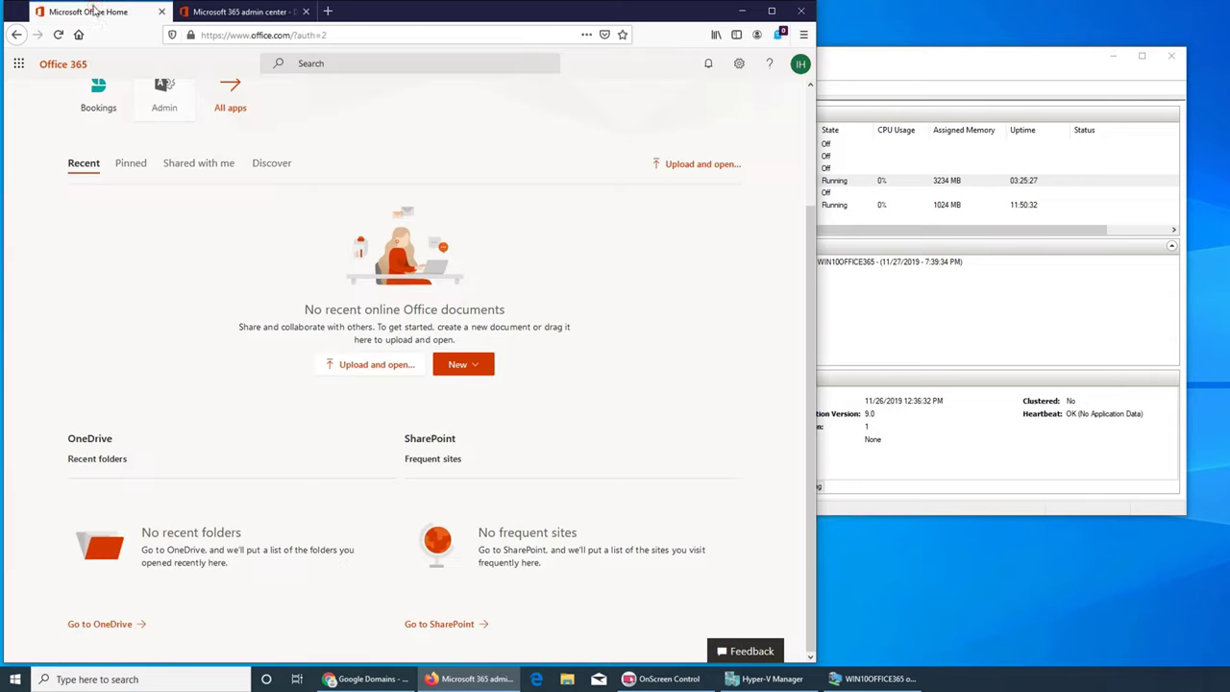
click(235, 11)
click(741, 14)
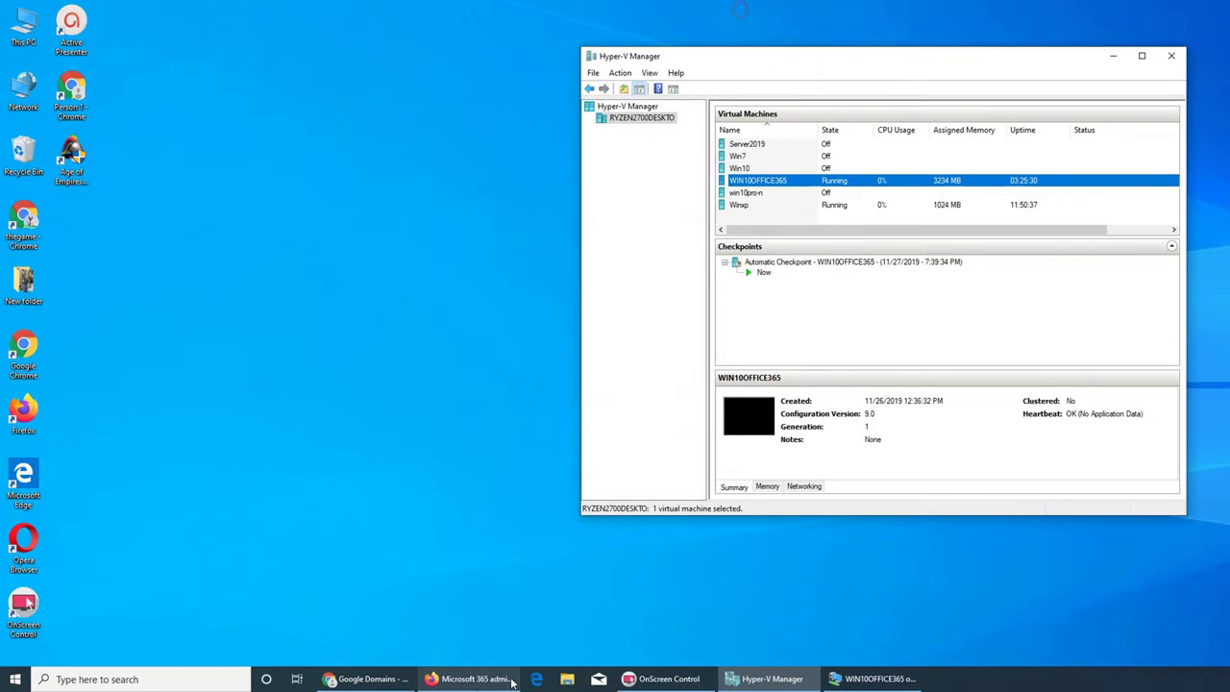
click(834, 679)
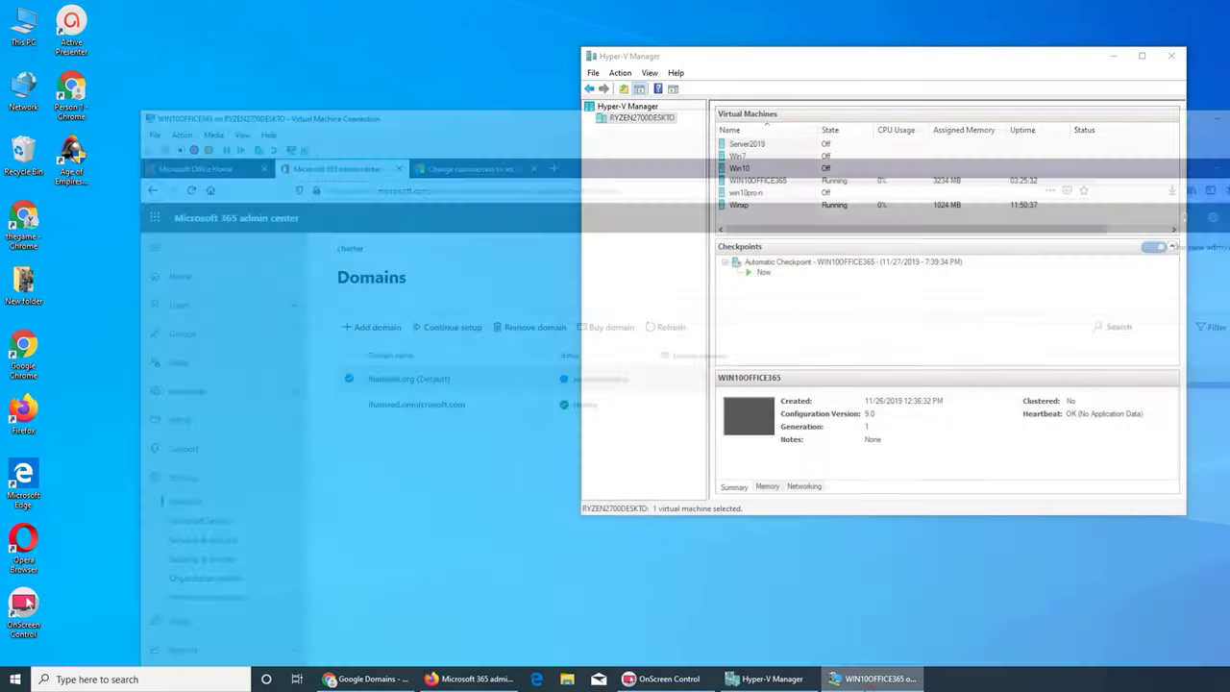